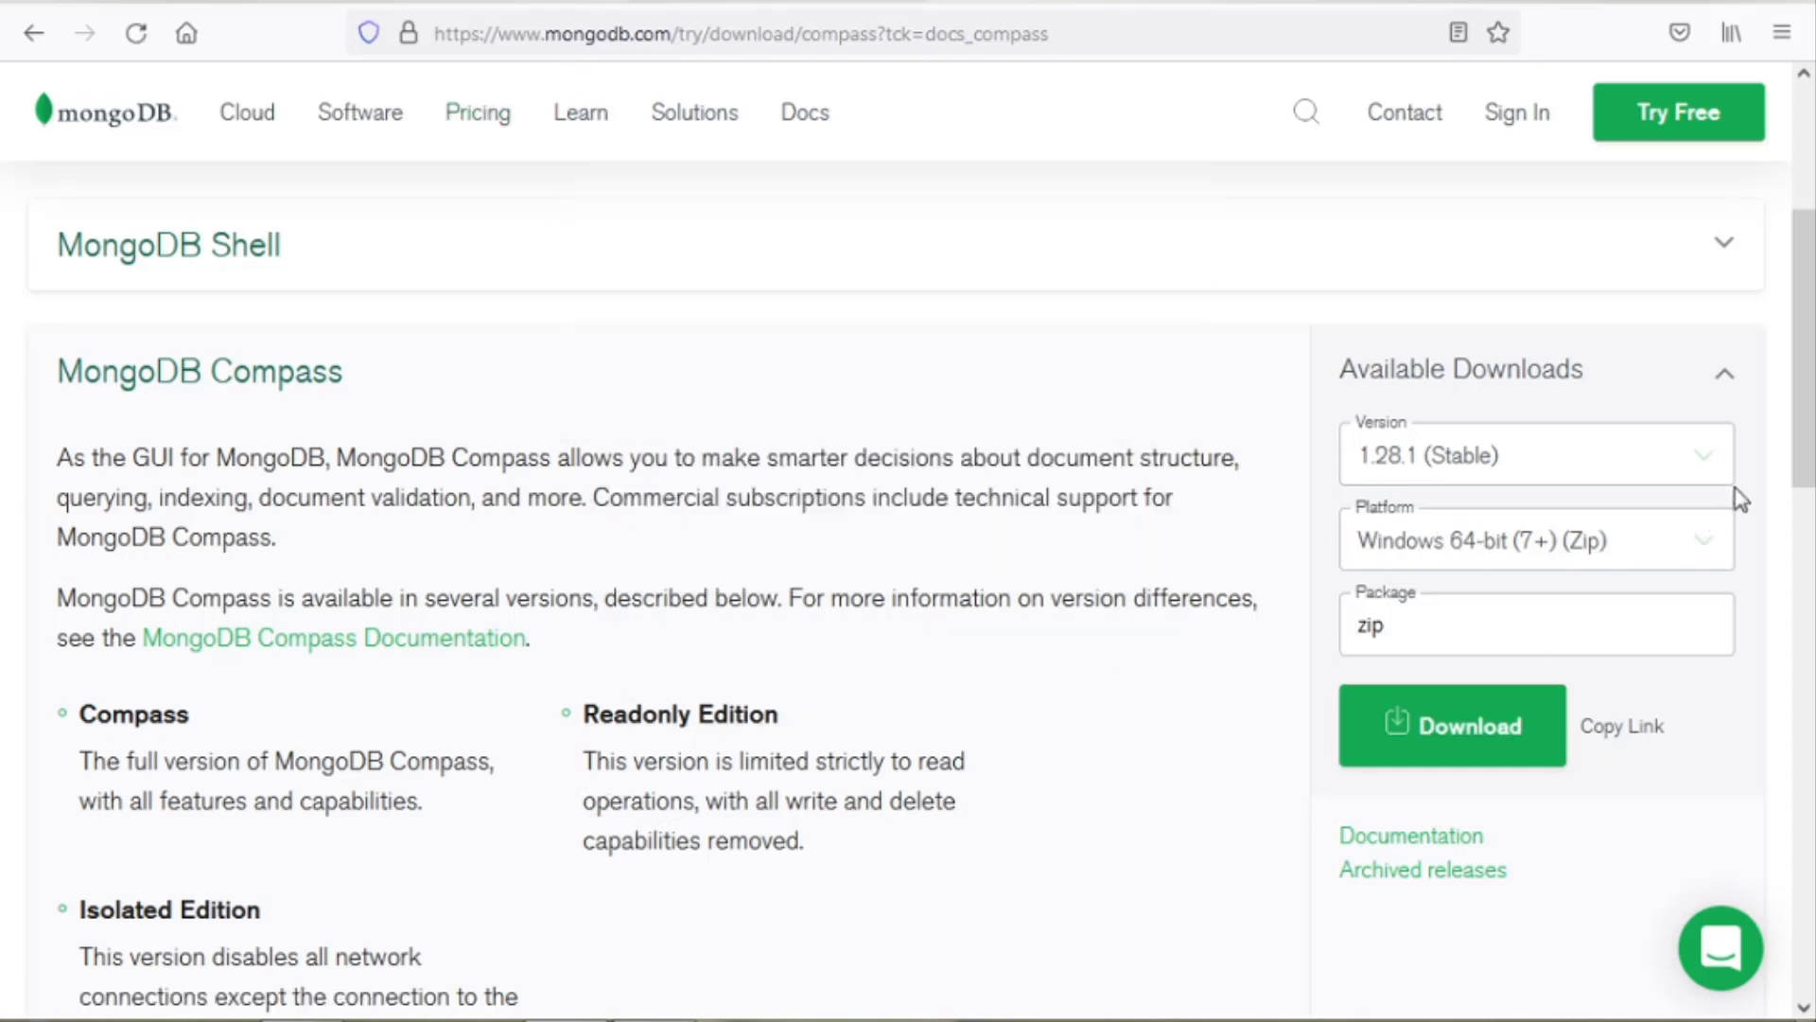
# Pick Compass 1.28.1 (Stable) for Windows 64-bit (7+) and download the exe package.
pyautogui.click(1710, 465)
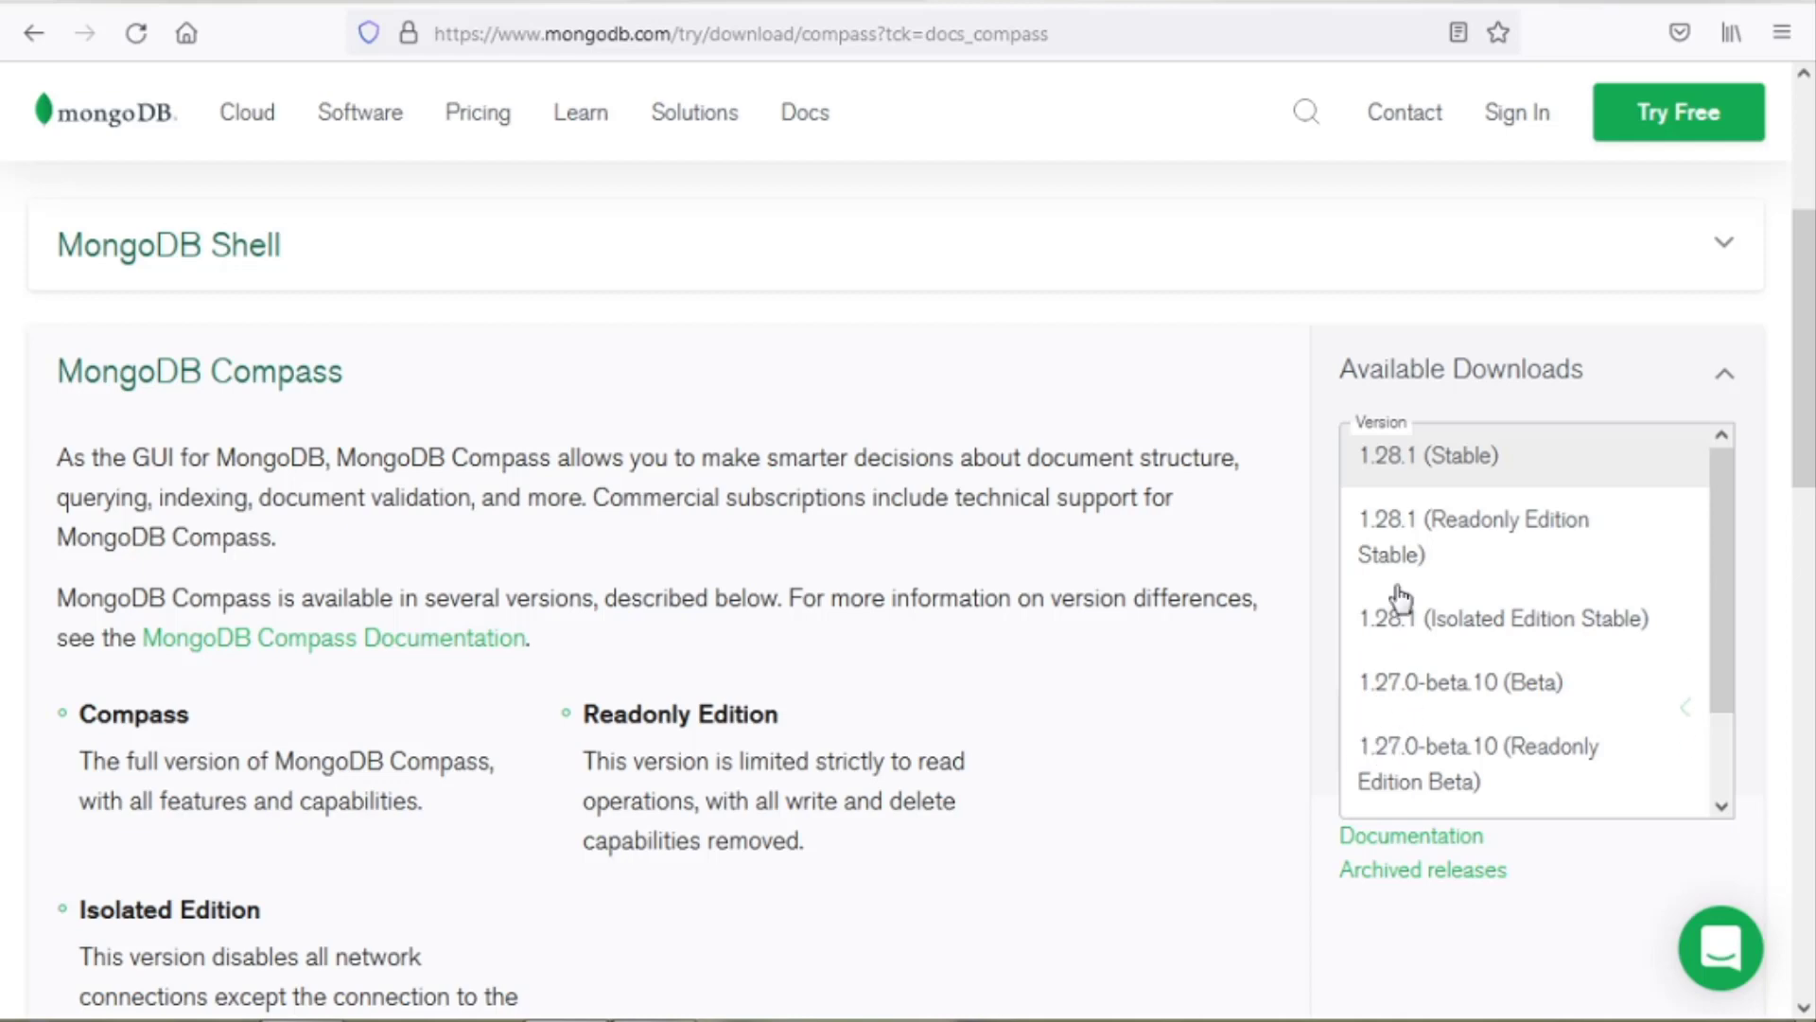
pyautogui.click(1239, 870)
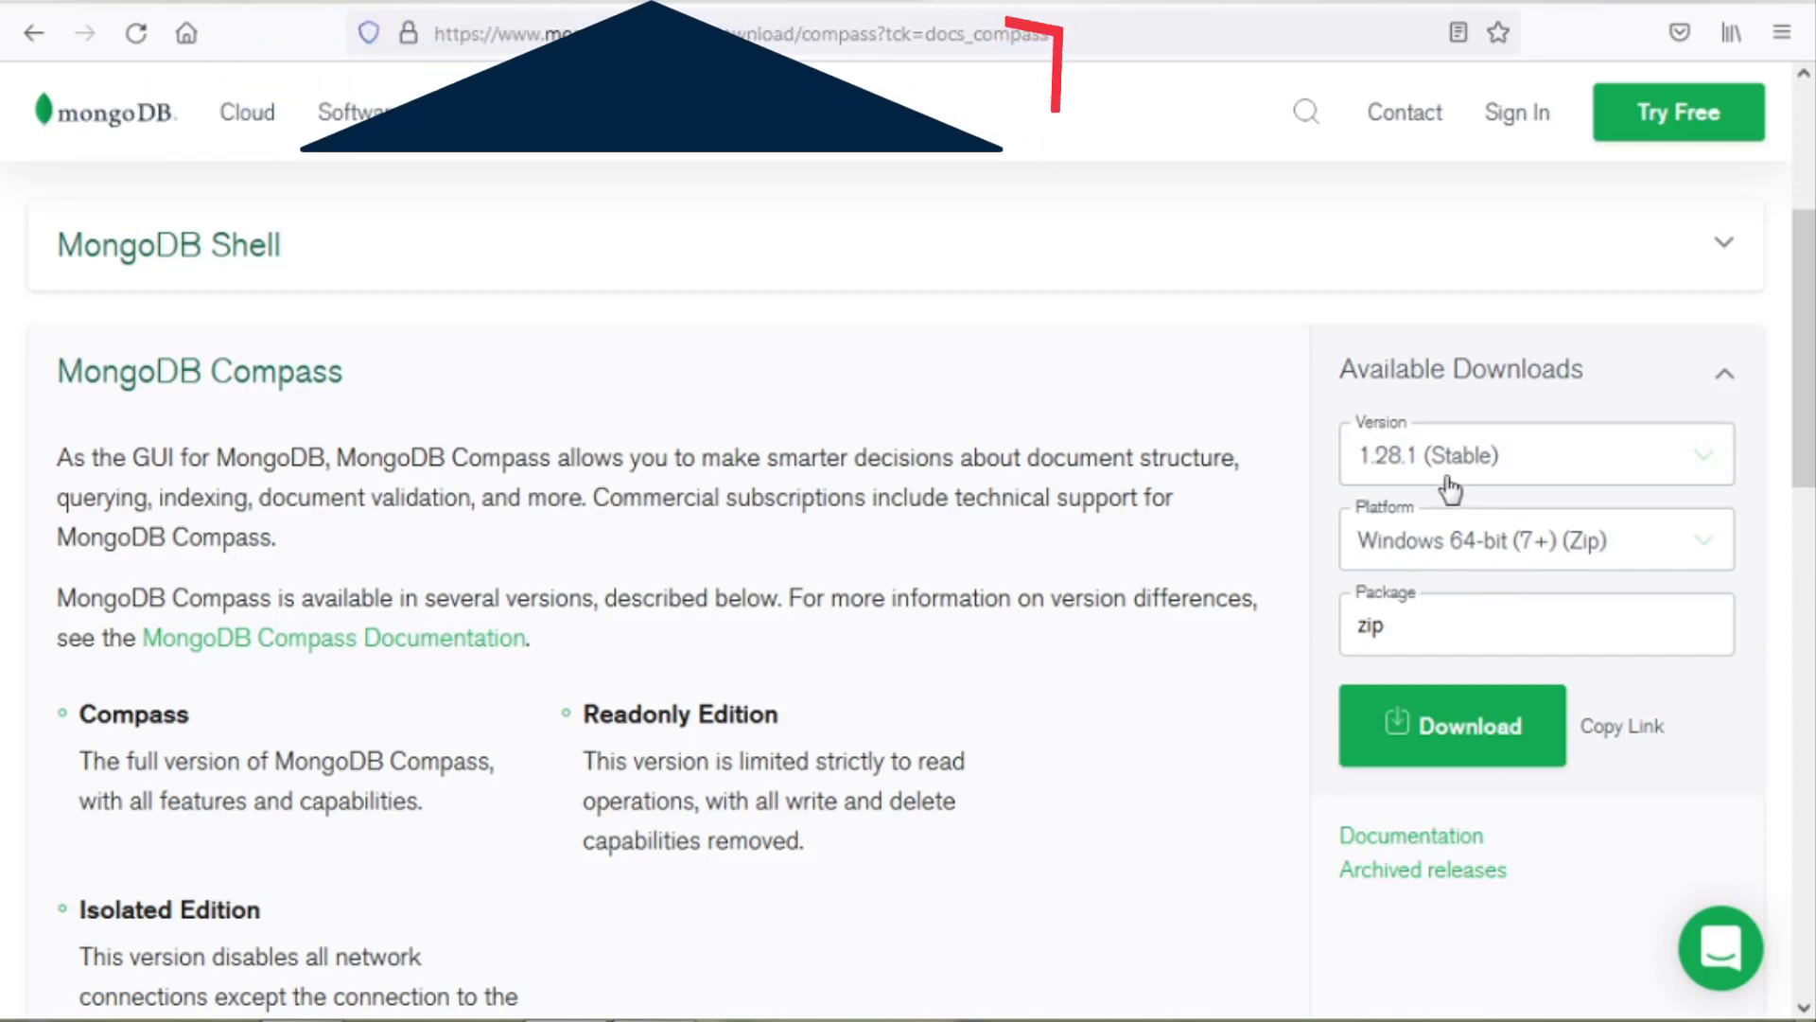
pyautogui.click(1720, 547)
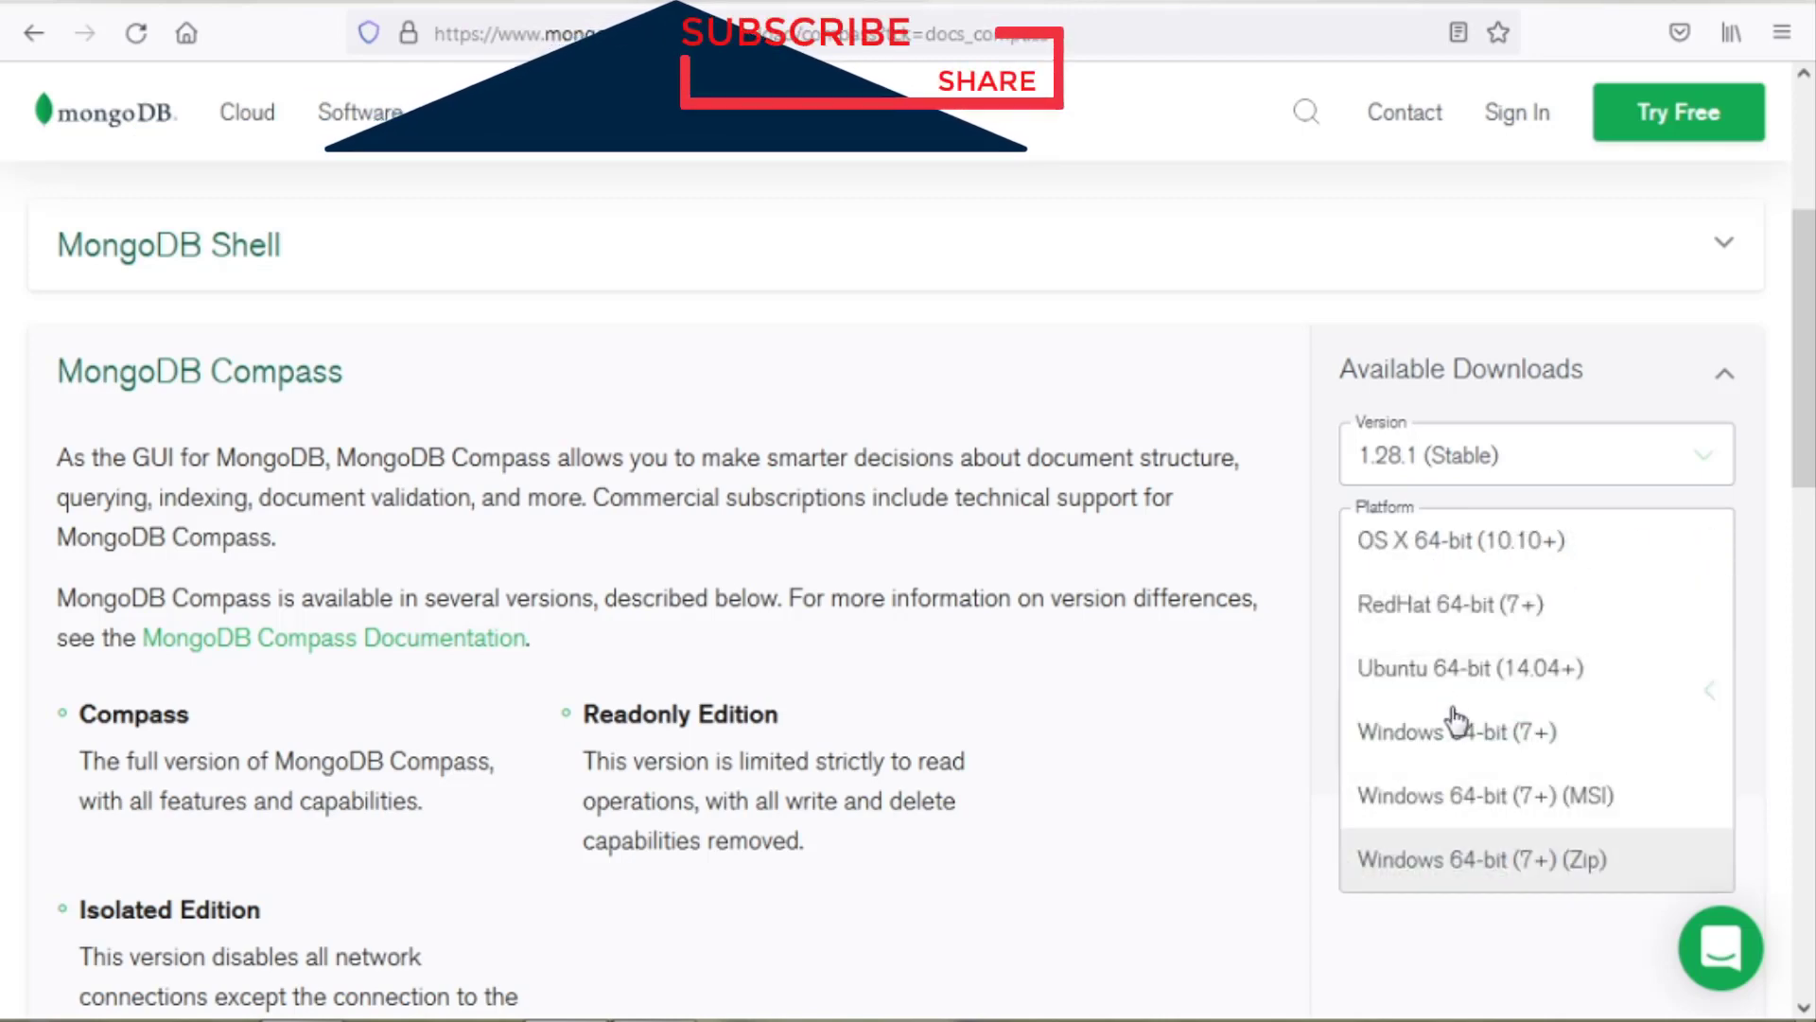
pyautogui.click(1419, 747)
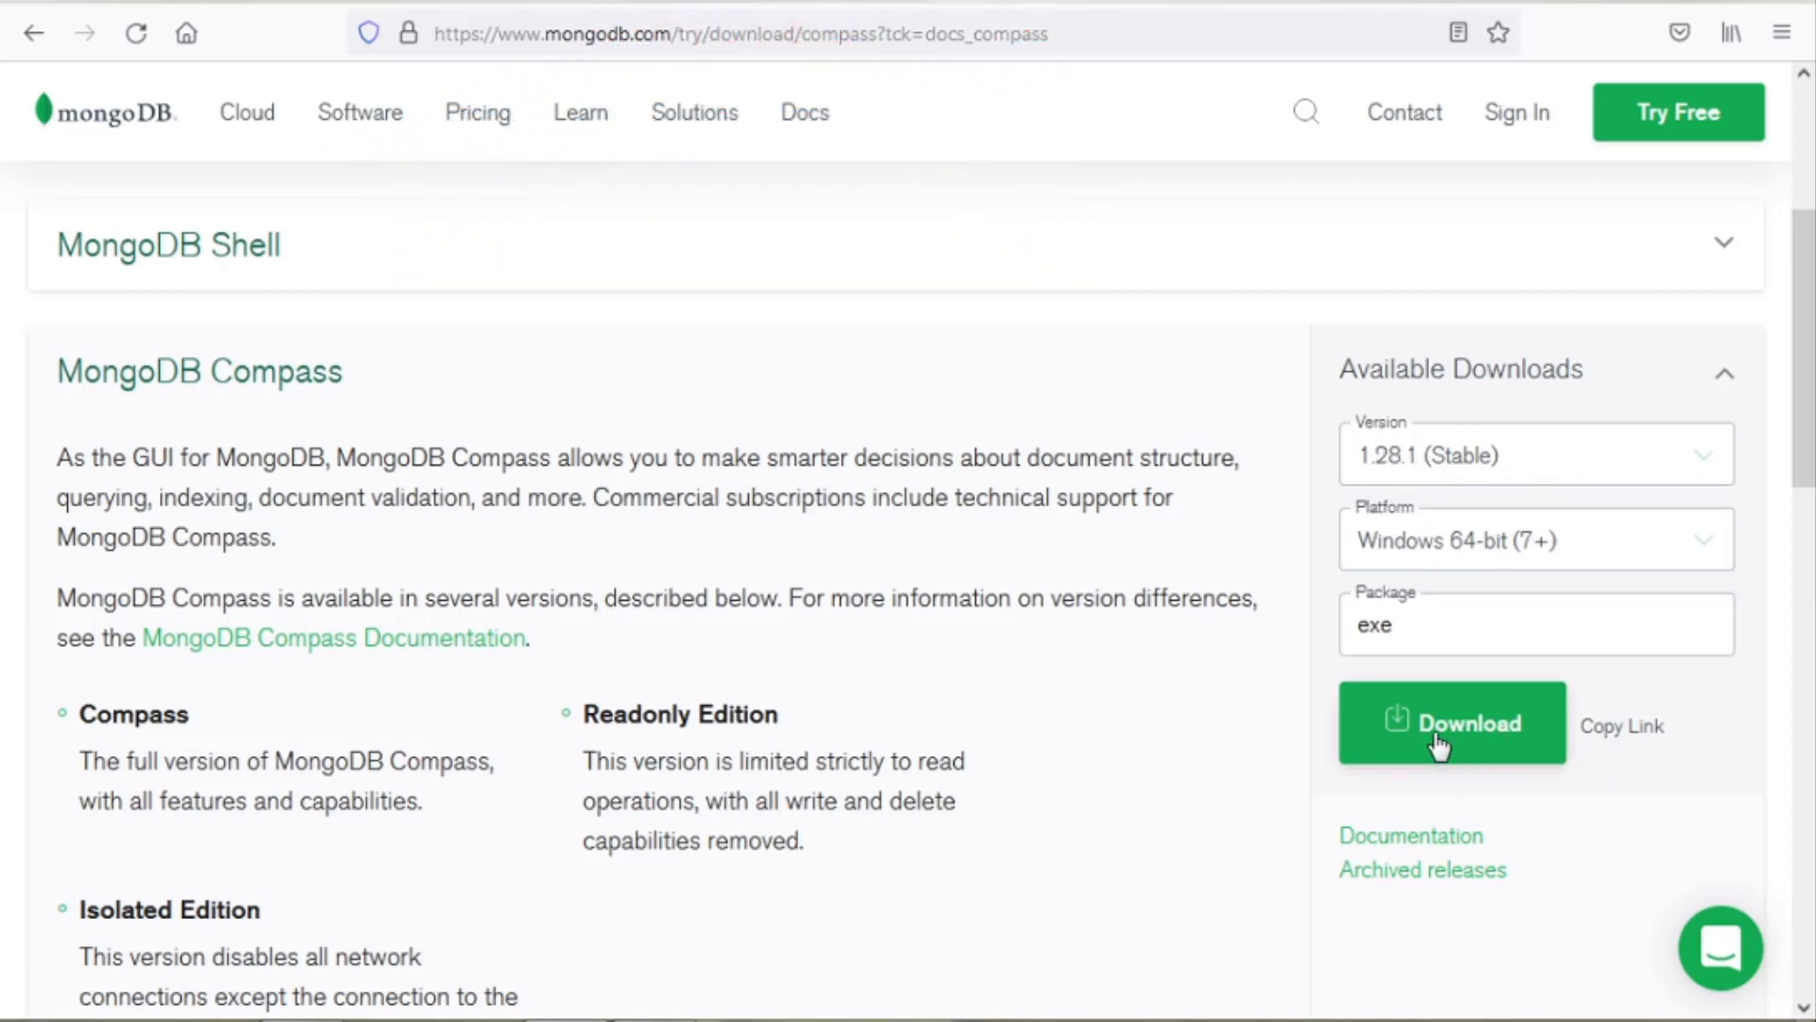
pyautogui.click(1471, 742)
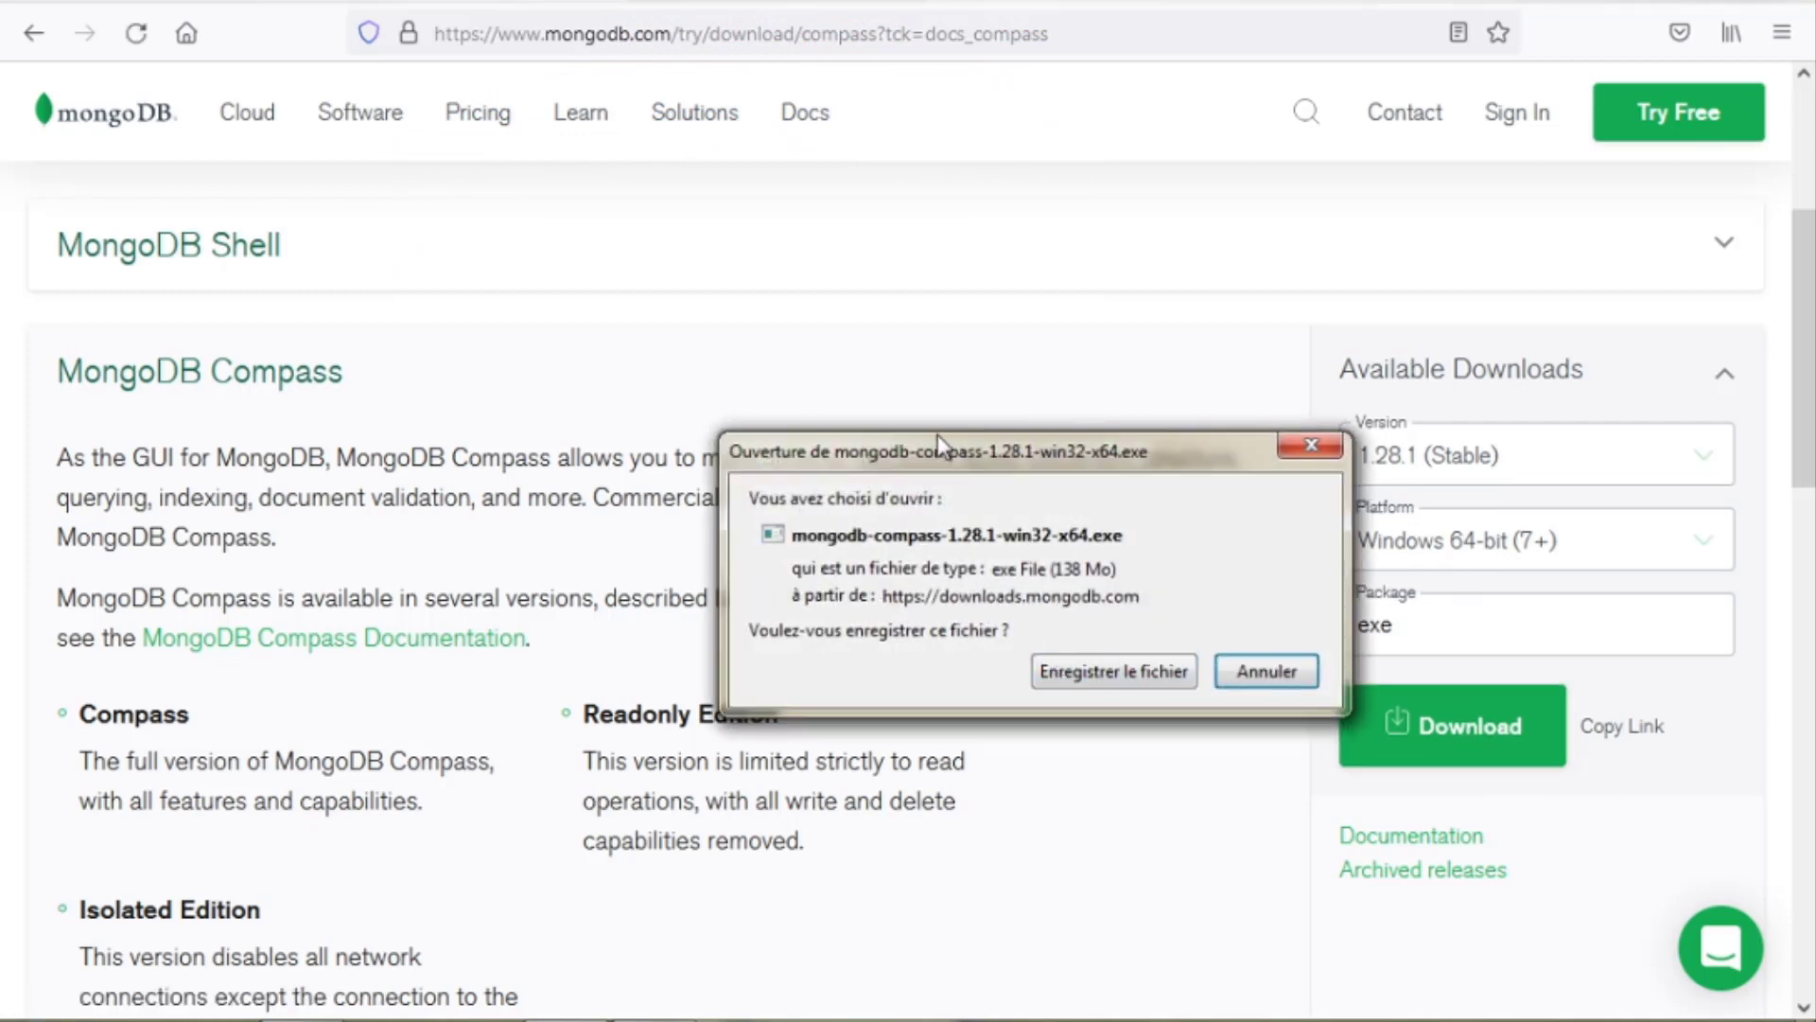
# Save mongodb-compass-1.28.1-win32-x64.exe to the download folder.
pyautogui.click(1085, 685)
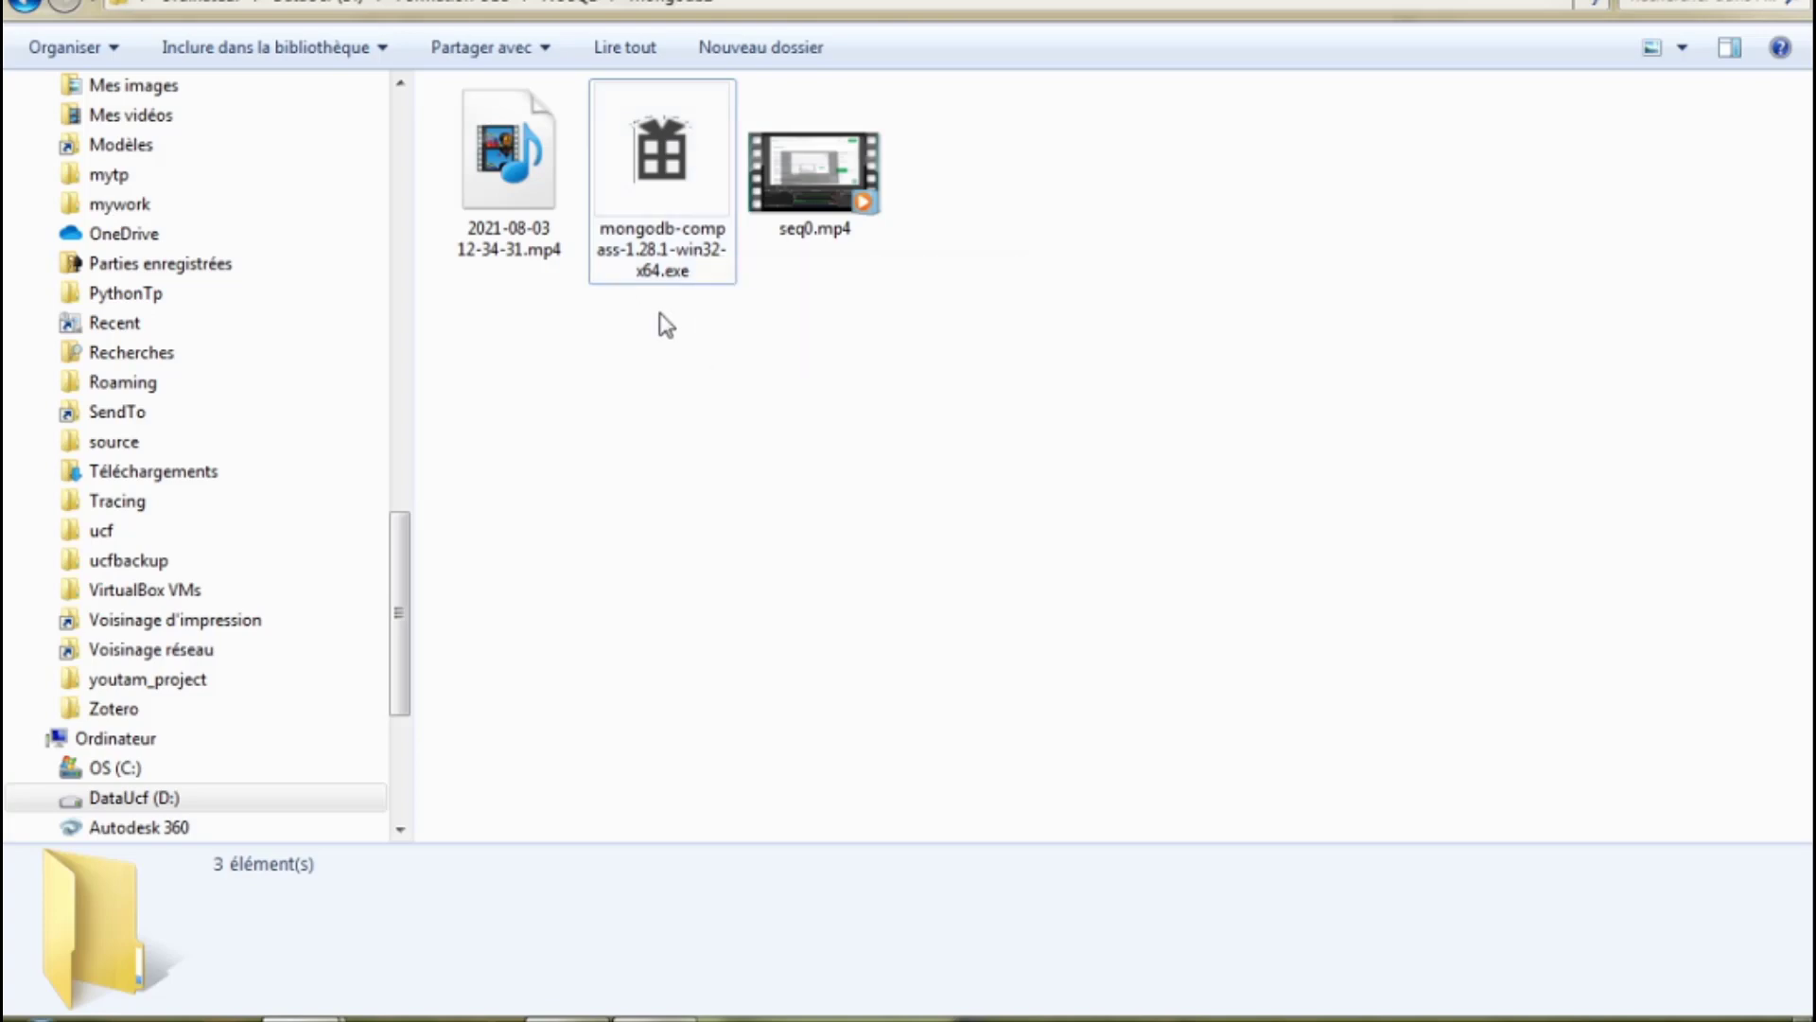
# Run the downloaded mongodb-compass-1.28.1-win32-x64.exe installer to launch Compass.
pyautogui.click(681, 174)
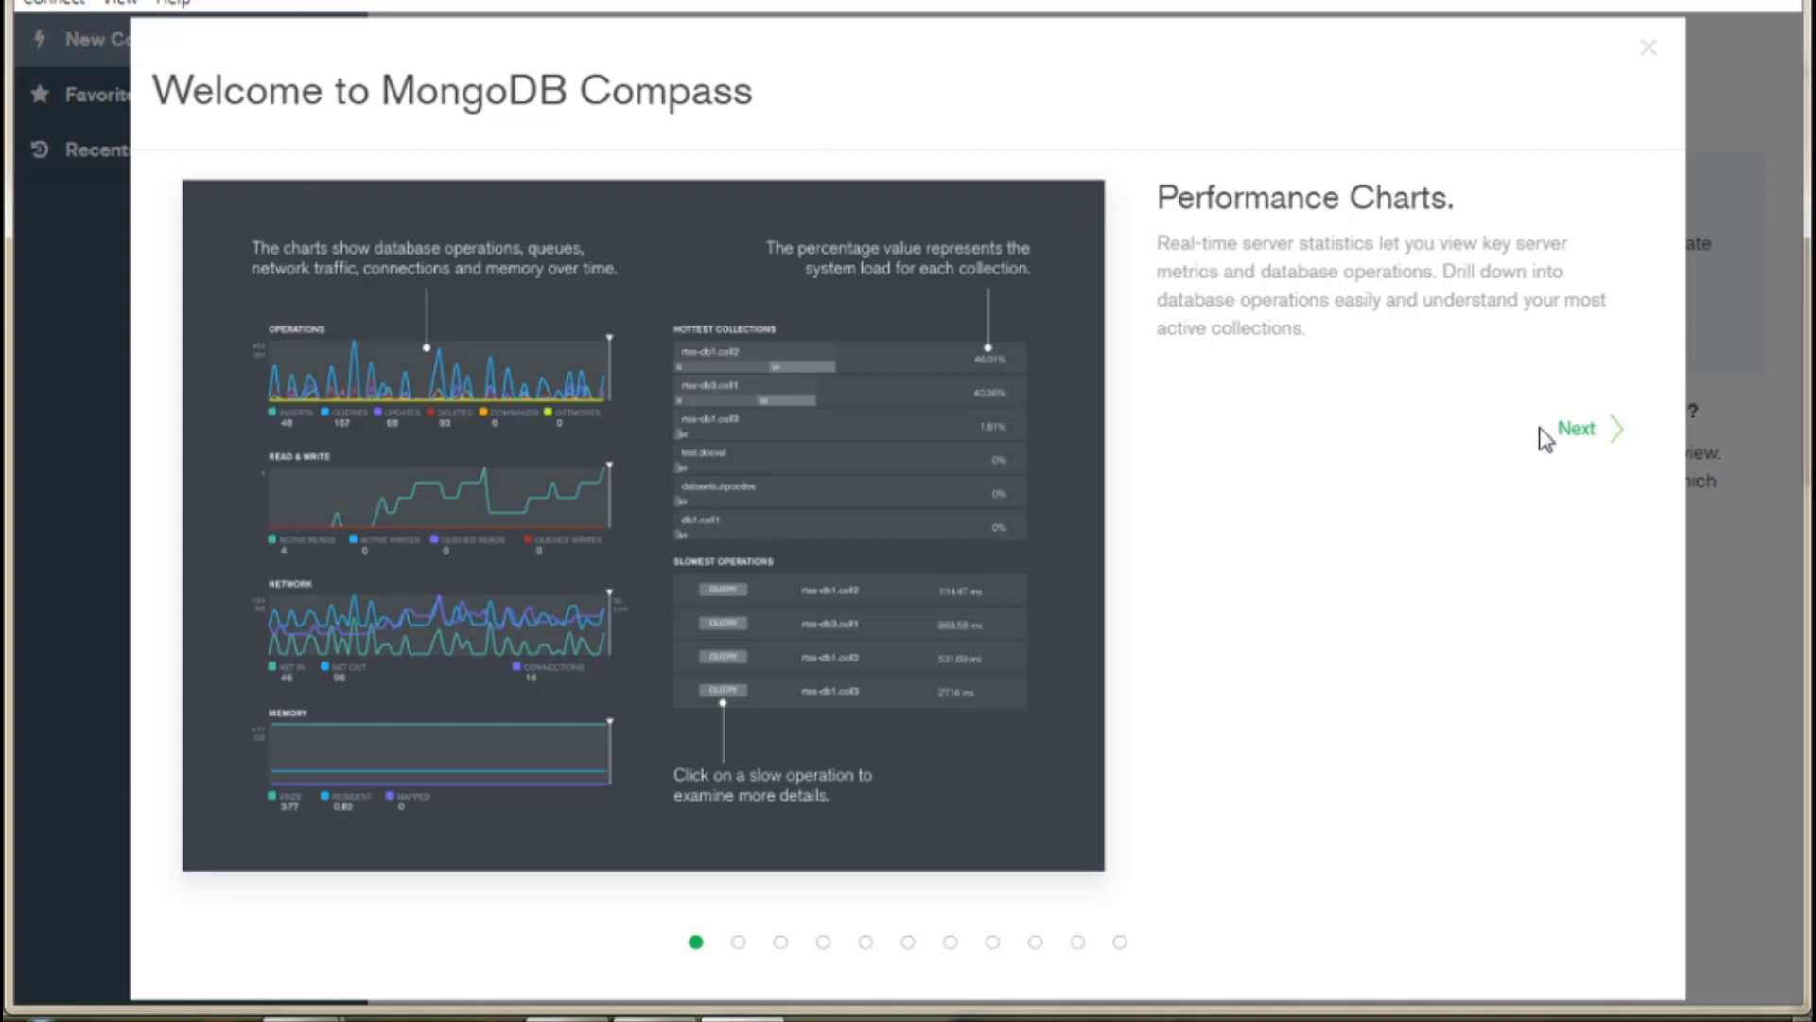
# Step through every welcome-tour slide to Query History and finish with Get Started.
pyautogui.click(1576, 430)
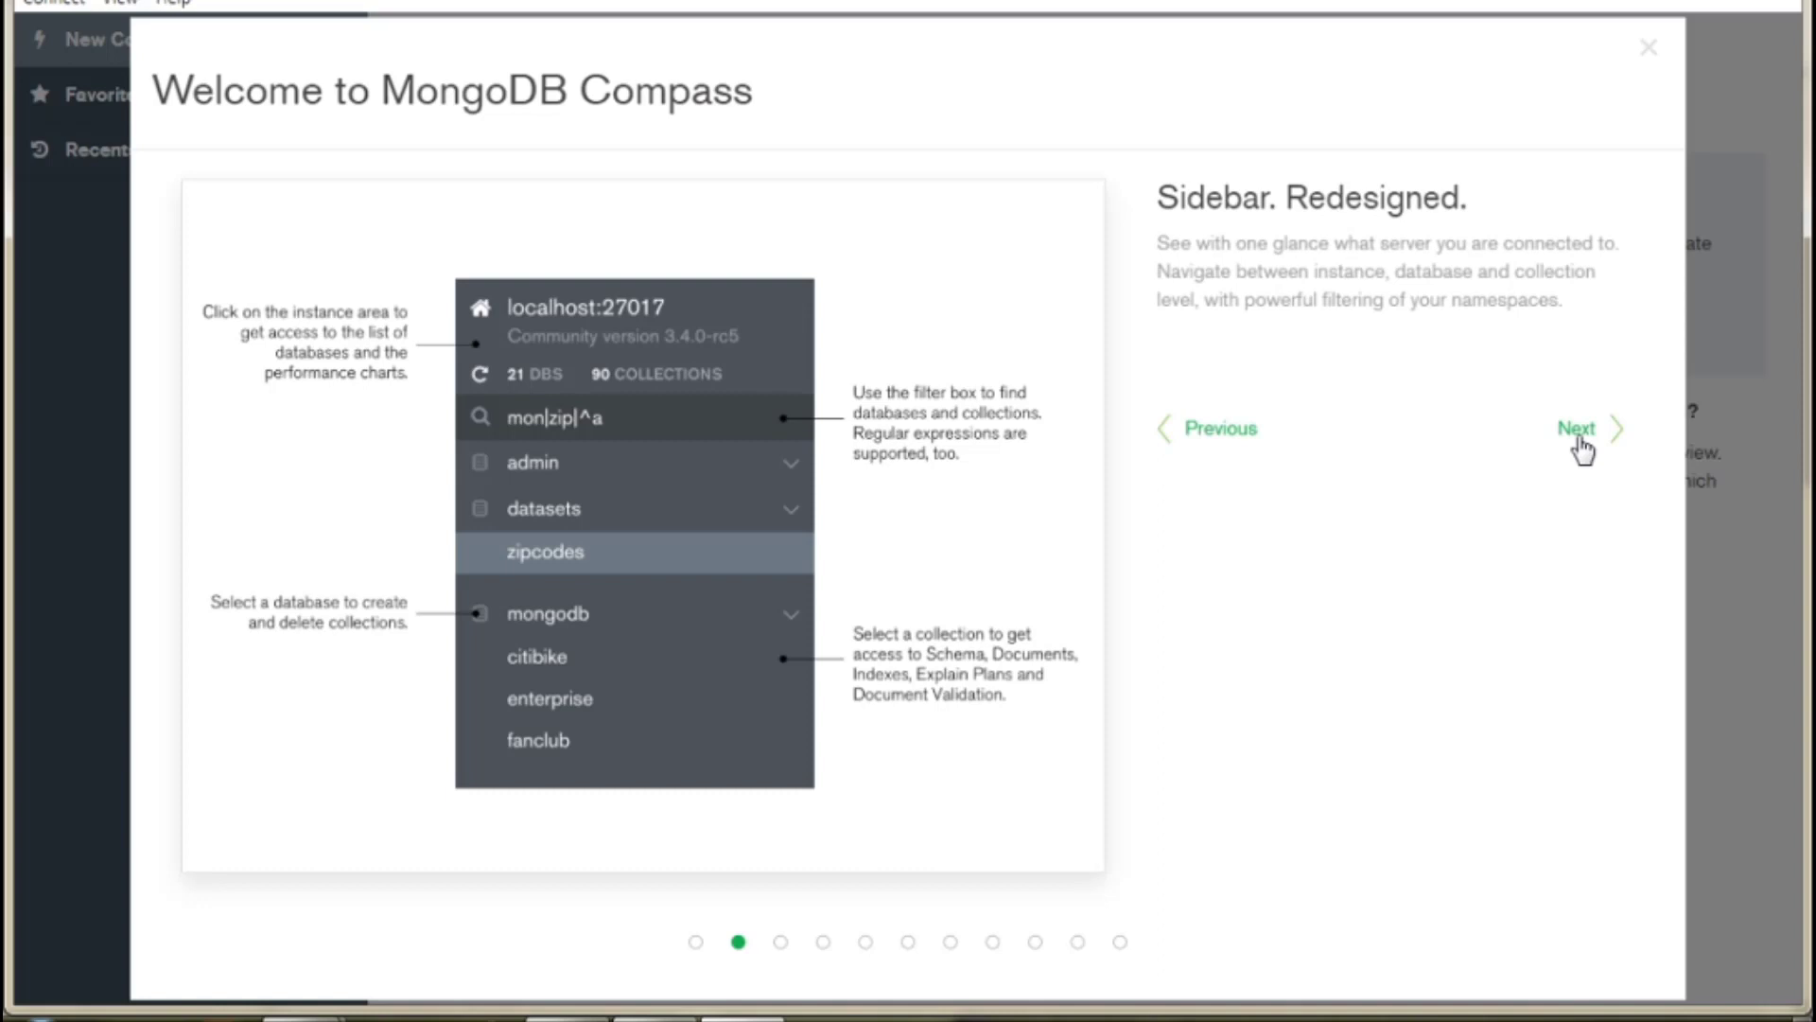
pyautogui.click(1577, 429)
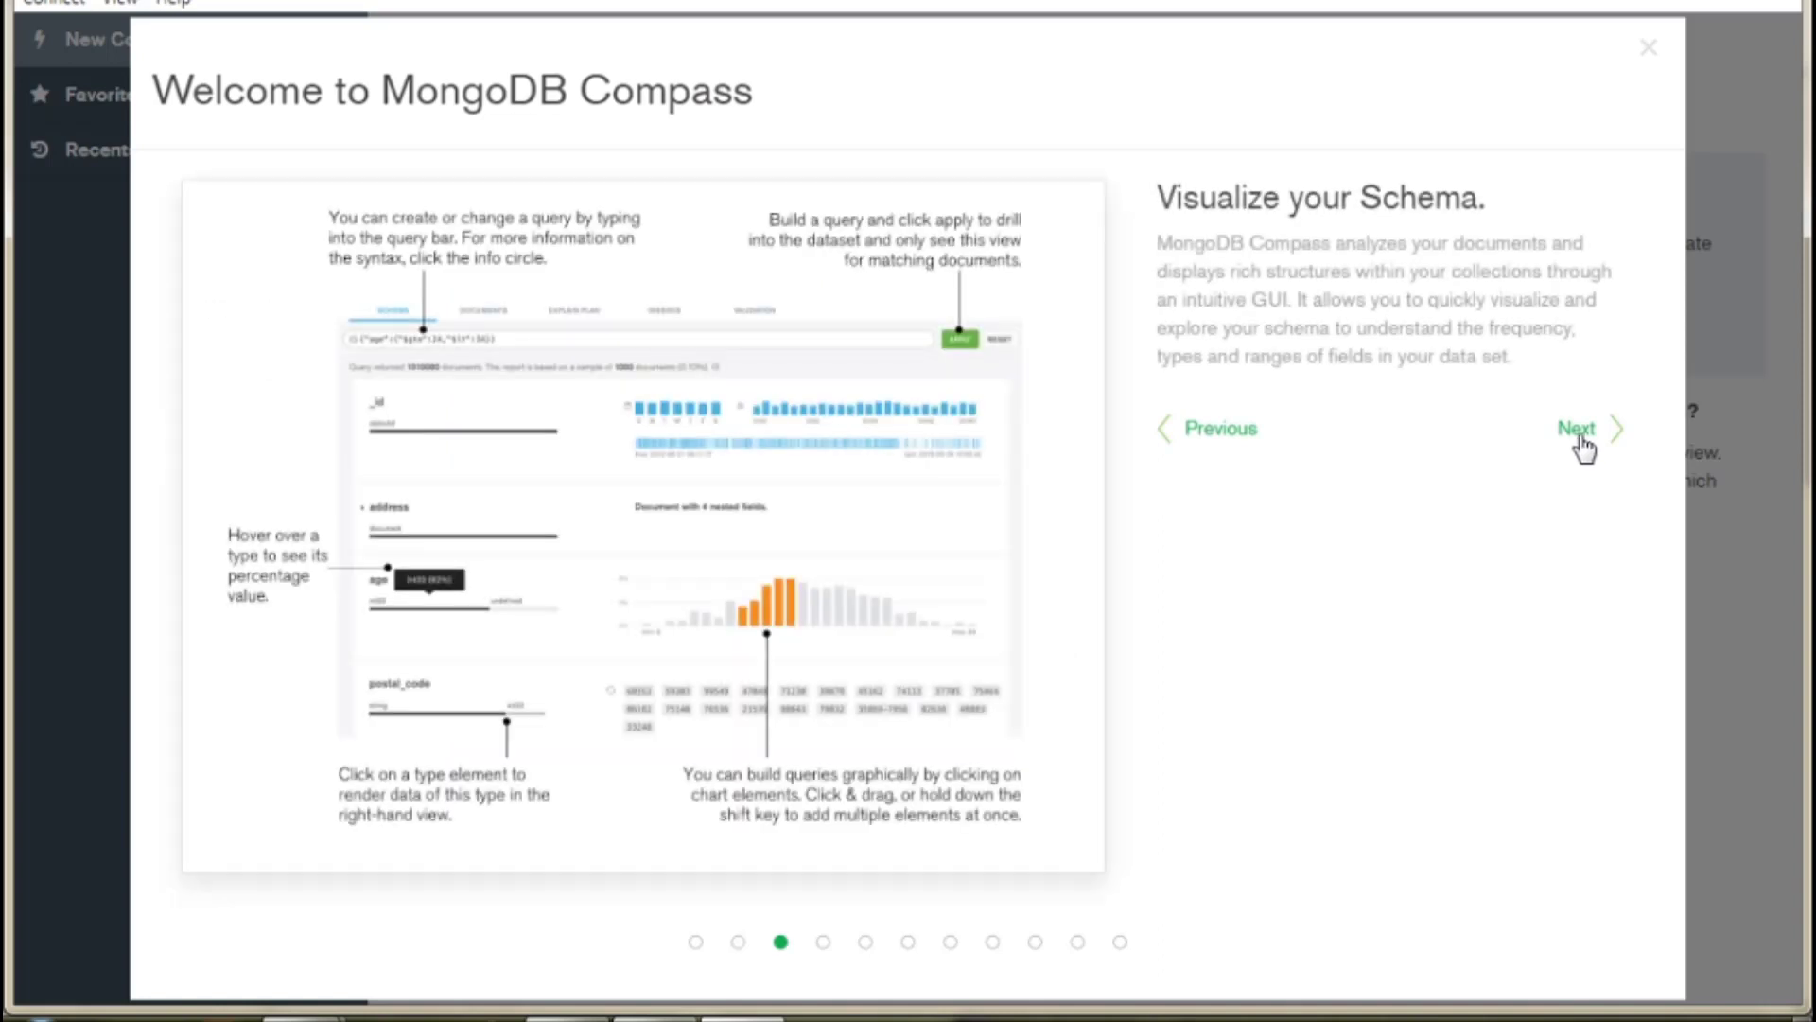
pyautogui.click(1577, 430)
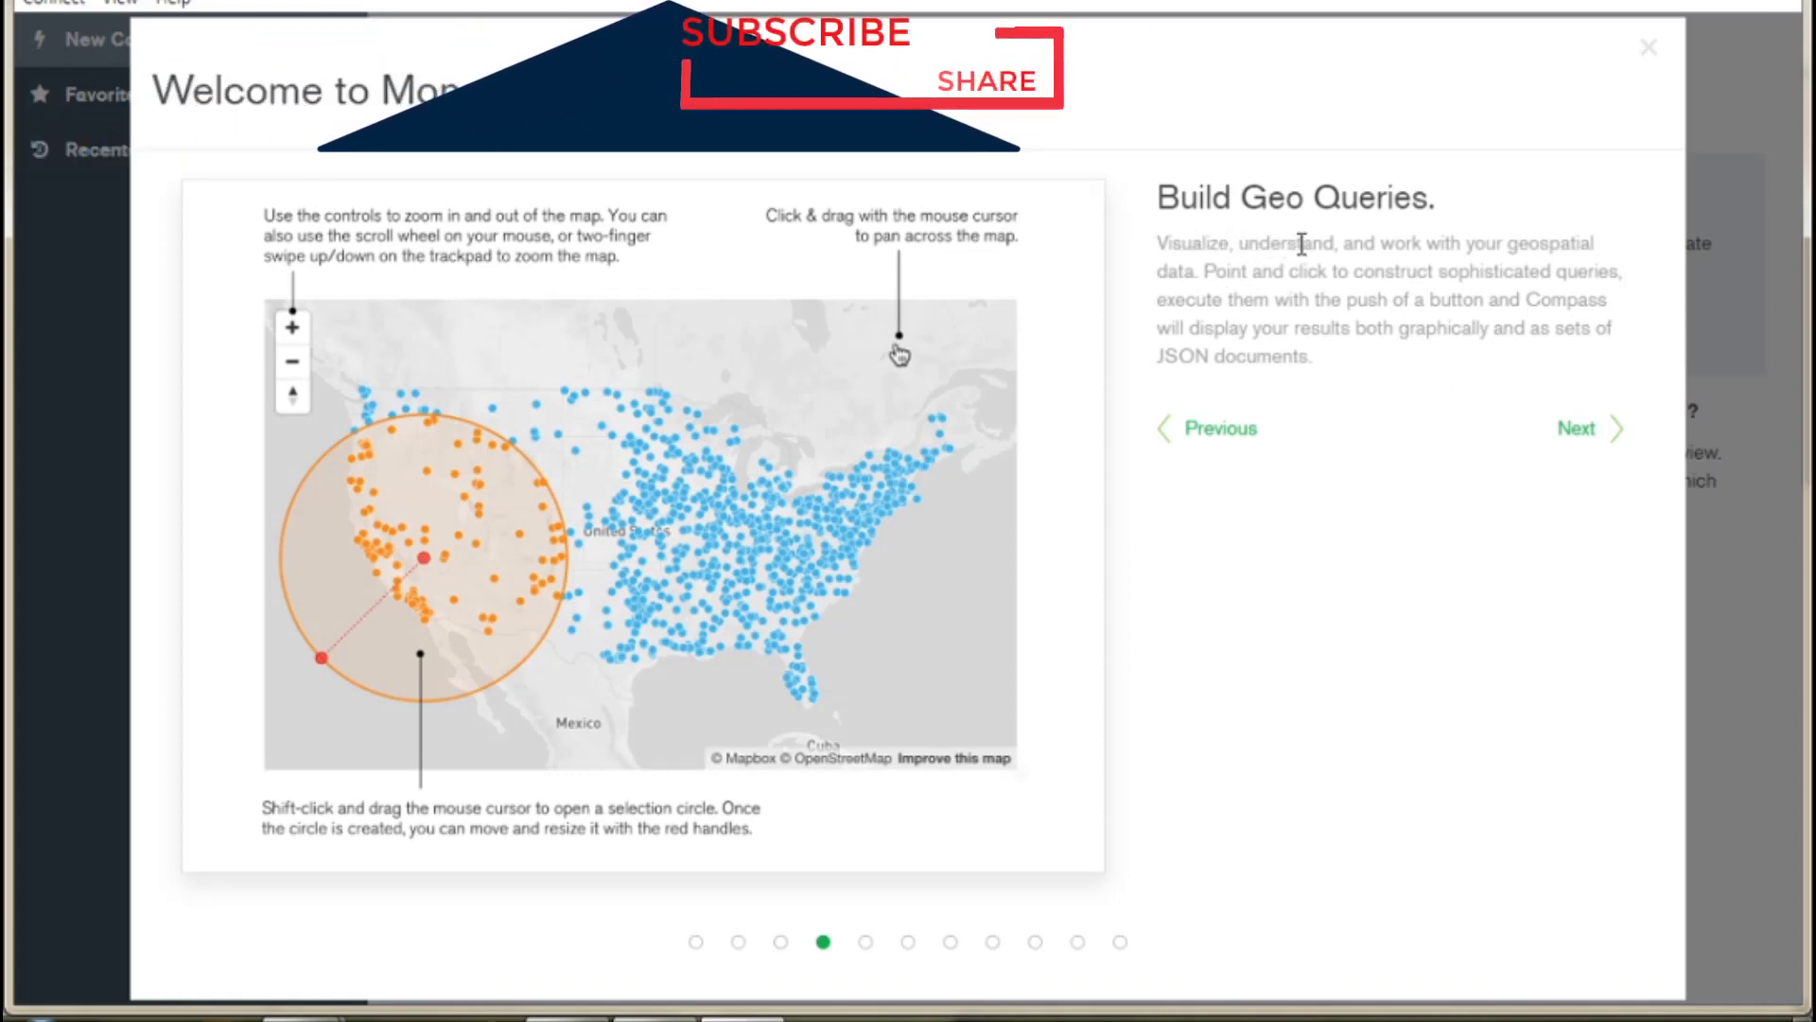
pyautogui.click(1573, 433)
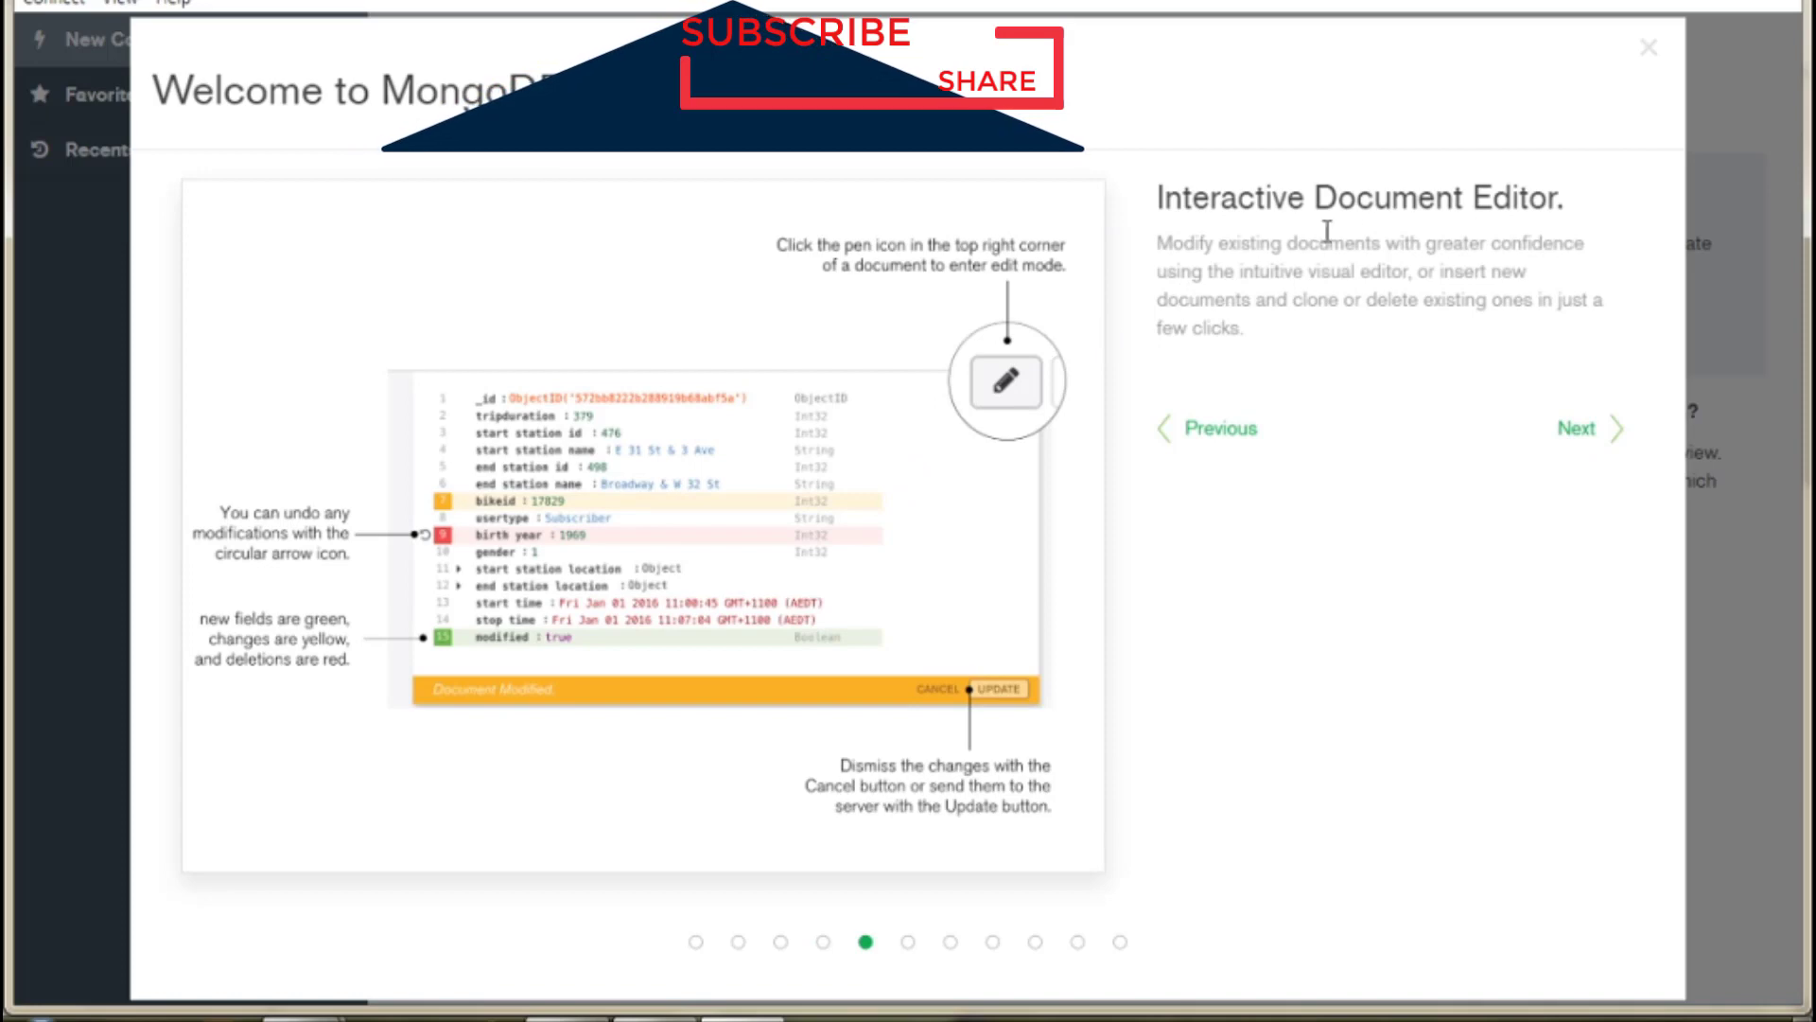
pyautogui.click(1578, 431)
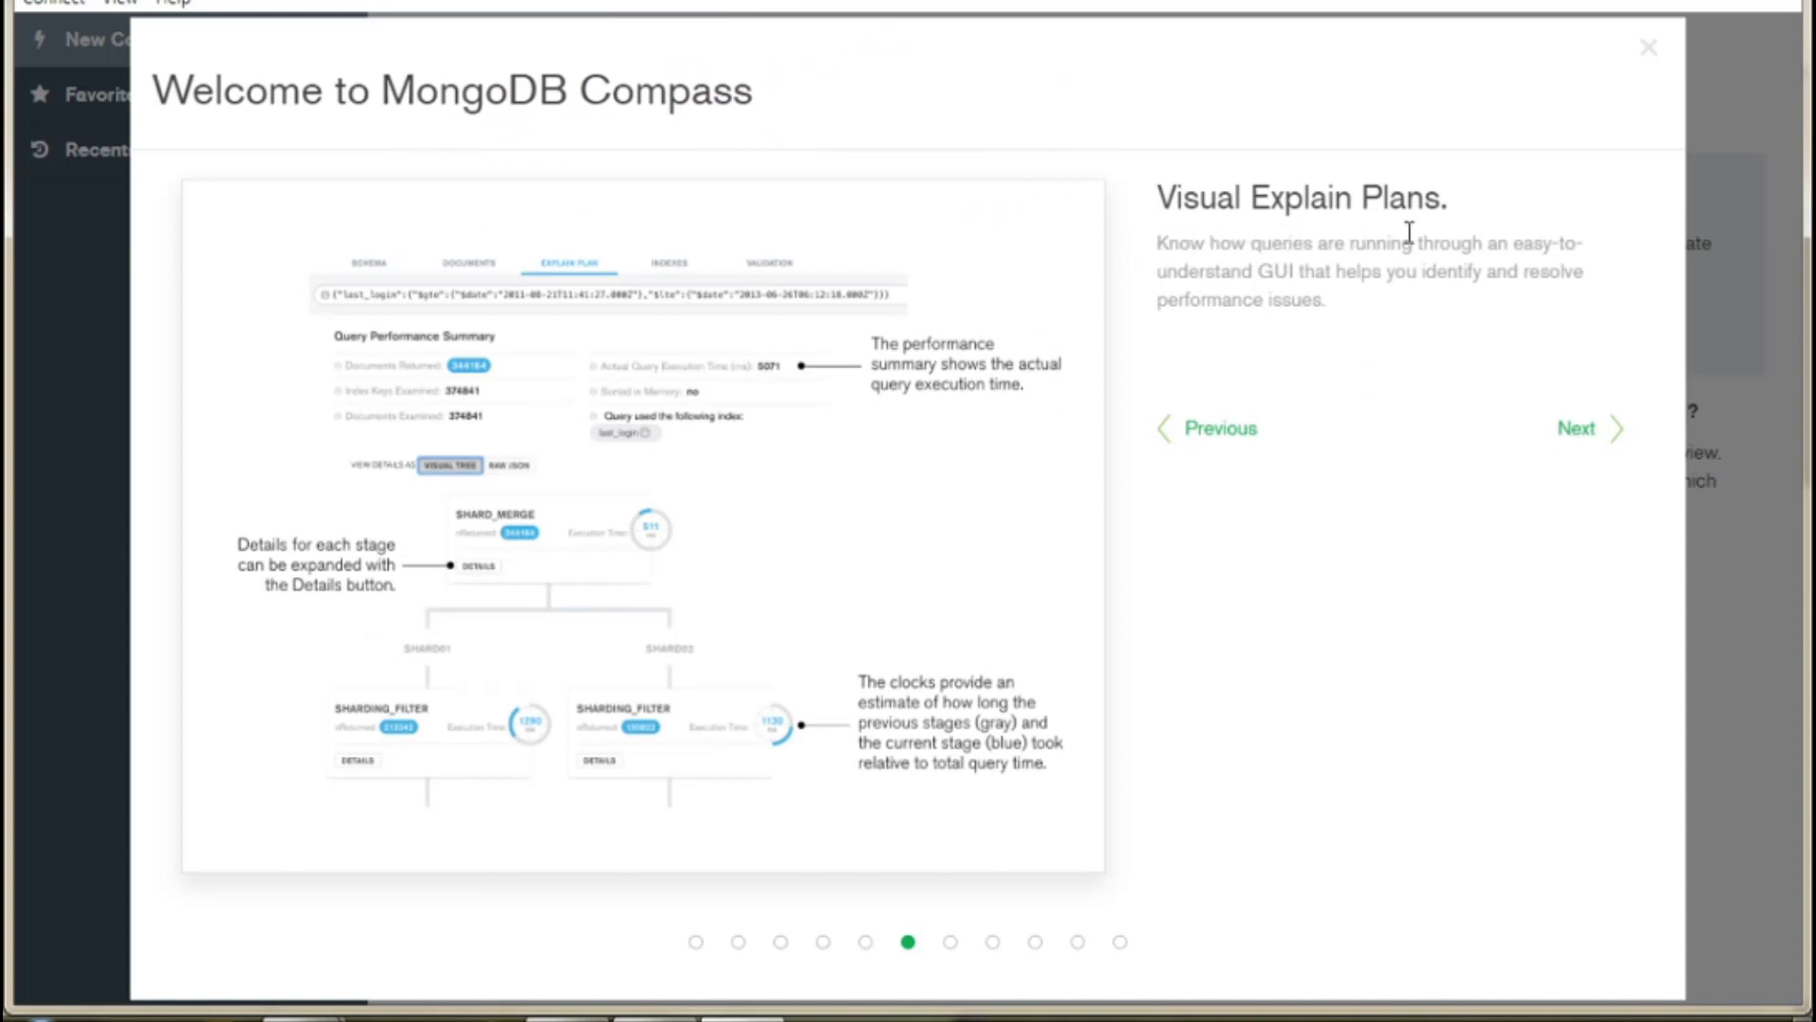
pyautogui.click(1576, 431)
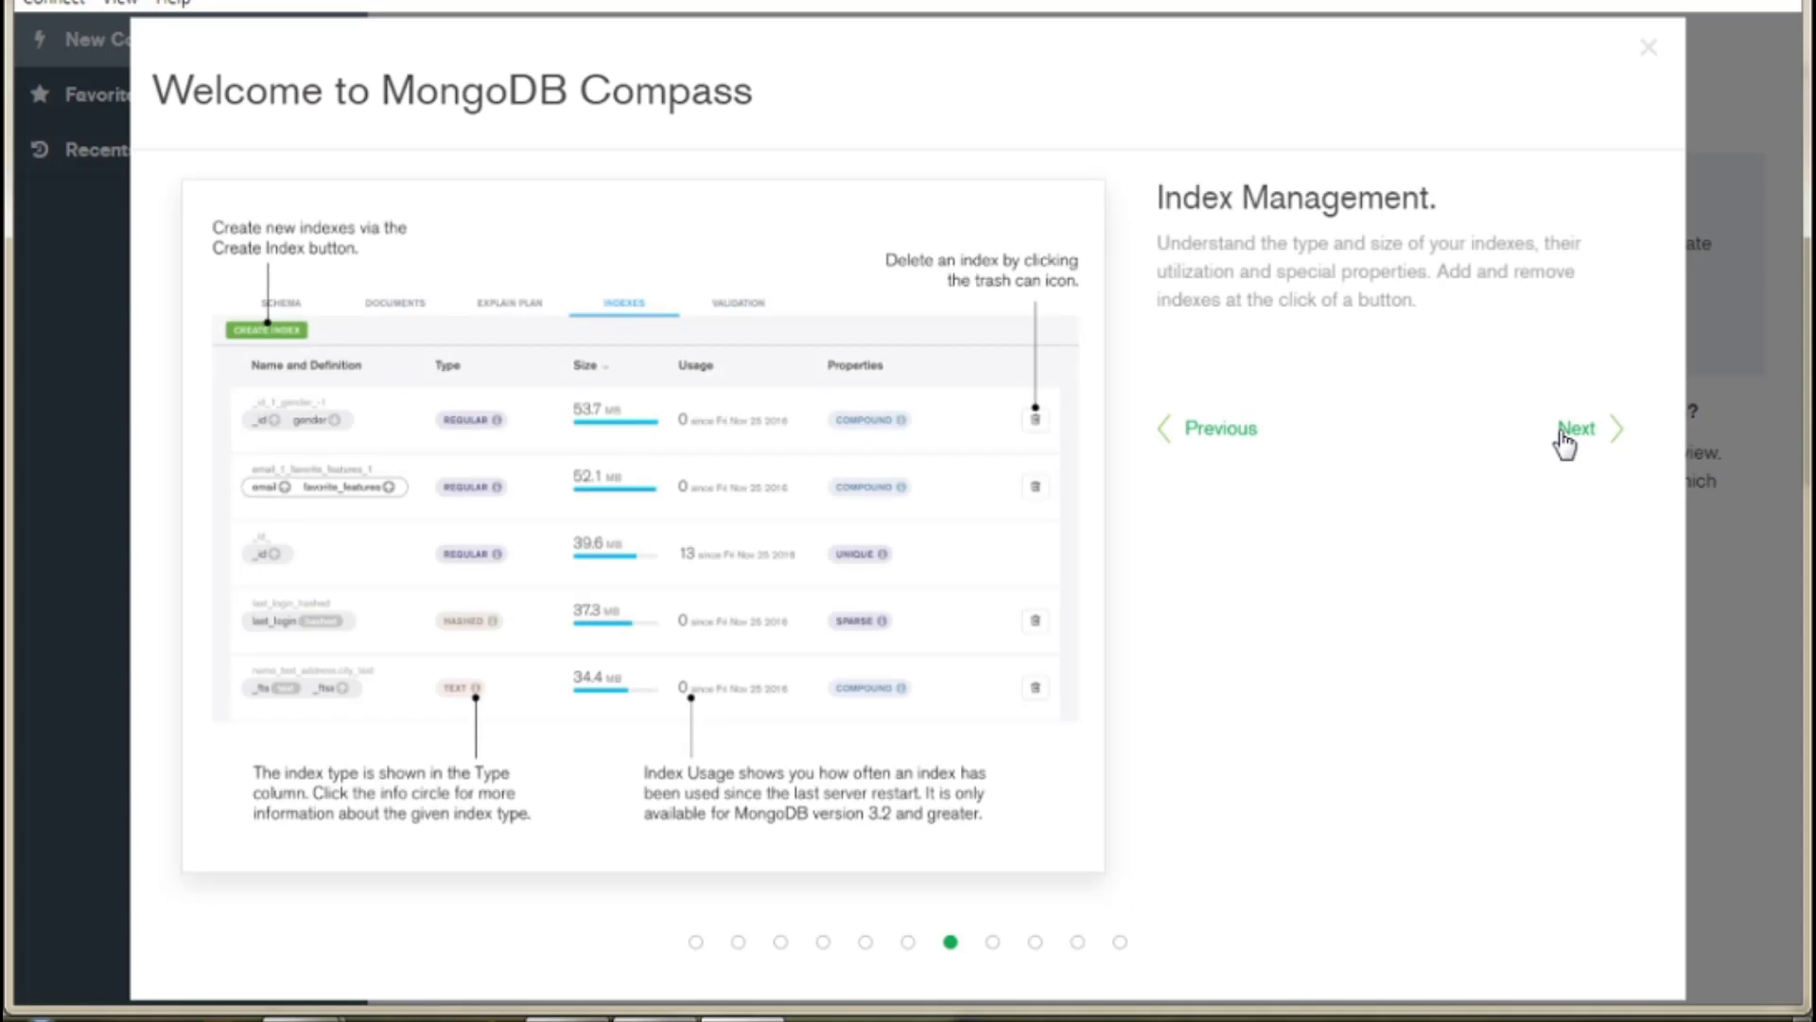
pyautogui.click(1564, 433)
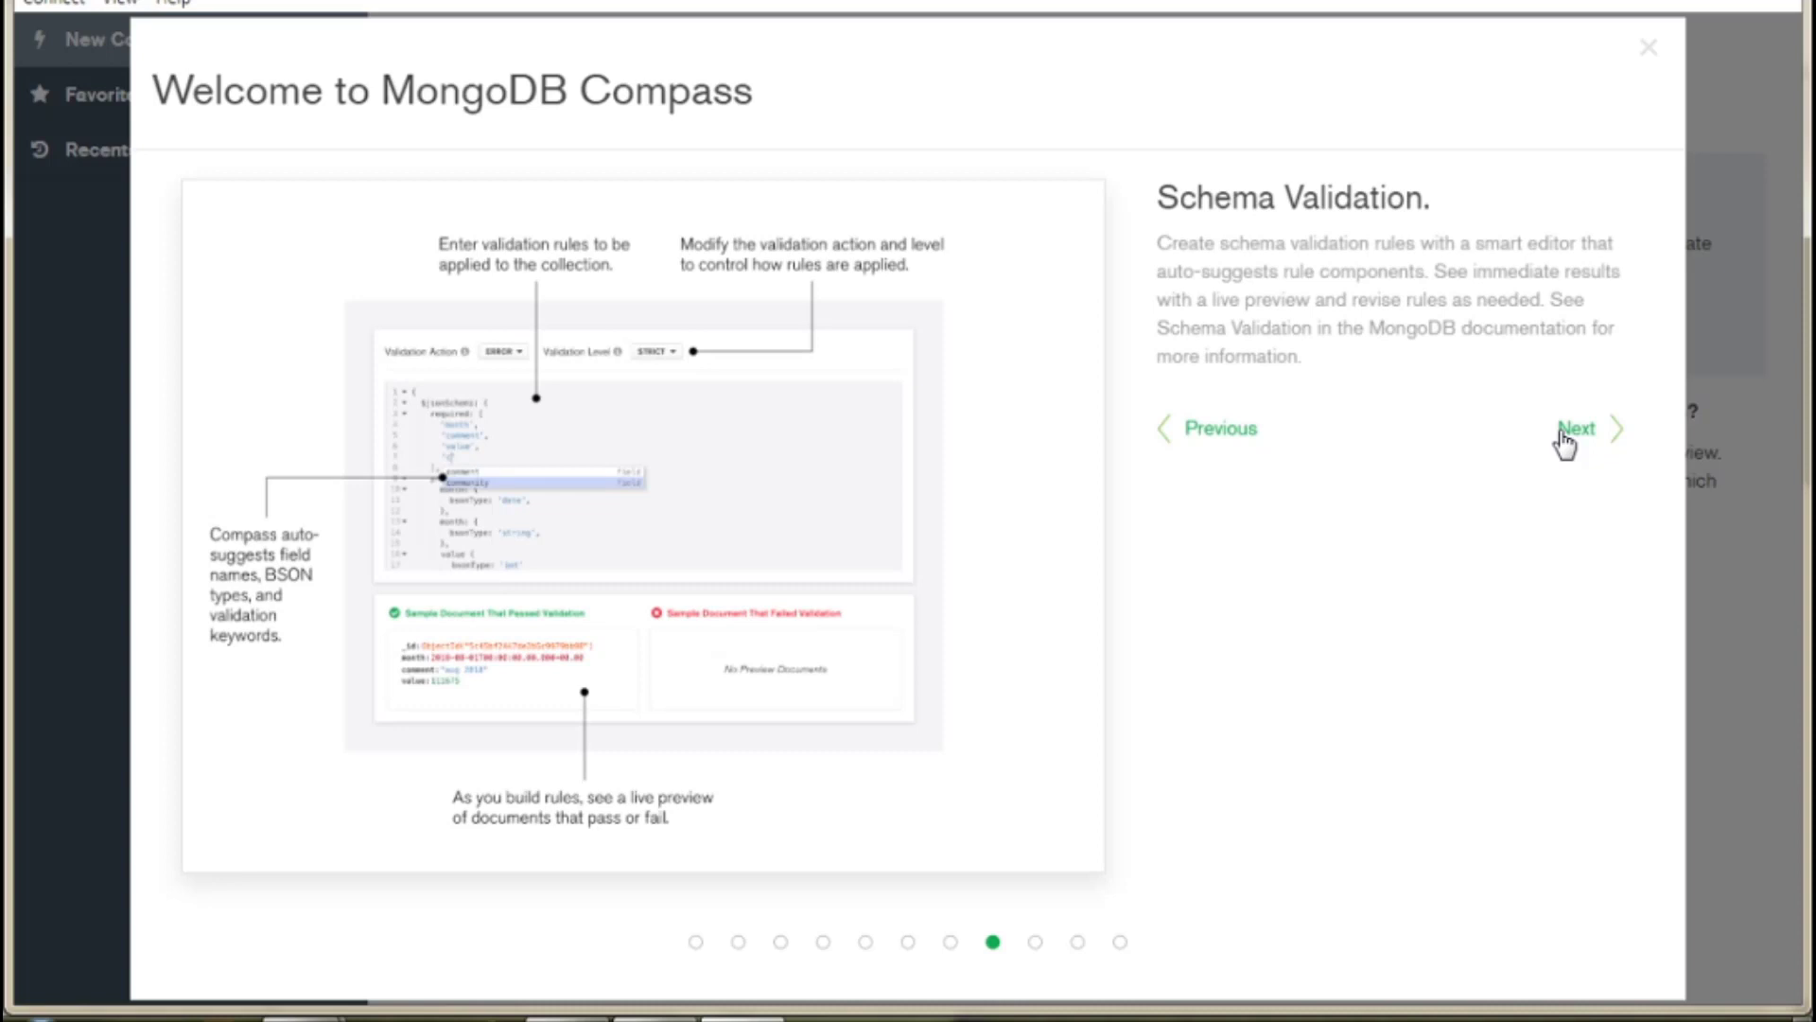
pyautogui.click(1565, 437)
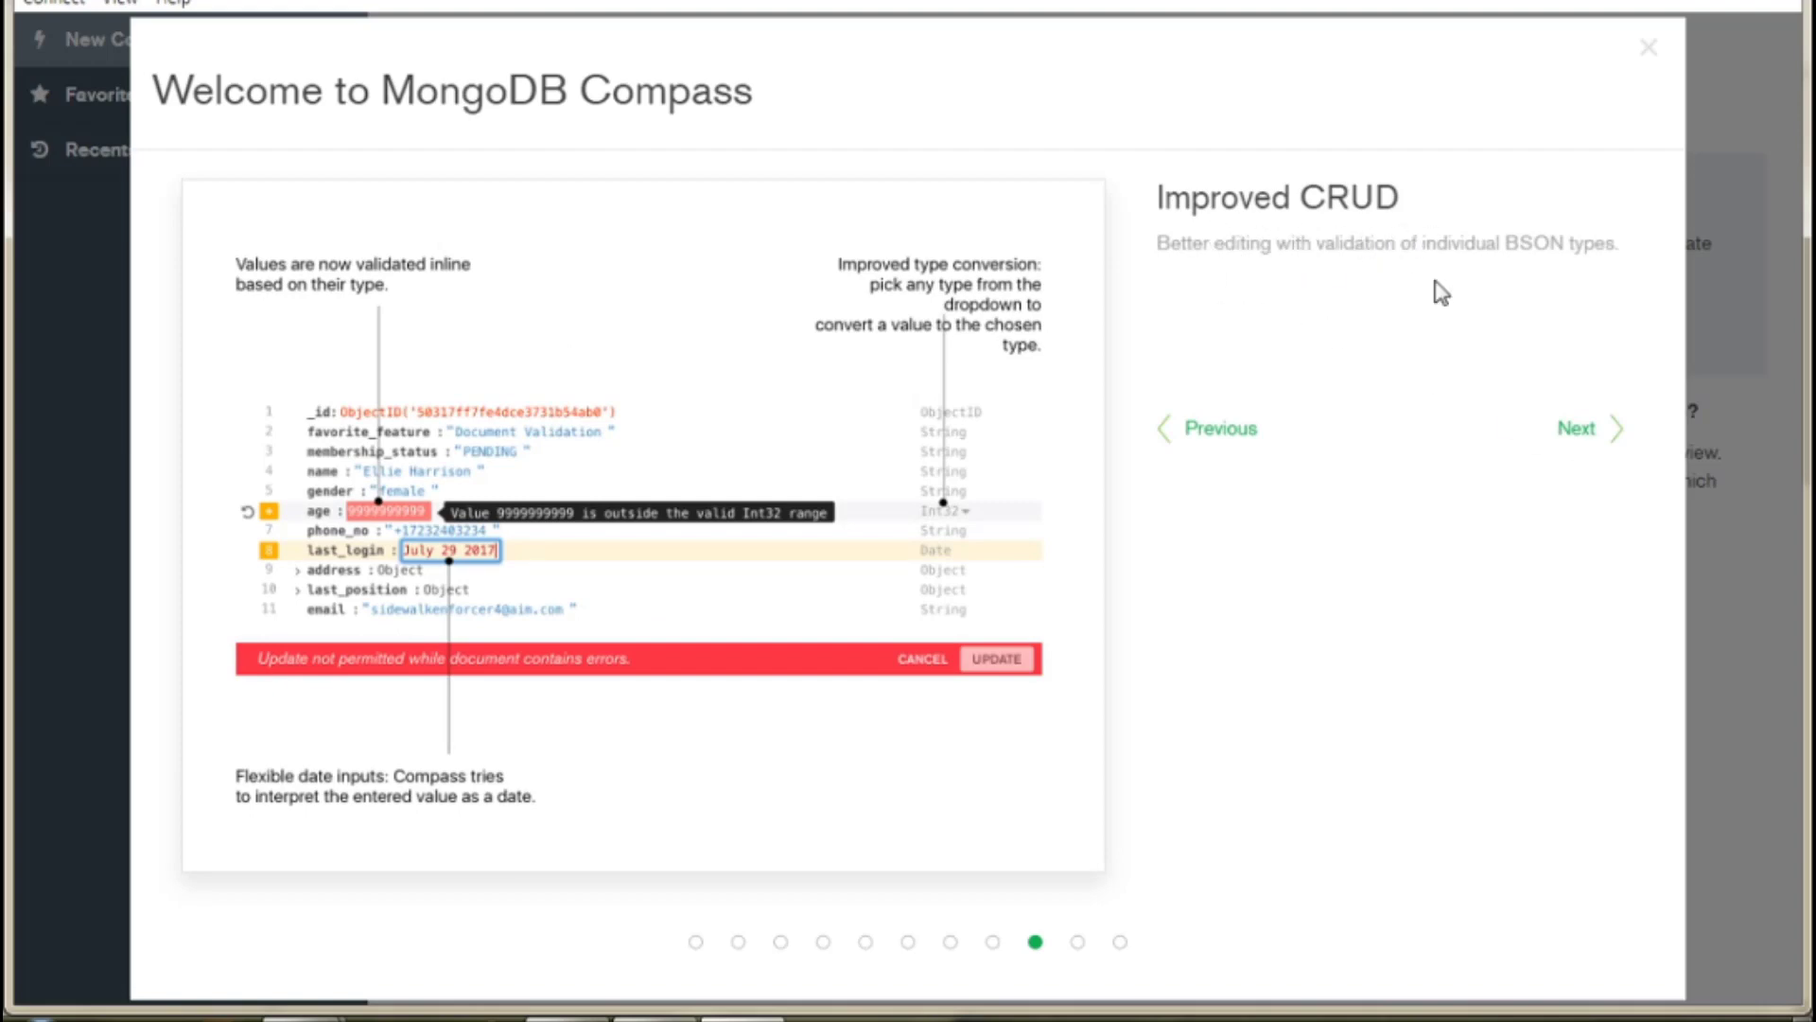
pyautogui.click(1575, 430)
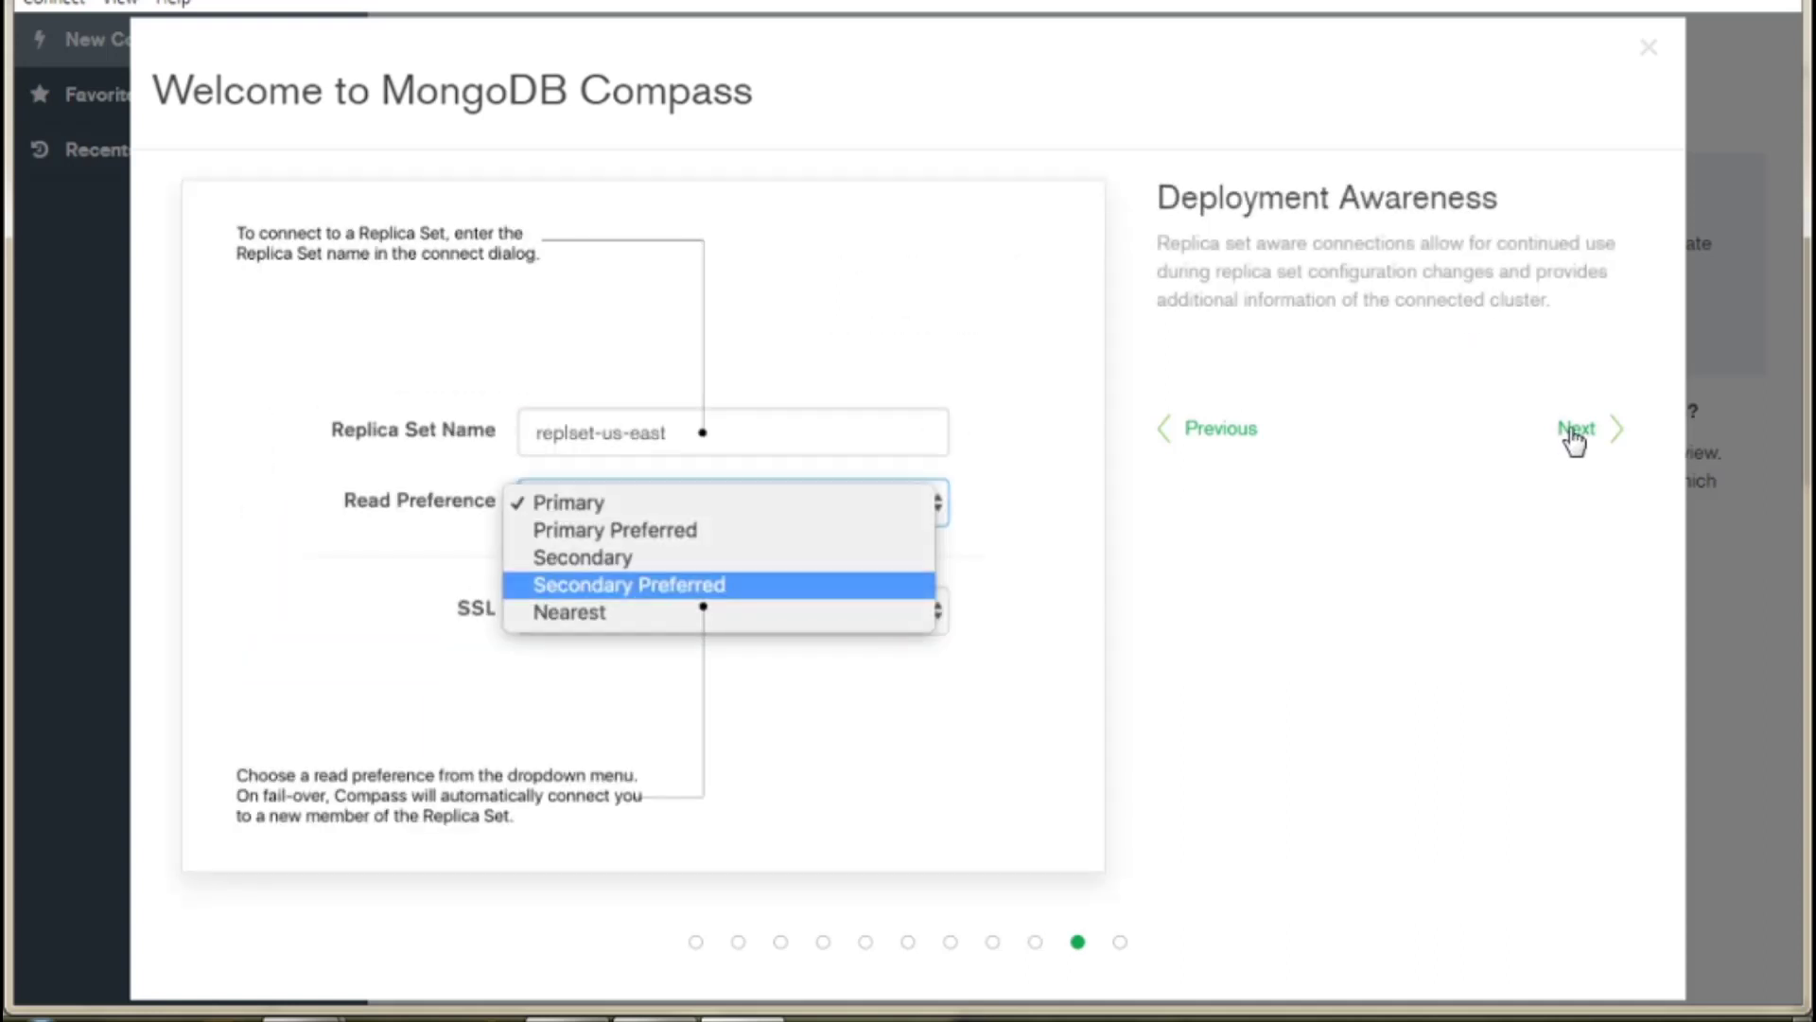
pyautogui.click(1574, 434)
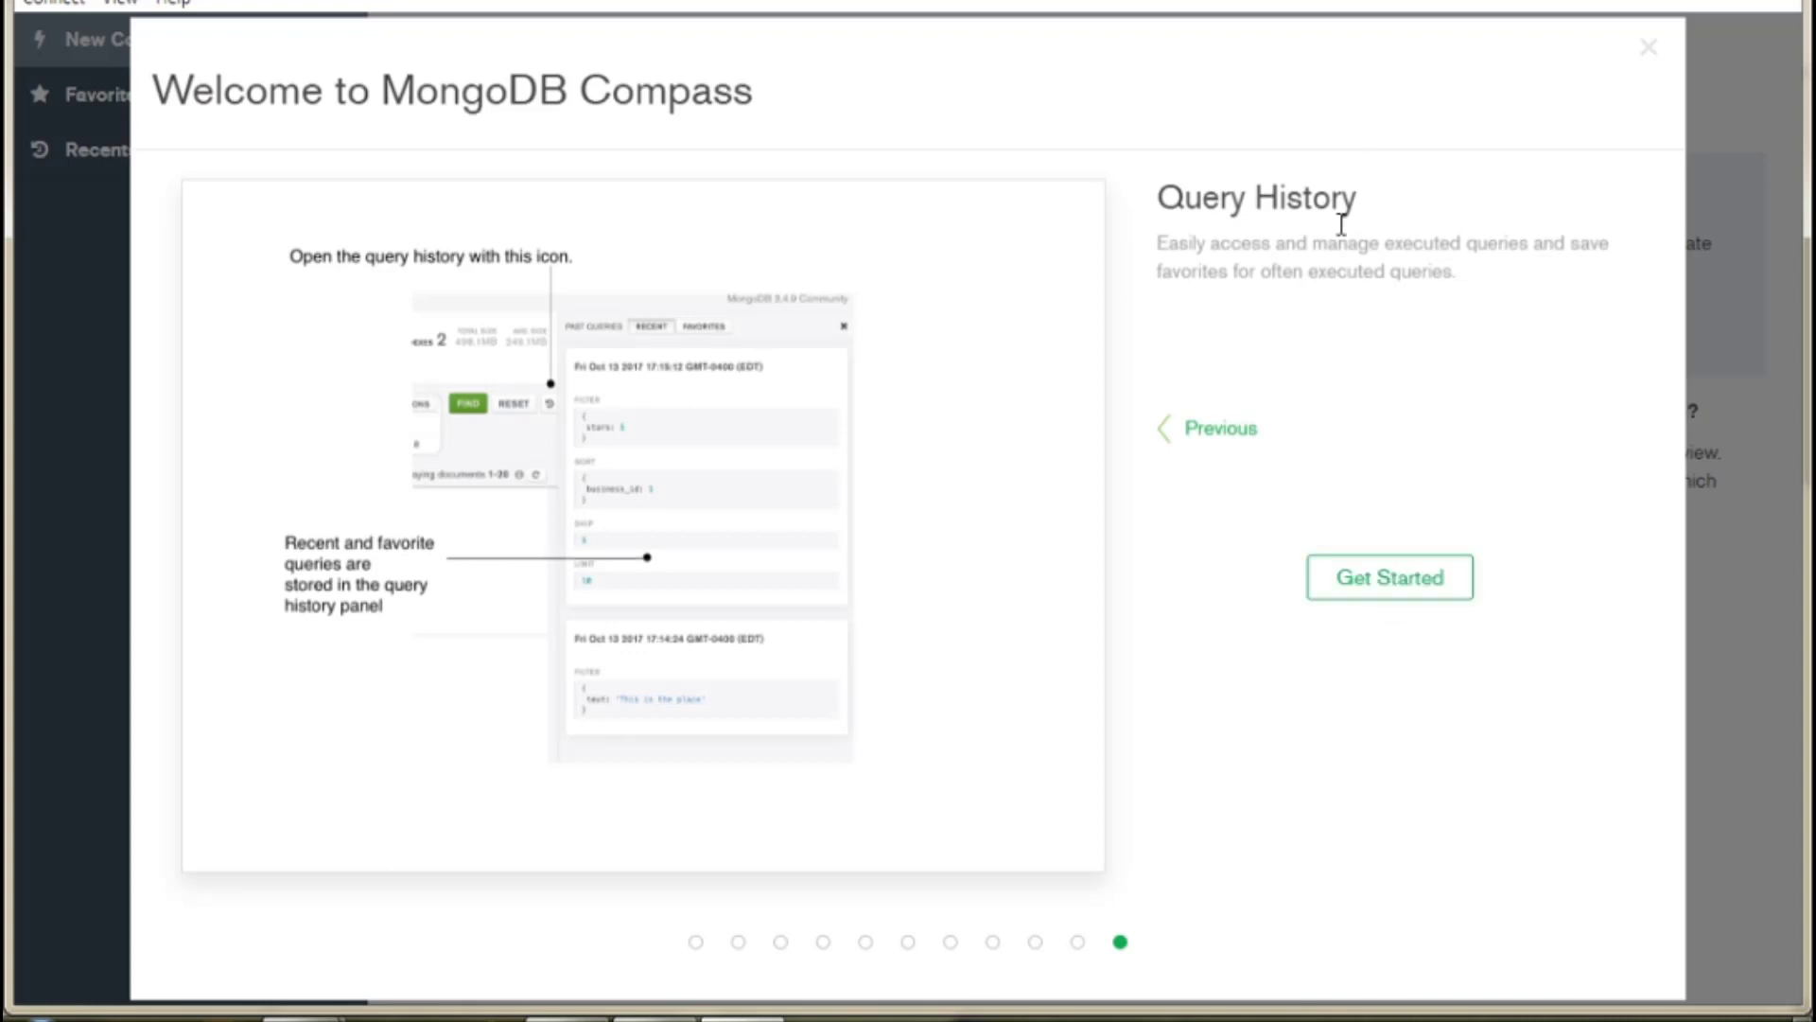
pyautogui.click(1386, 606)
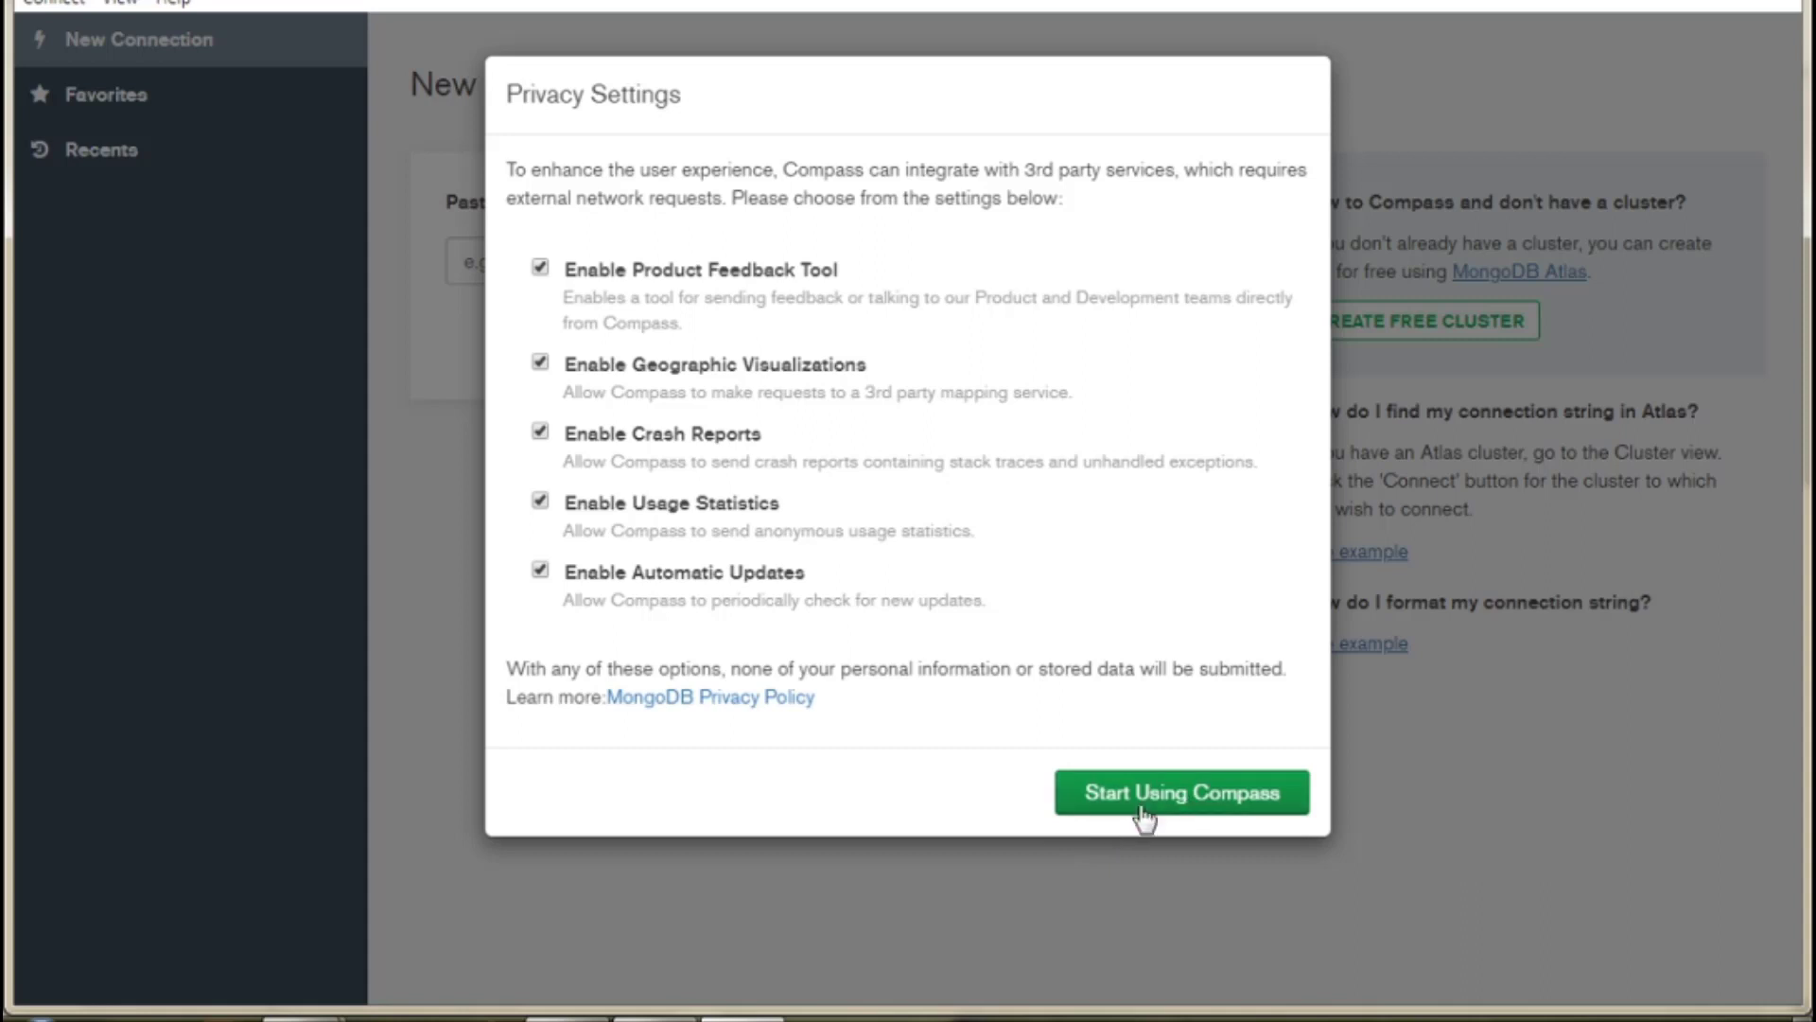
# Accept the Privacy Settings with all five options enabled and start using Compass.
pyautogui.click(1159, 816)
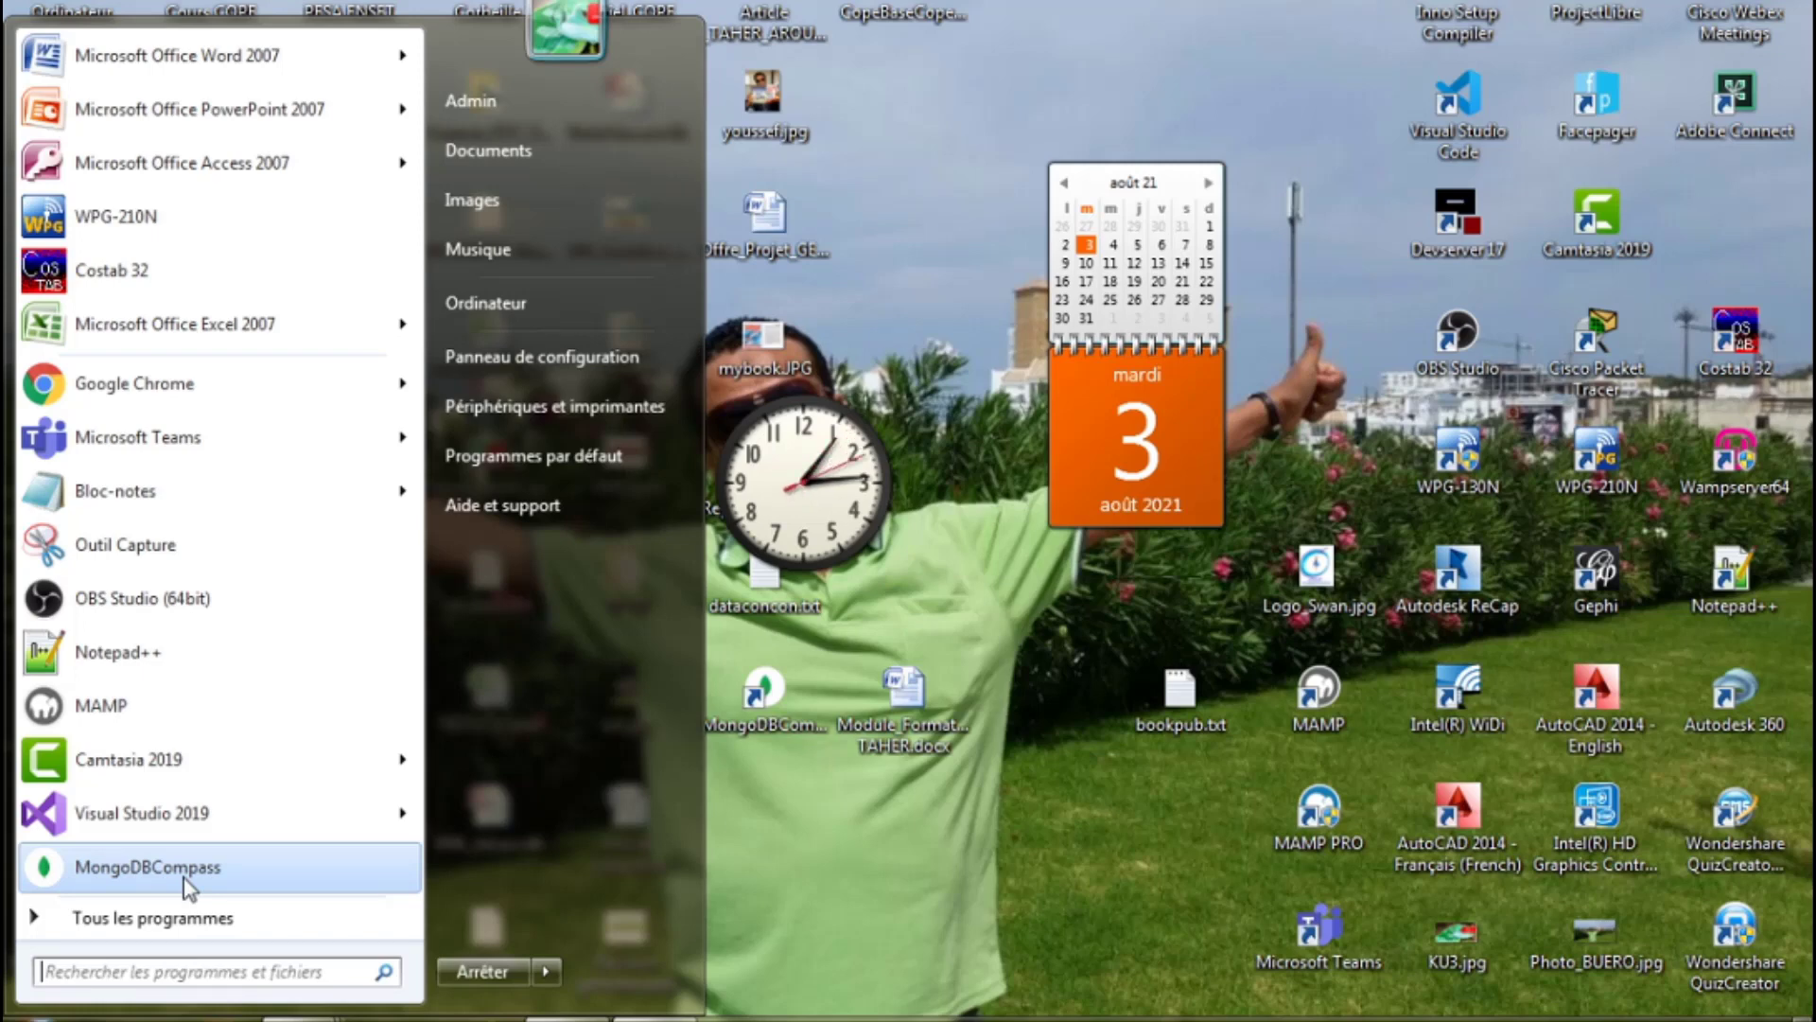
# Open Ordinateur and select OS (C:) to show its 218 Go free of 493 Go.
pyautogui.doubleClick(76, 8)
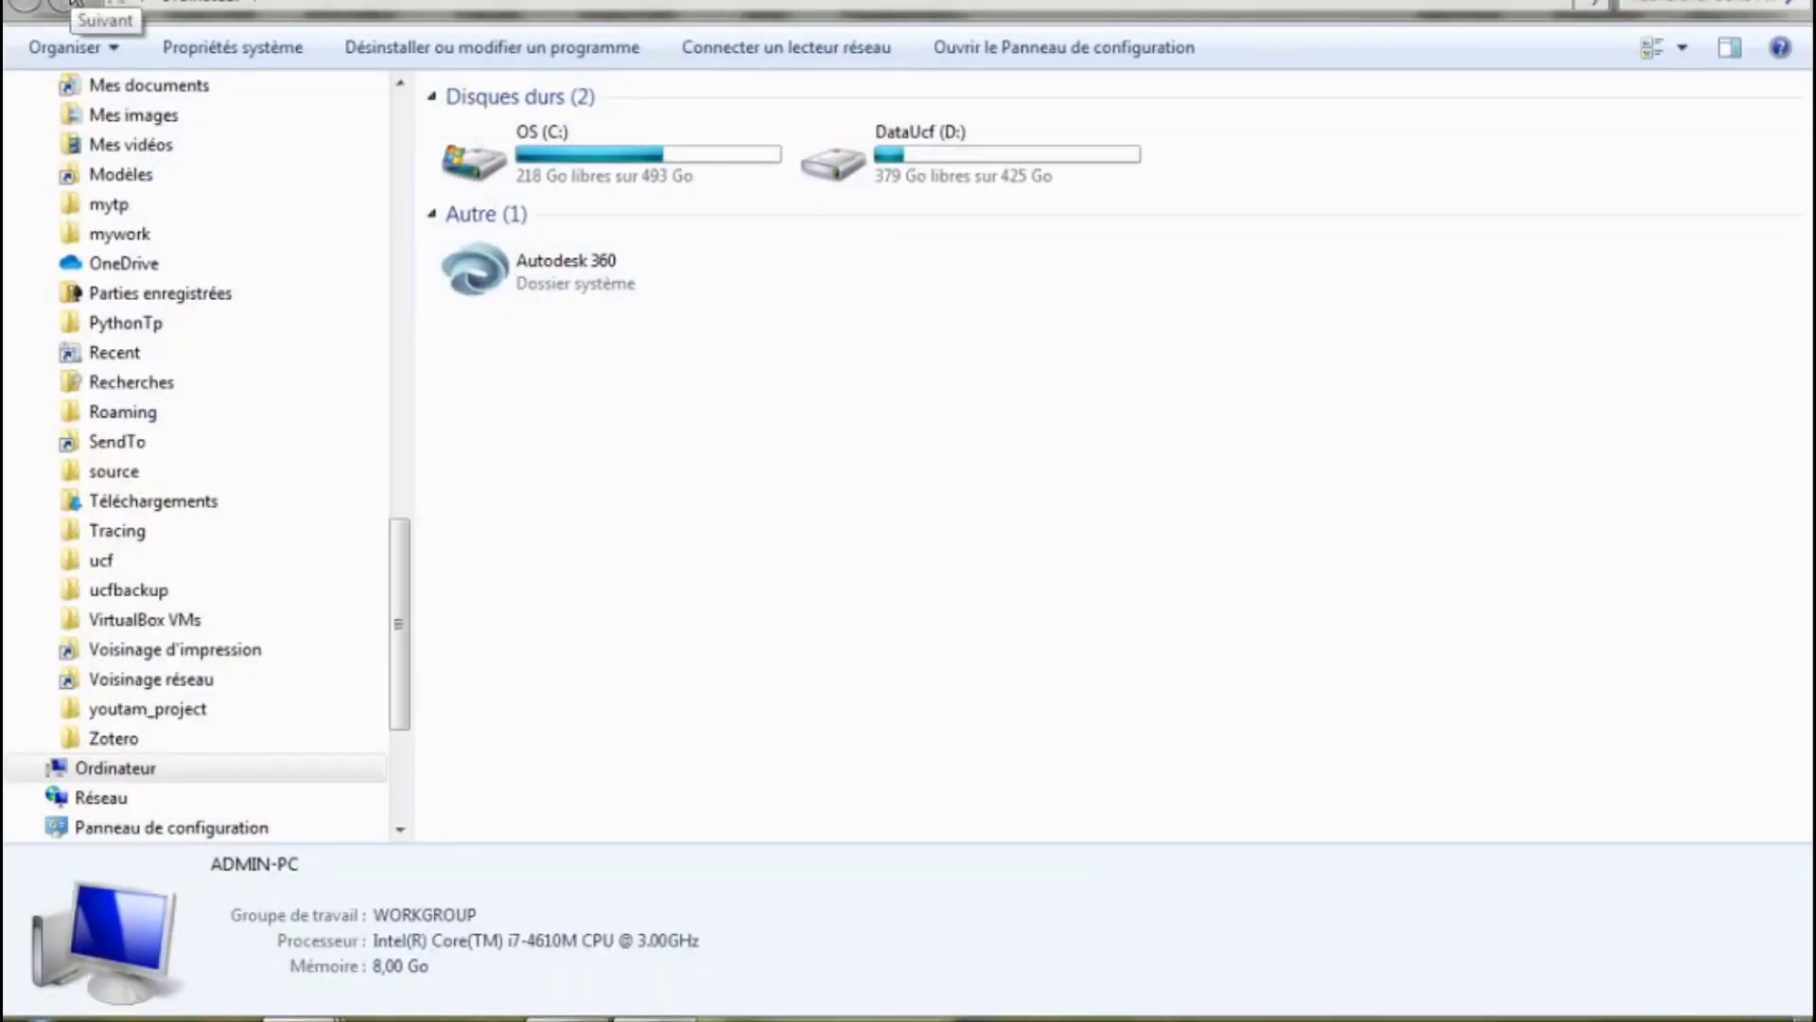
pyautogui.click(605, 172)
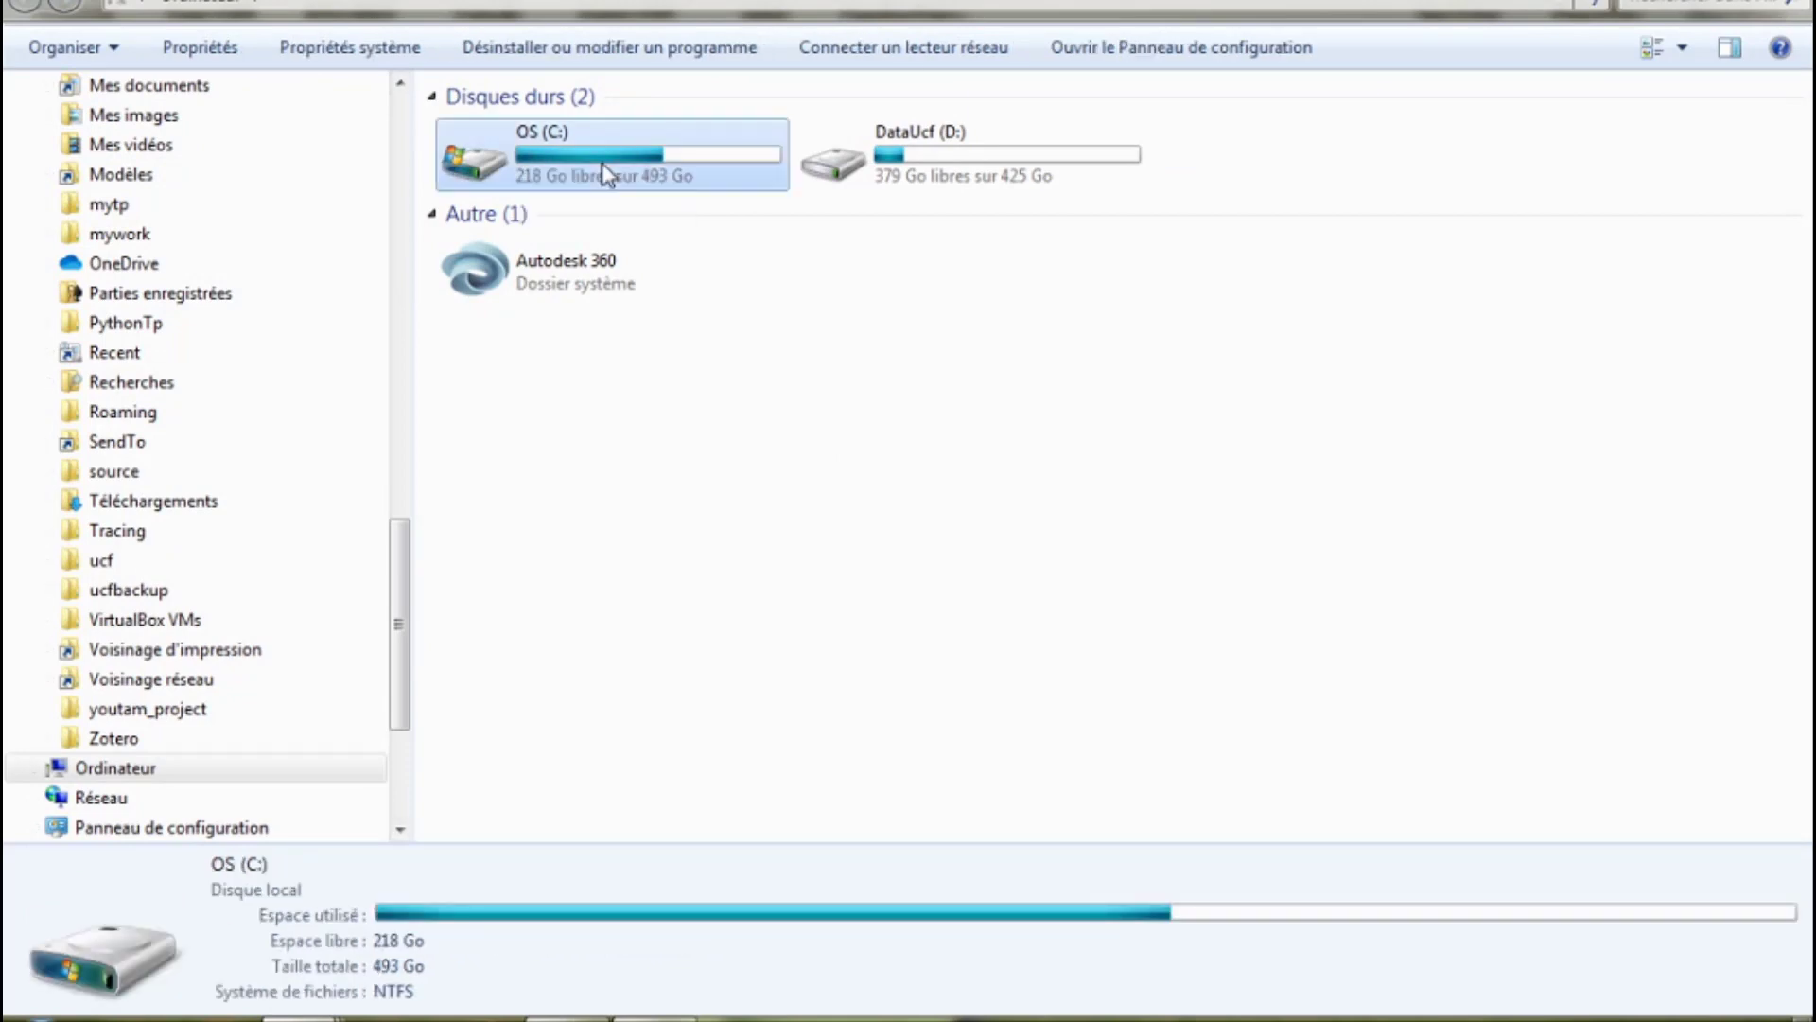
# Create a new folder named data at the root of drive C:.
pyautogui.doubleClick(575, 169)
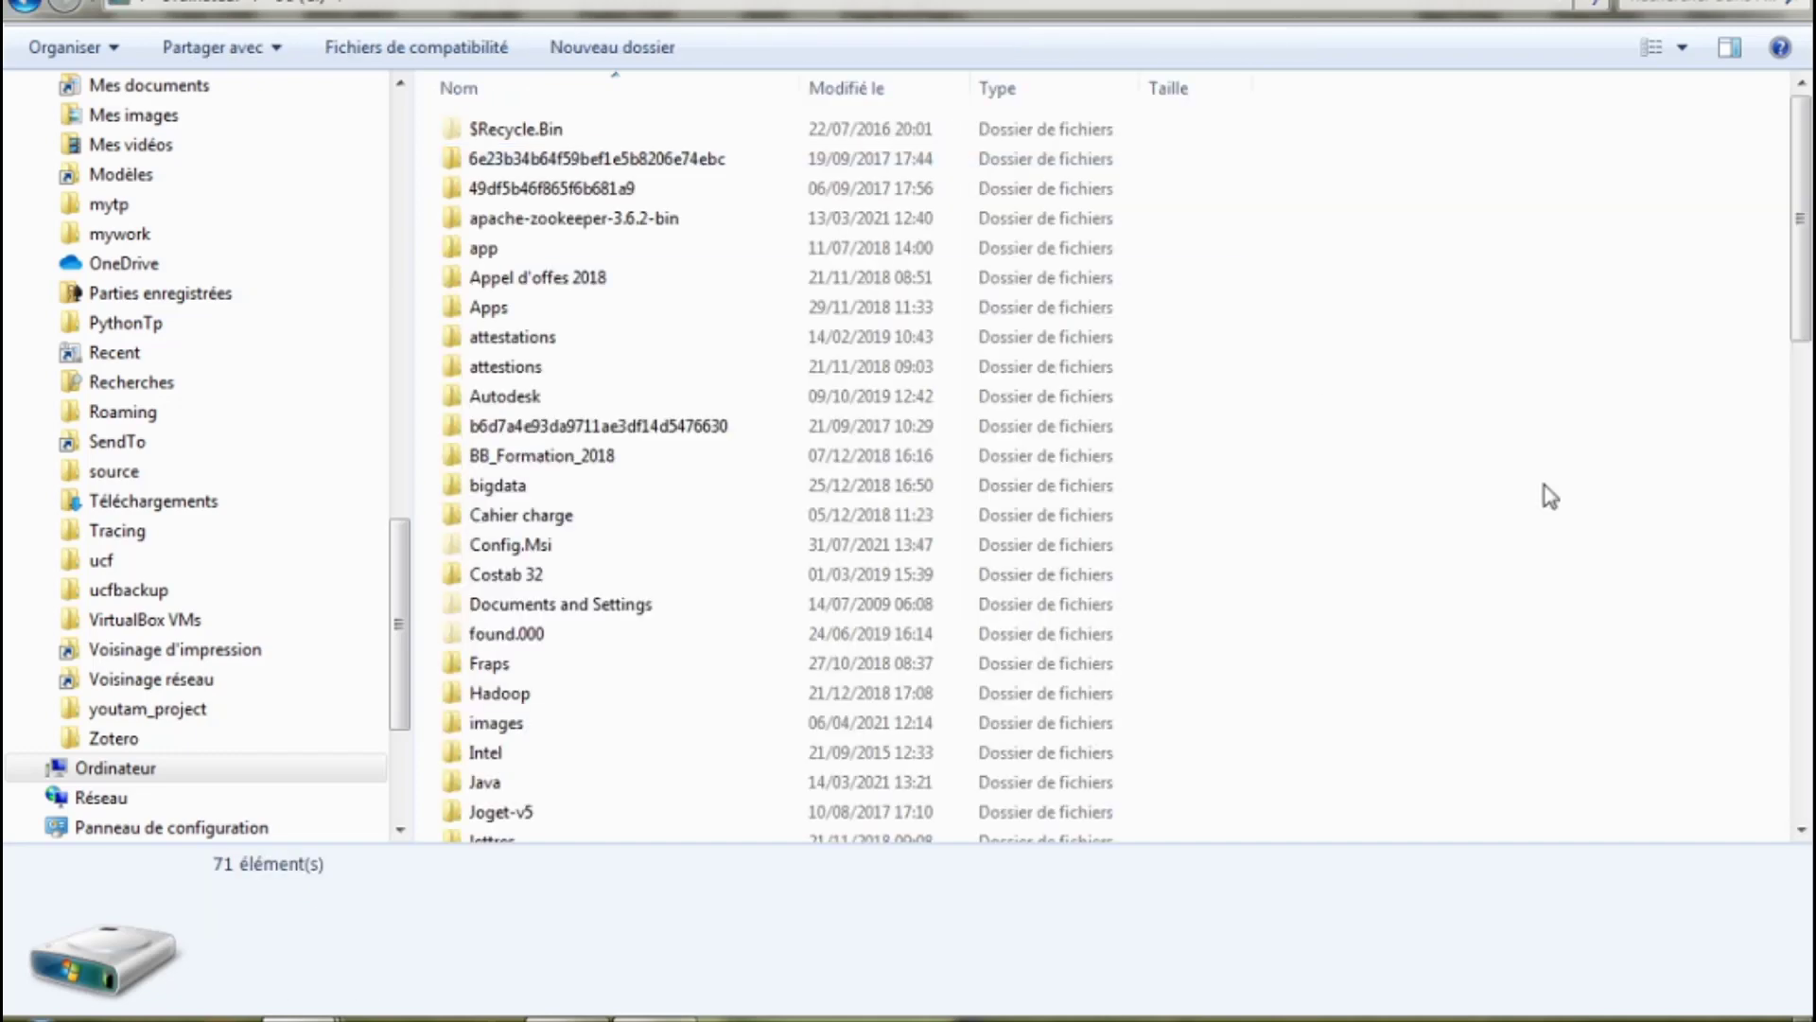
pyautogui.rightClick(1453, 435)
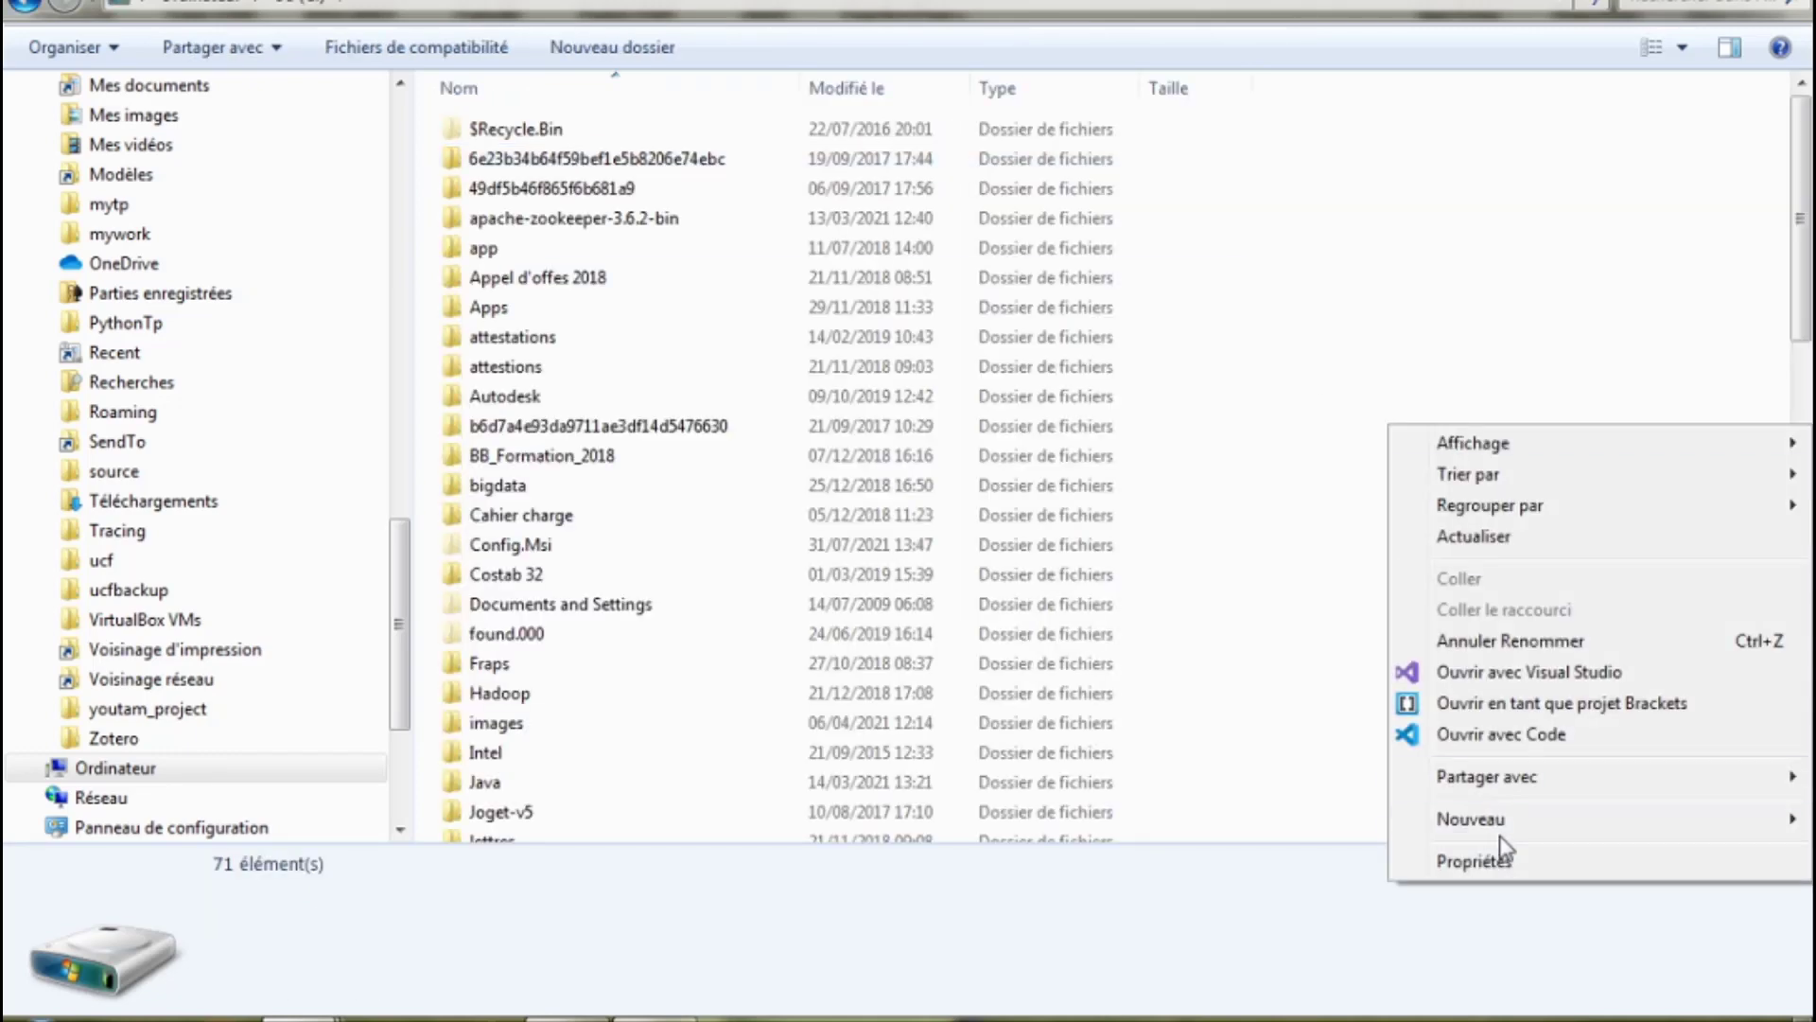
pyautogui.moveTo(1504, 830)
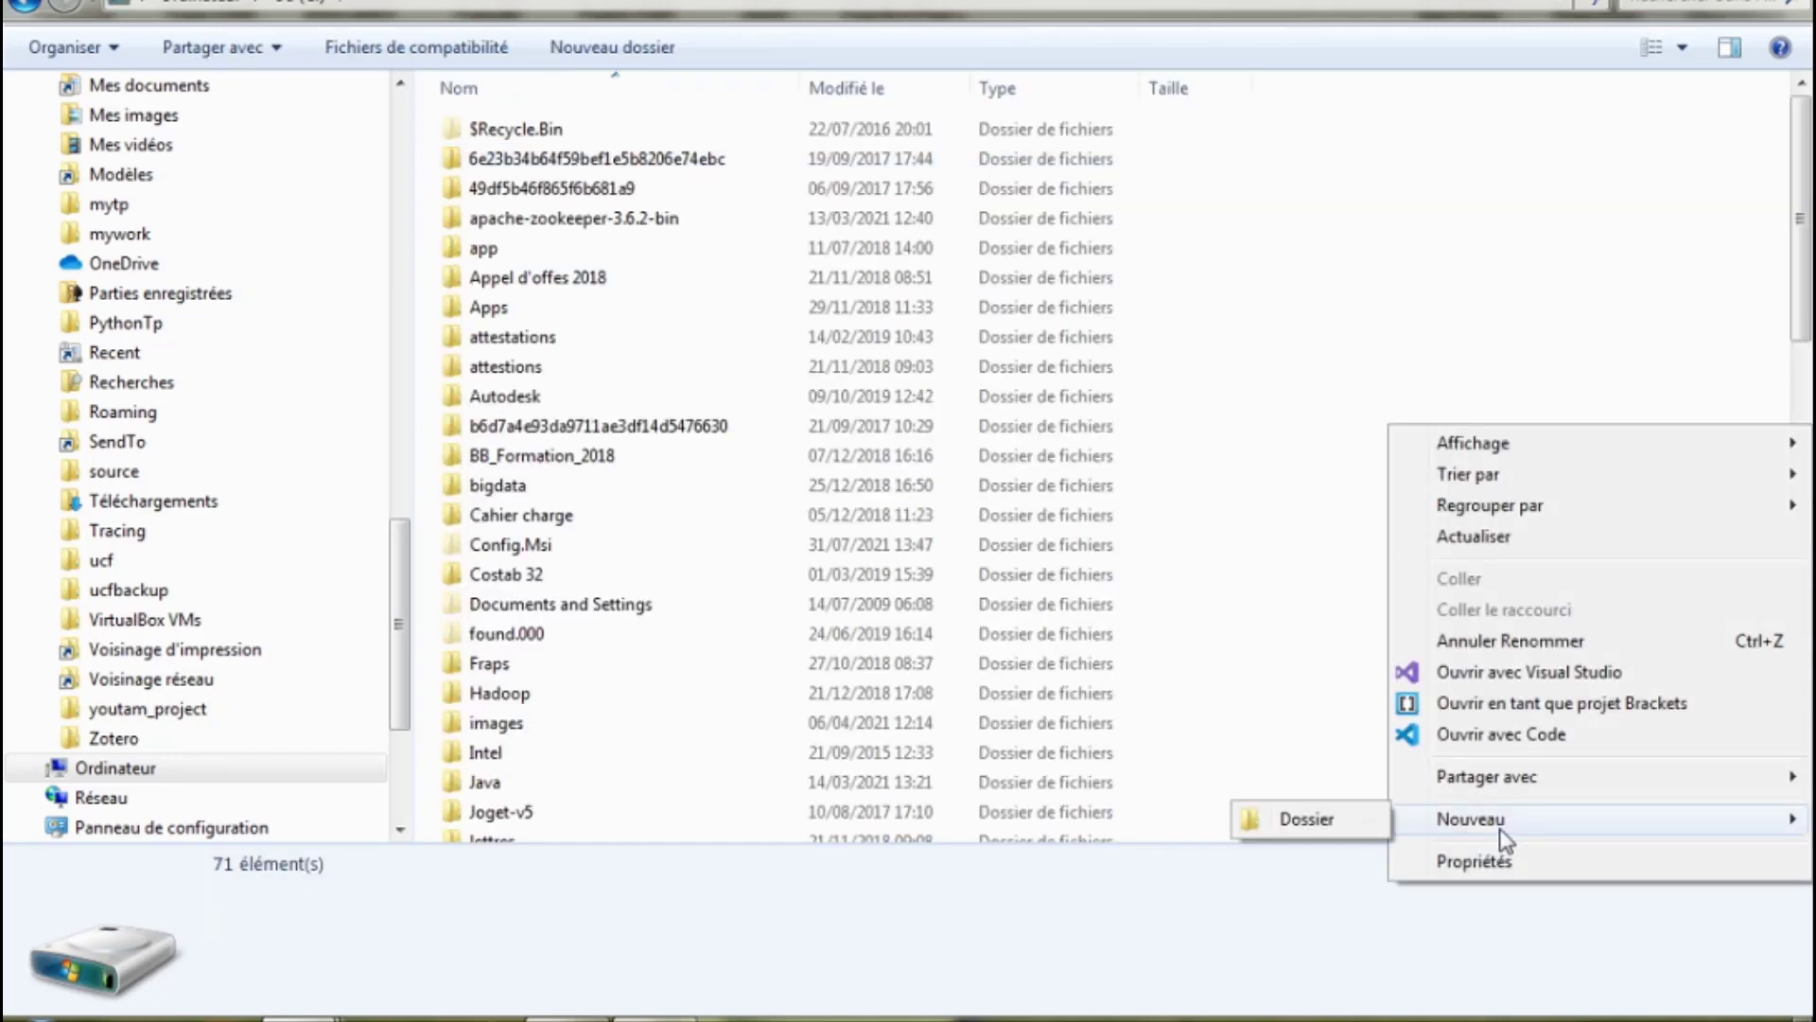
pyautogui.click(1306, 819)
pyautogui.write('data')
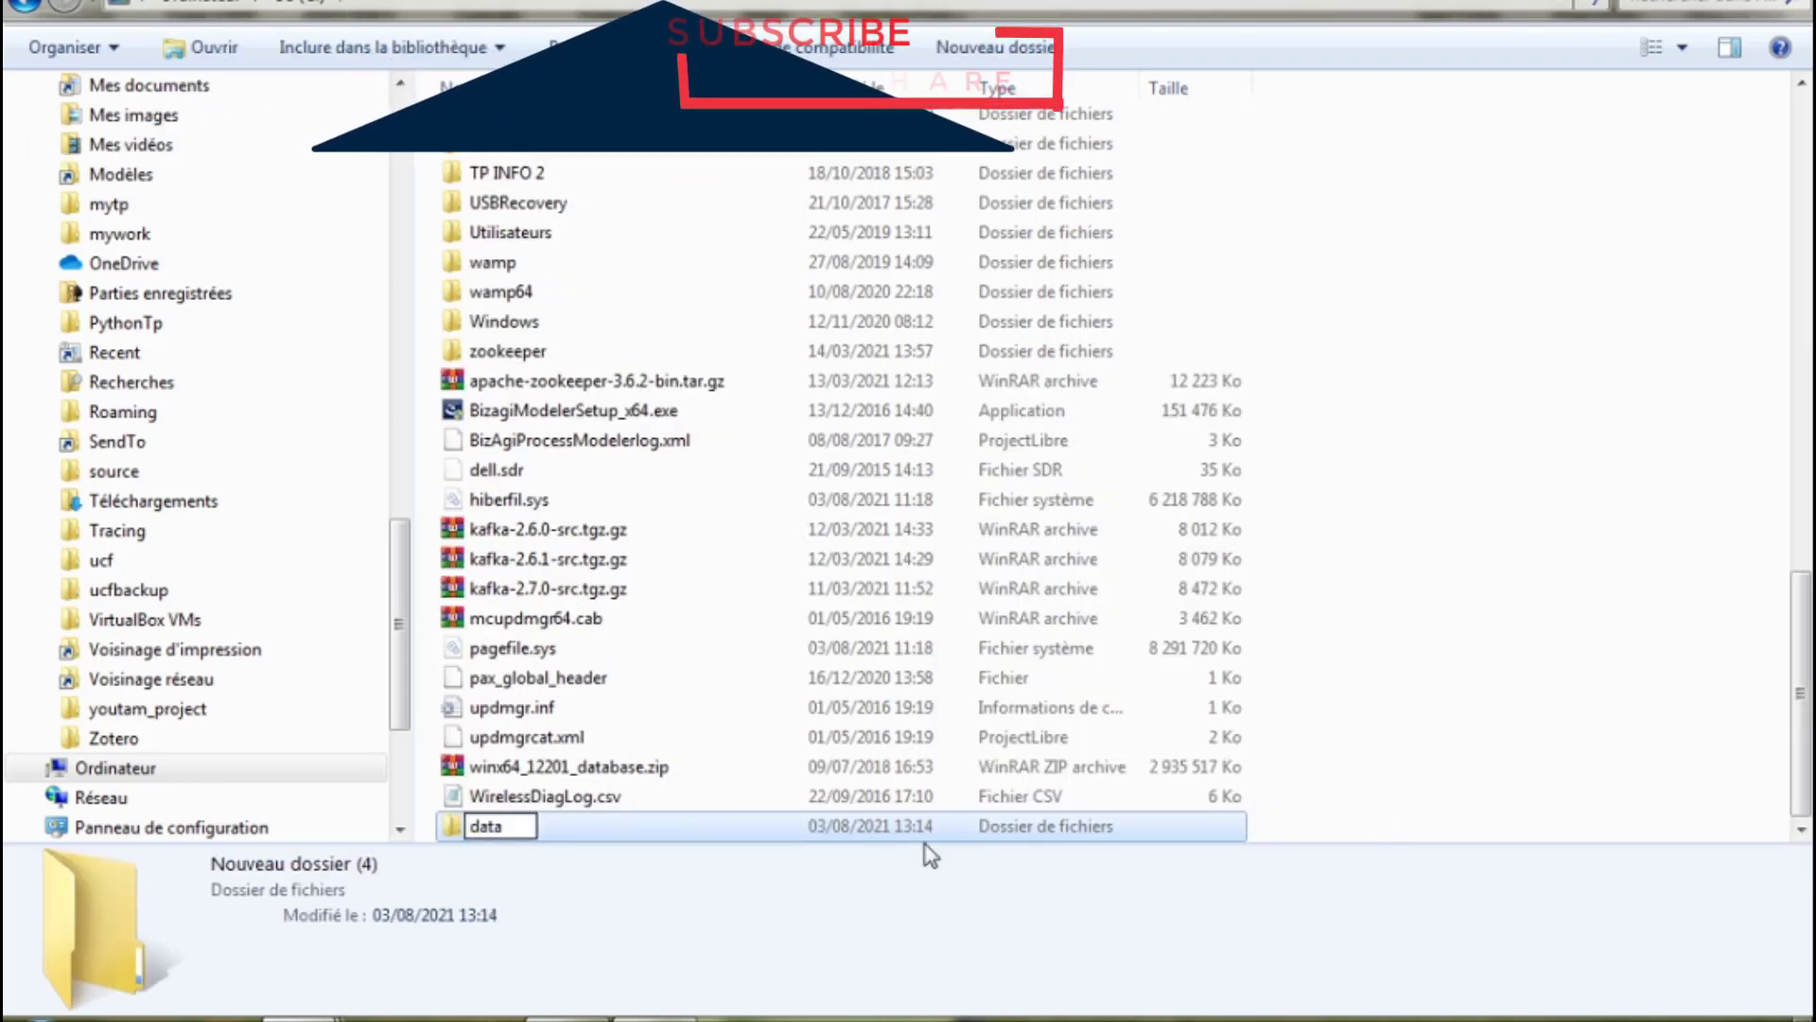
pyautogui.press('Return')
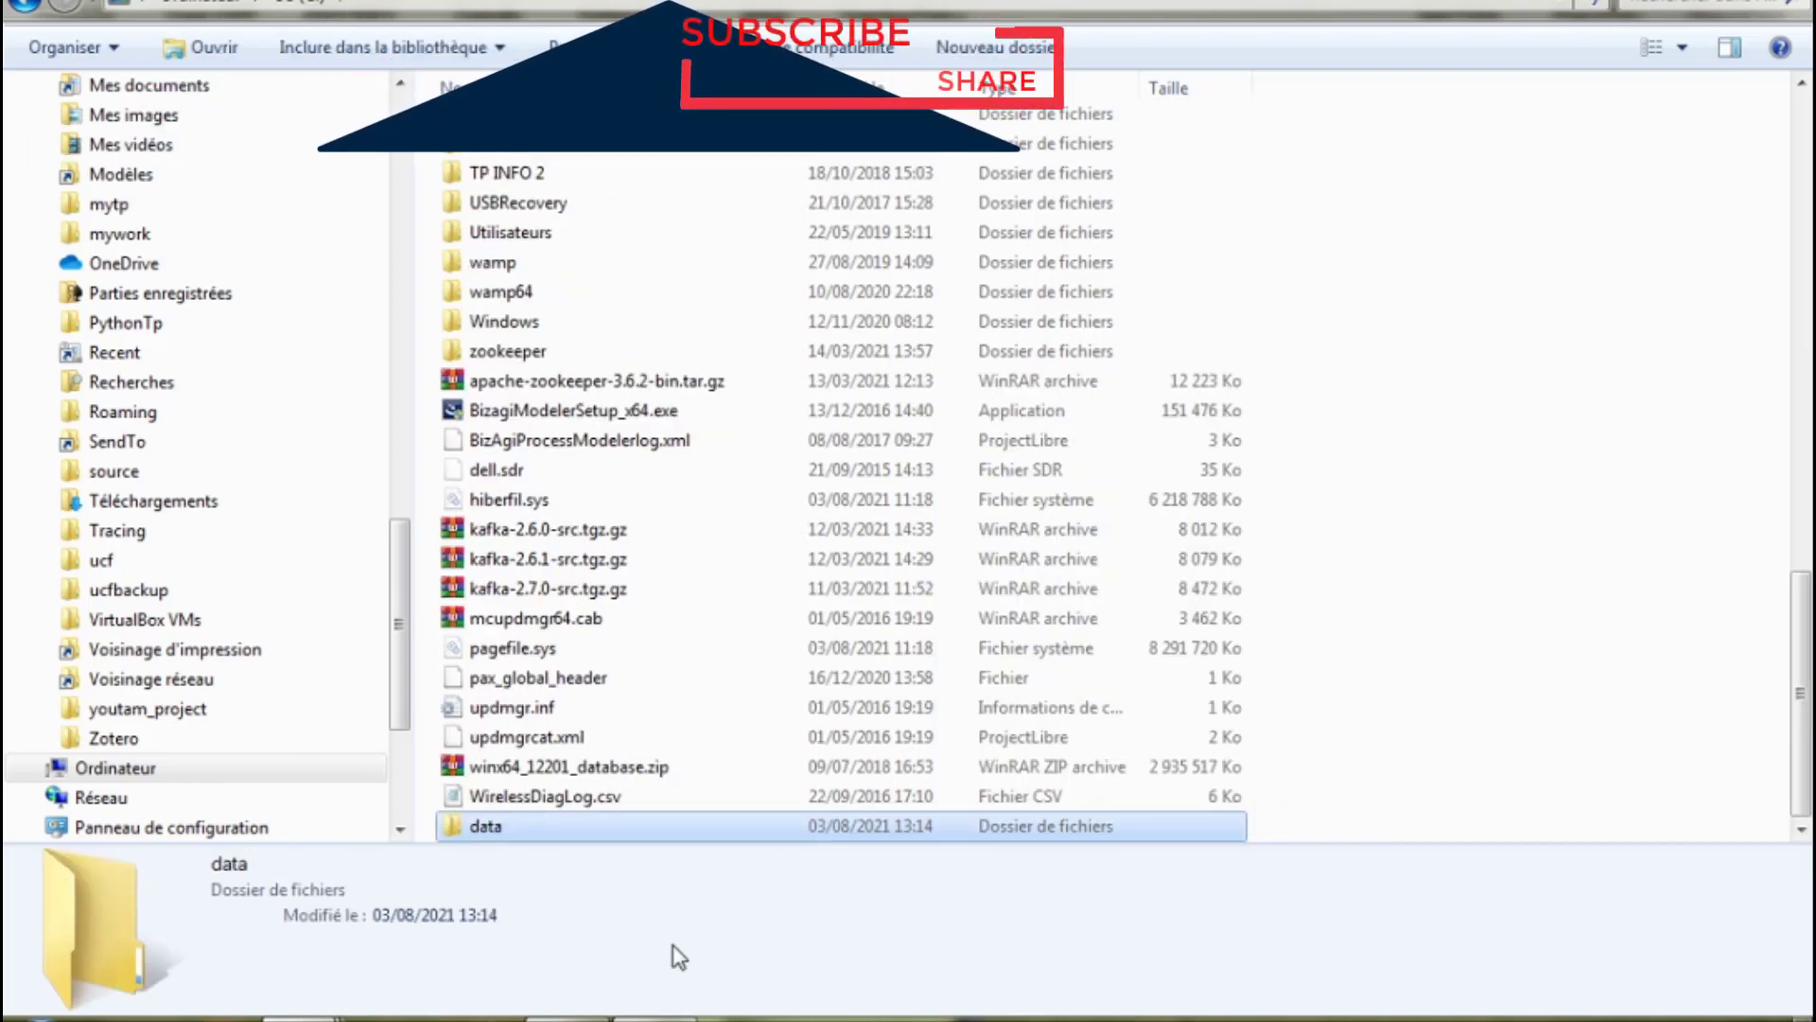
# Create a db folder inside C:\data.
pyautogui.doubleClick(486, 831)
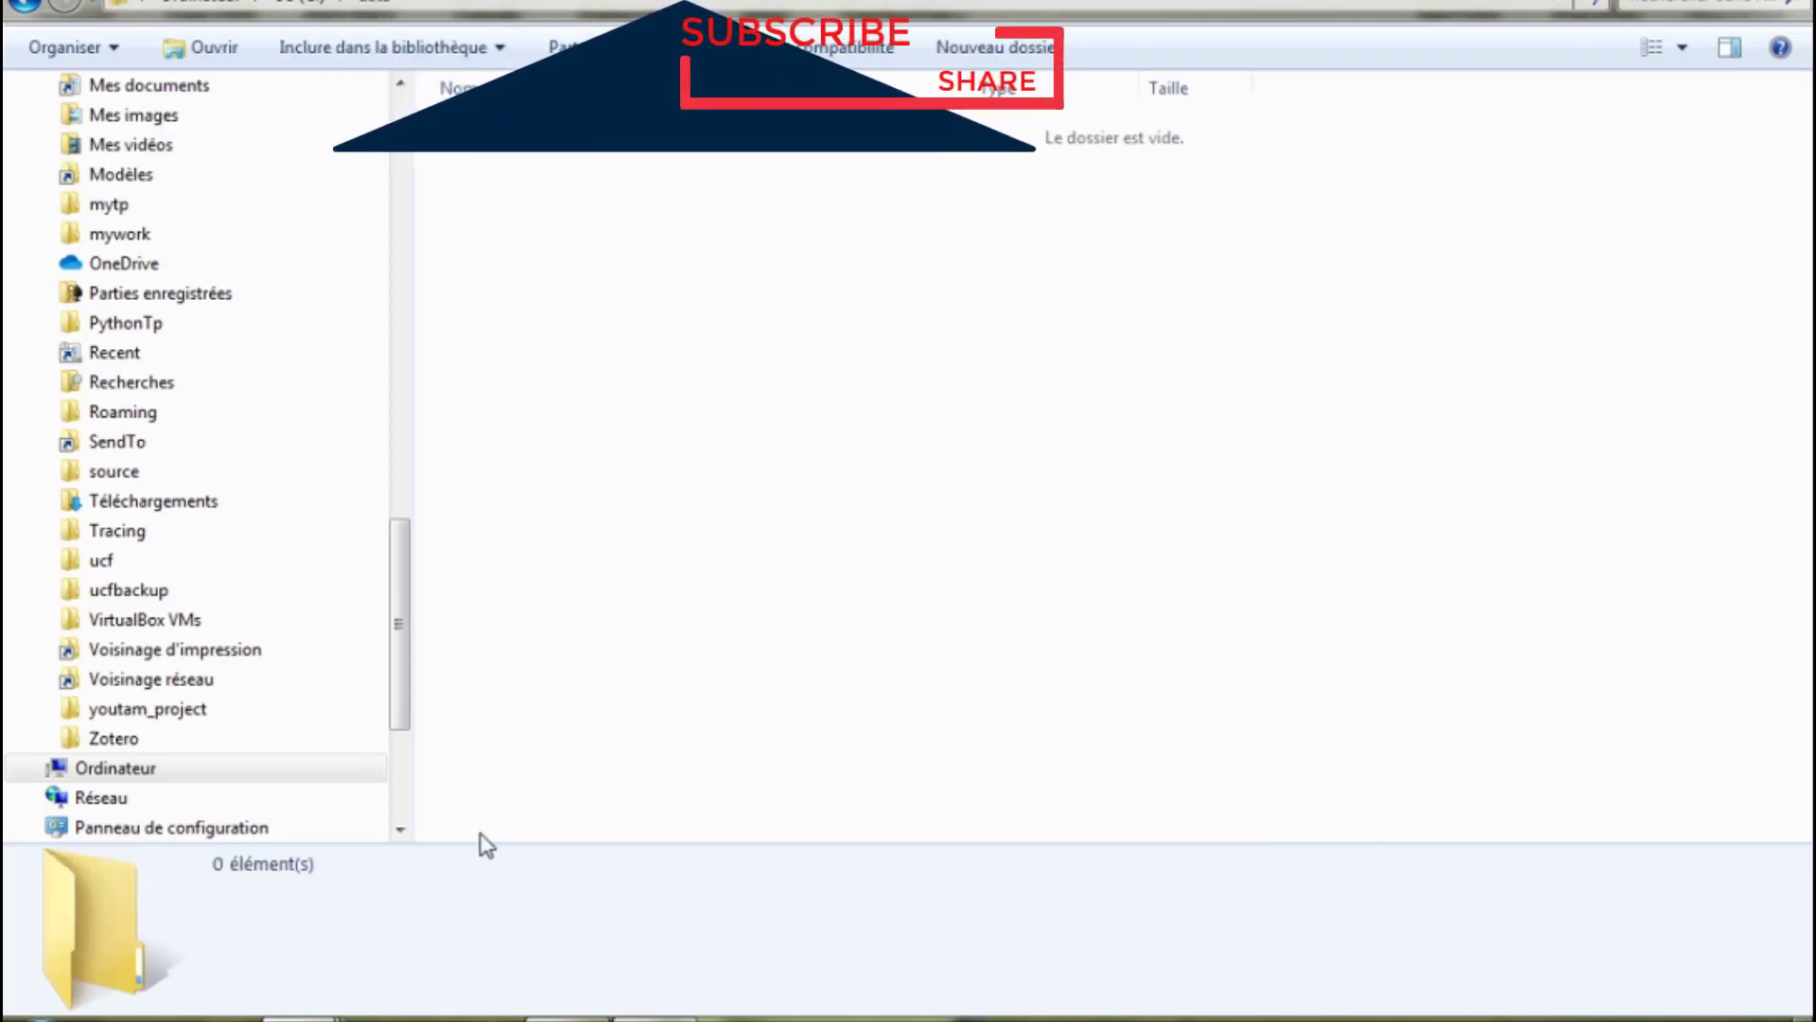
pyautogui.rightClick(493, 162)
pyautogui.moveTo(668, 599)
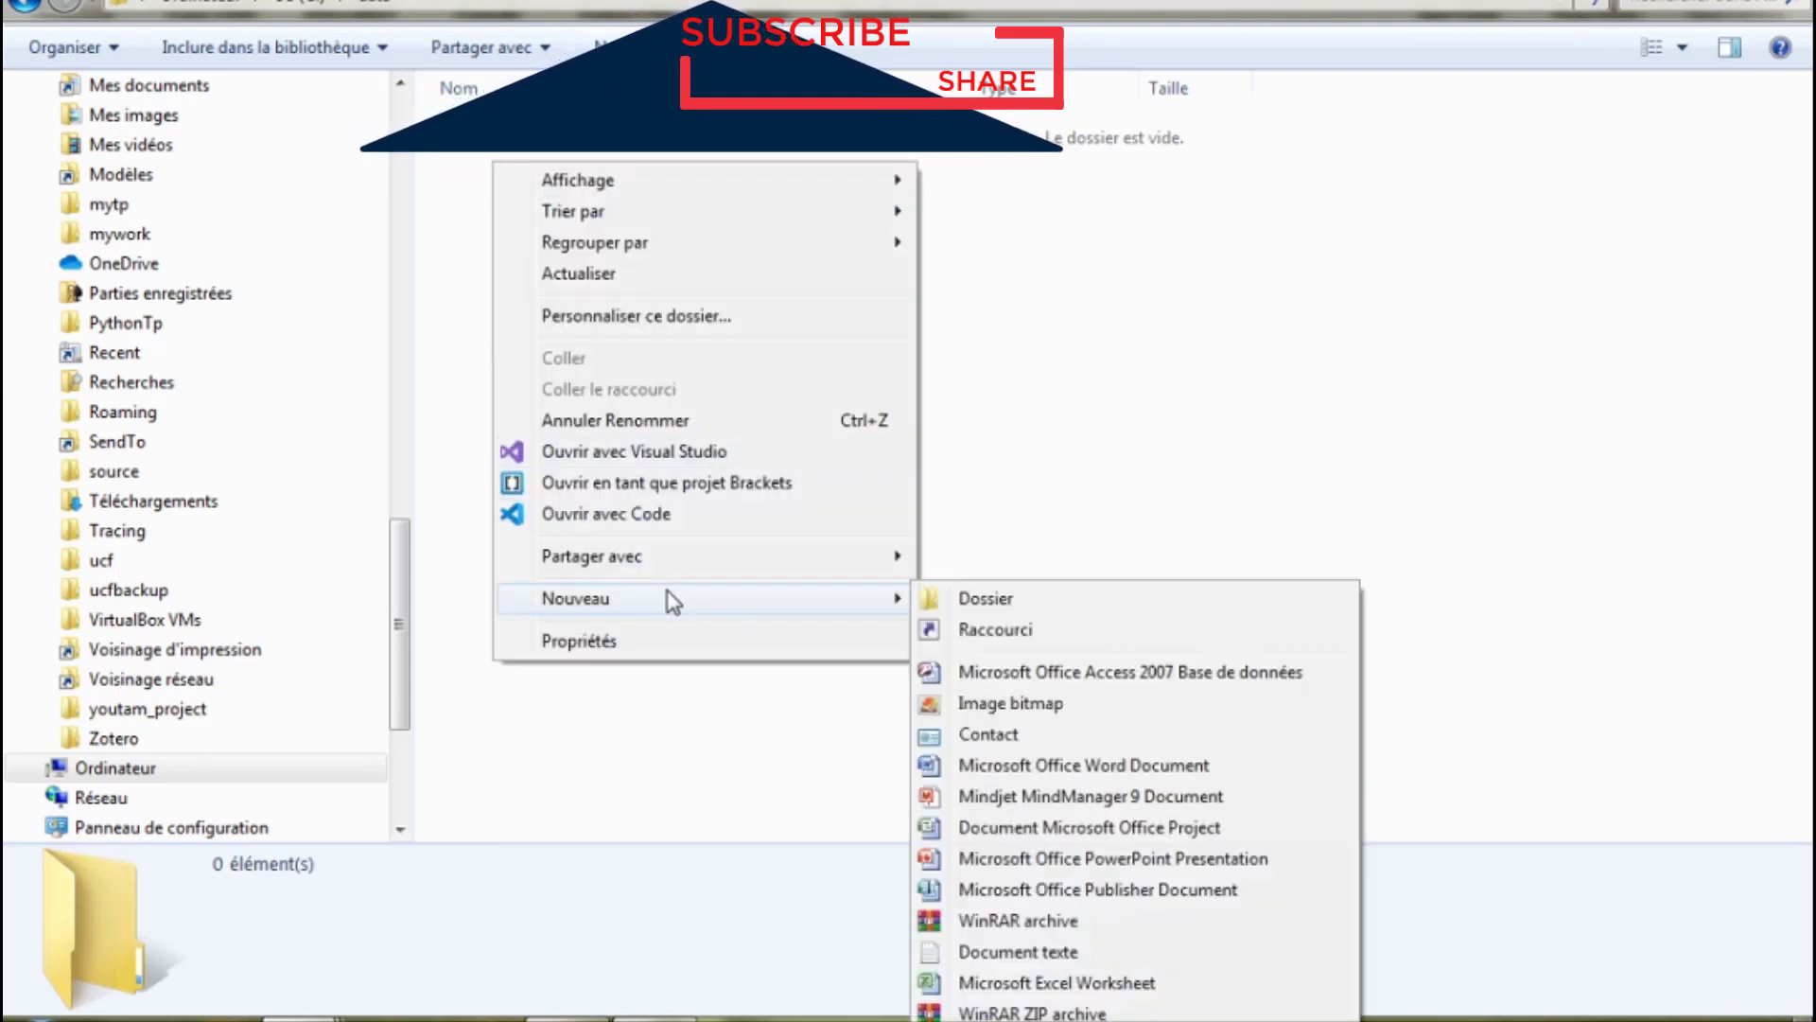
pyautogui.click(961, 610)
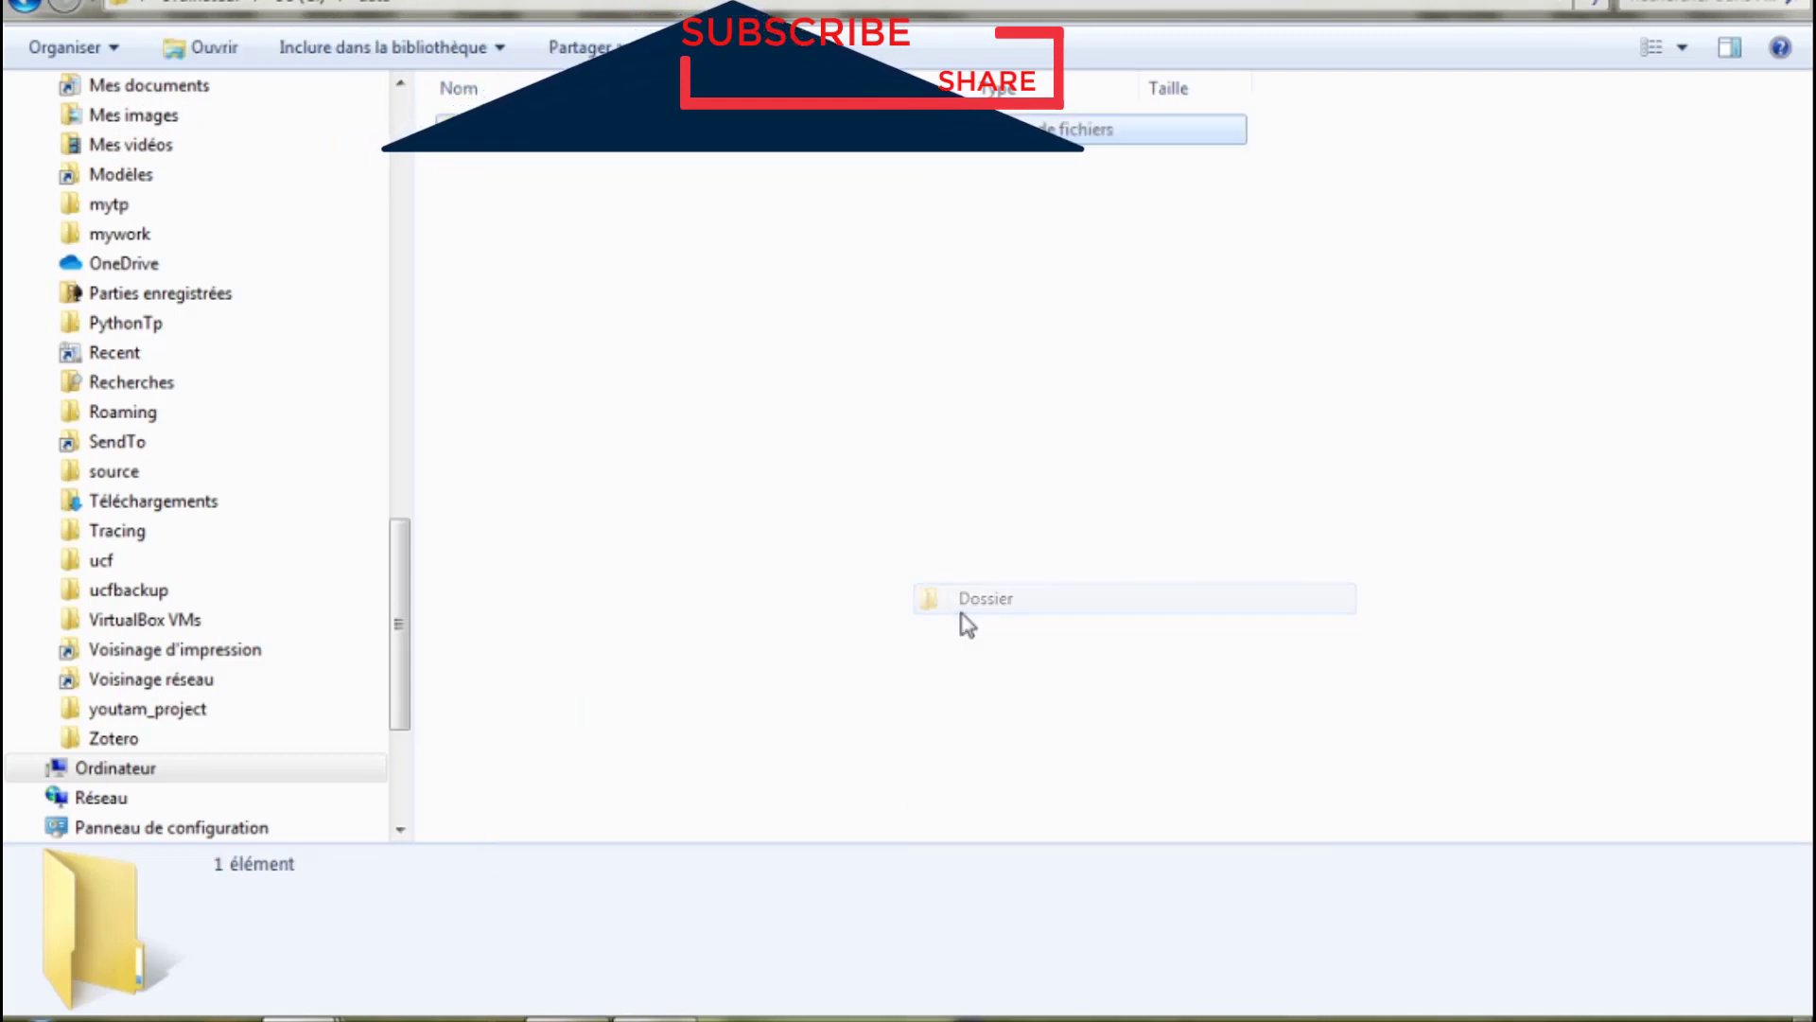
pyautogui.write('db')
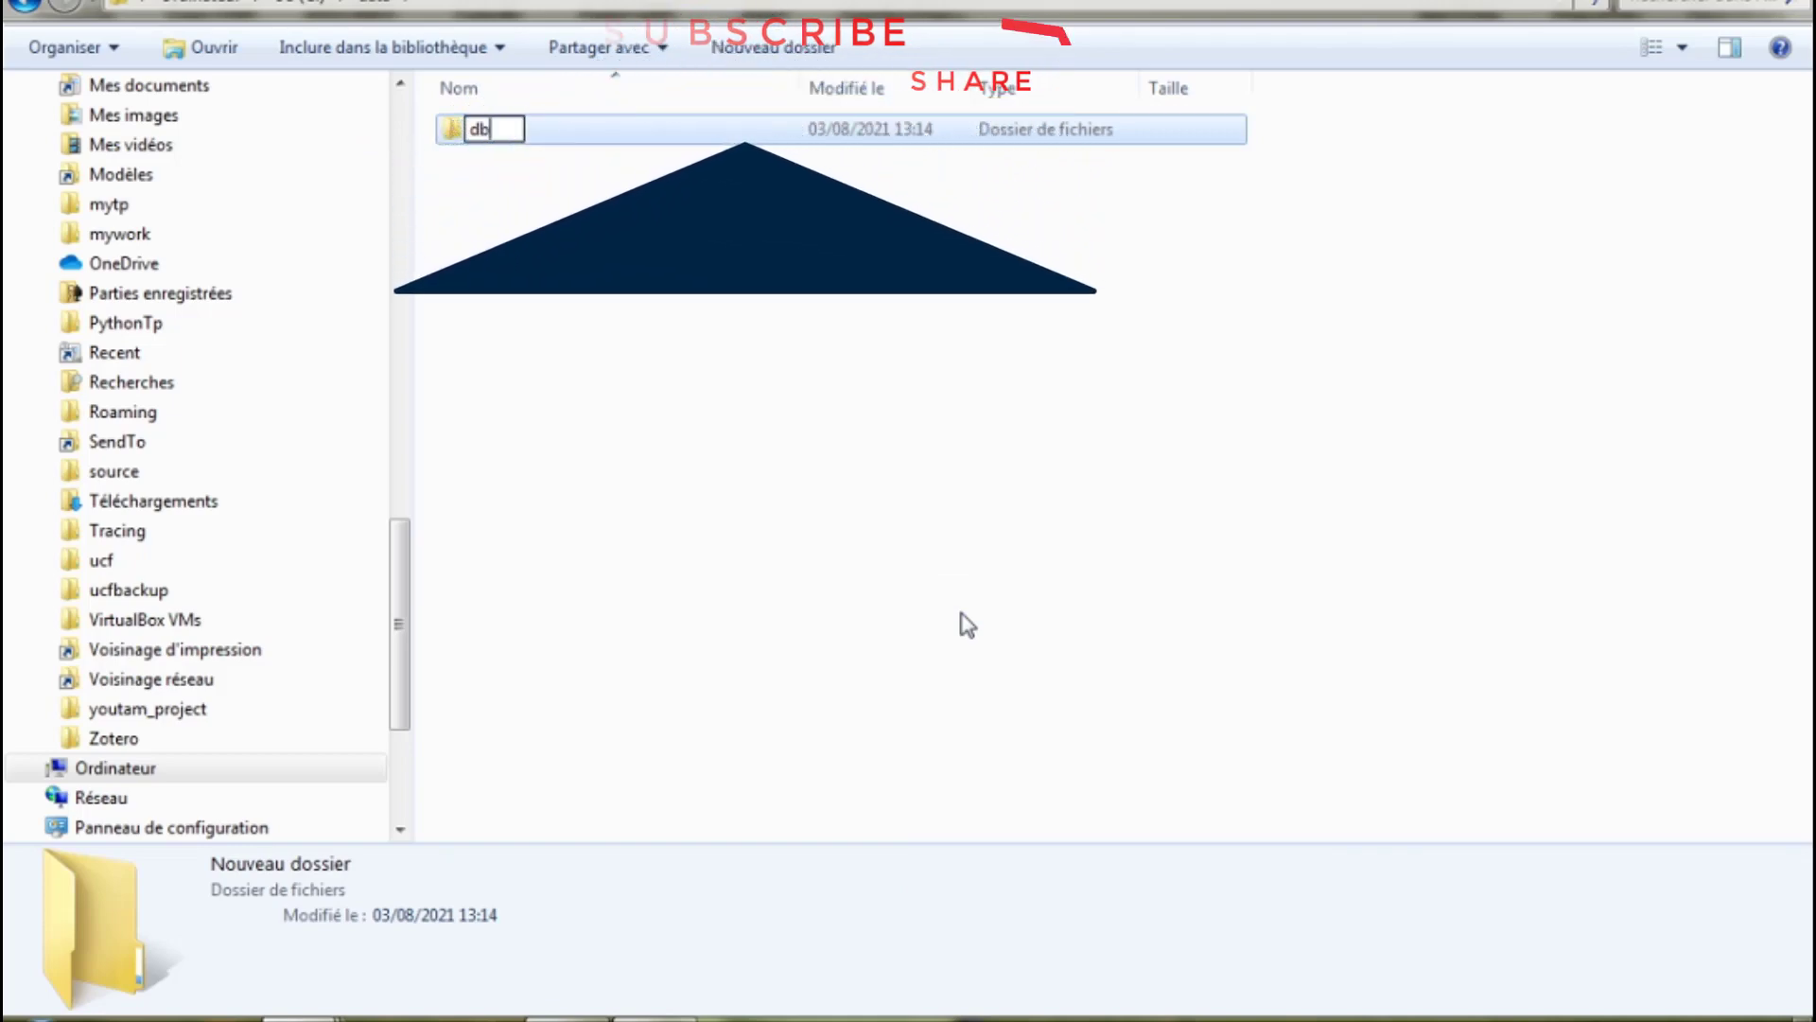
pyautogui.click(961, 619)
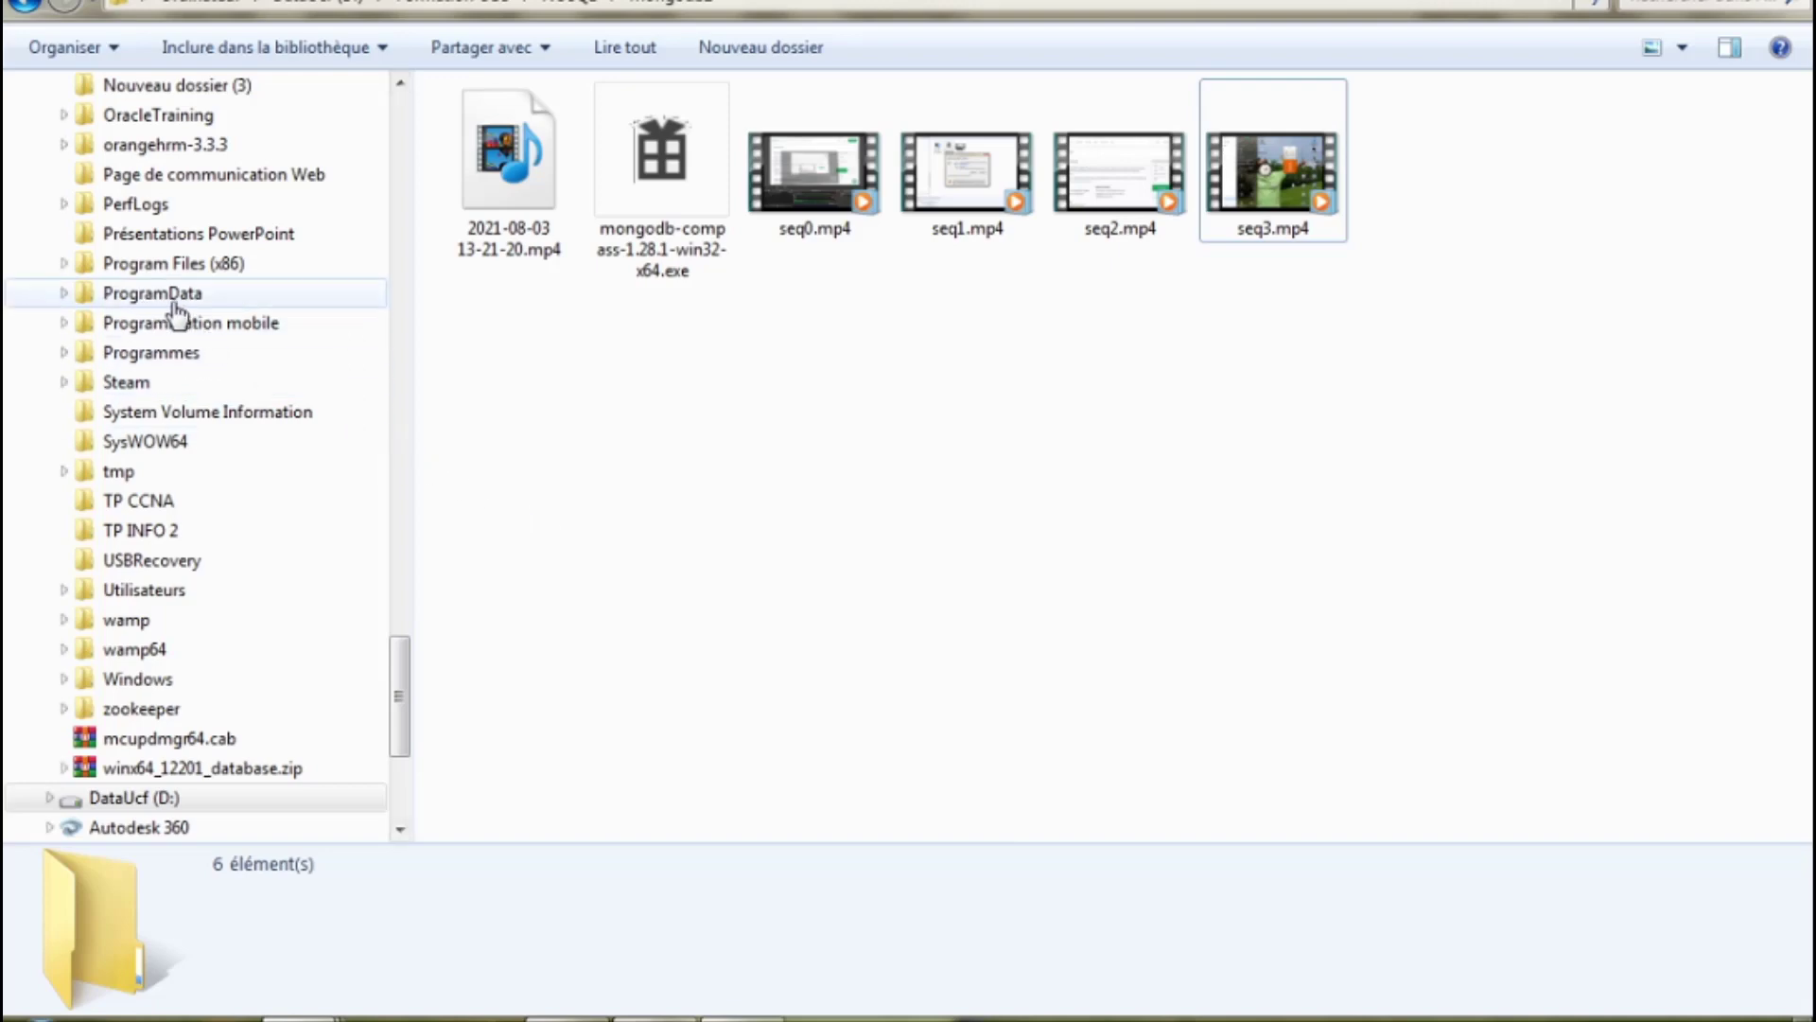
# Browse Programmes to MongoDB\Server\4.2\bin, the folder holding mongod.exe and mongo.exe.
pyautogui.click(150, 359)
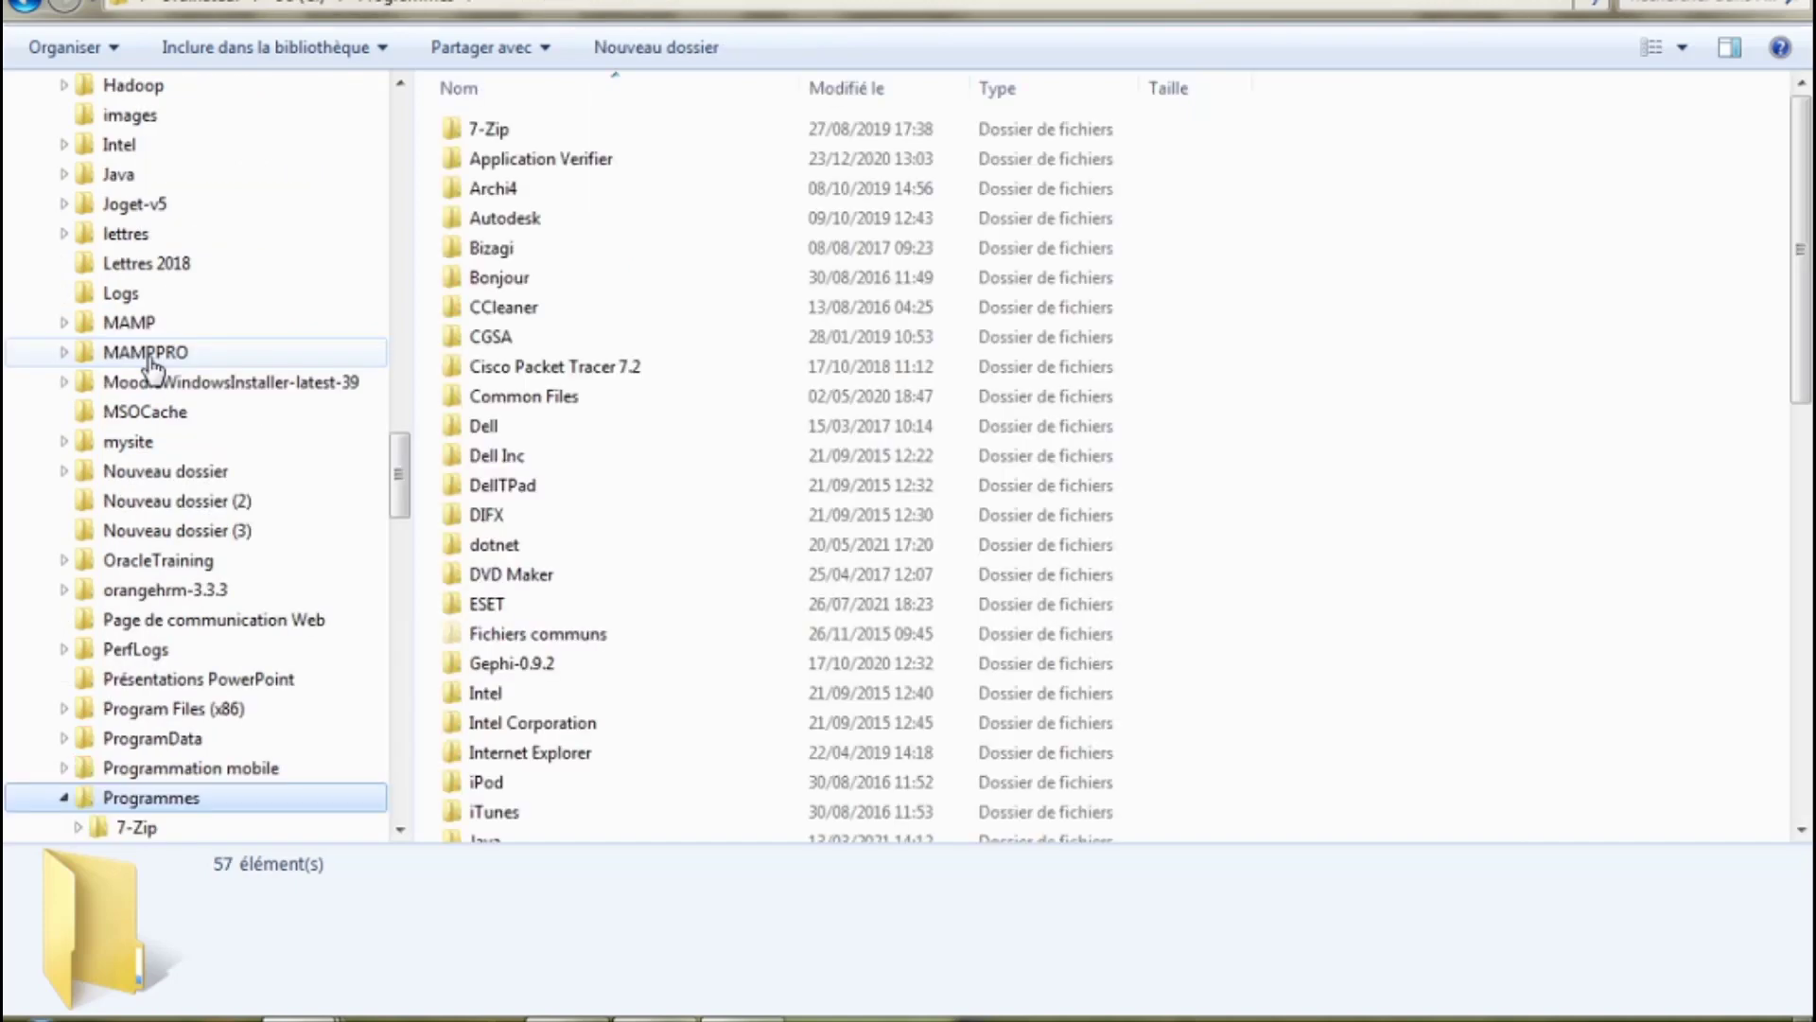
pyautogui.click(586, 563)
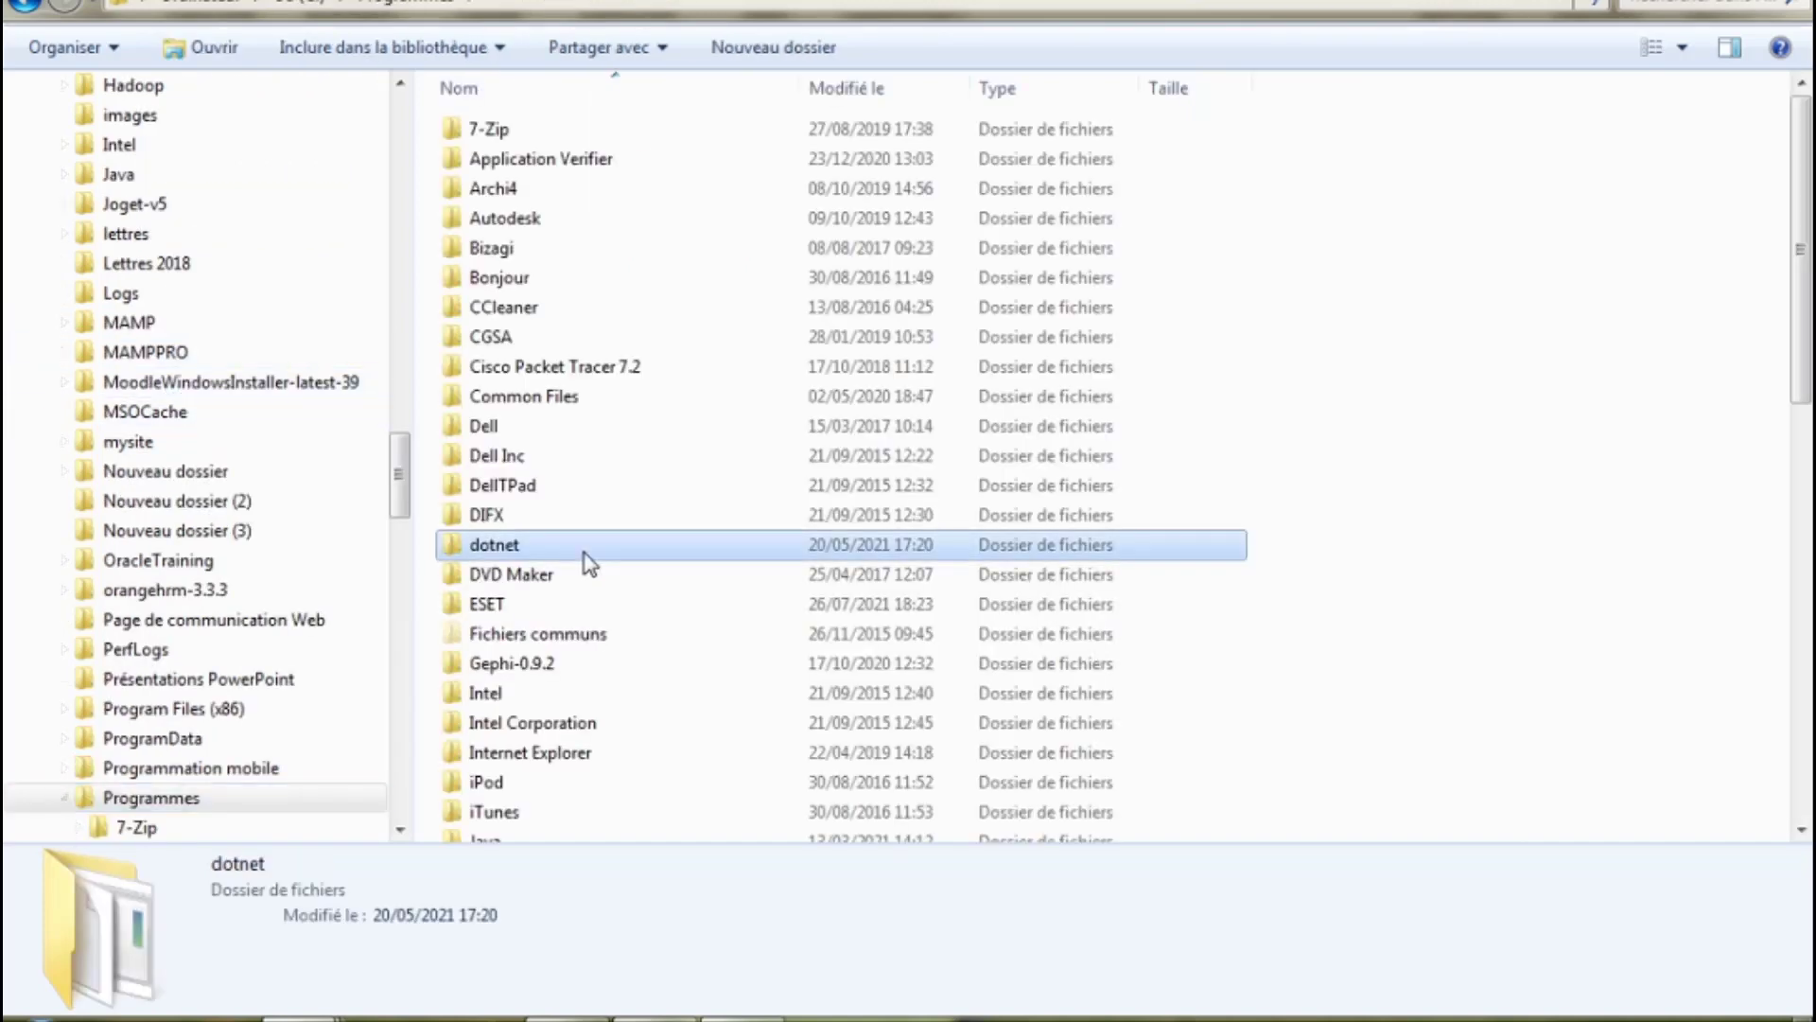
pyautogui.press('m')
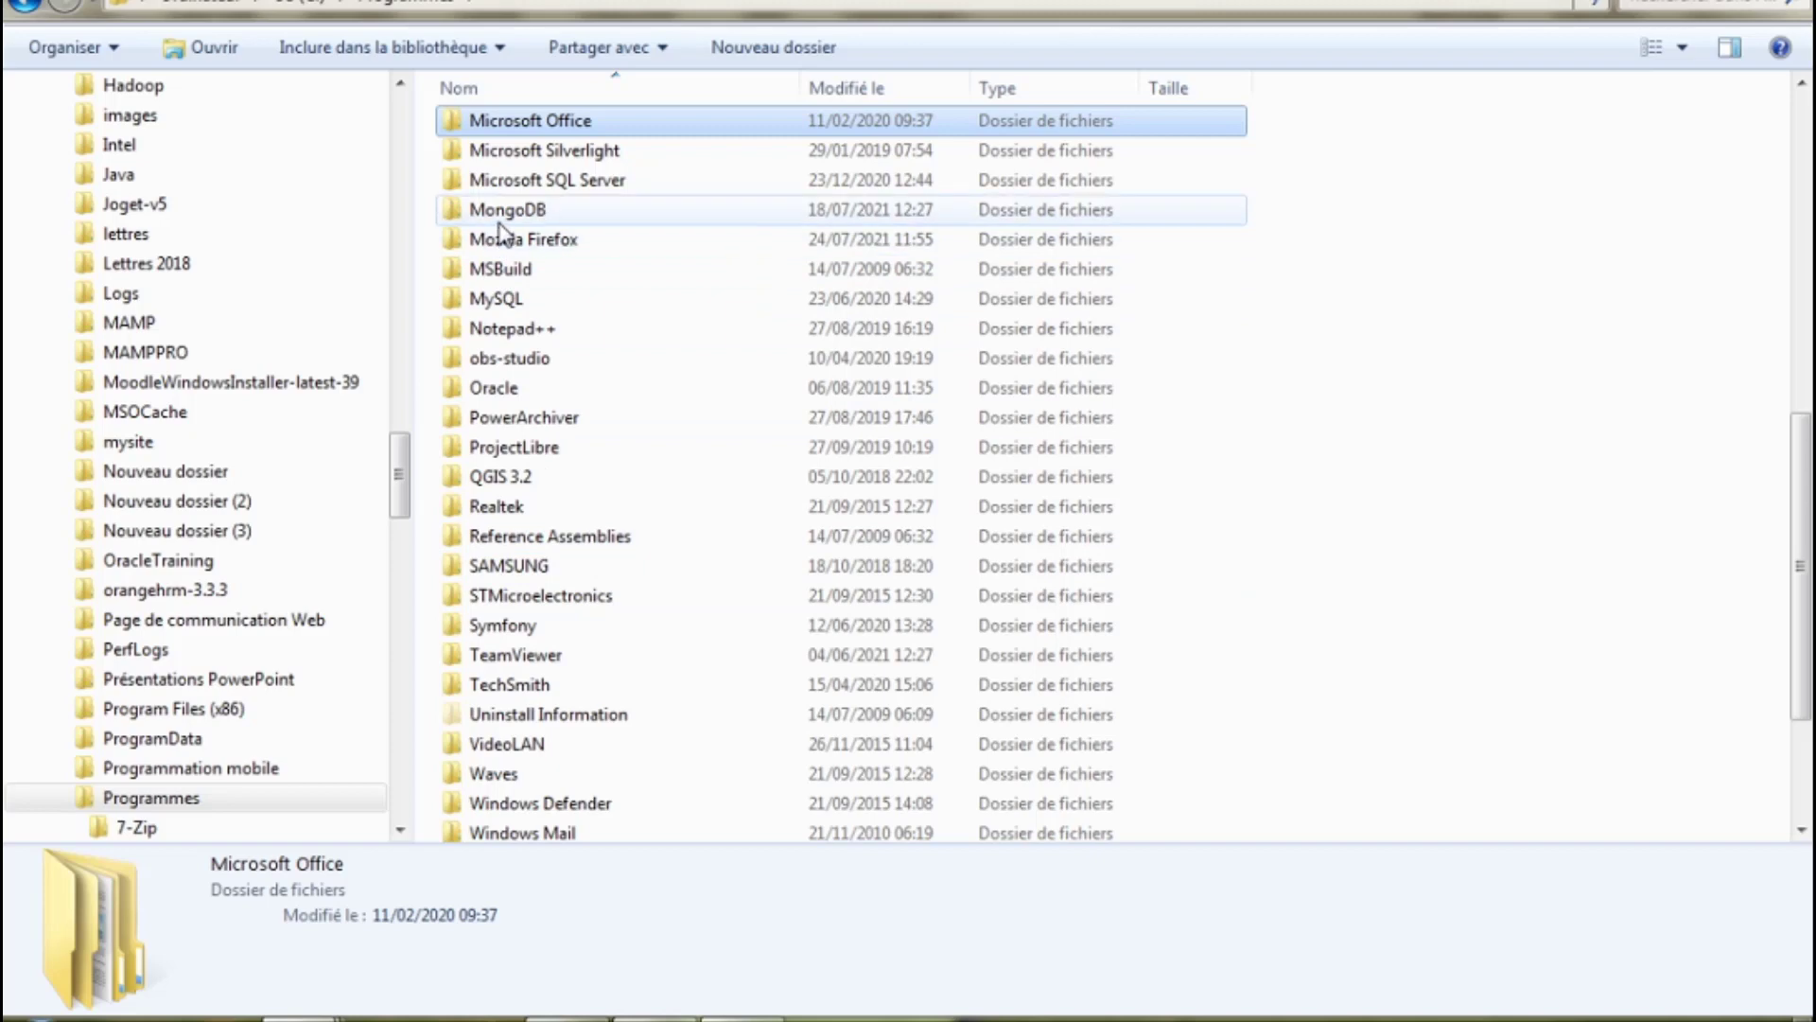
pyautogui.doubleClick(500, 223)
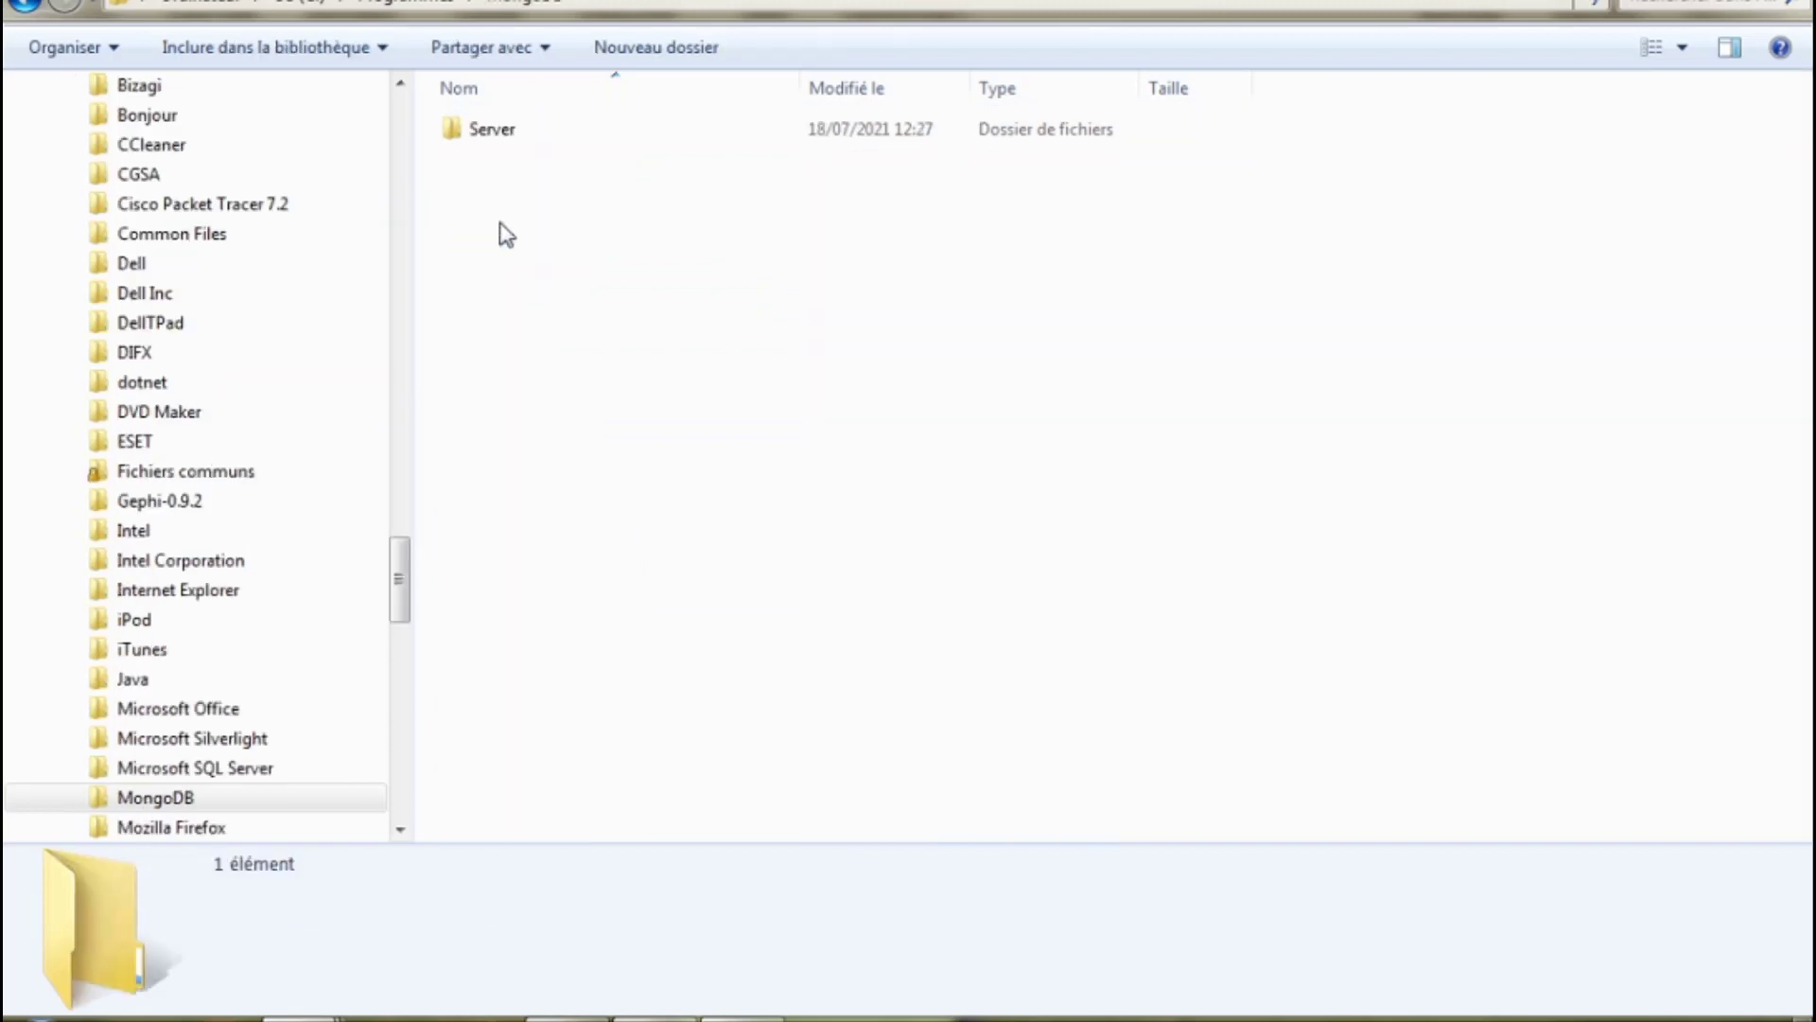
pyautogui.doubleClick(497, 144)
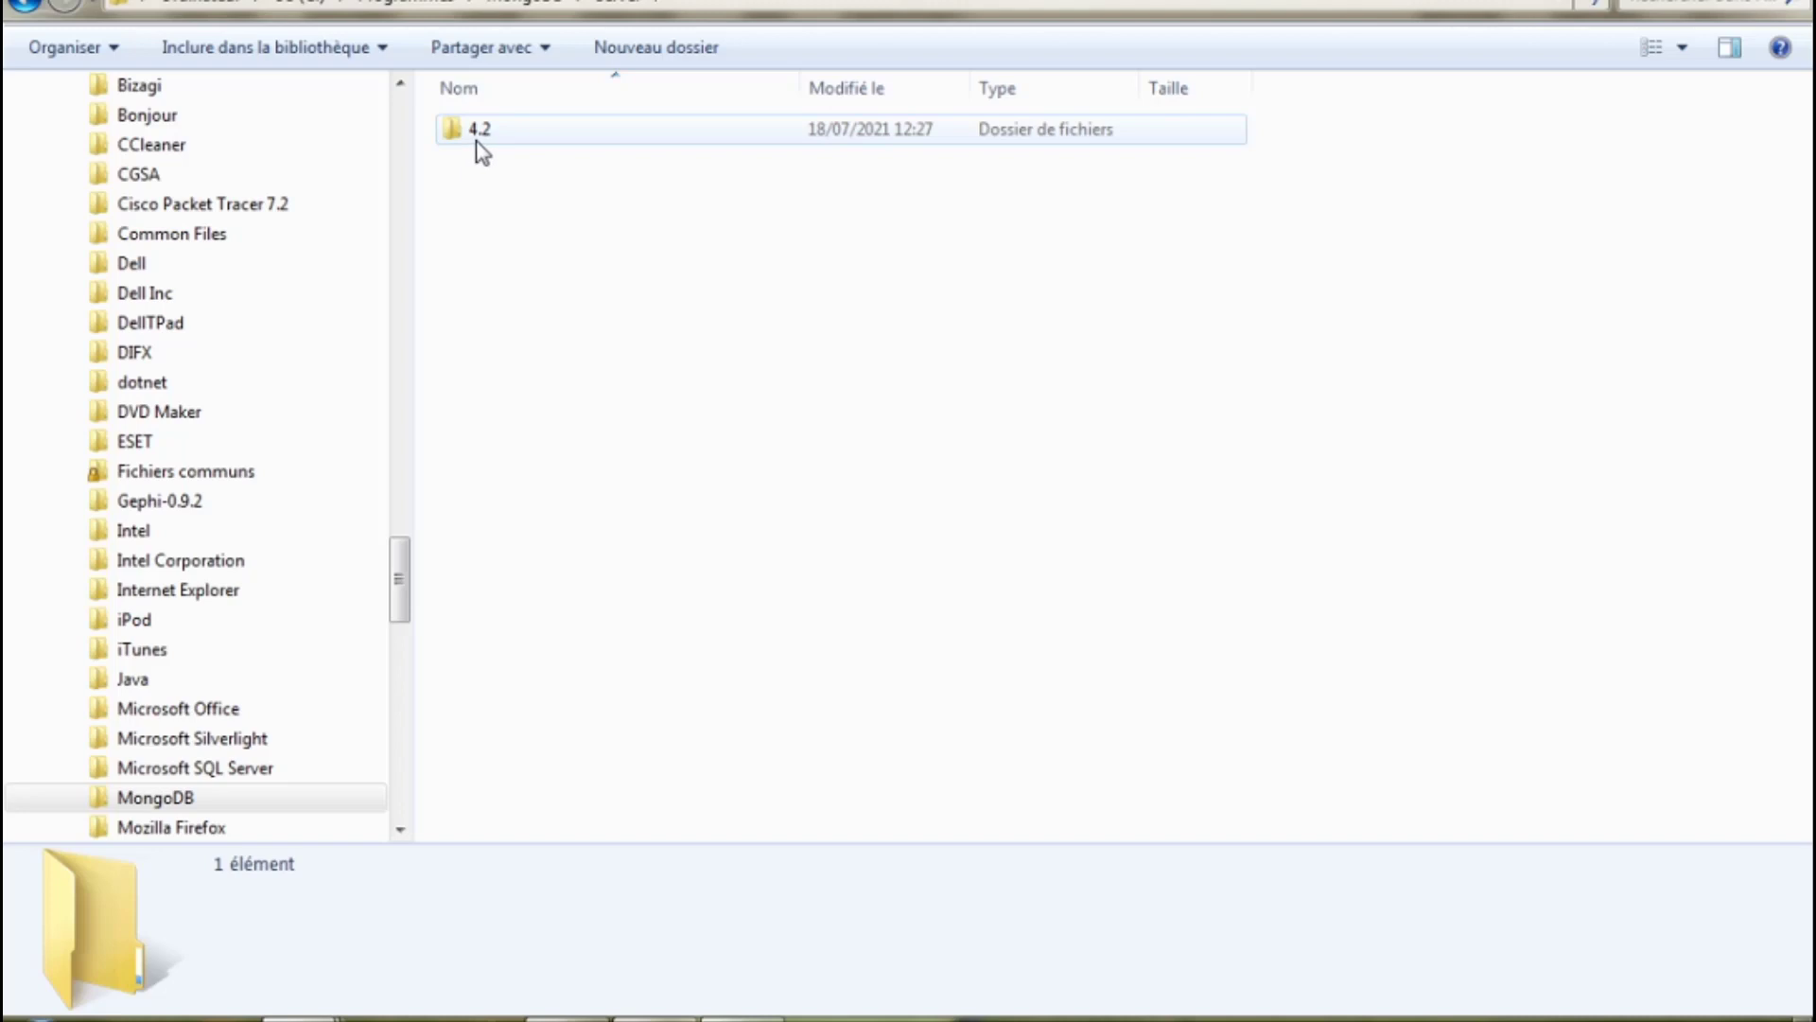
pyautogui.doubleClick(483, 142)
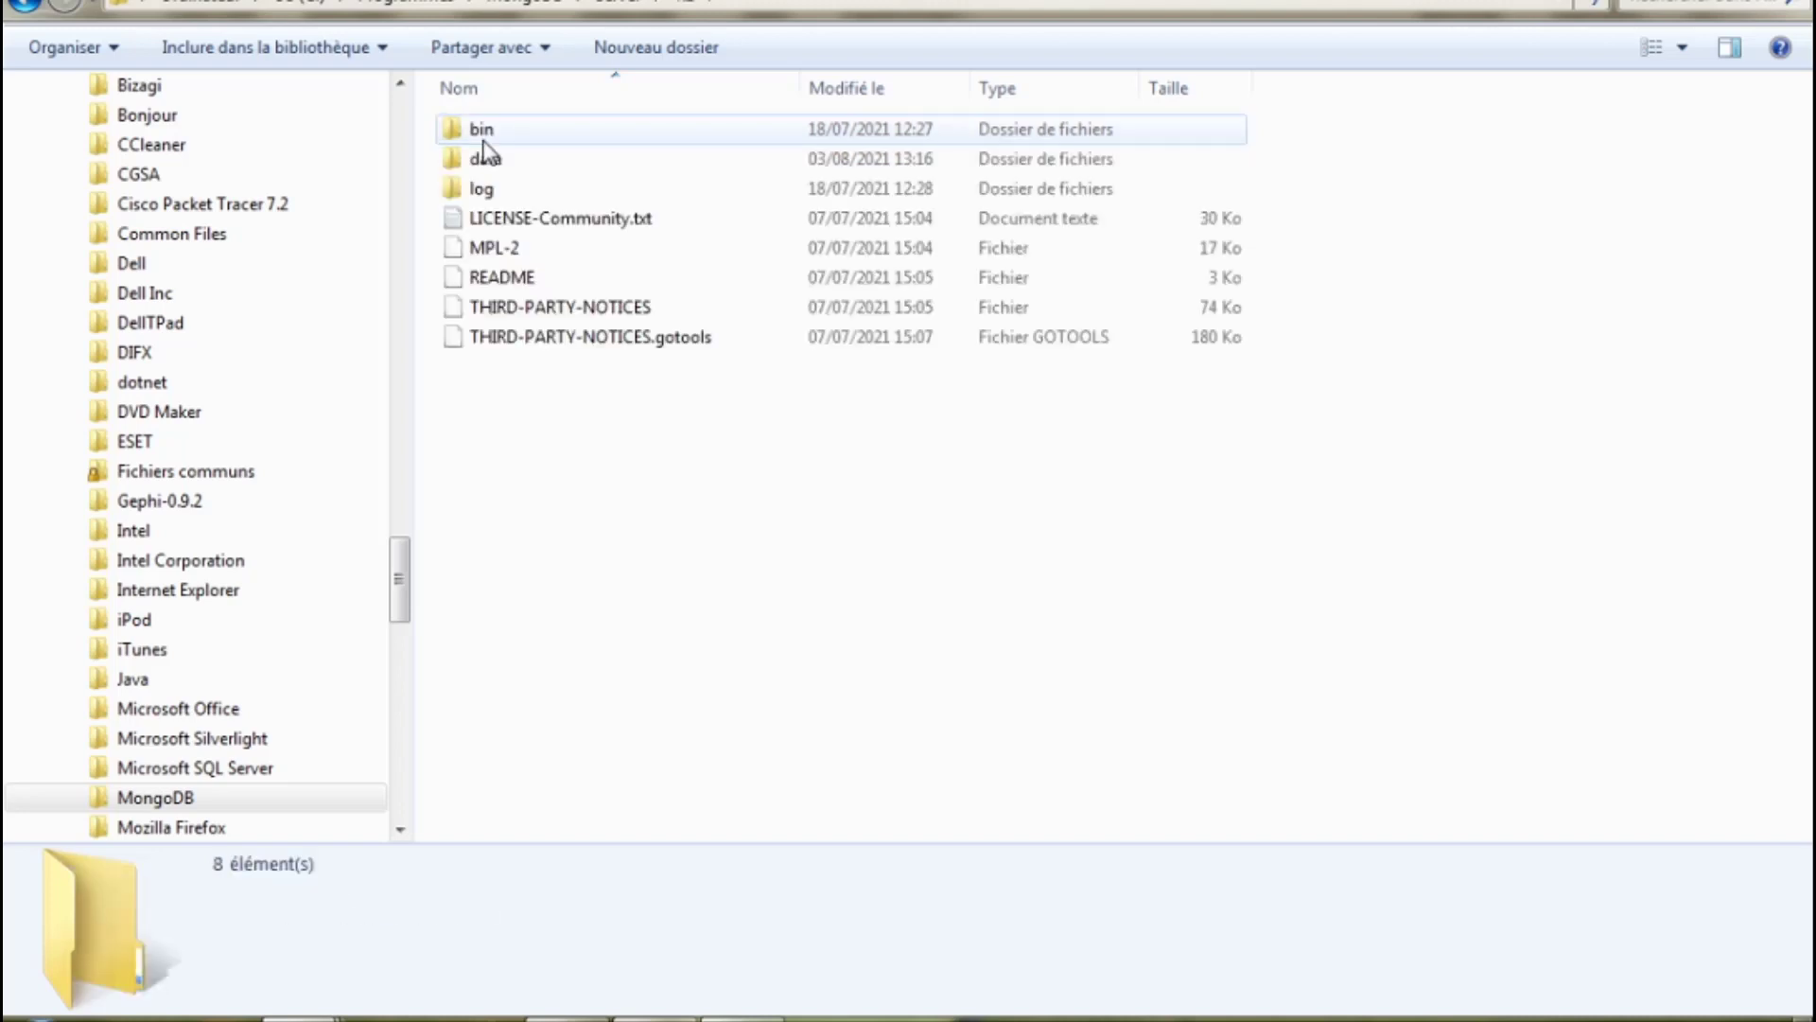
pyautogui.doubleClick(483, 142)
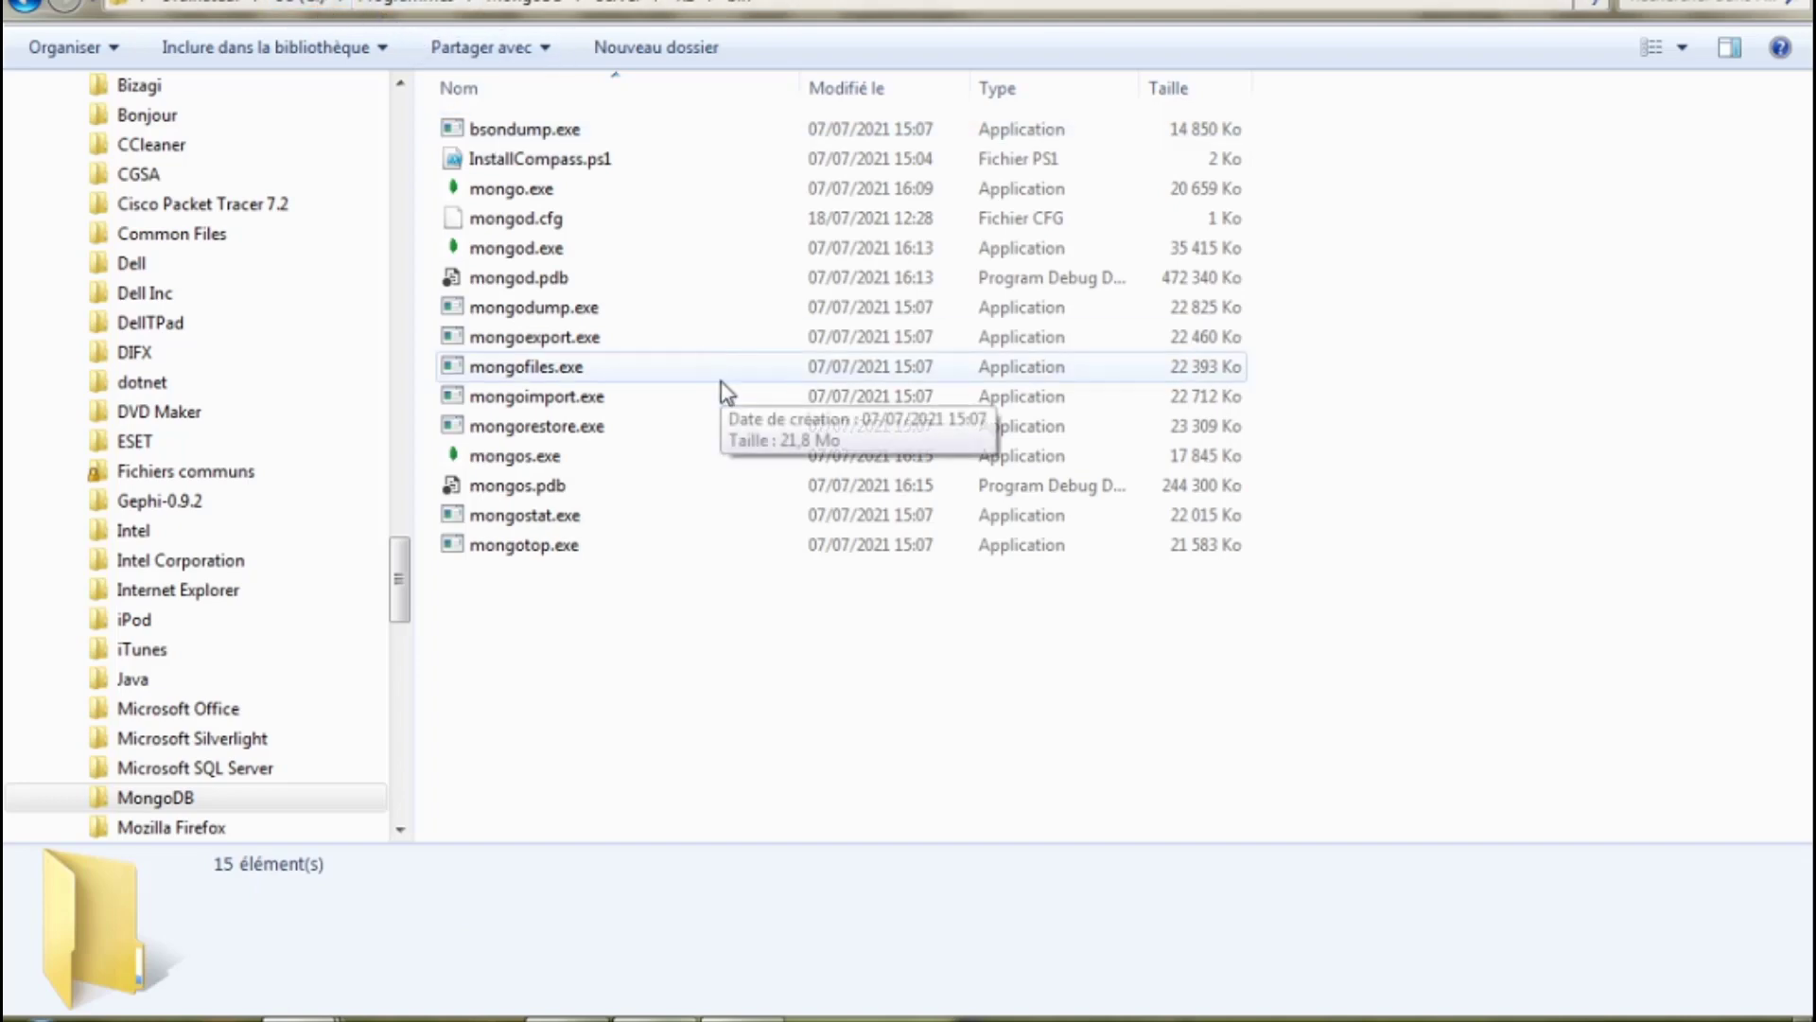
pyautogui.click(743, 1019)
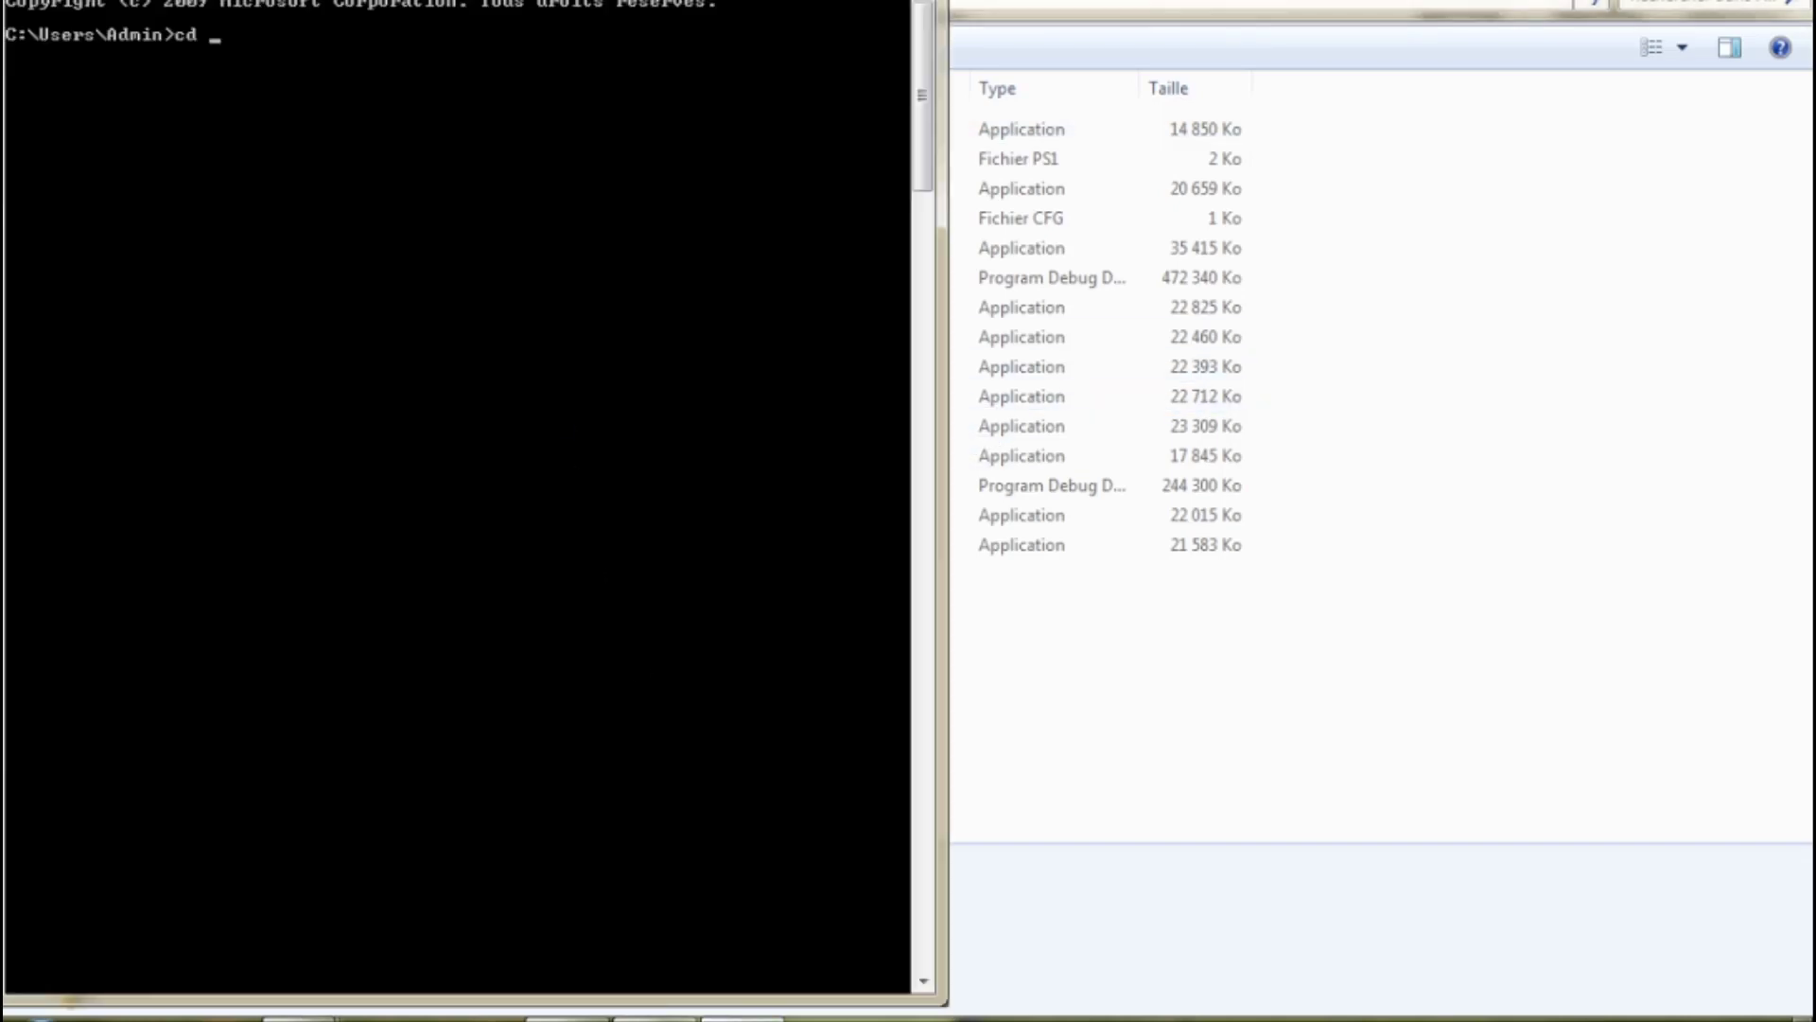
# Shrink the console, move up two directories to C:\, and centre the window.
pyautogui.press('super+Down')
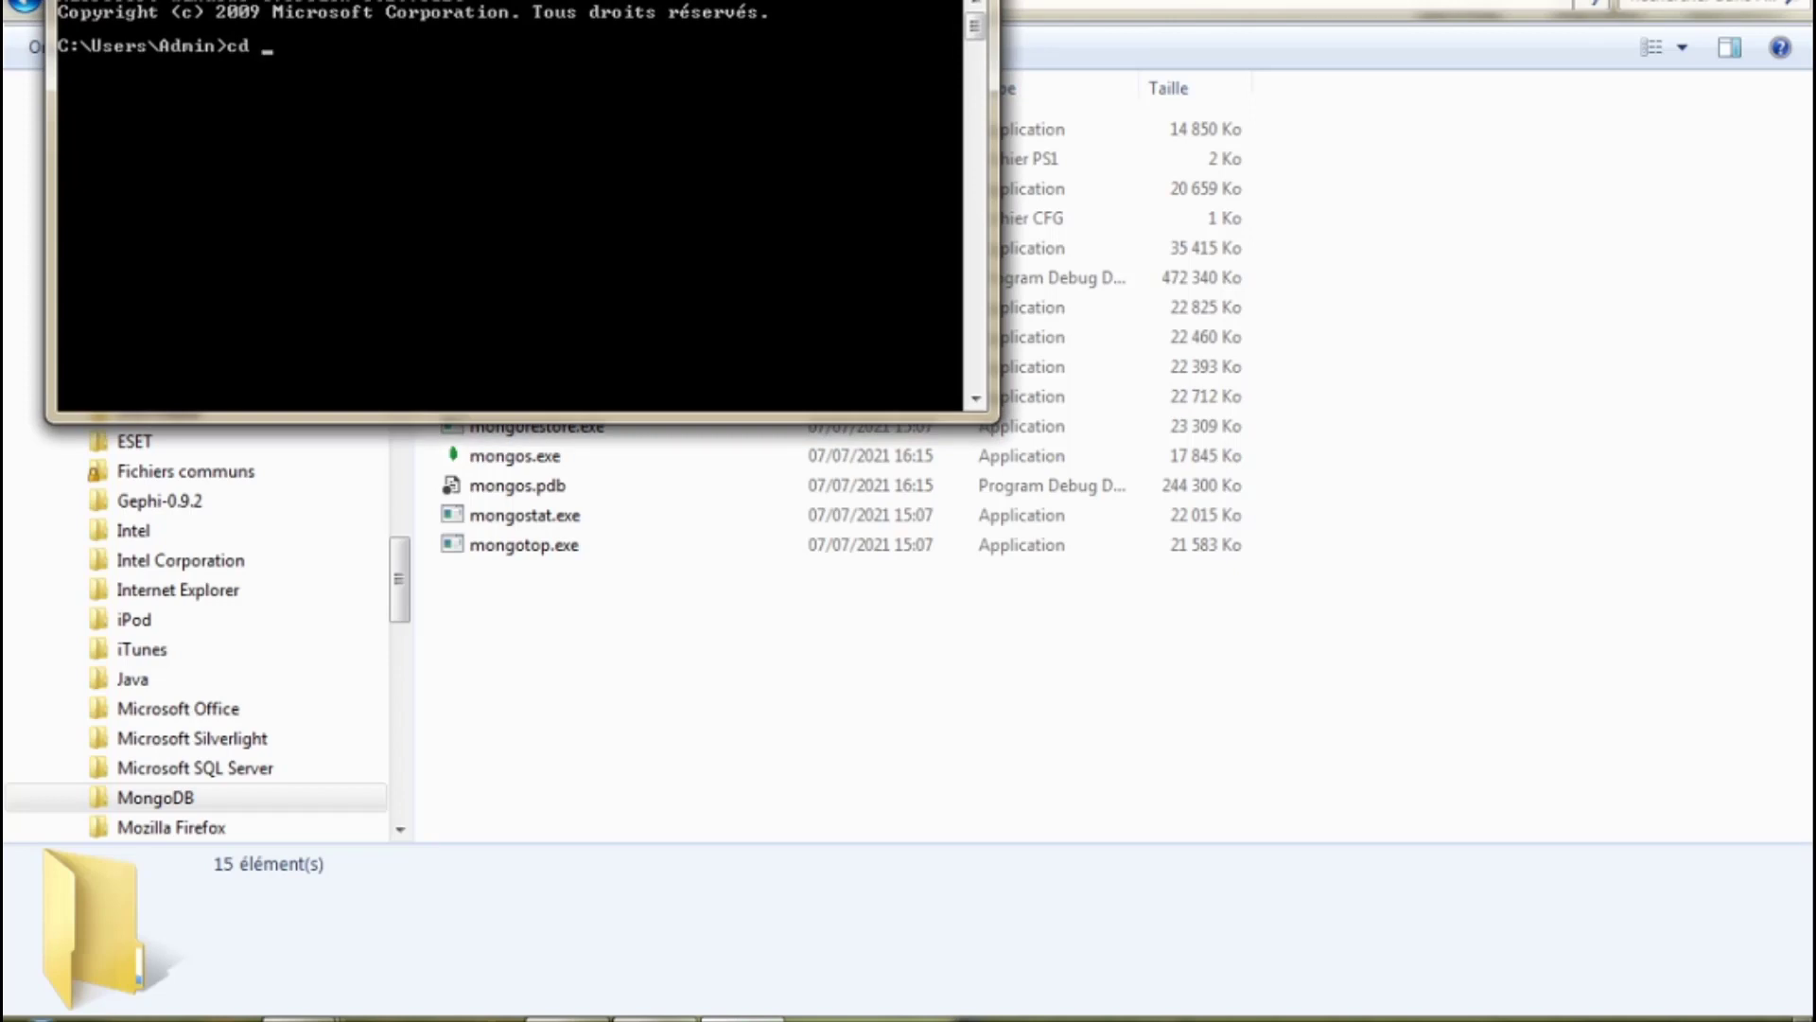
pyautogui.write('..')
pyautogui.press('Return')
pyautogui.write('cd')
pyautogui.press('Return')
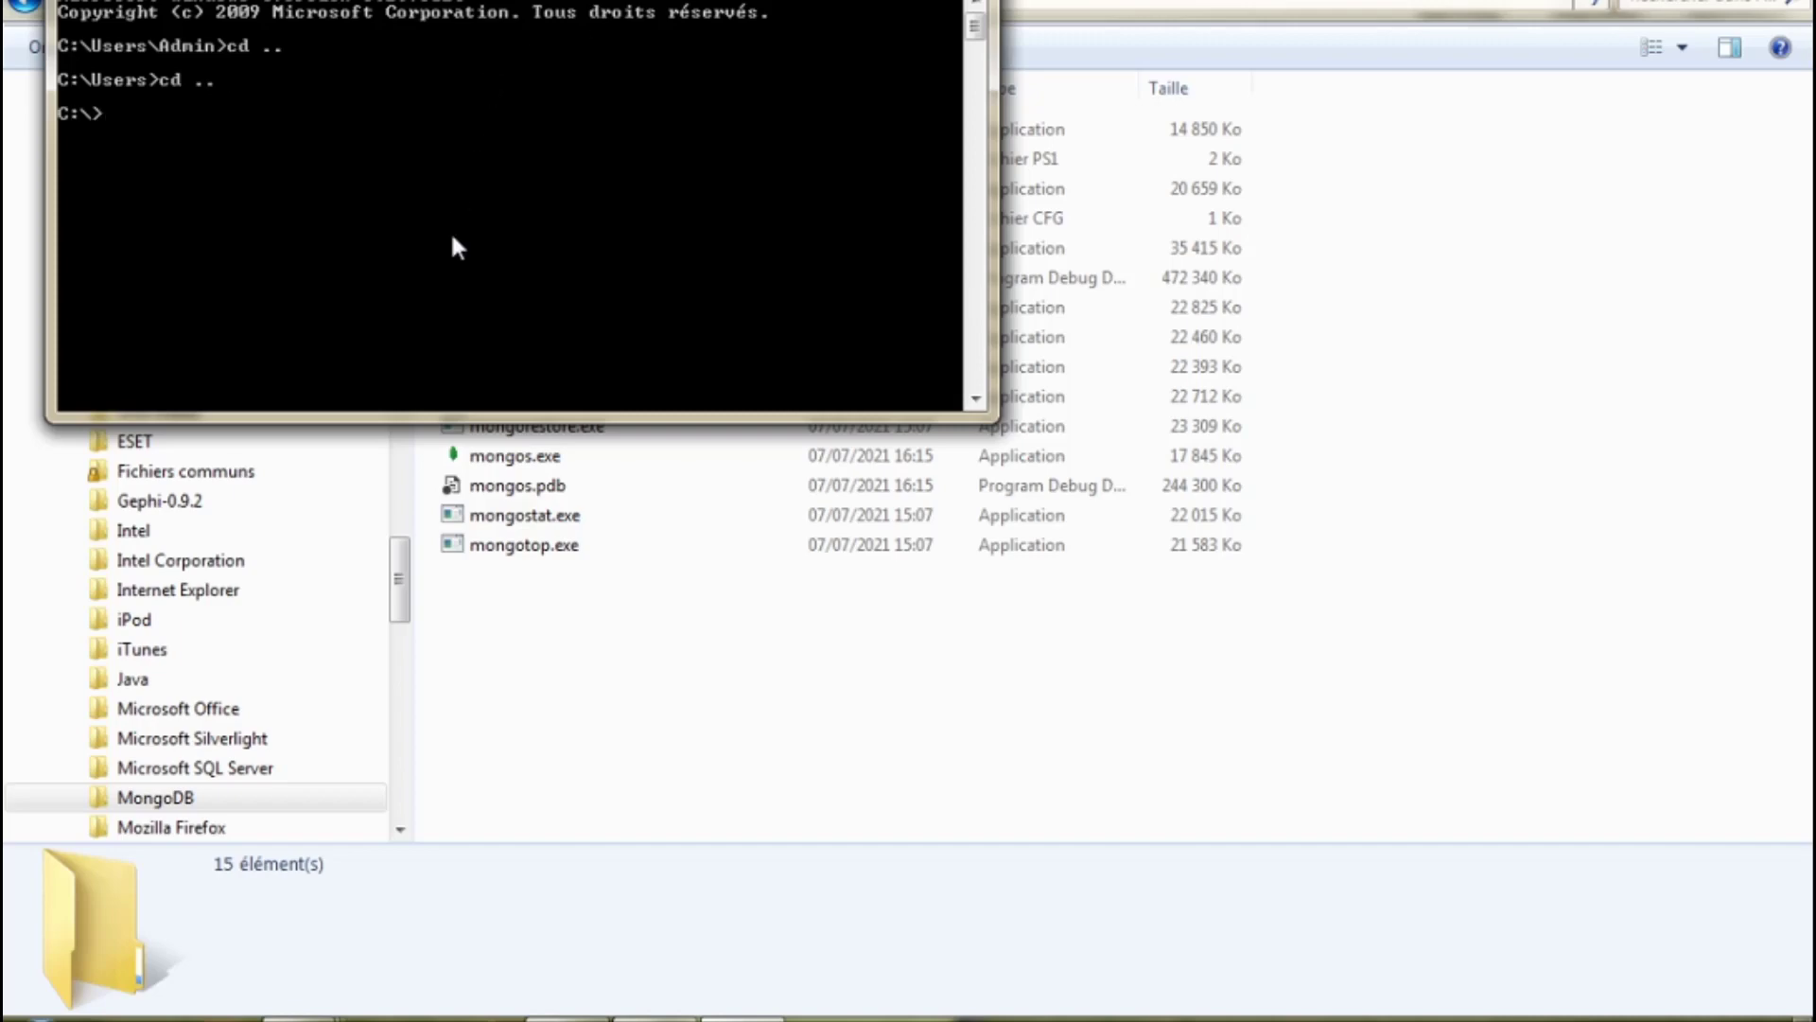
pyautogui.moveTo(592, 2); pyautogui.dragTo(851, 199)
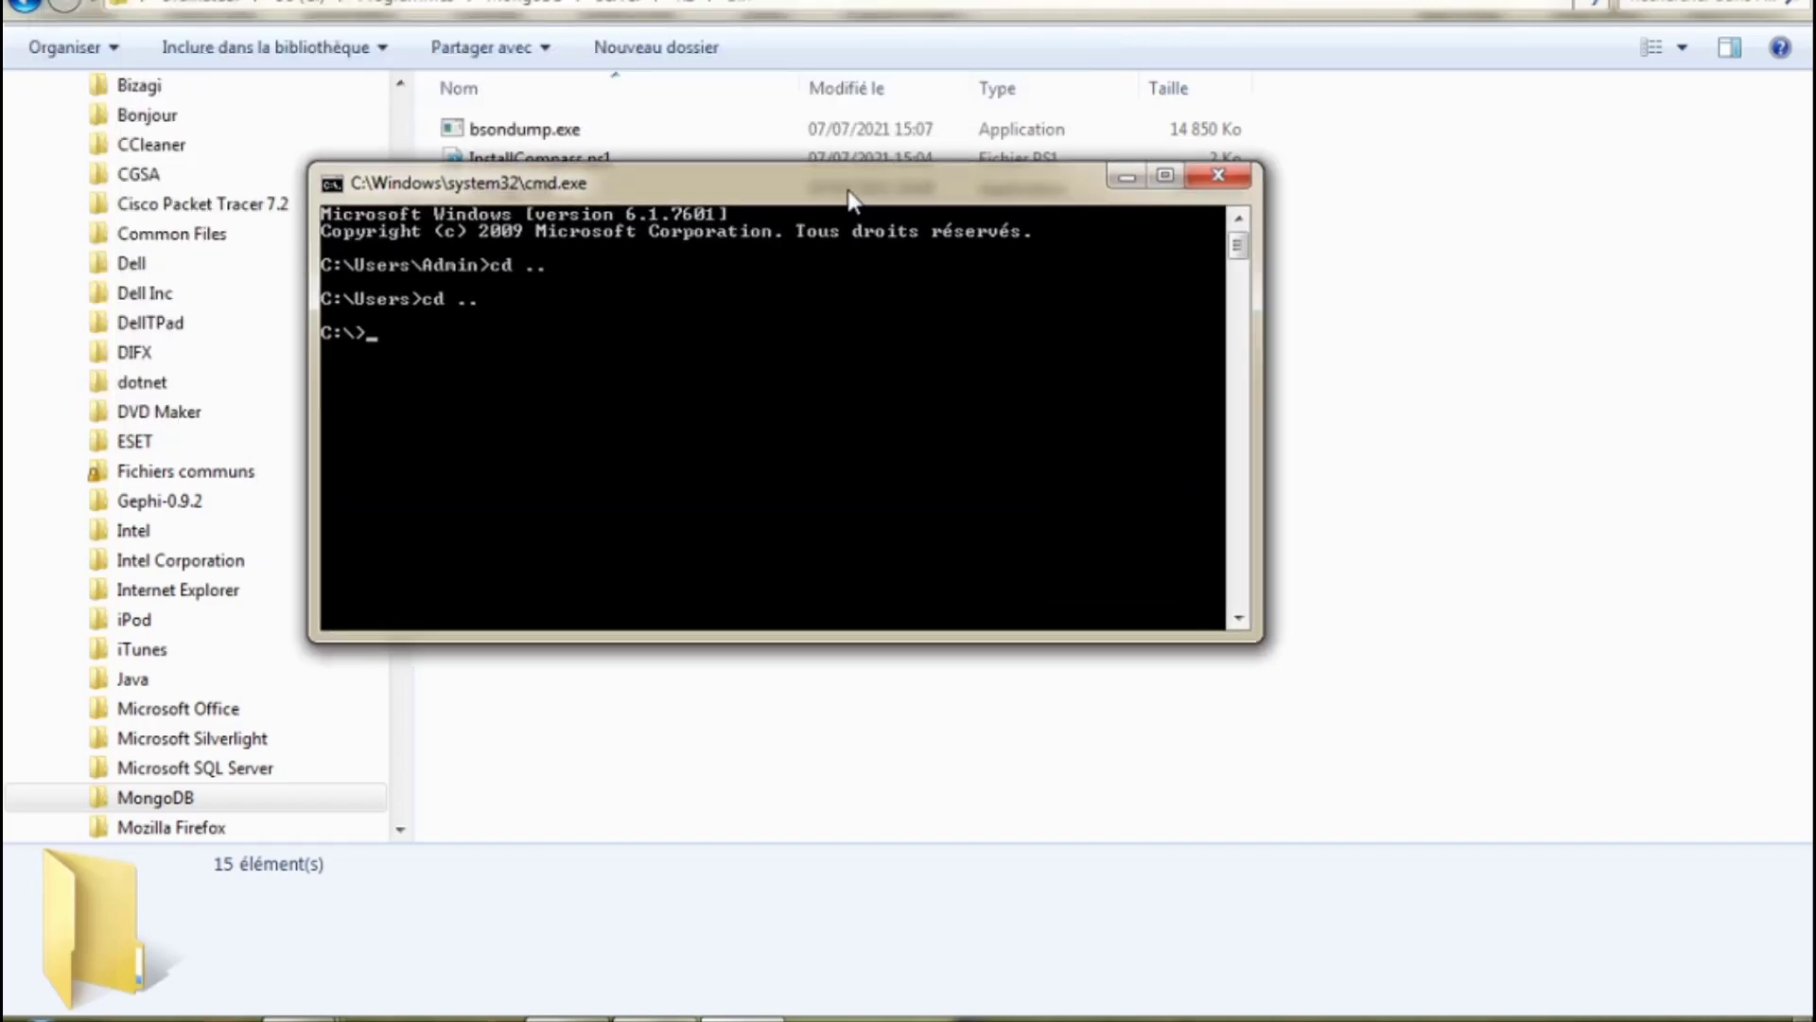
# Copy the bin folder path from Explorer and cd into C:\Program Files\MongoDB\Server\4.2\bin.
pyautogui.rightClick(749, 8)
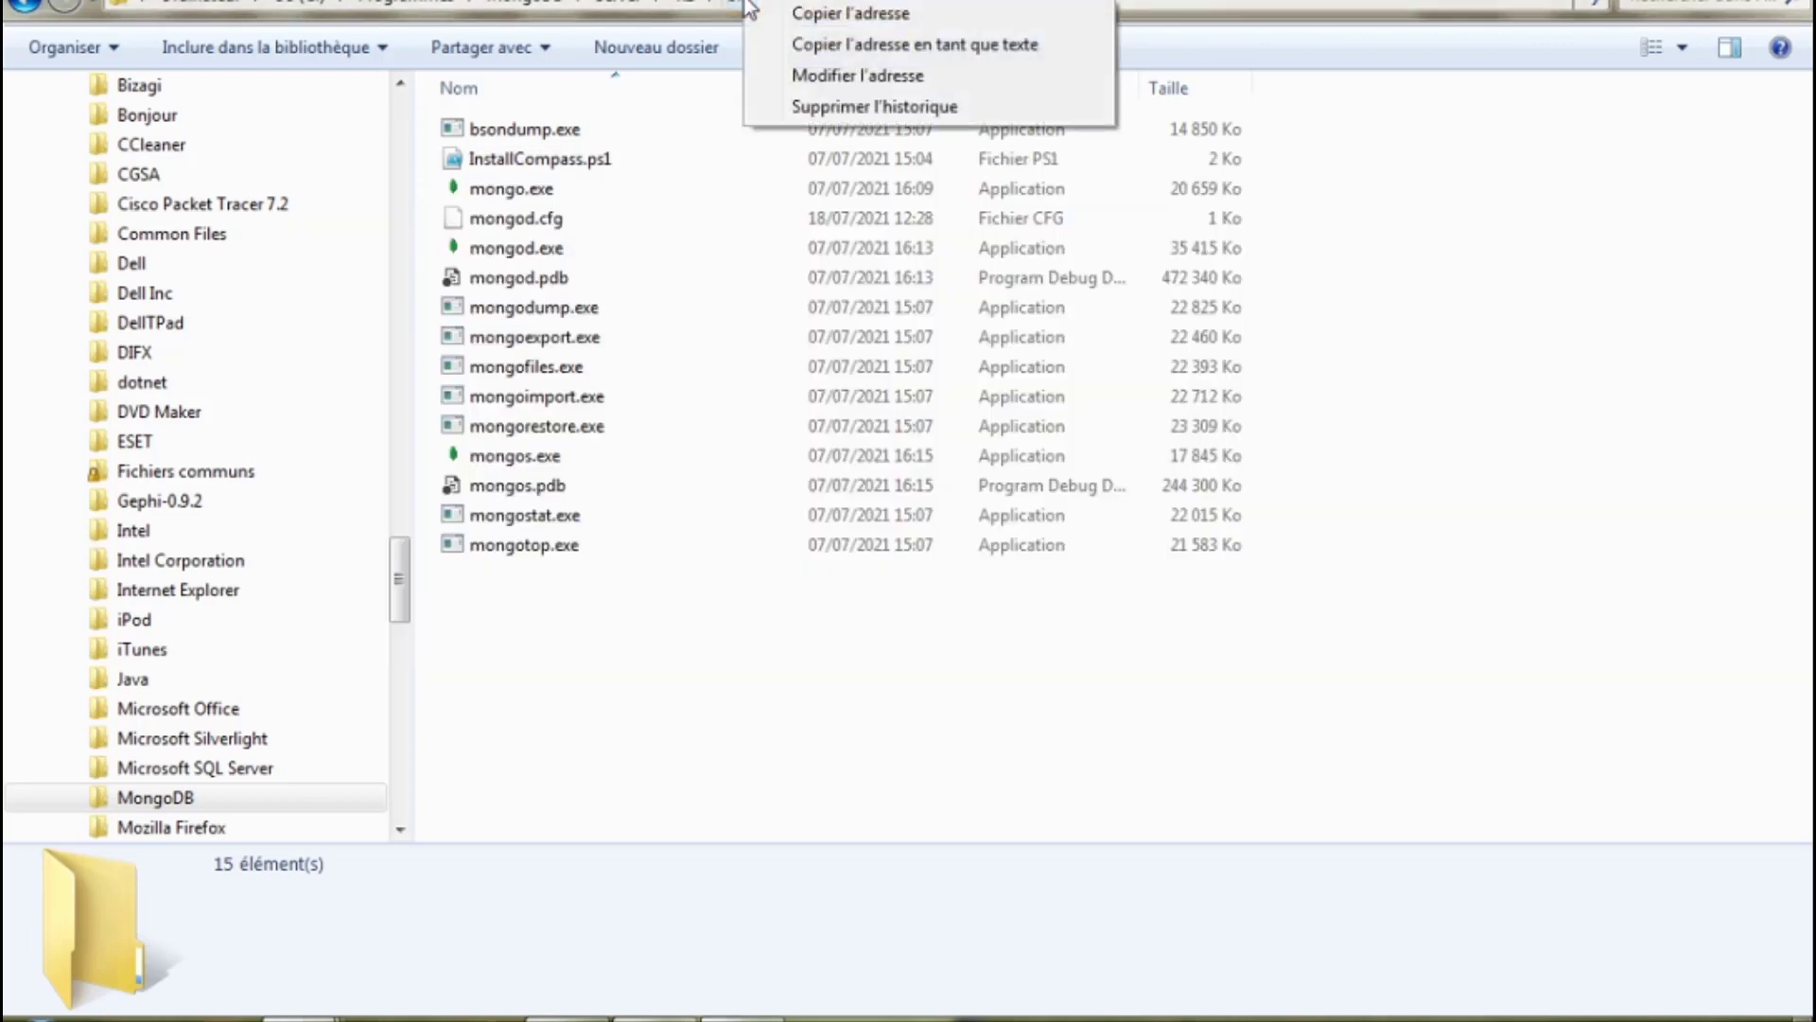
pyautogui.click(795, 12)
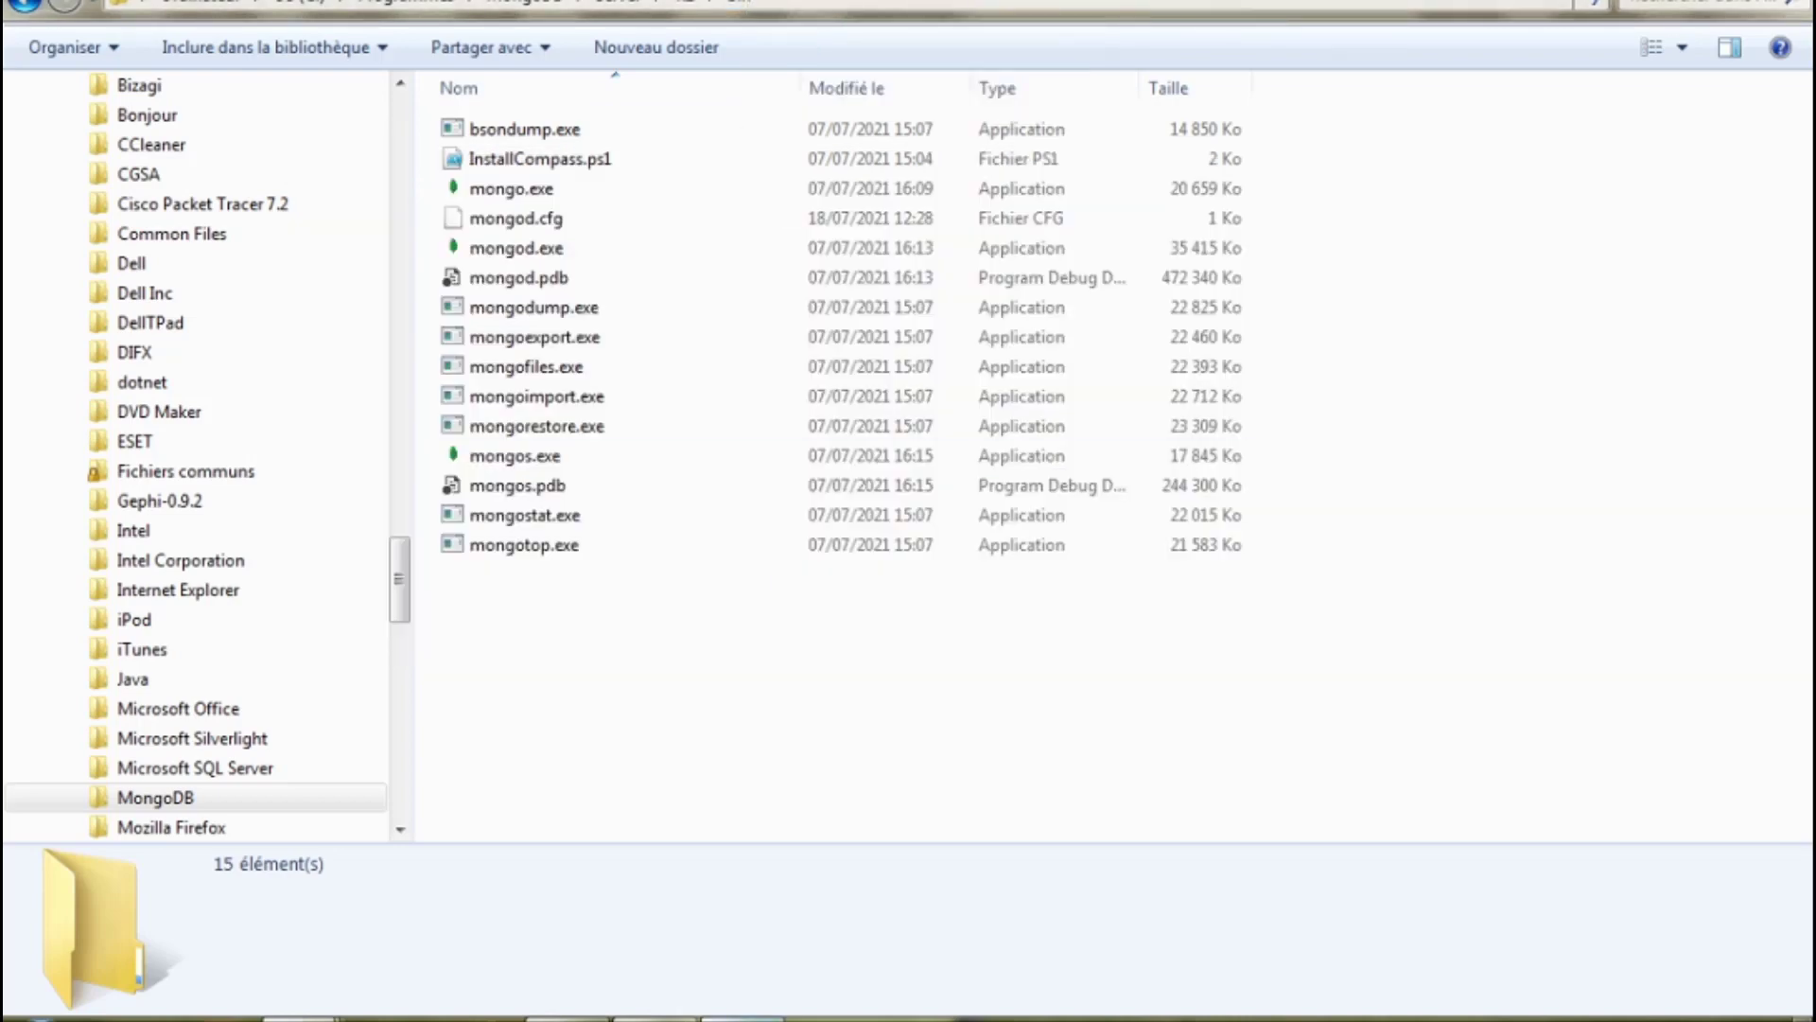
pyautogui.click(683, 994)
pyautogui.write('cd')
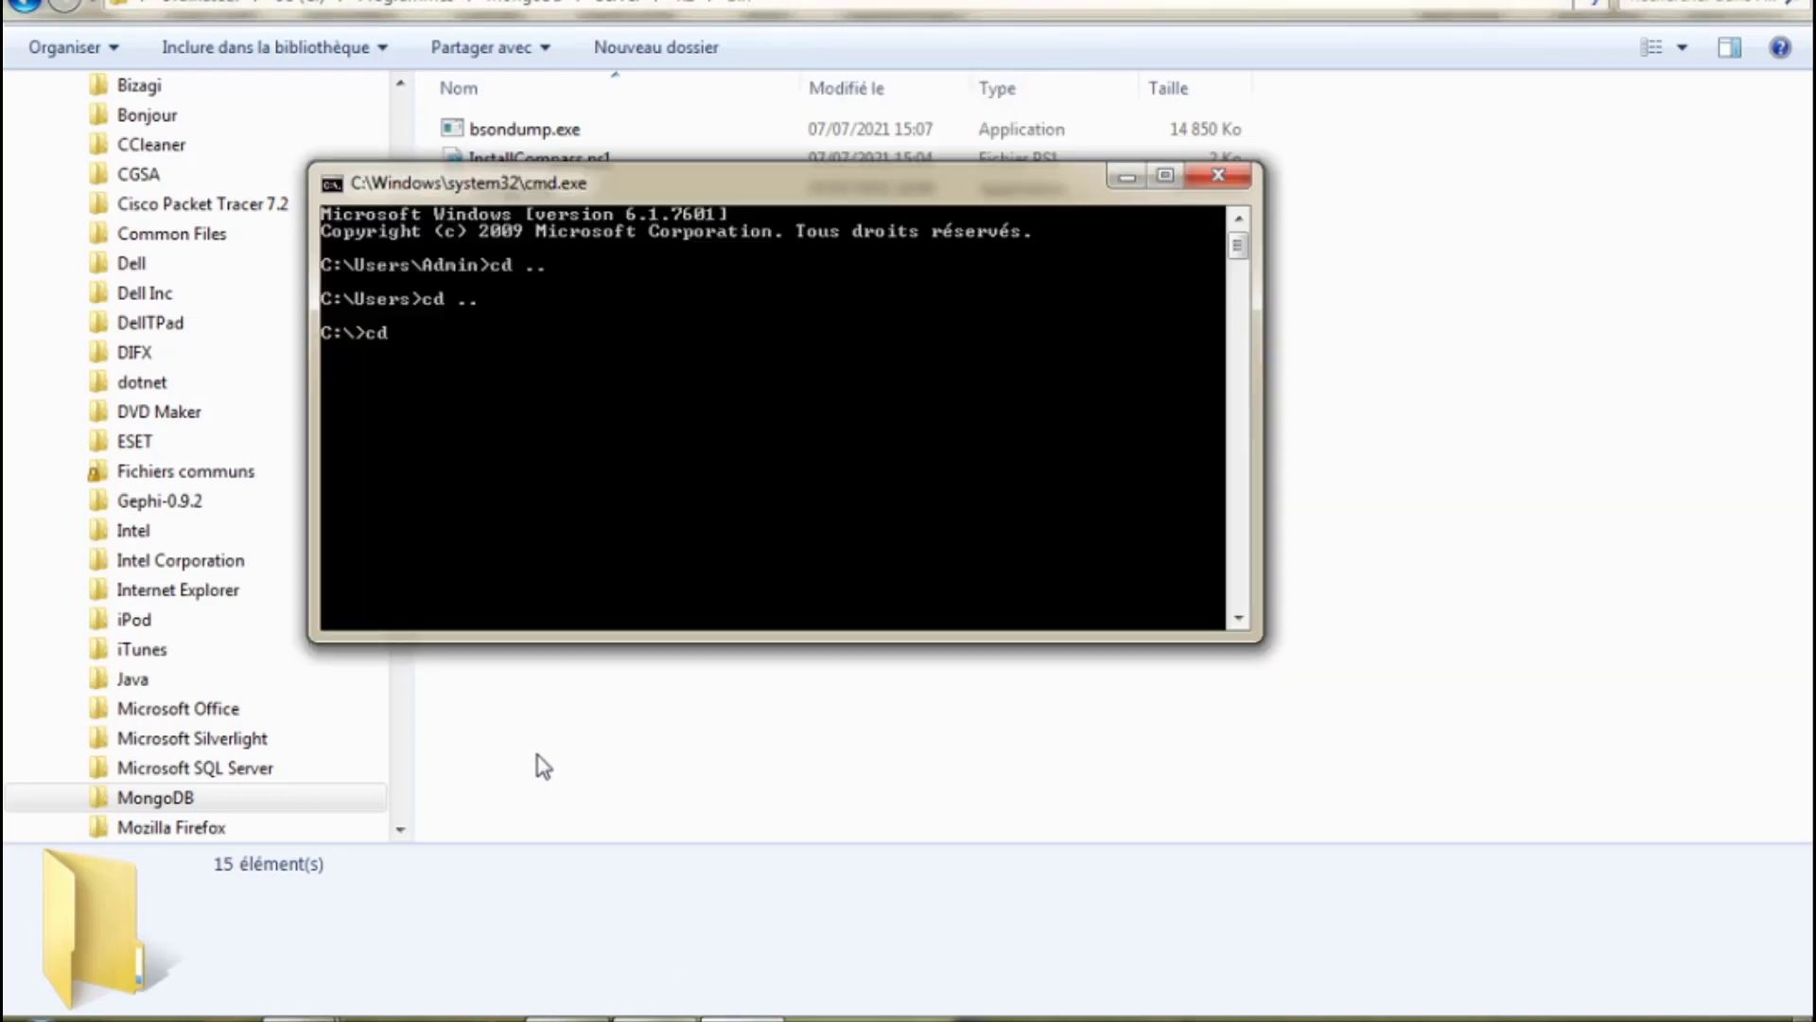
pyautogui.hotkey('ctrl', 'v')
pyautogui.press('BackSpace')
pyautogui.press('BackSpace')
pyautogui.rightClick(542, 767)
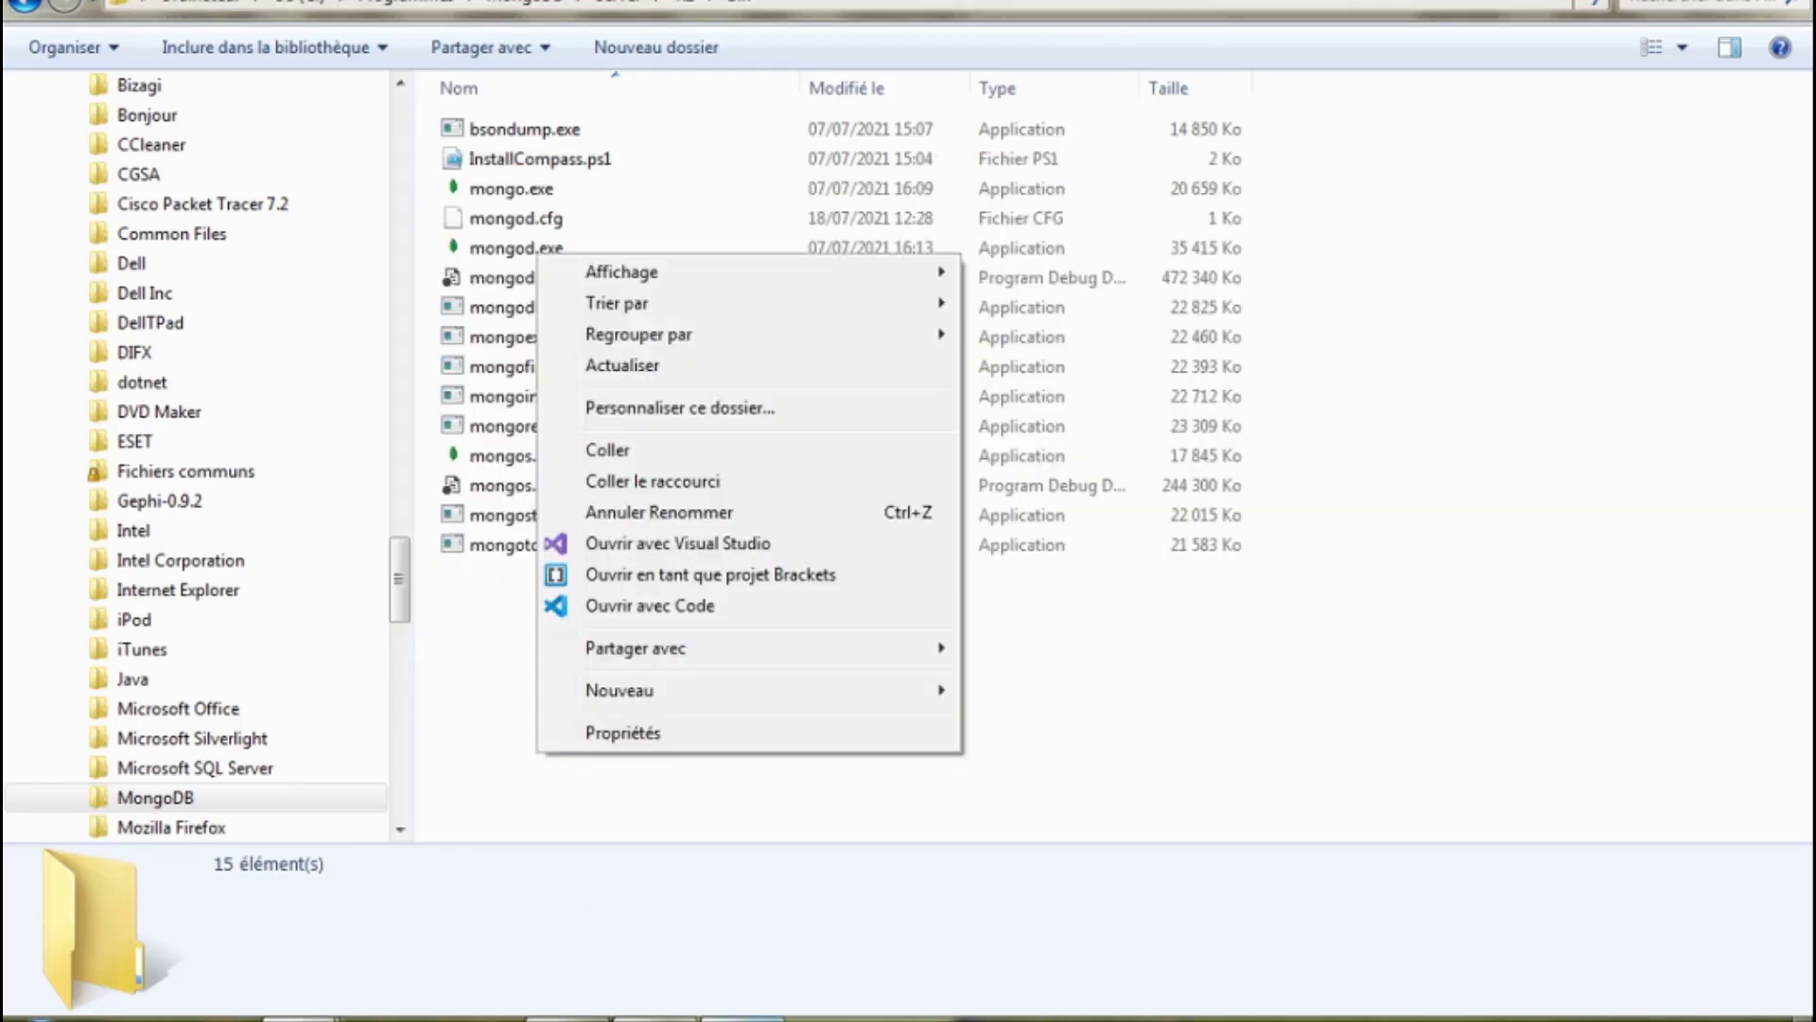
pyautogui.hotkey('alt', 'Tab')
pyautogui.rightClick(490, 341)
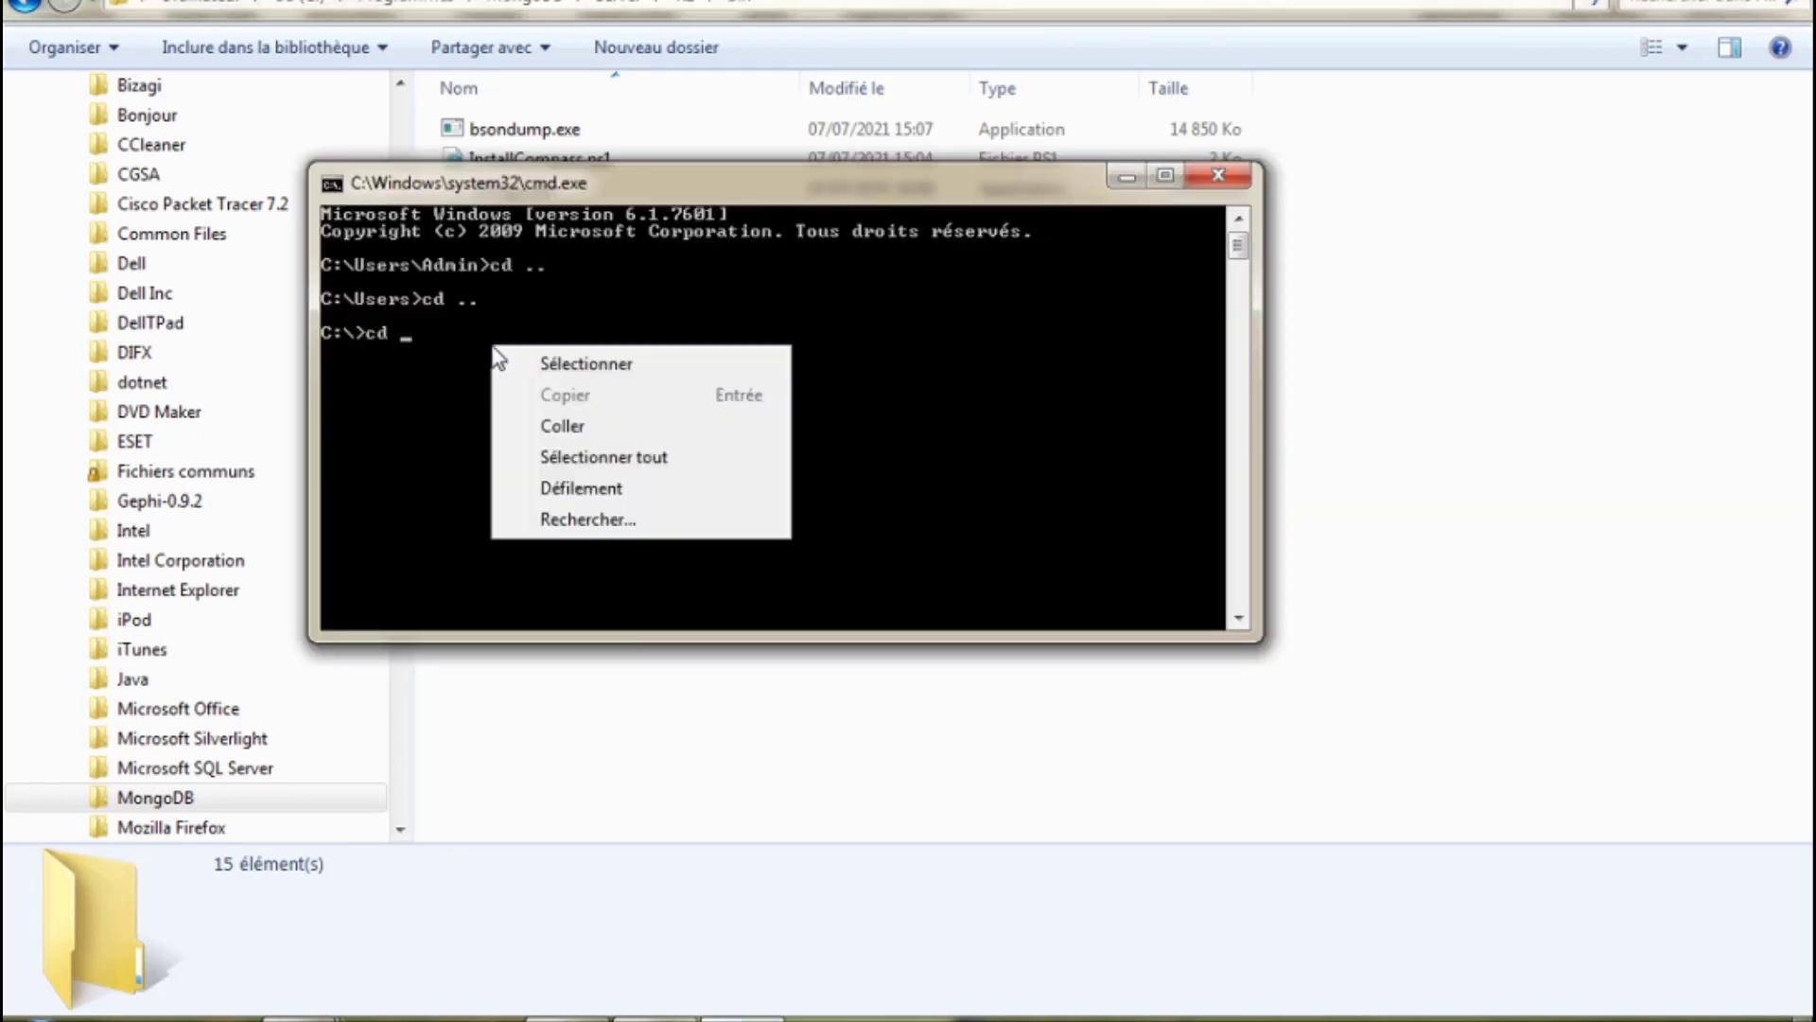
pyautogui.click(559, 424)
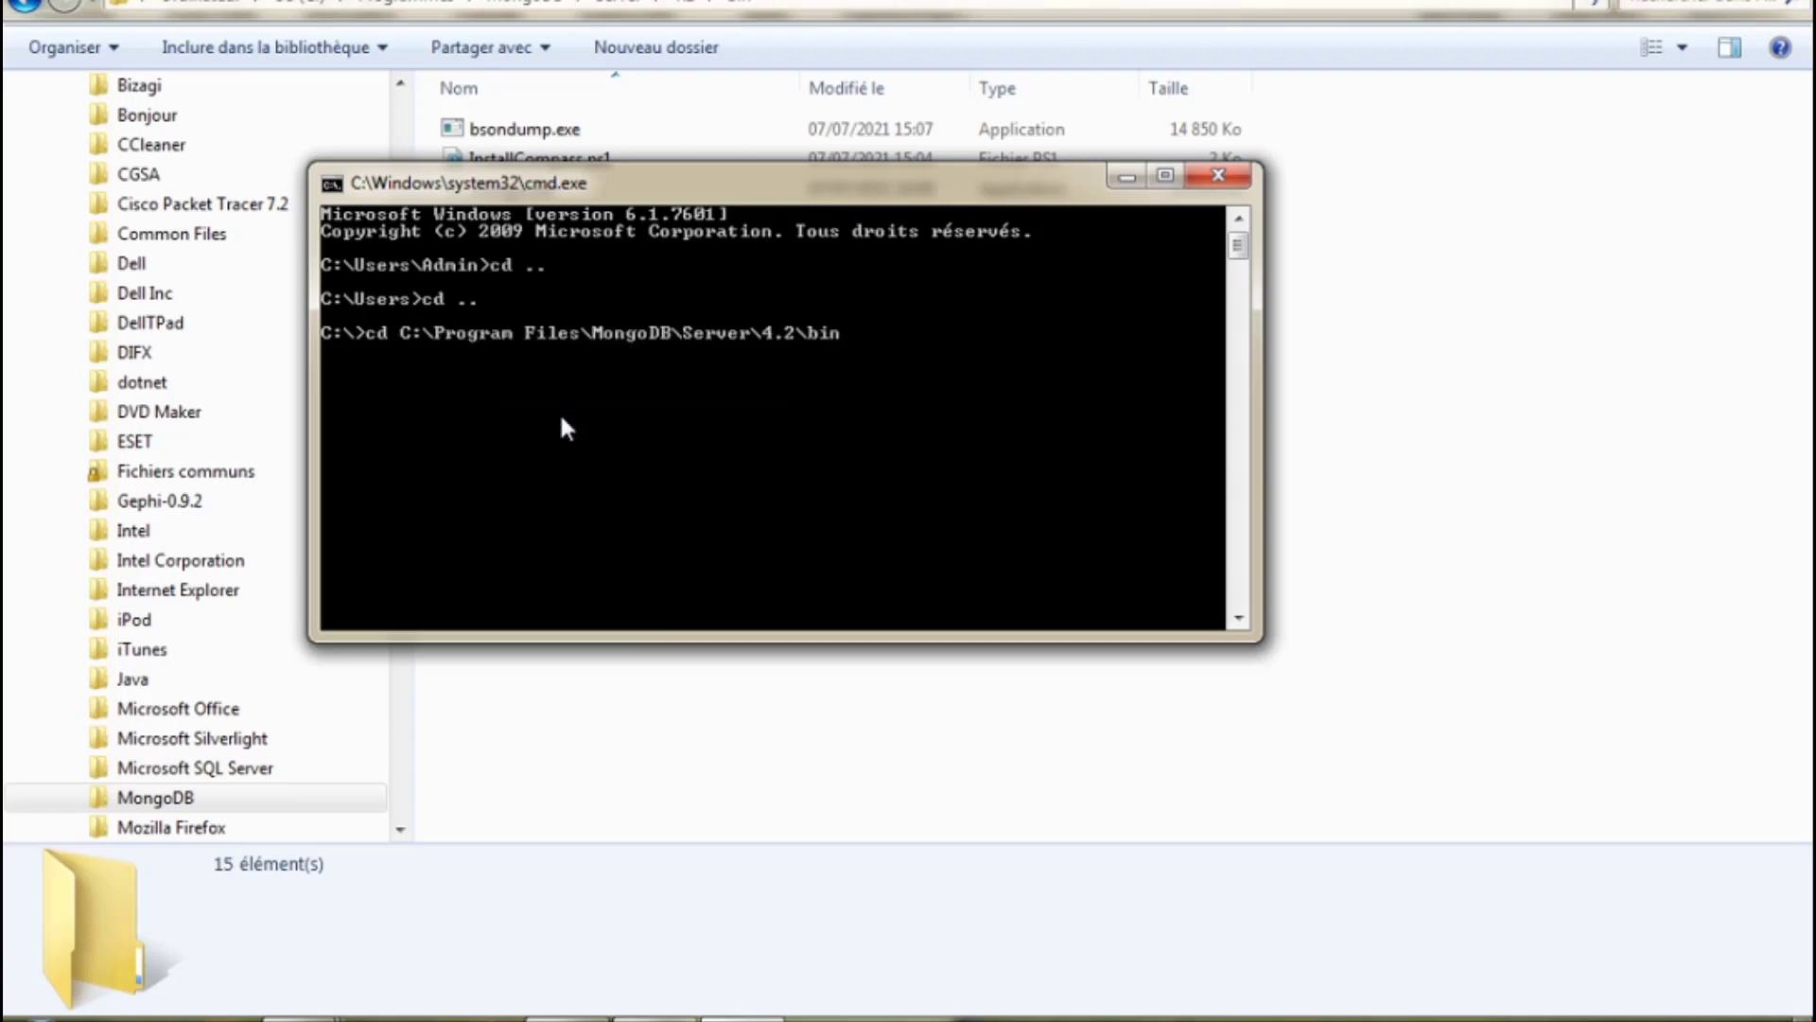
pyautogui.press('Return')
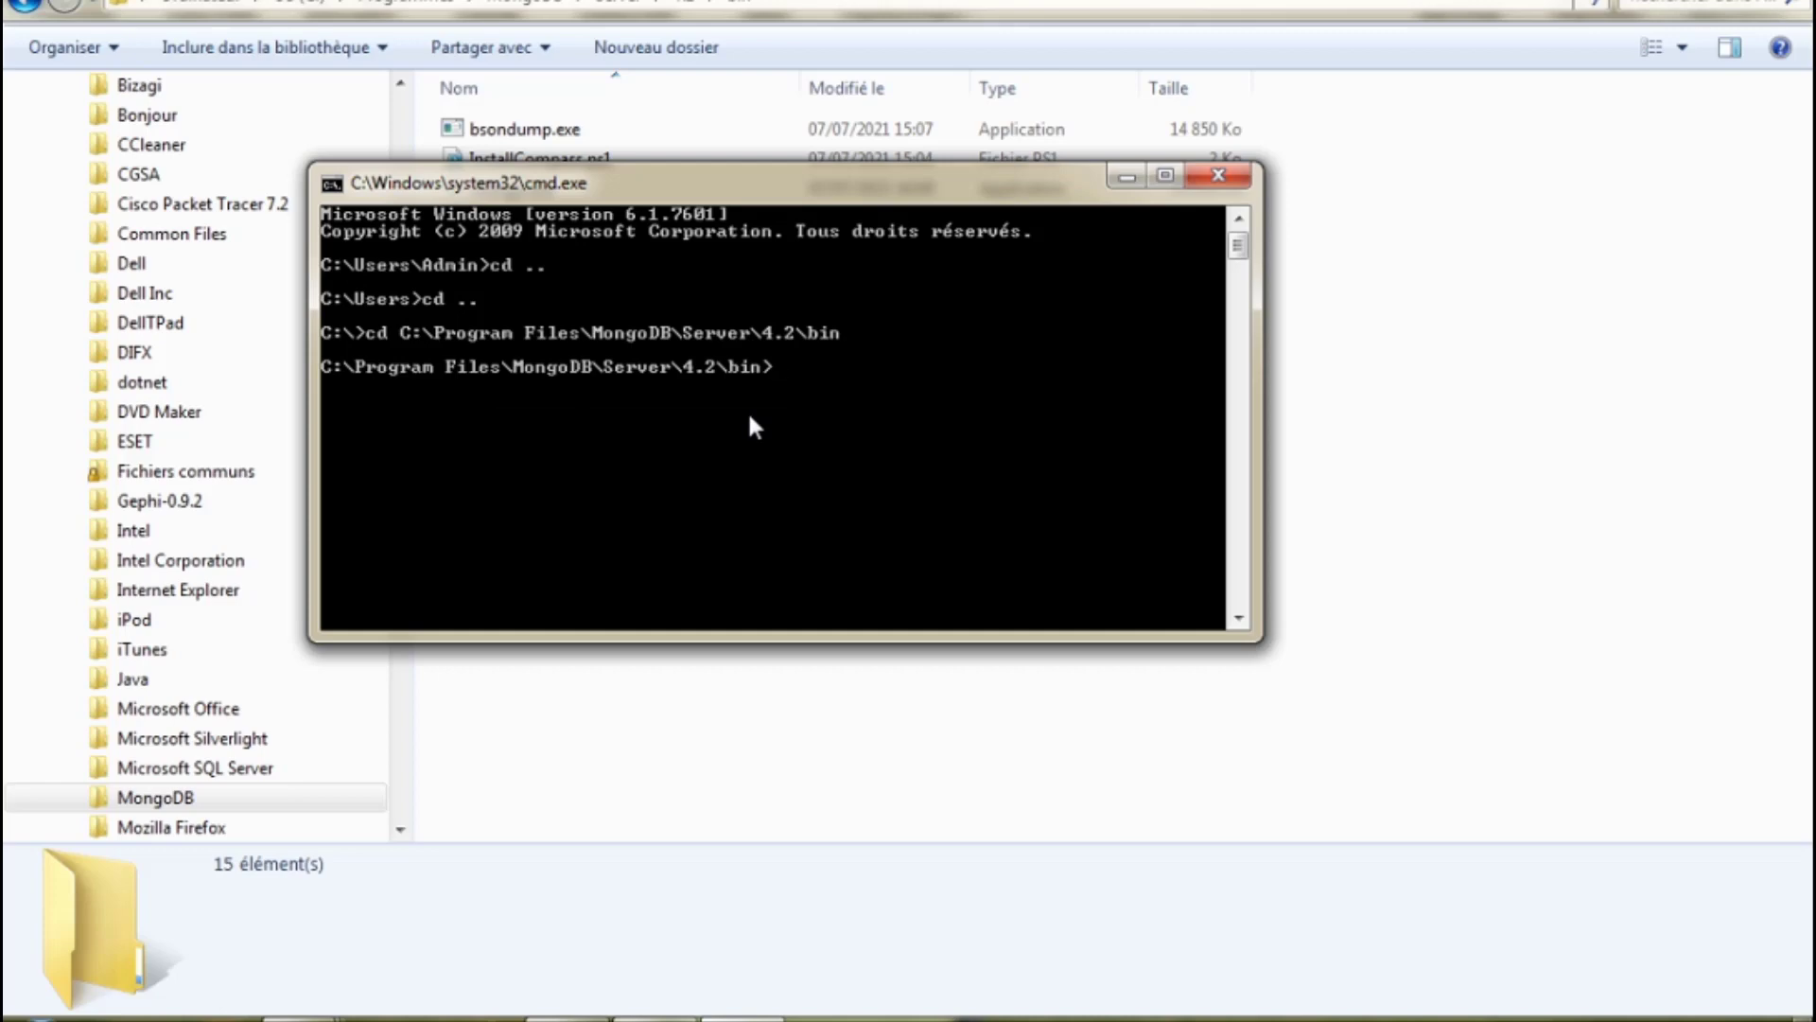
# Start the mongod server and scroll through its startup log.
pyautogui.write('mongod')
pyautogui.press('Return')
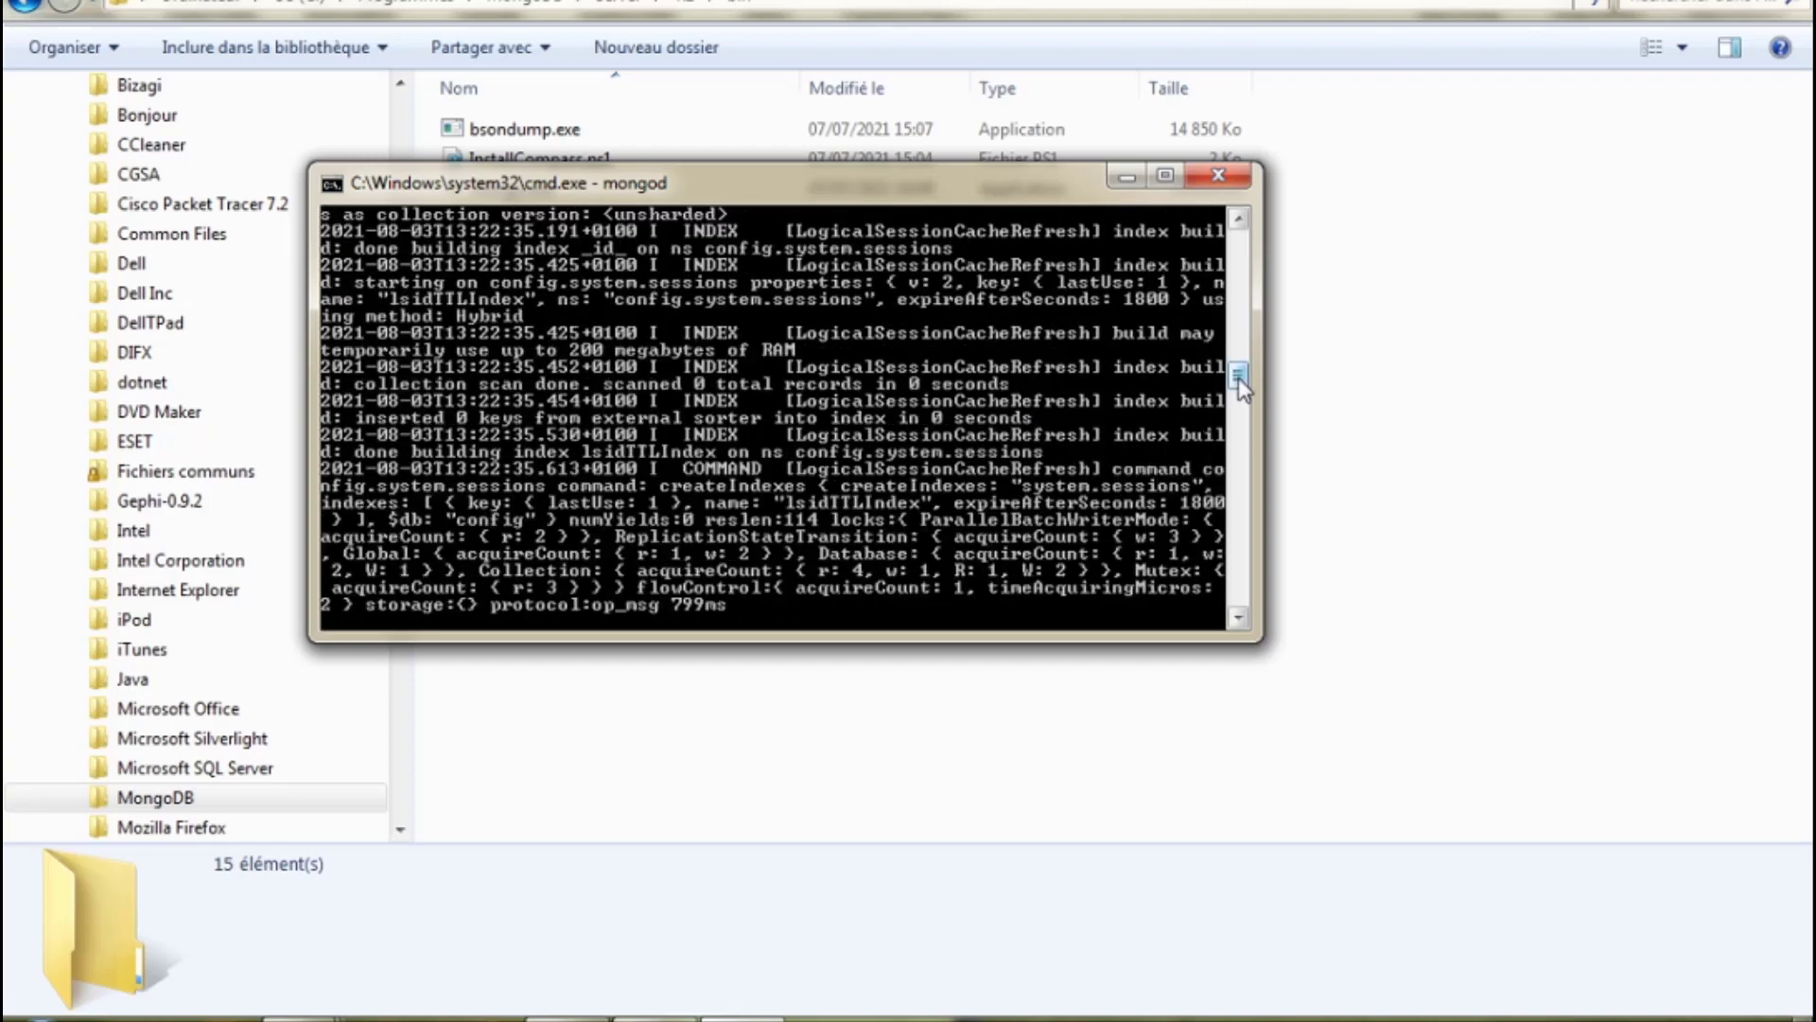
pyautogui.moveTo(1239, 378); pyautogui.dragTo(1245, 340)
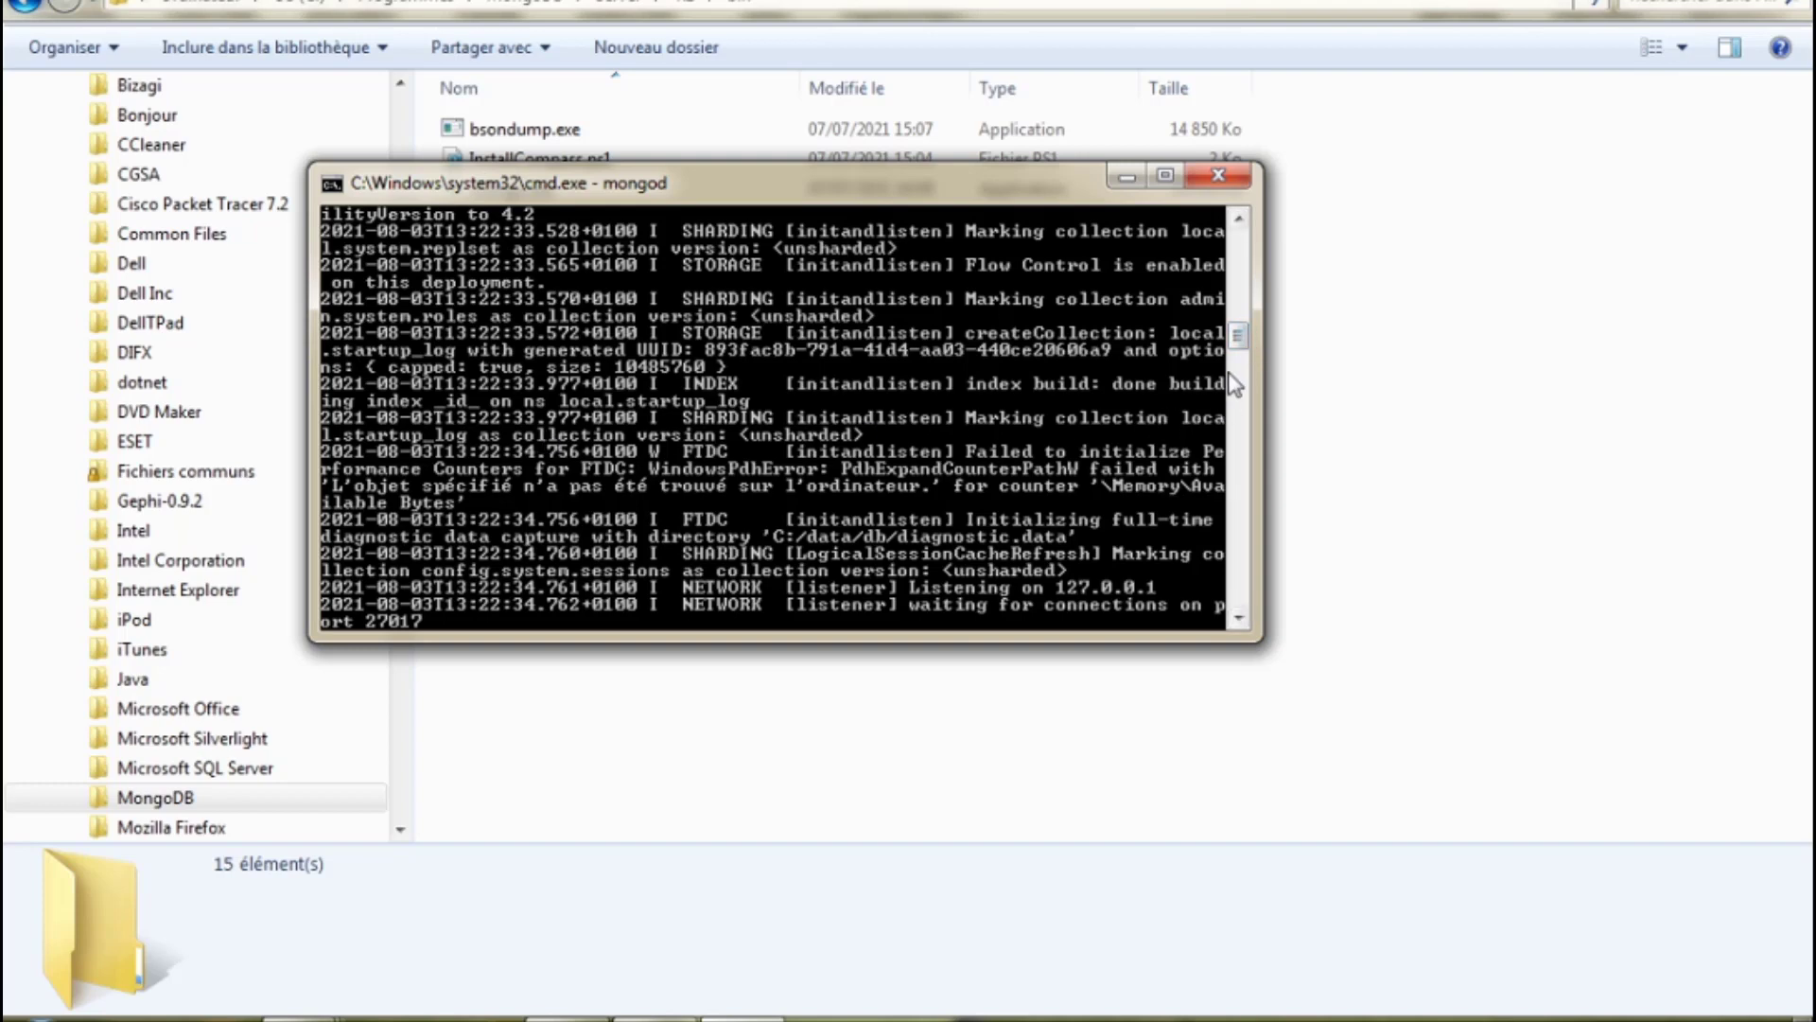
pyautogui.moveTo(1240, 350); pyautogui.dragTo(1242, 263)
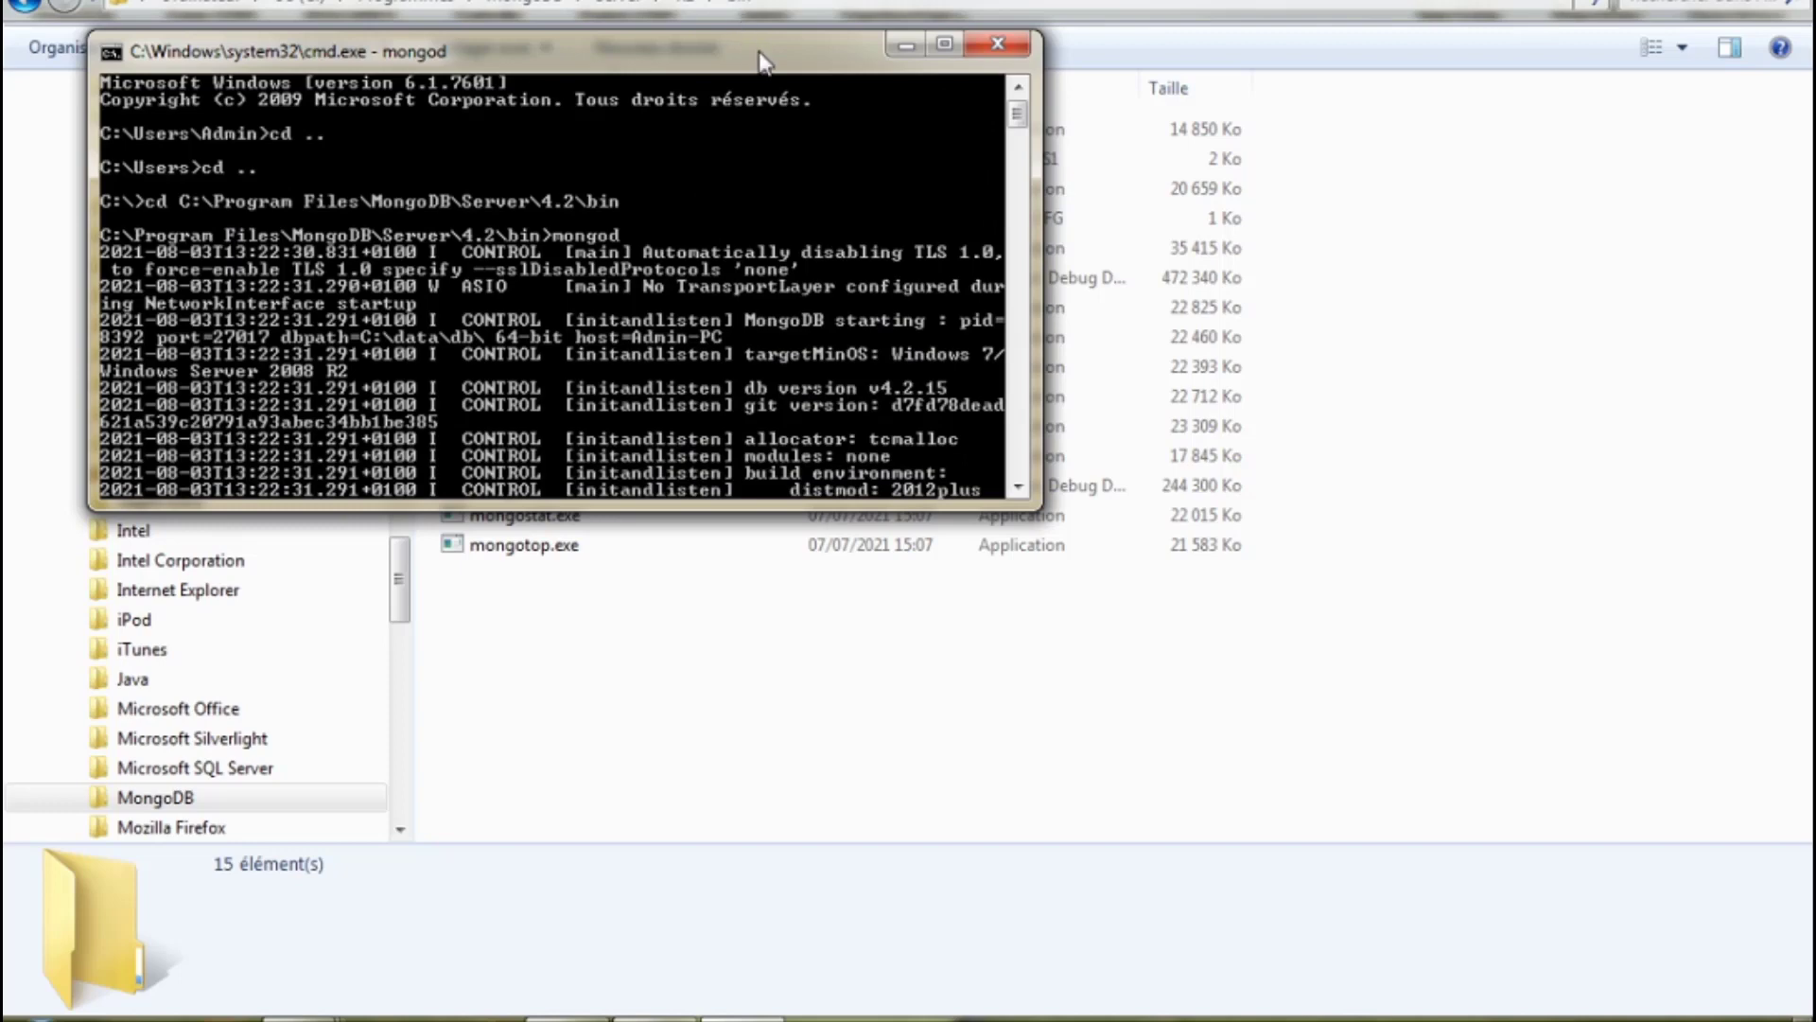
# Shake the console window so only Command Prompt stays over the desktop.
pyautogui.moveTo(759, 62); pyautogui.dragTo(816, 96)
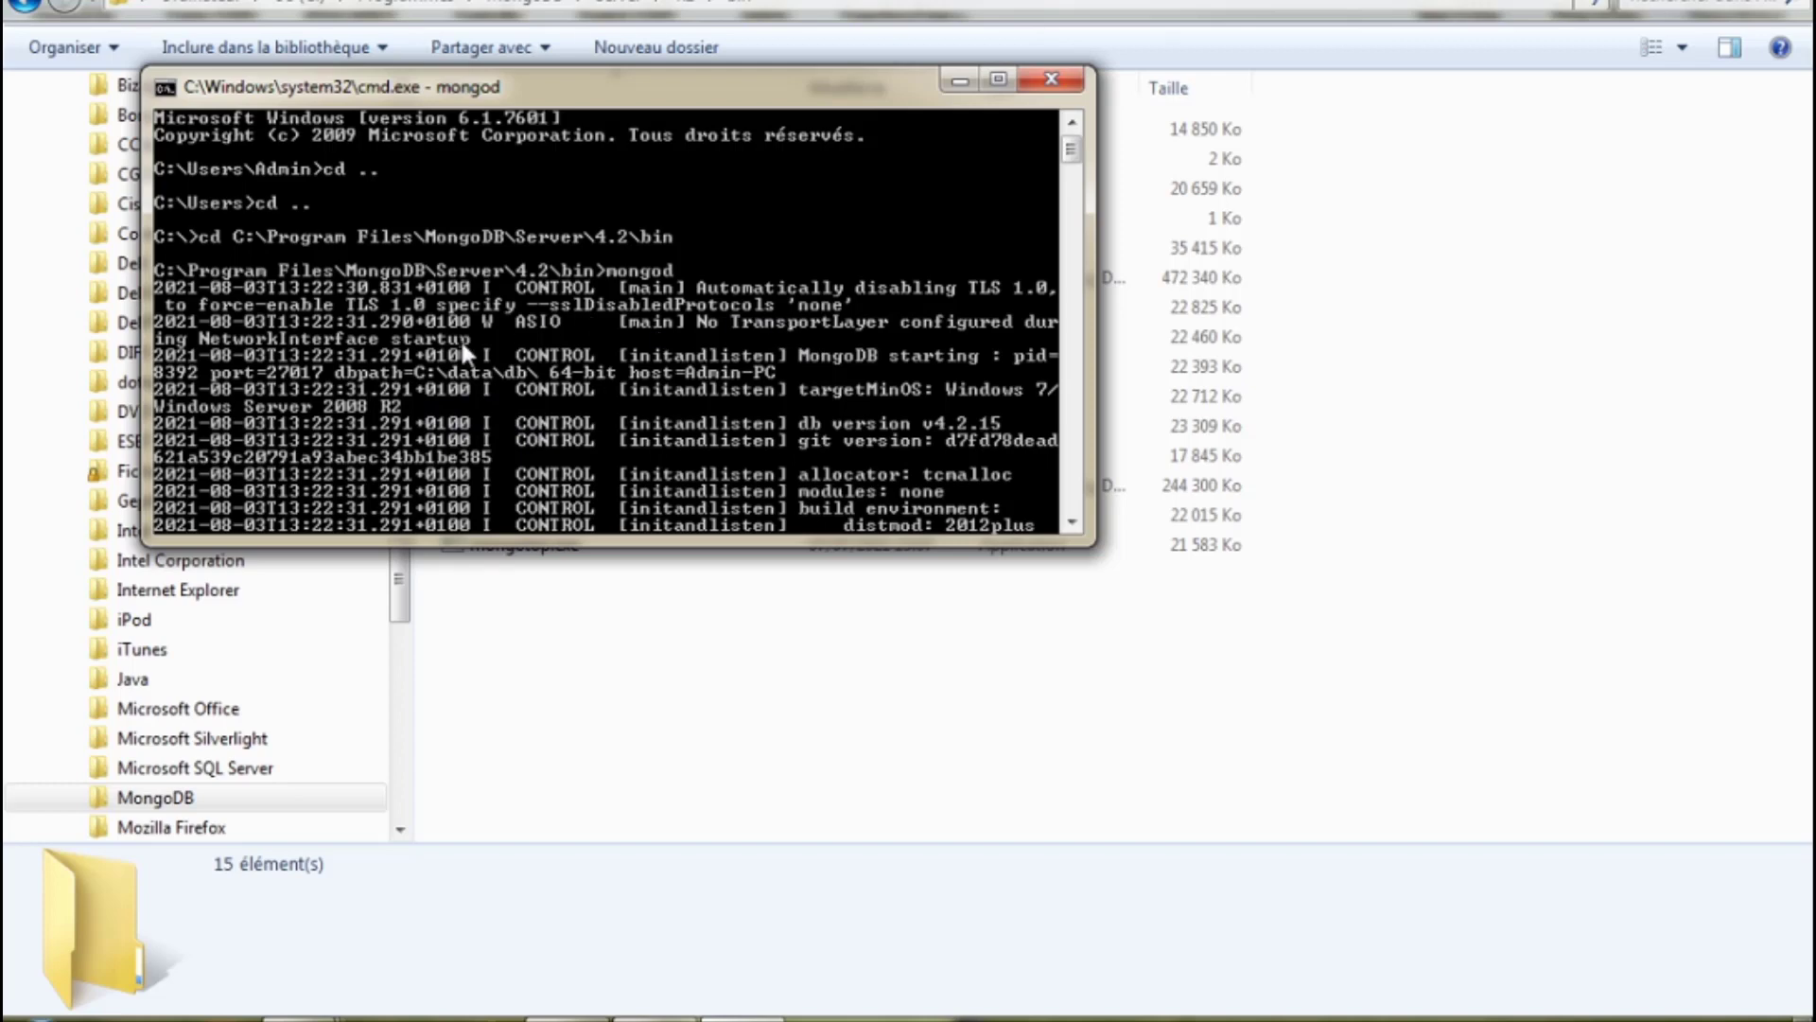
pyautogui.moveTo(756, 96); pyautogui.dragTo(621, 108)
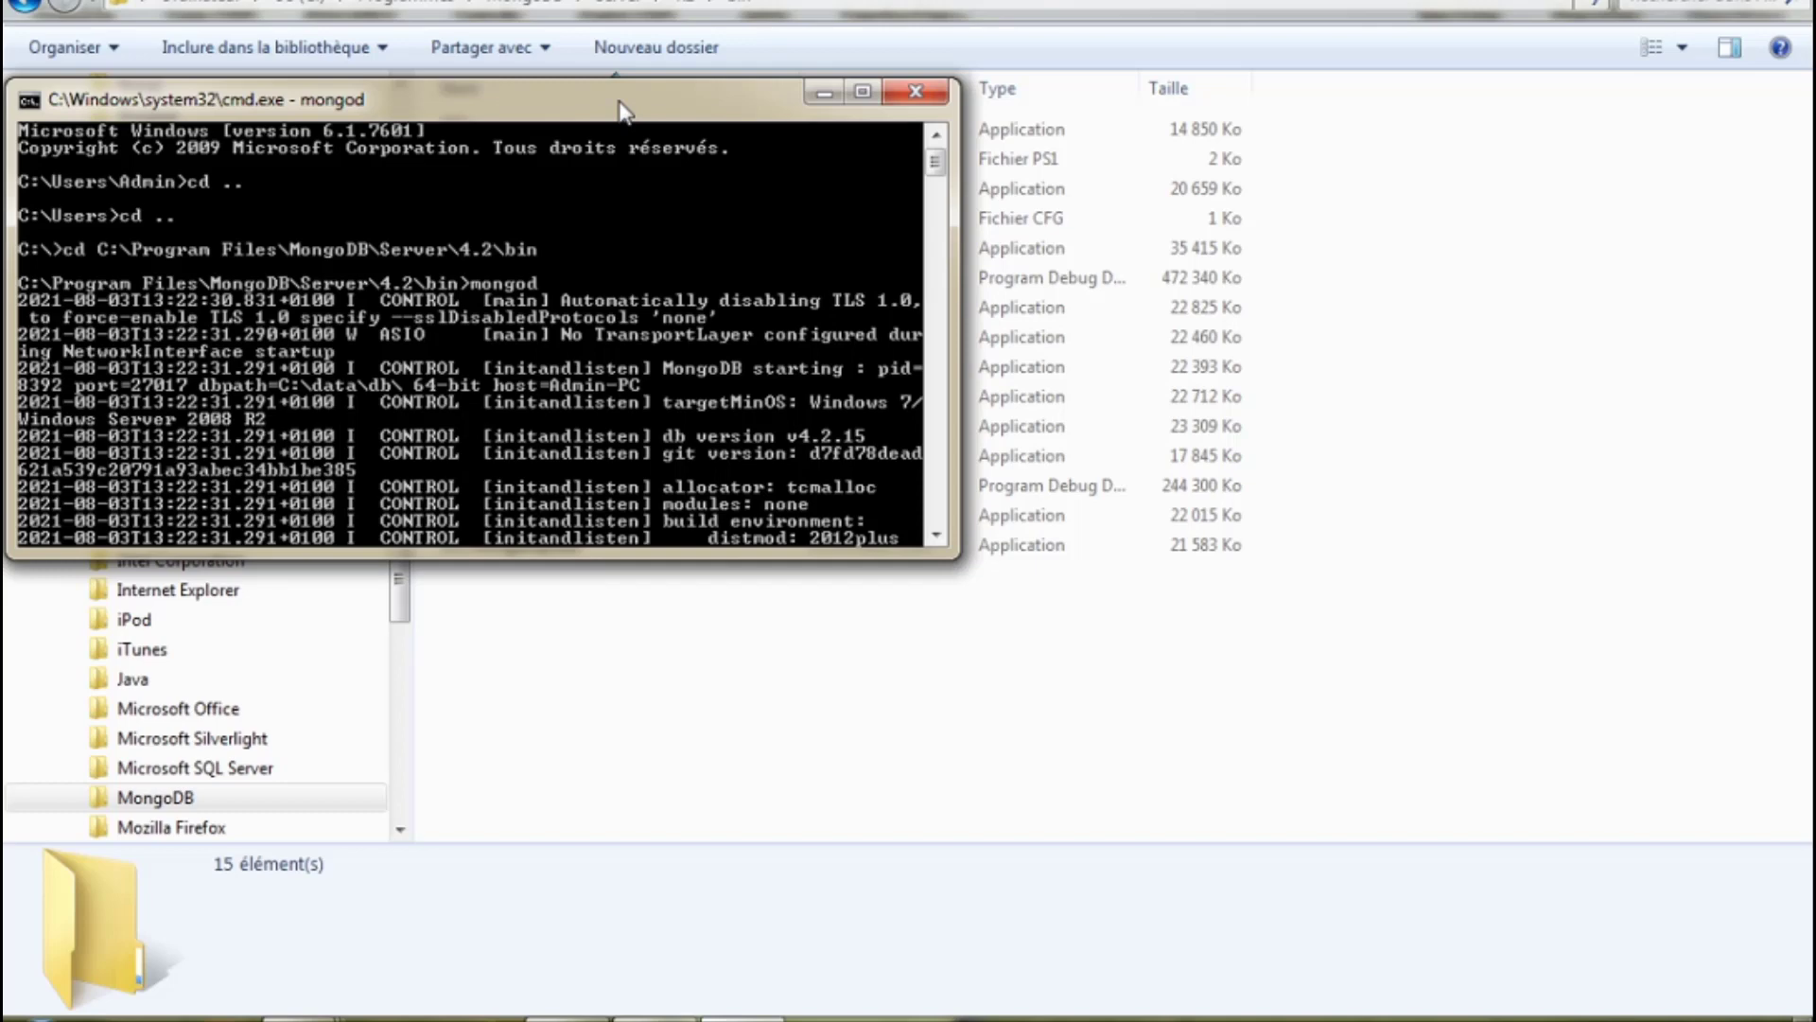
pyautogui.moveTo(620, 111); pyautogui.dragTo(617, 111)
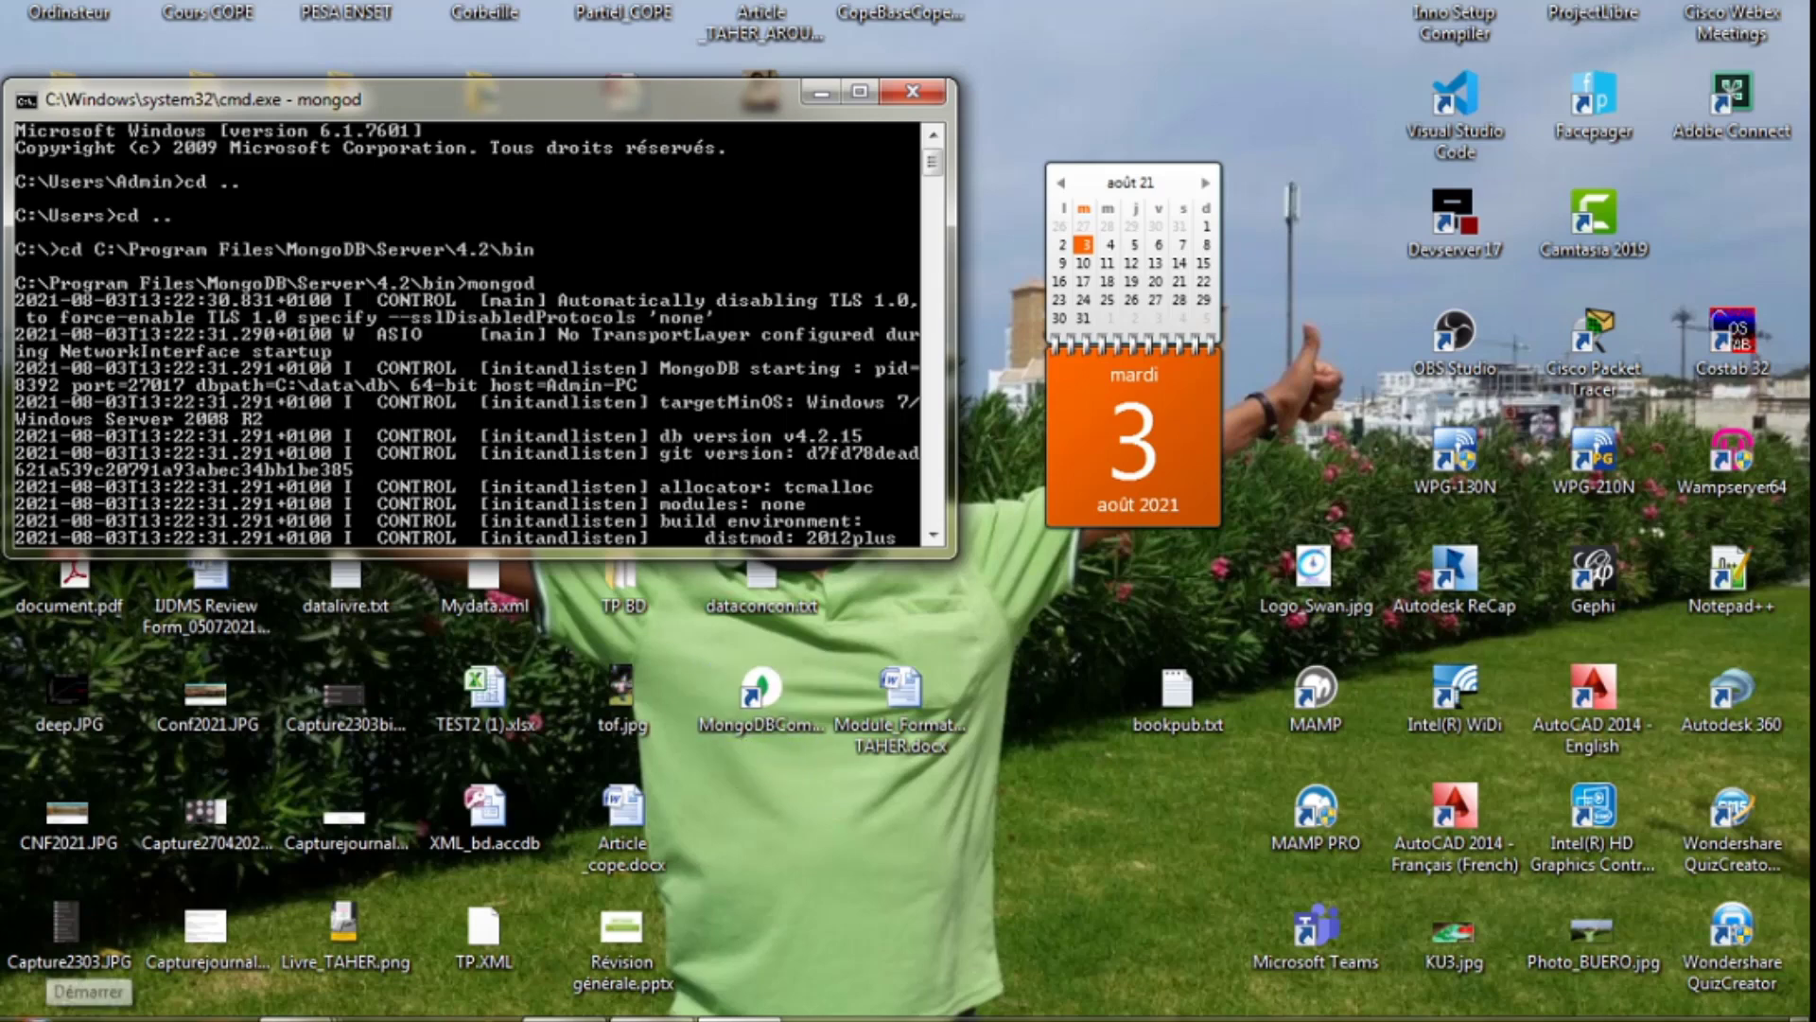
# Launch MongoDBCompass from the Démarrer Start menu.
pyautogui.click(23, 1016)
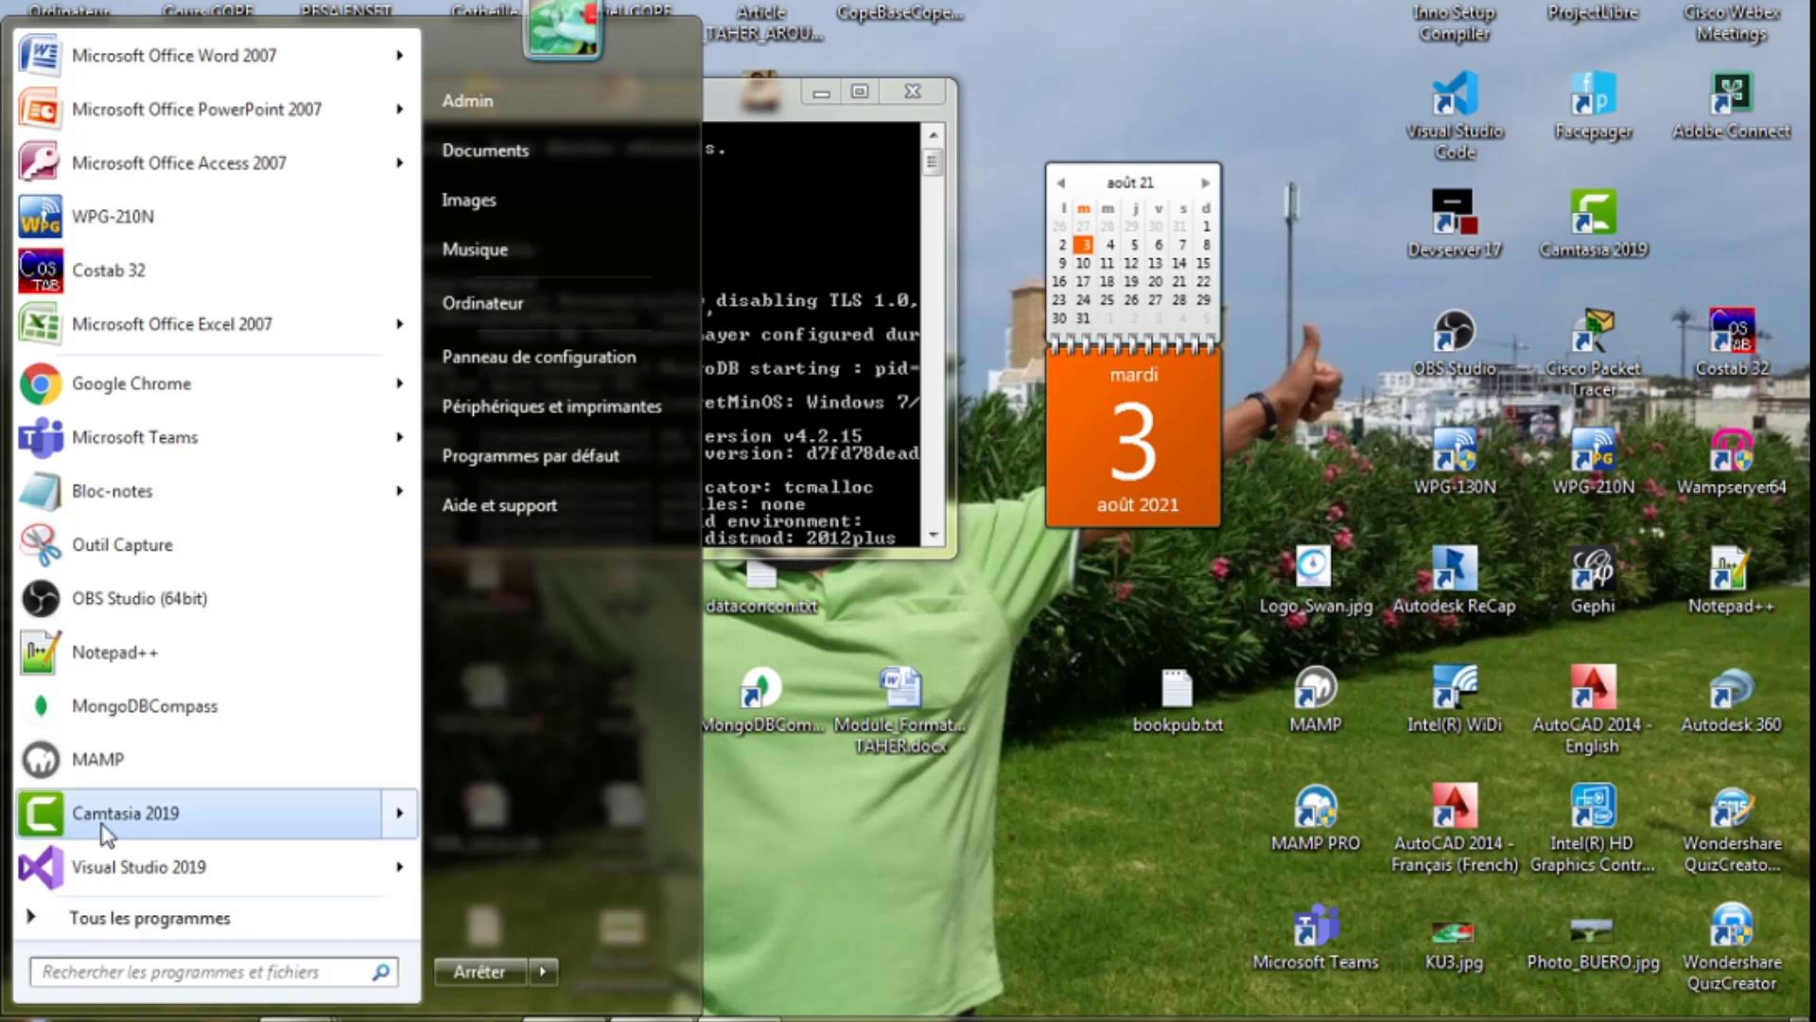
pyautogui.click(133, 719)
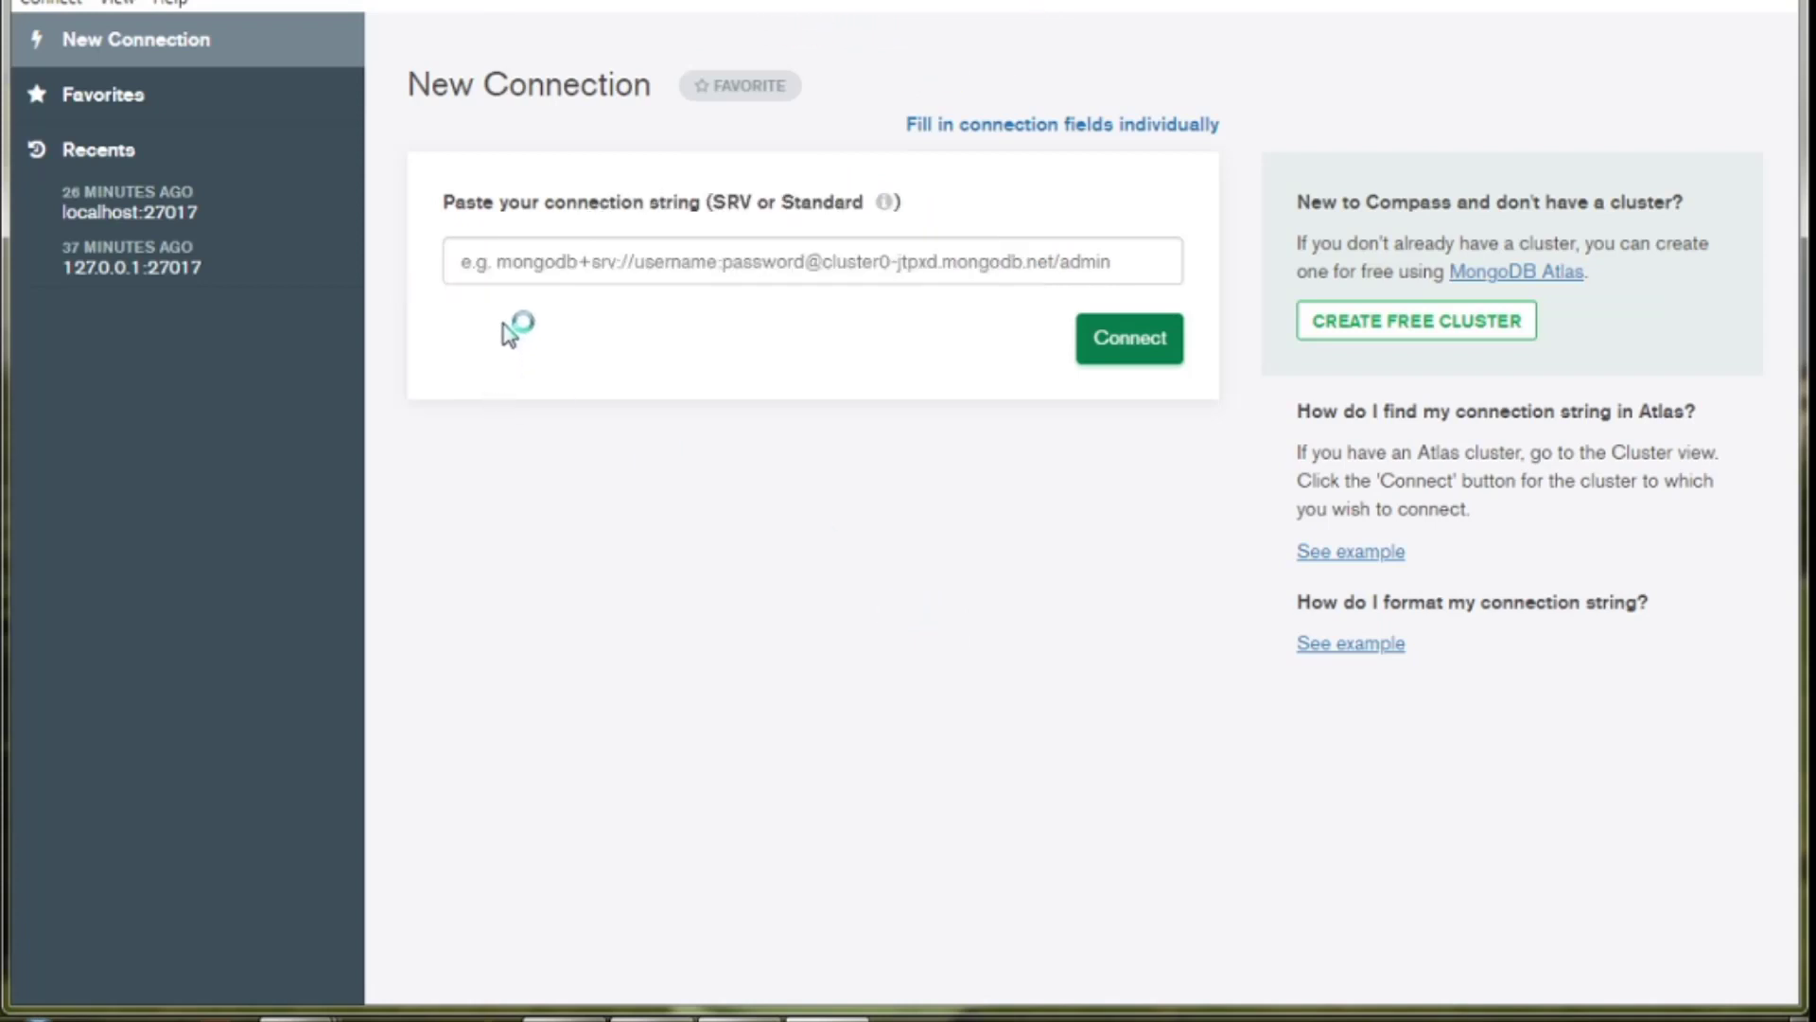
# Enter the connection string mongodb://127.0.0.1:27017, replacing the partly typed 'local' host.
pyautogui.click(501, 279)
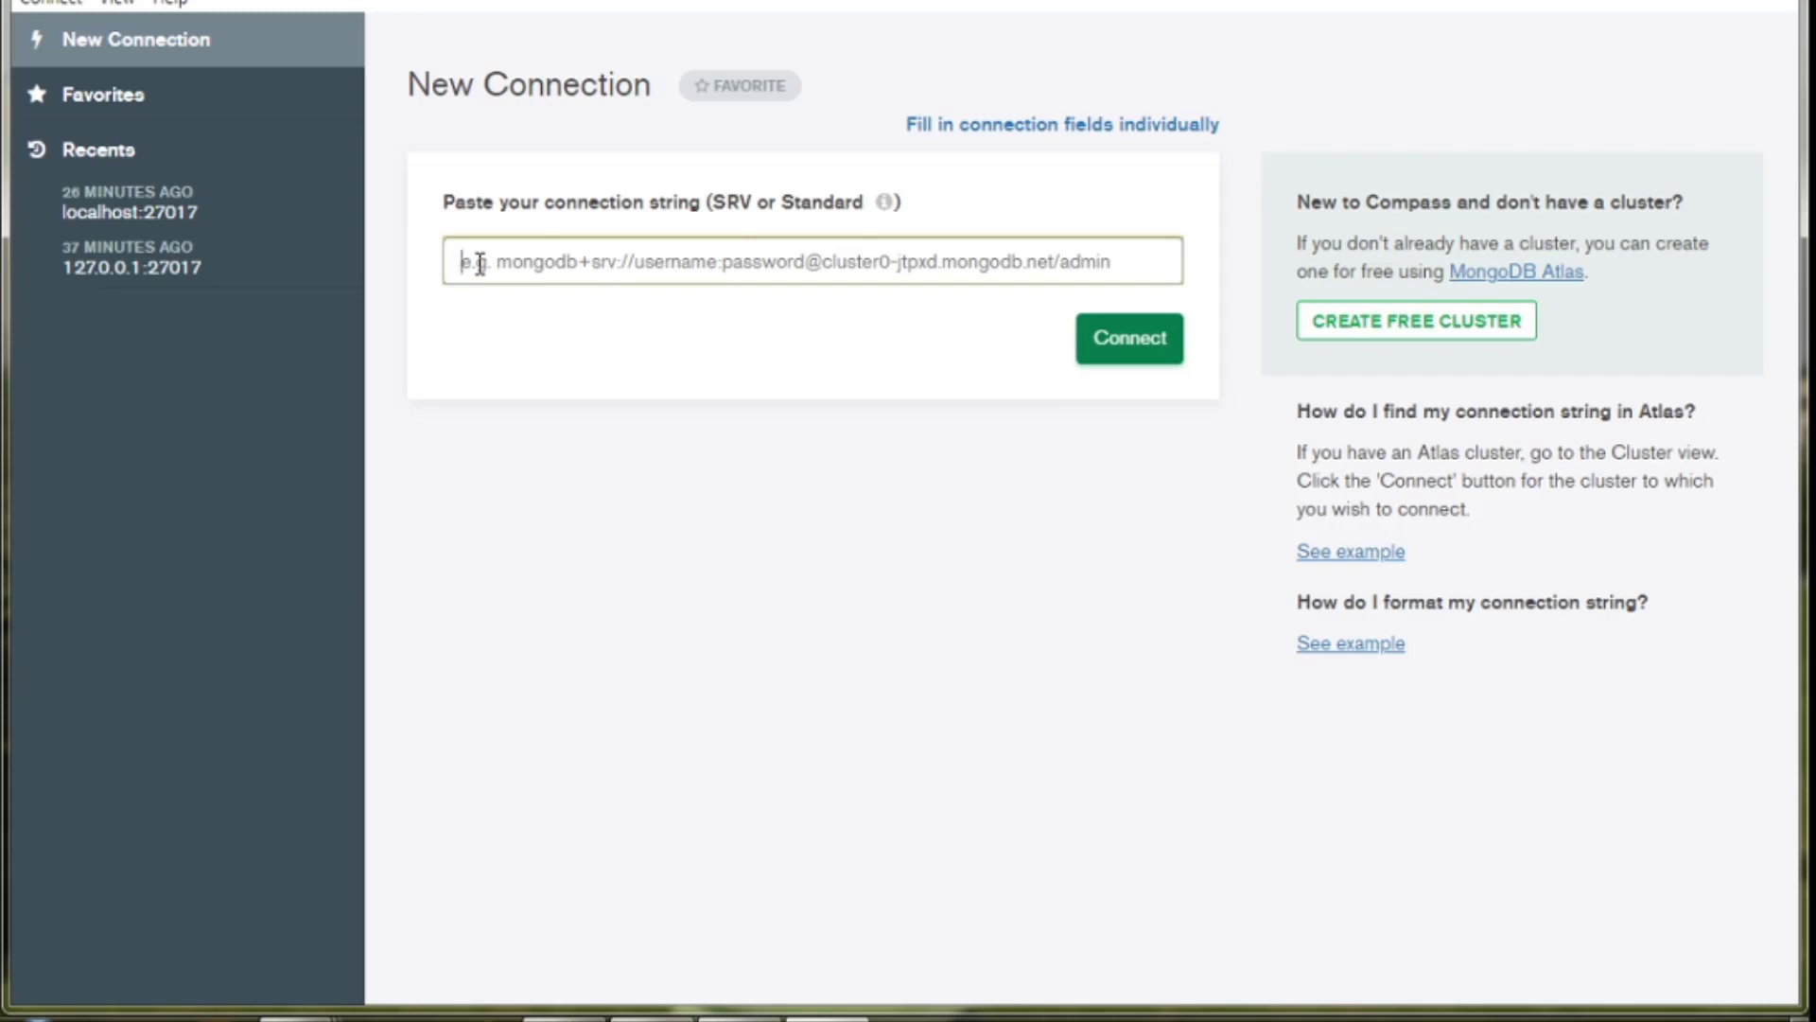
pyautogui.write('mo')
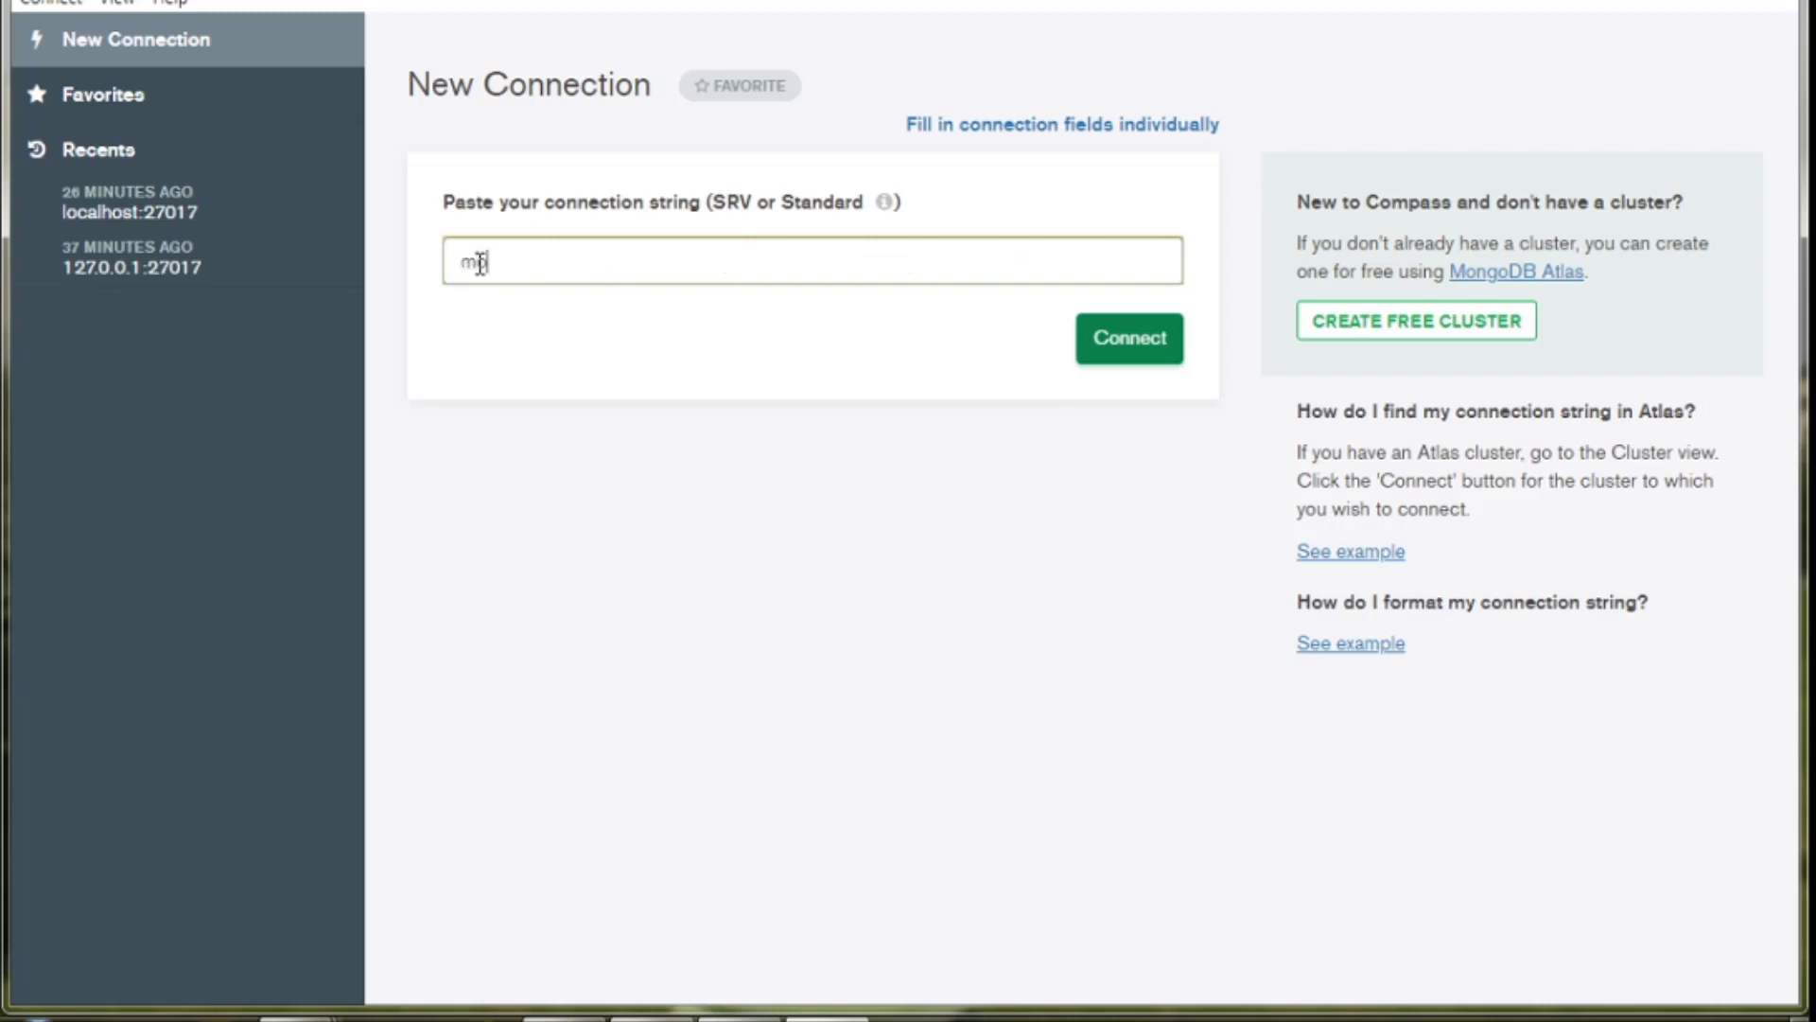
pyautogui.write('ngodb://')
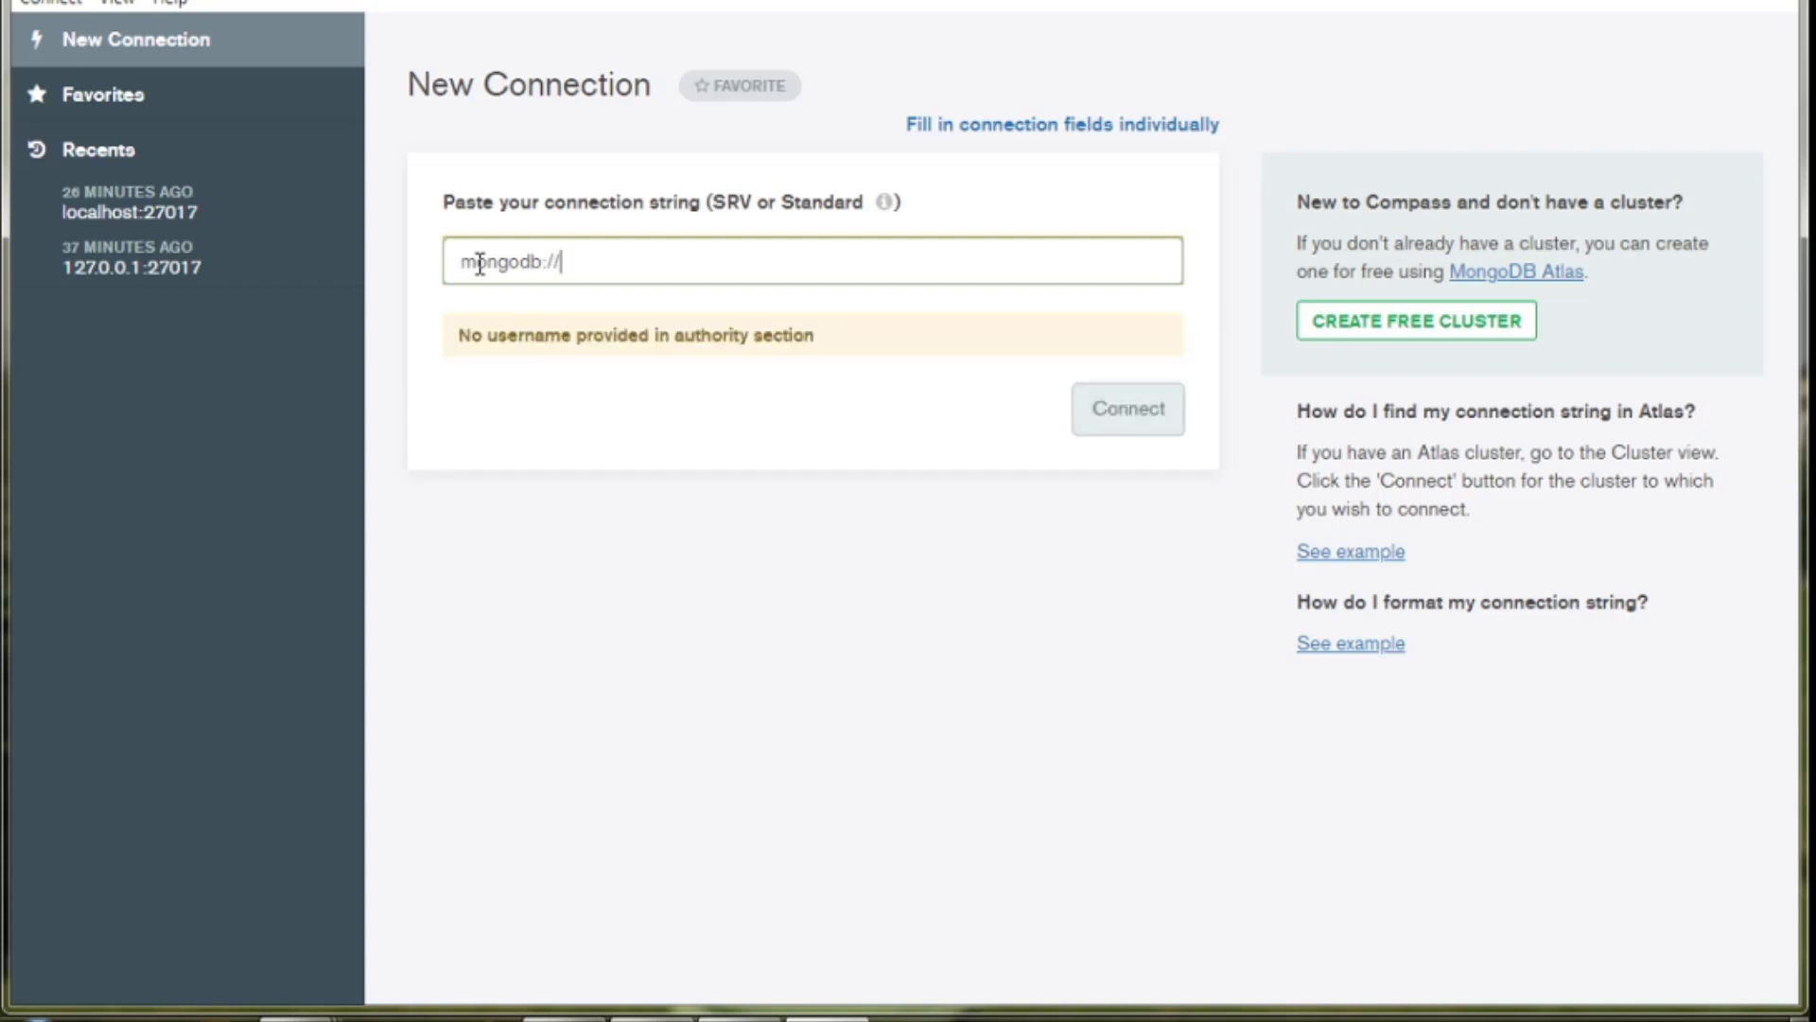
pyautogui.write('local')
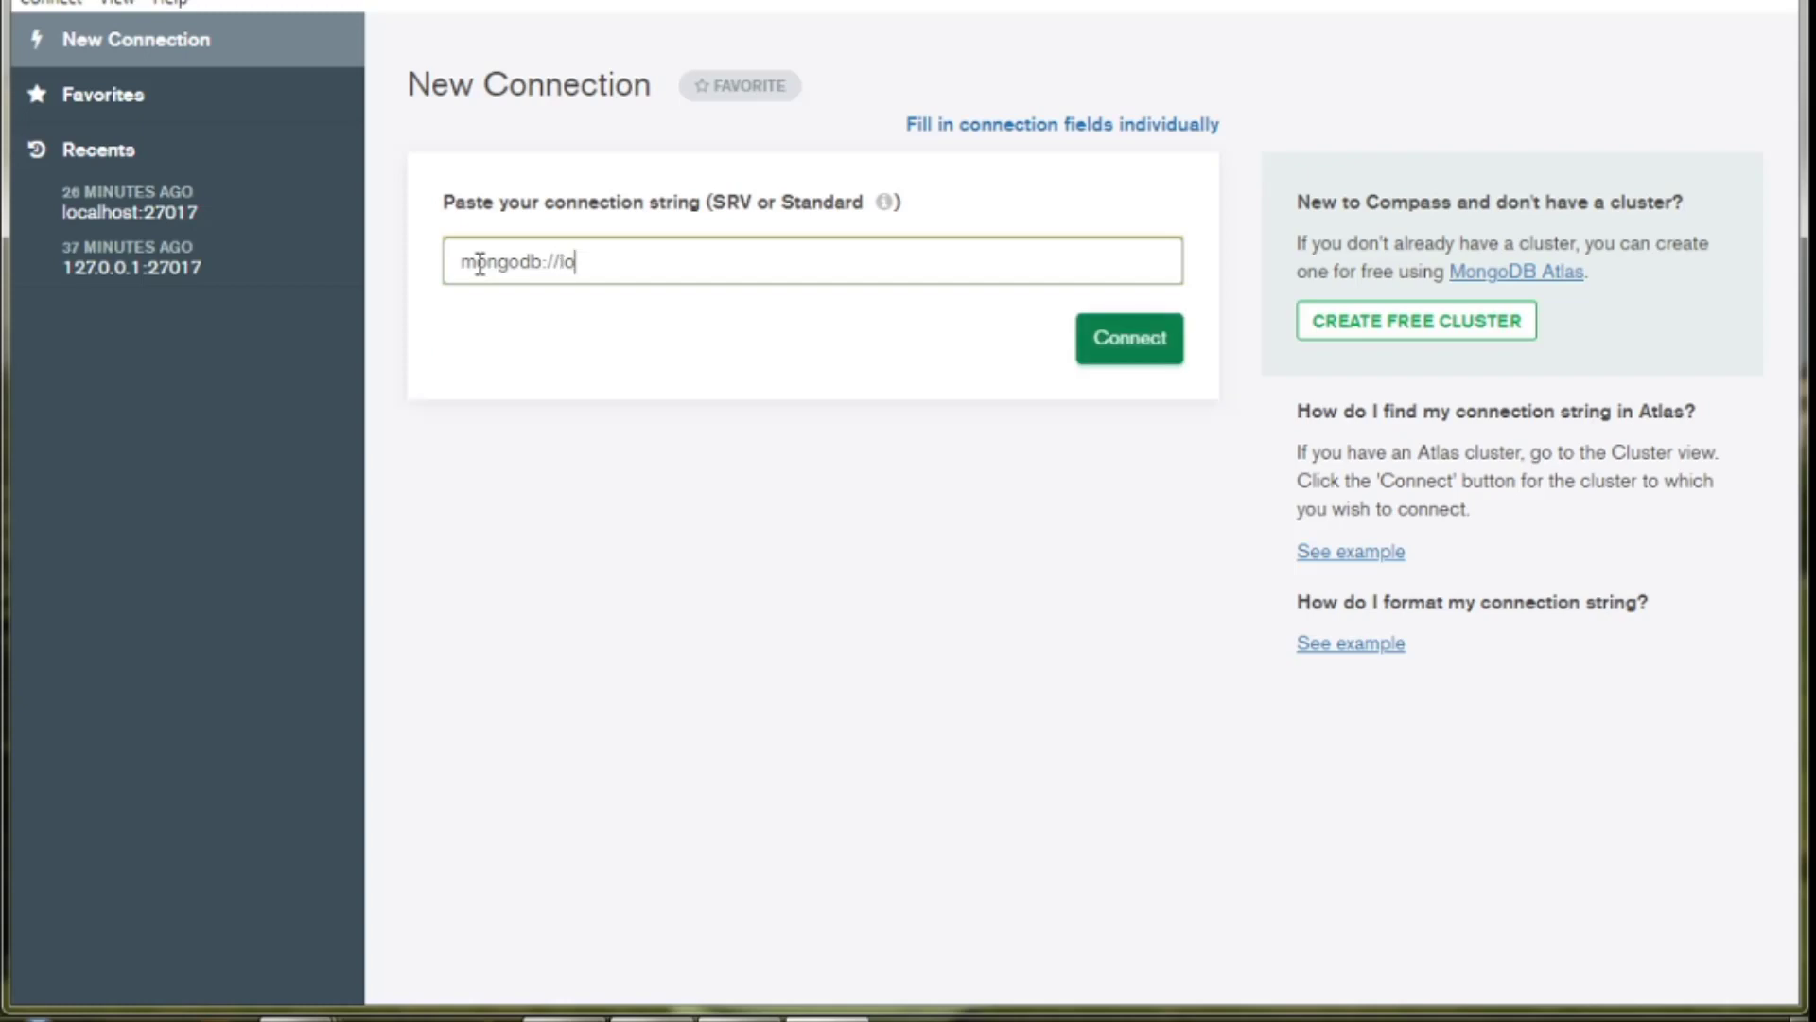
pyautogui.press('BackSpace')
pyautogui.press('BackSpace')
pyautogui.press('BackSpace')
pyautogui.press('BackSpace')
pyautogui.press('BackSpace')
pyautogui.write('1')
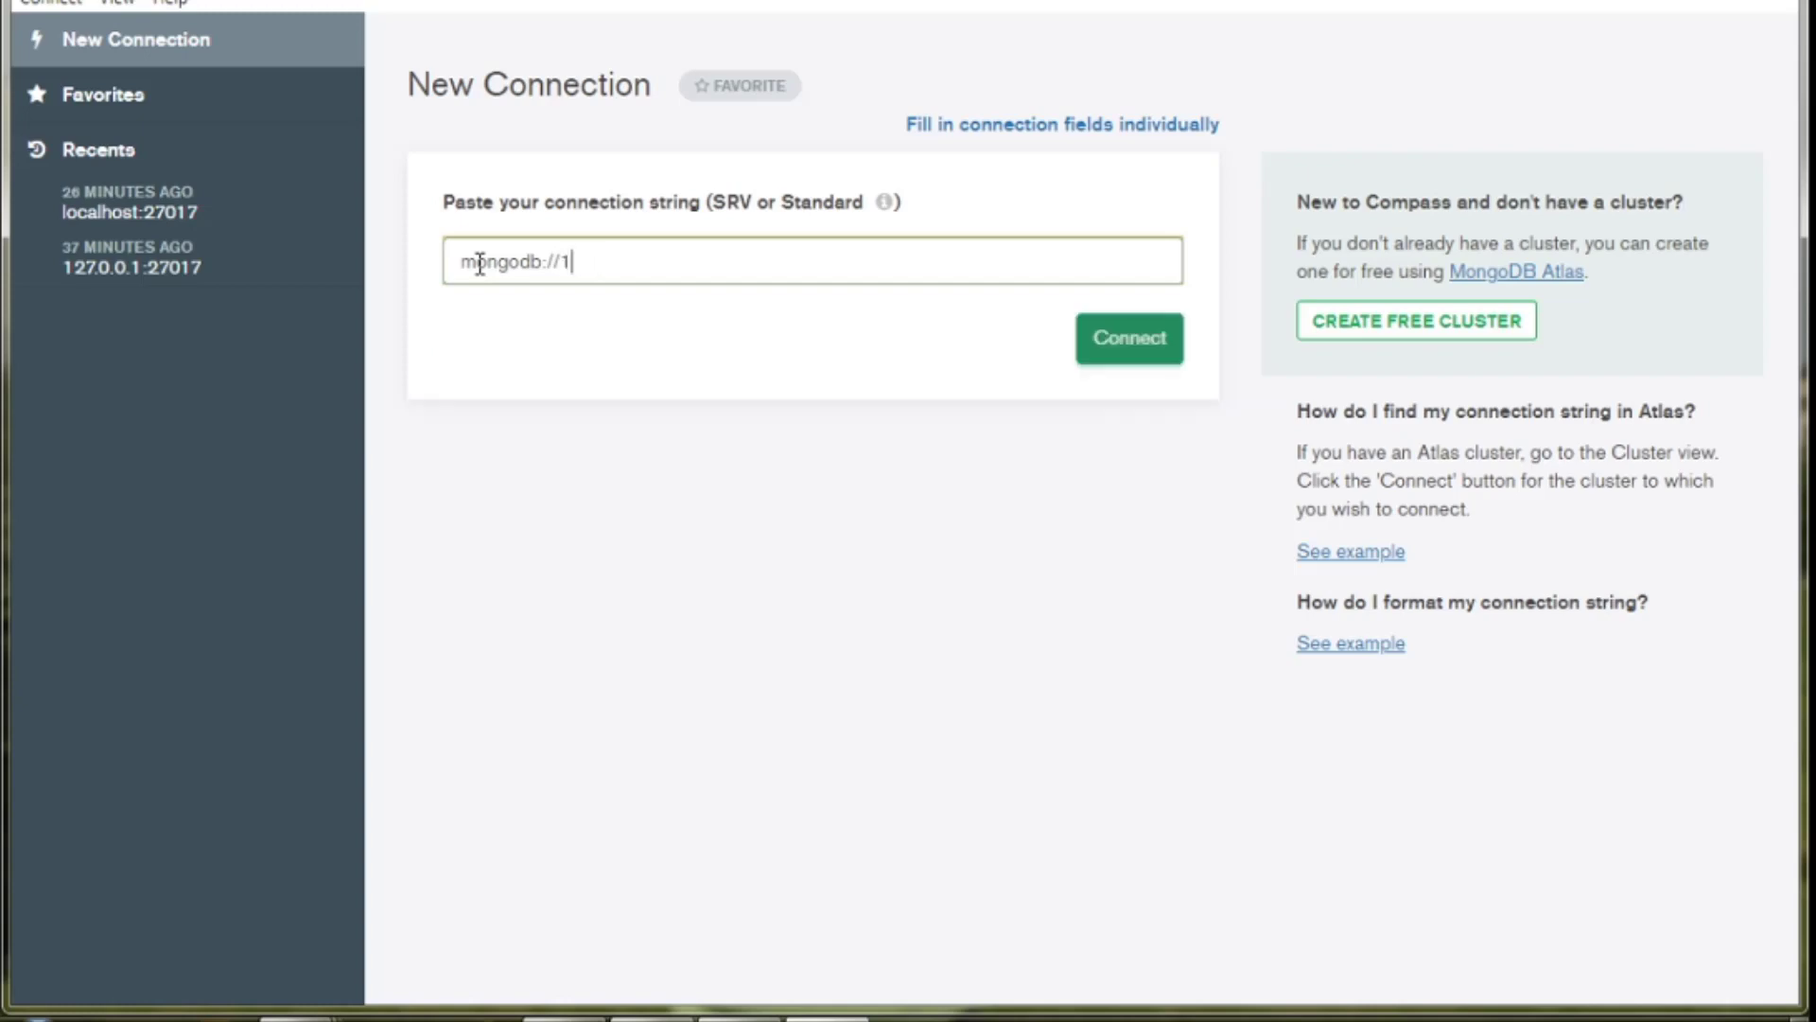
pyautogui.write('27.0.0.1')
pyautogui.moveTo(651, 274); pyautogui.dragTo(566, 274)
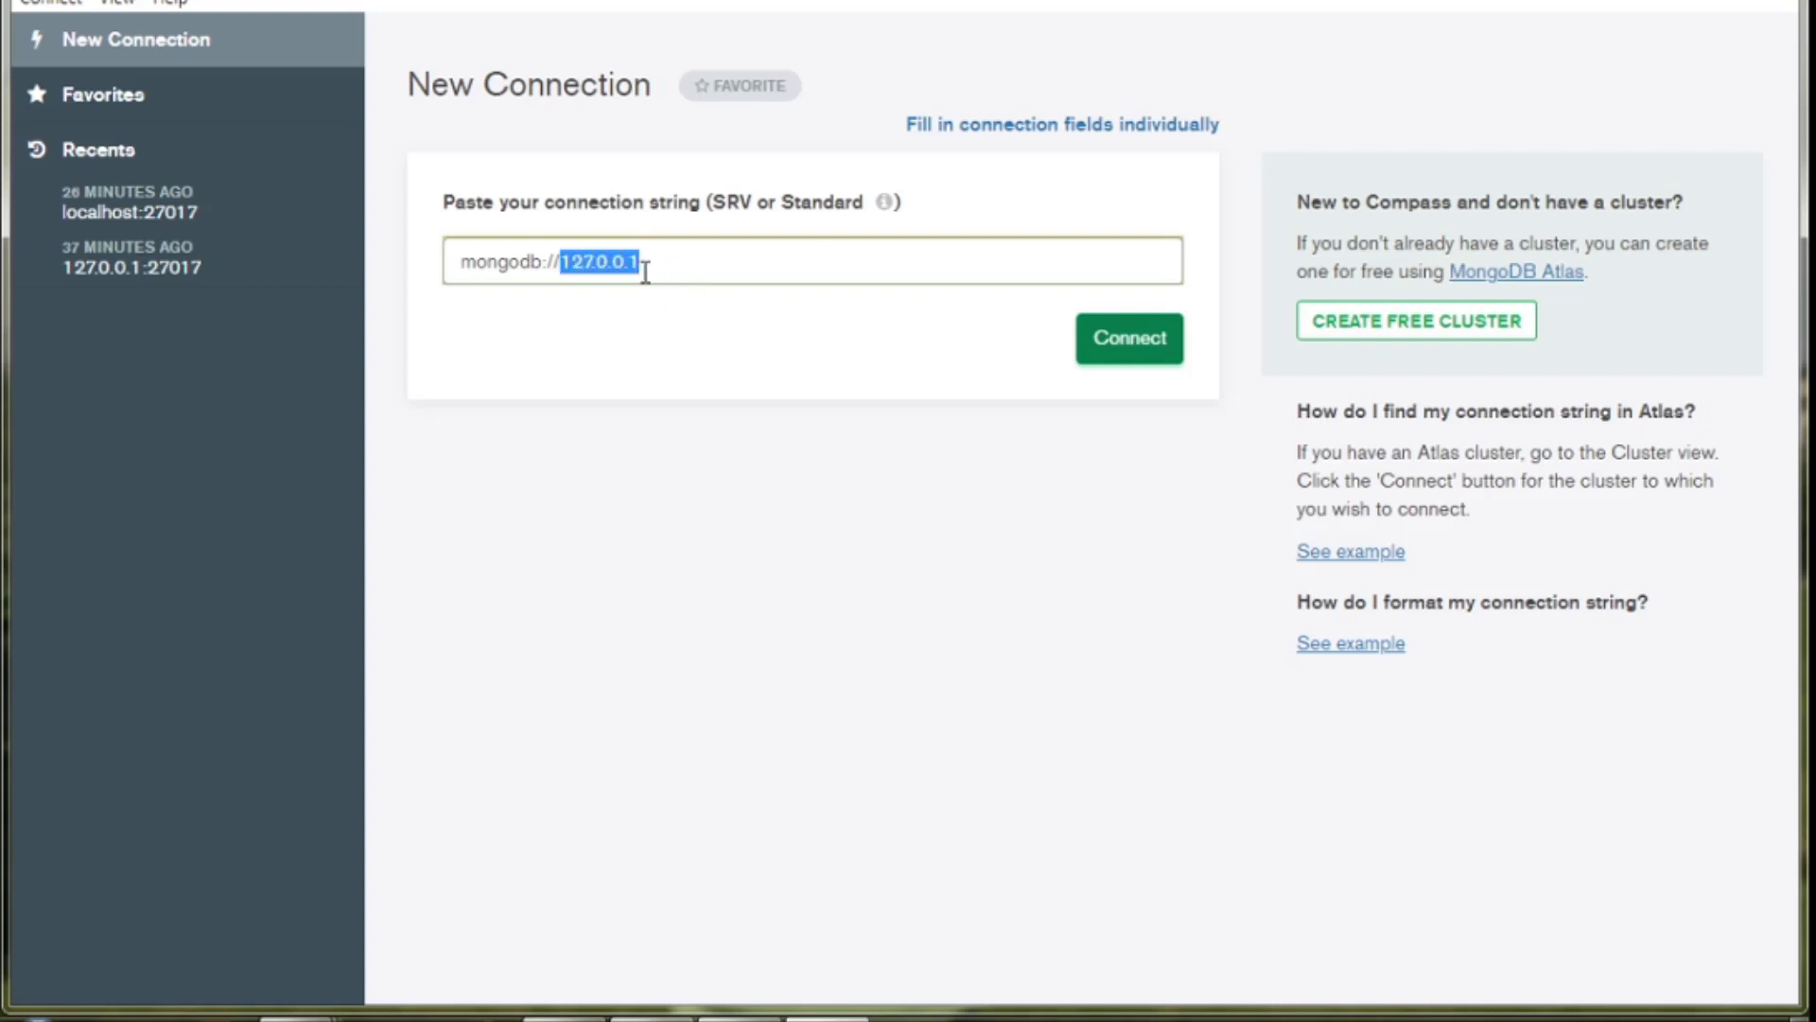
pyautogui.click(662, 271)
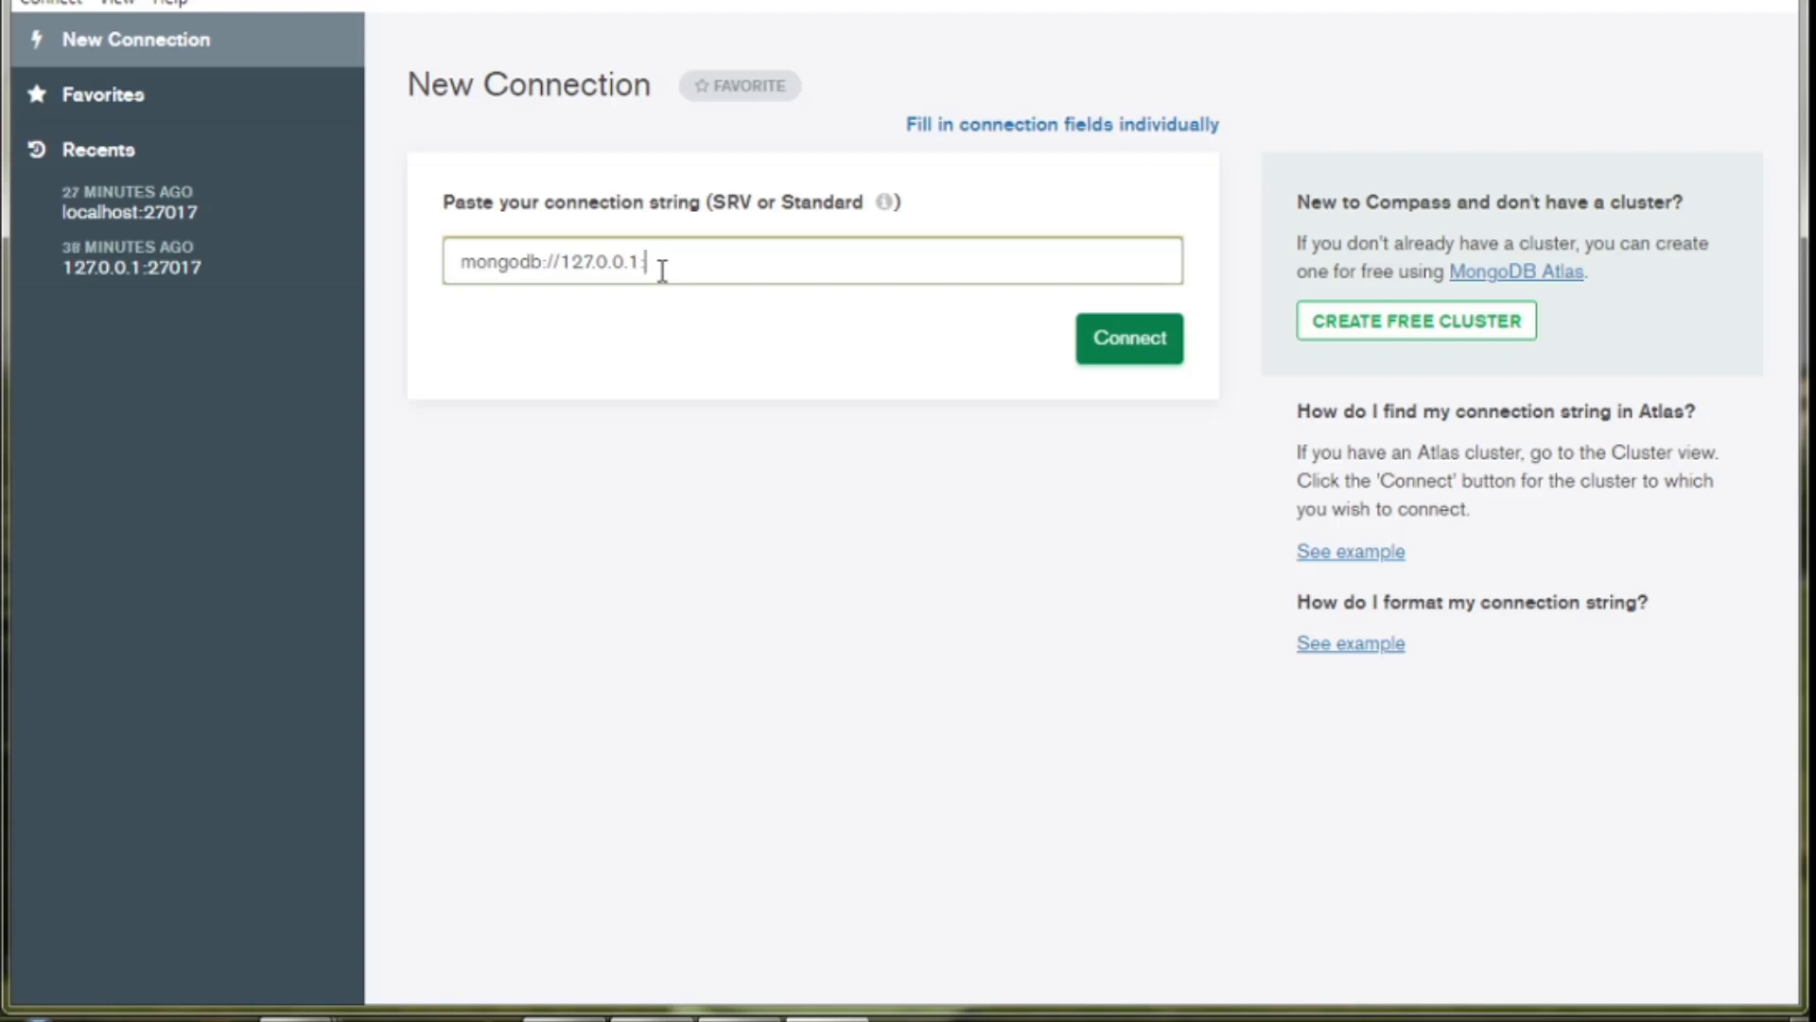
pyautogui.write(':27017')
# Connect to the 127.0.0.1:27017 server.
pyautogui.click(1123, 364)
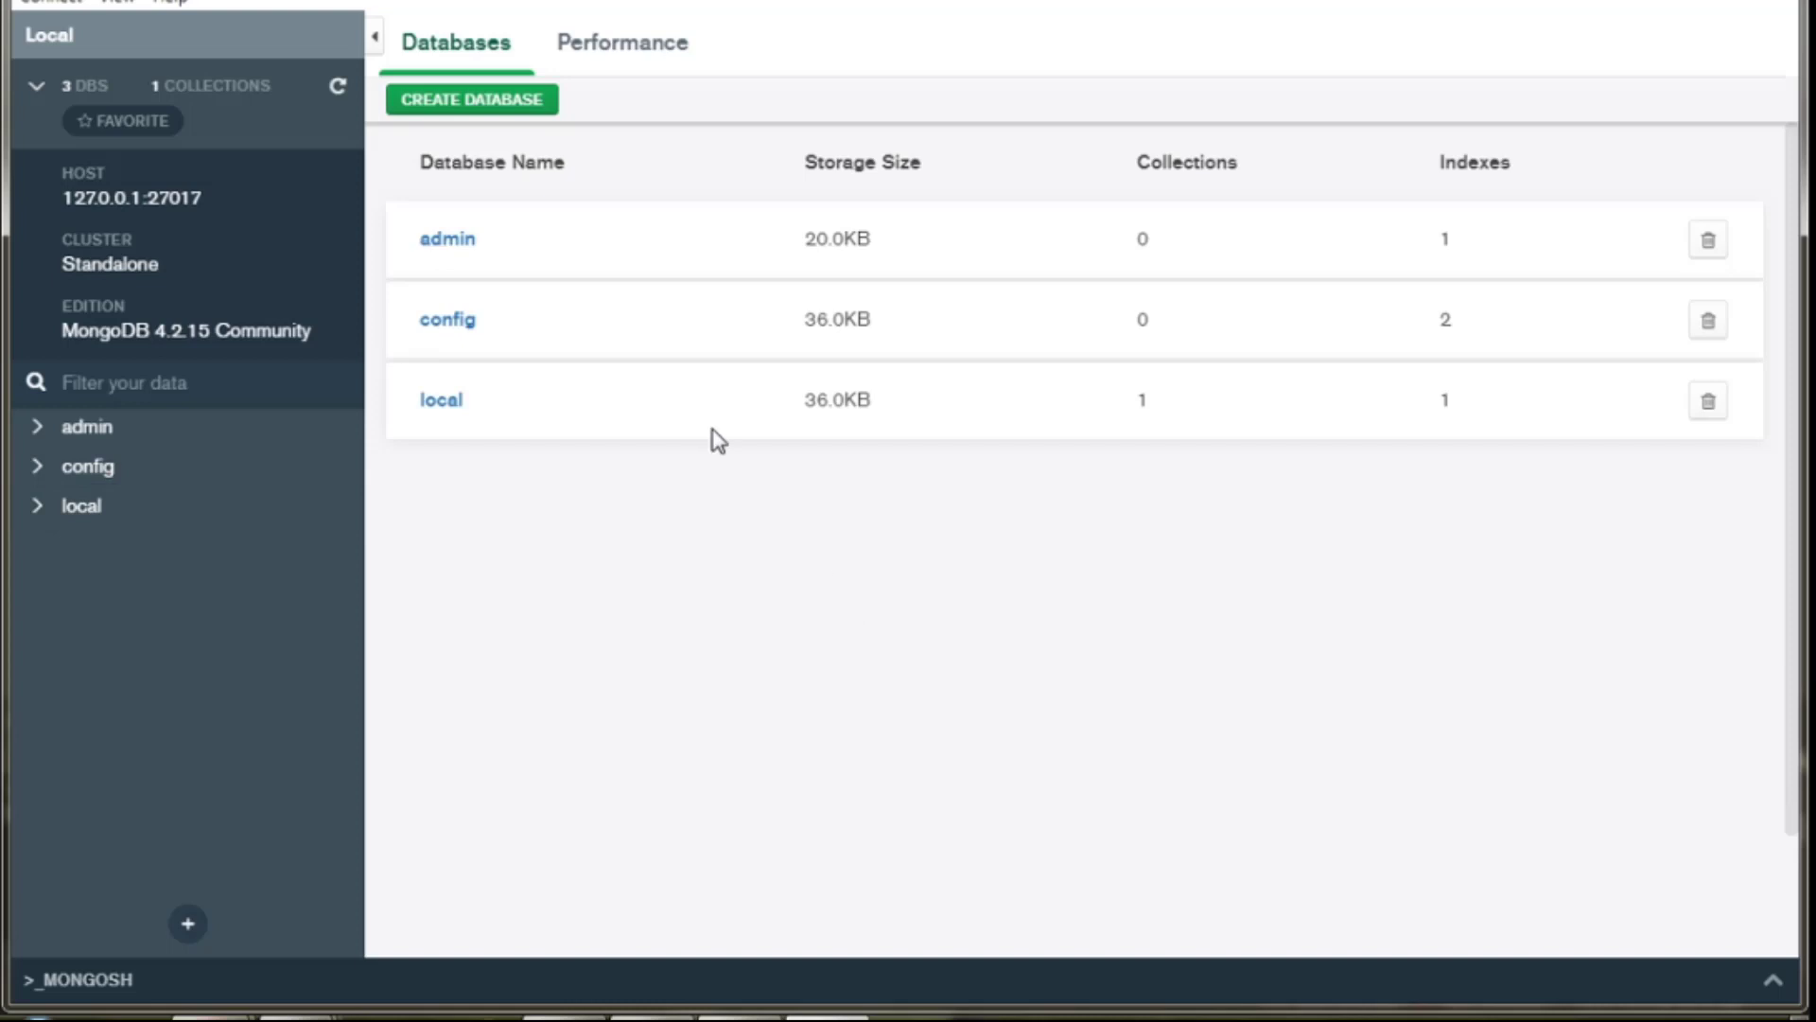
# Create database SchoolDb with collection SchoolCollection, leaving Capped and Custom Collation unchecked.
pyautogui.click(458, 108)
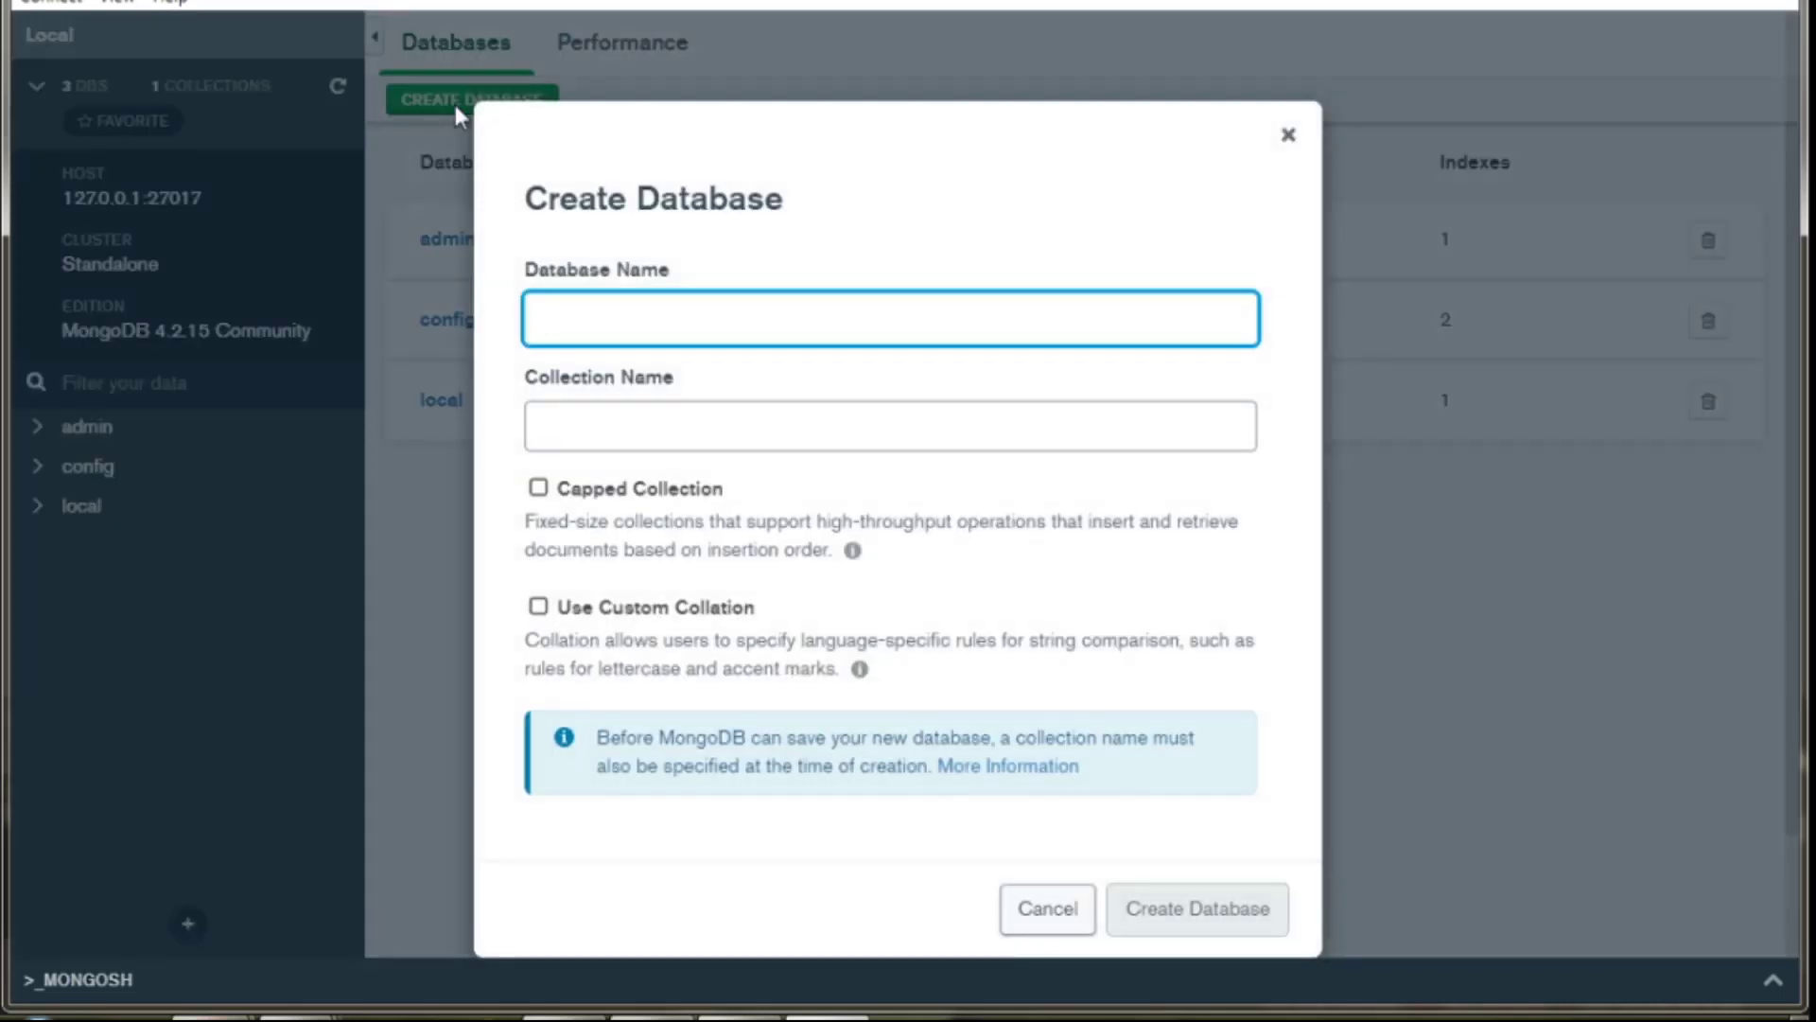
pyautogui.click(653, 327)
pyautogui.write('Scholl')
pyautogui.write('ol')
pyautogui.write('D')
pyautogui.write('b')
pyautogui.click(659, 404)
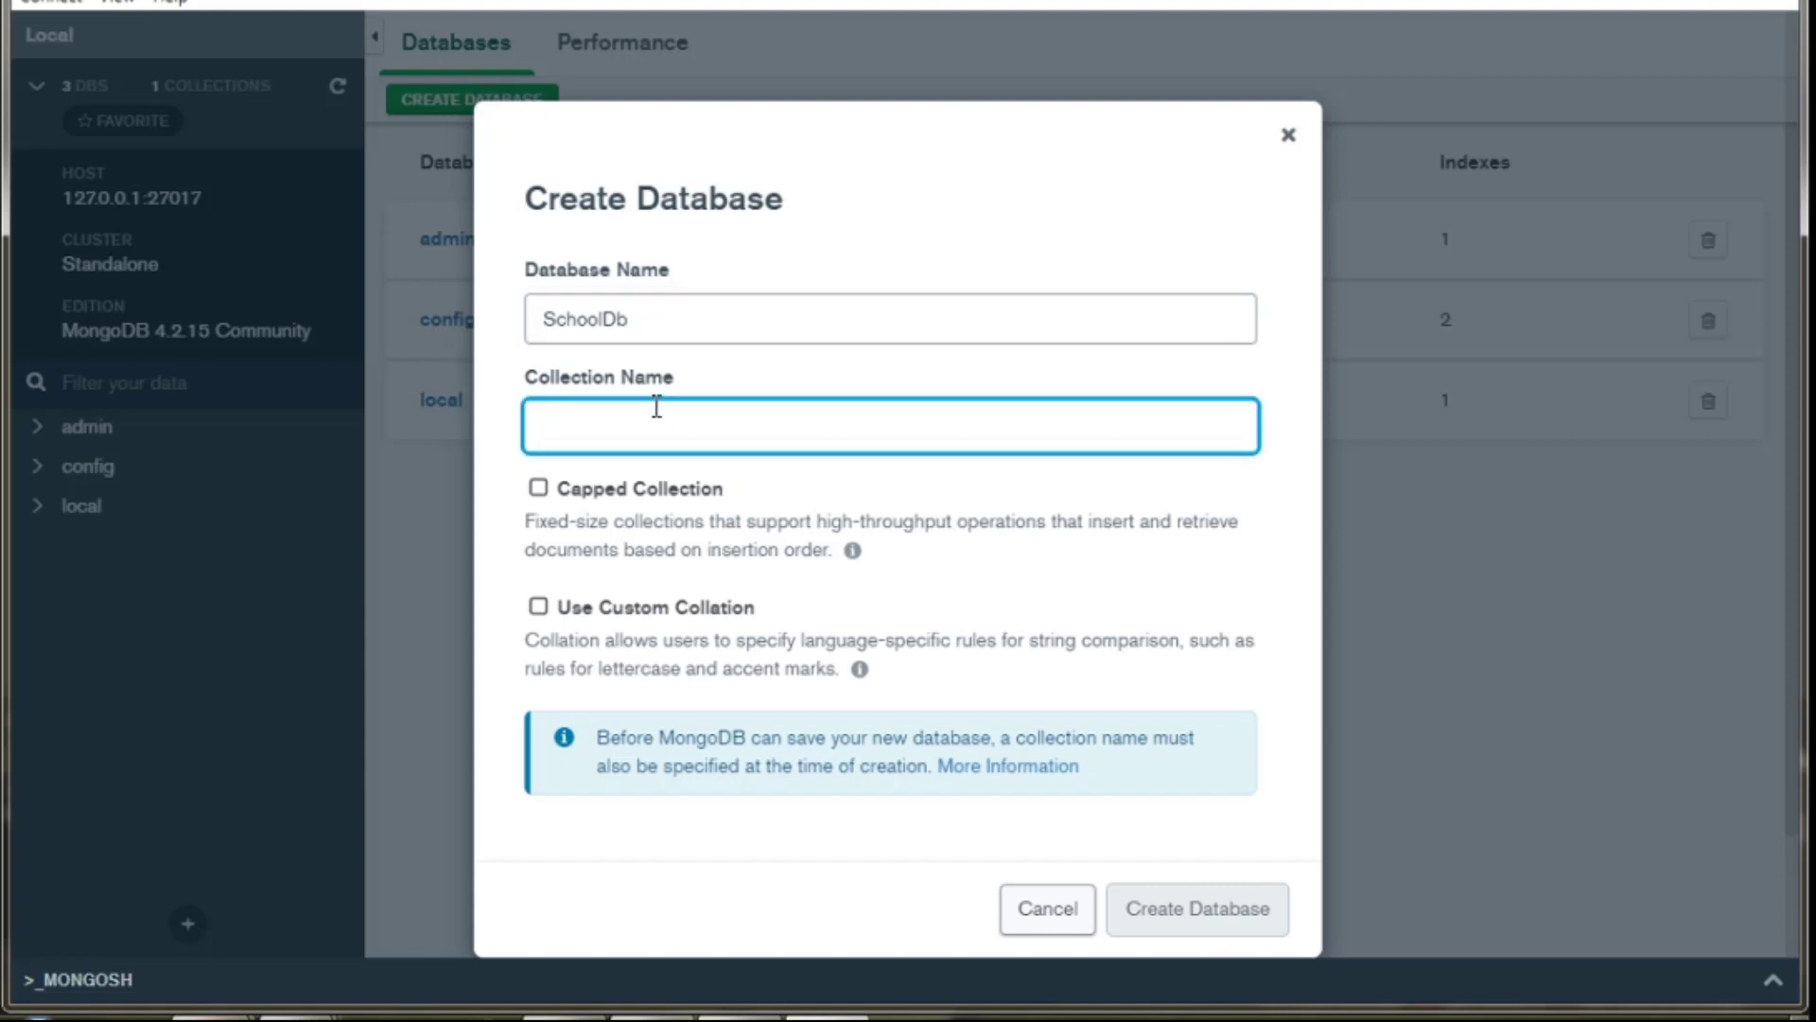
pyautogui.write('Sch')
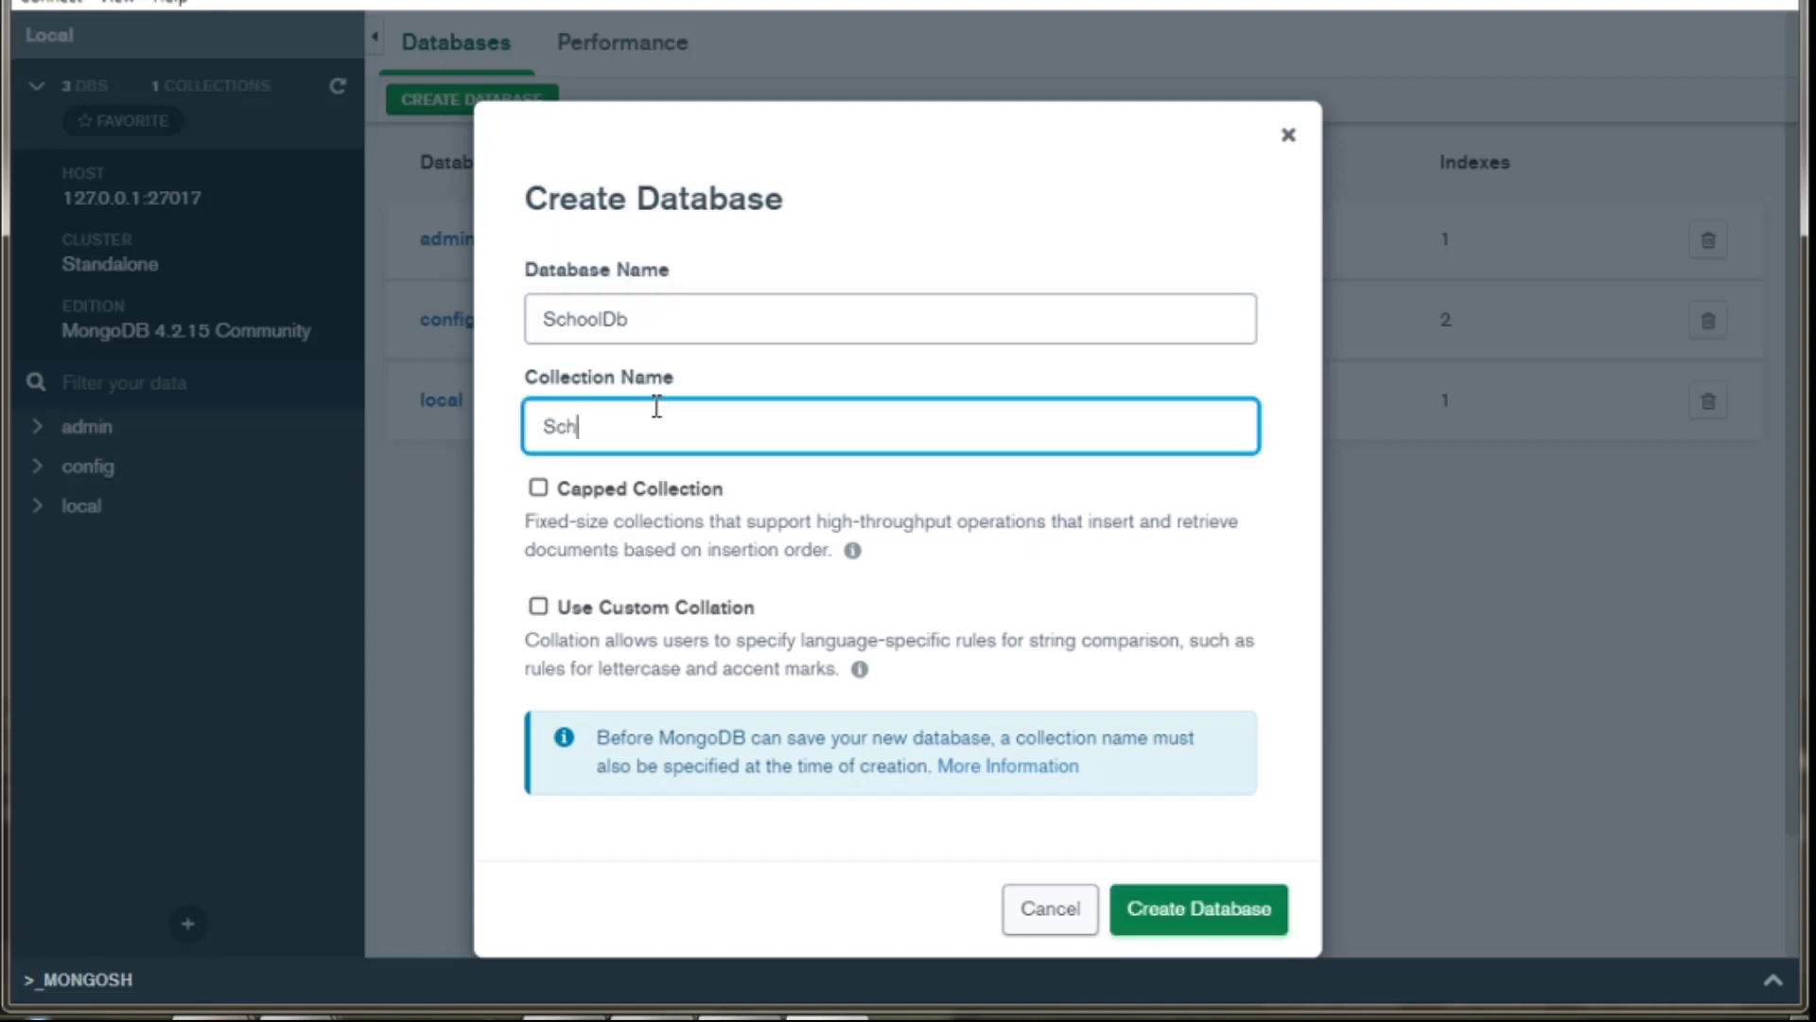
pyautogui.write('oolCollection')
pyautogui.click(543, 502)
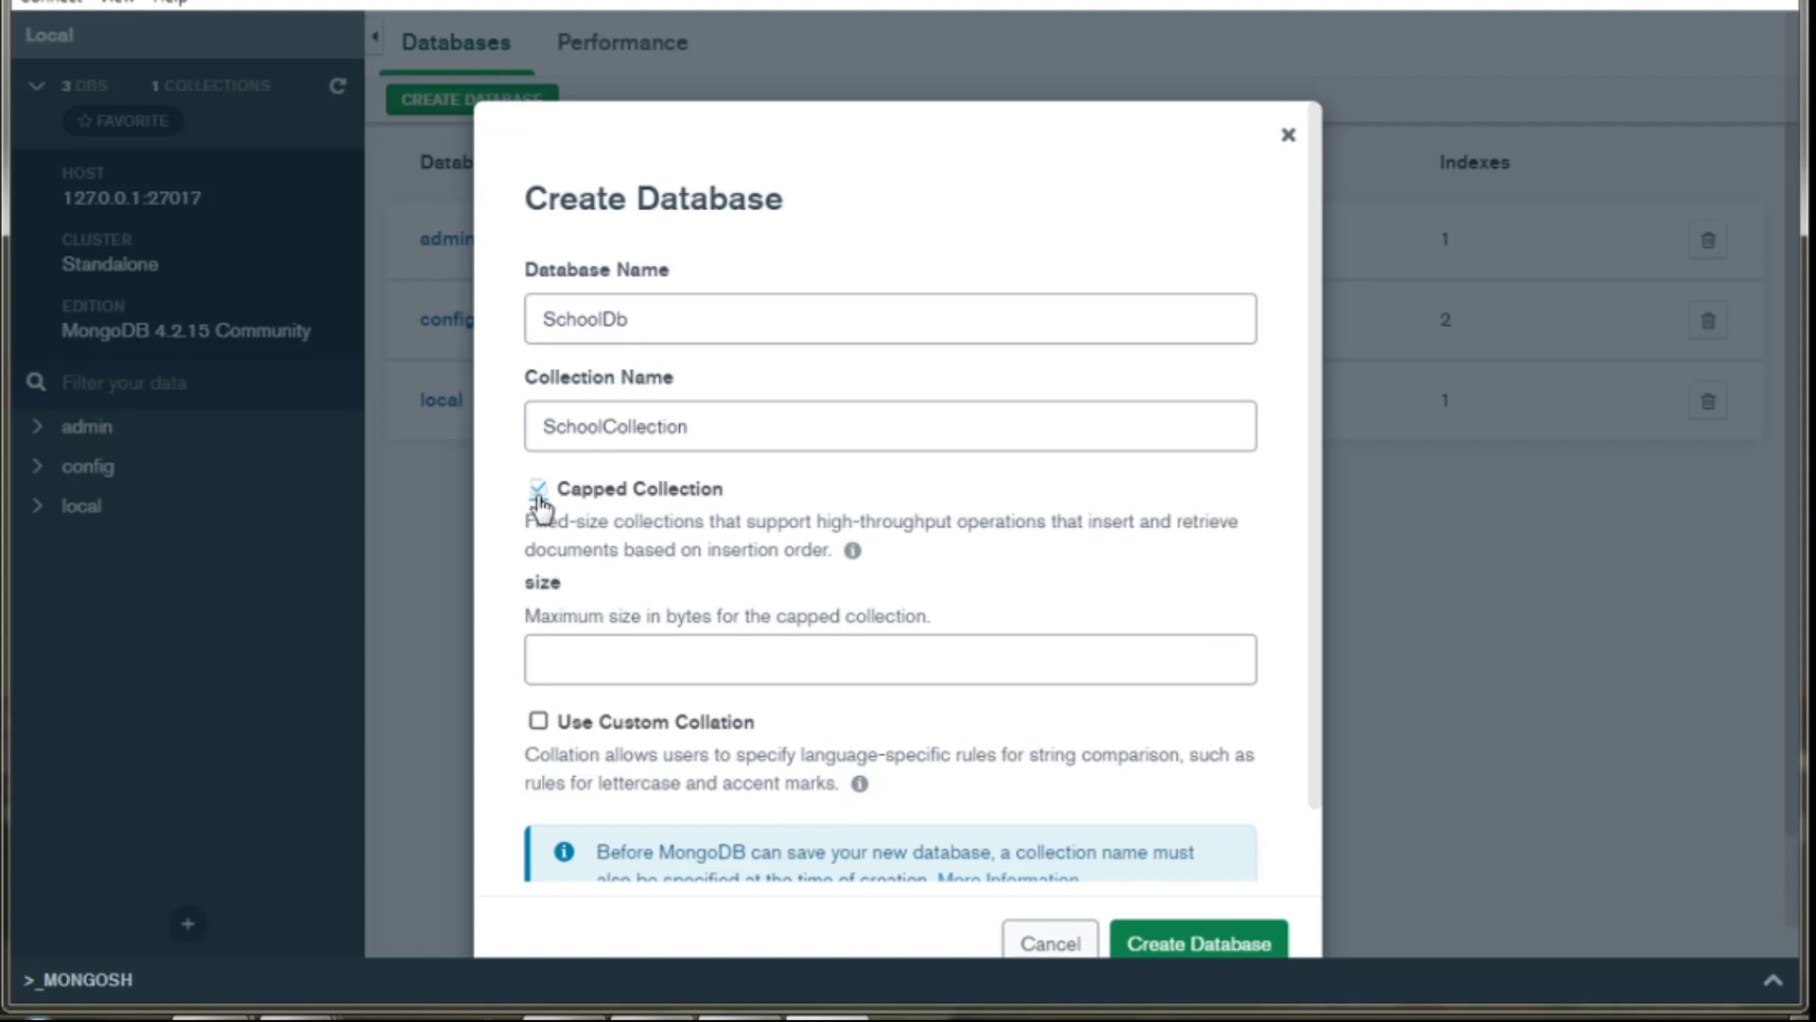
pyautogui.click(538, 492)
pyautogui.click(539, 608)
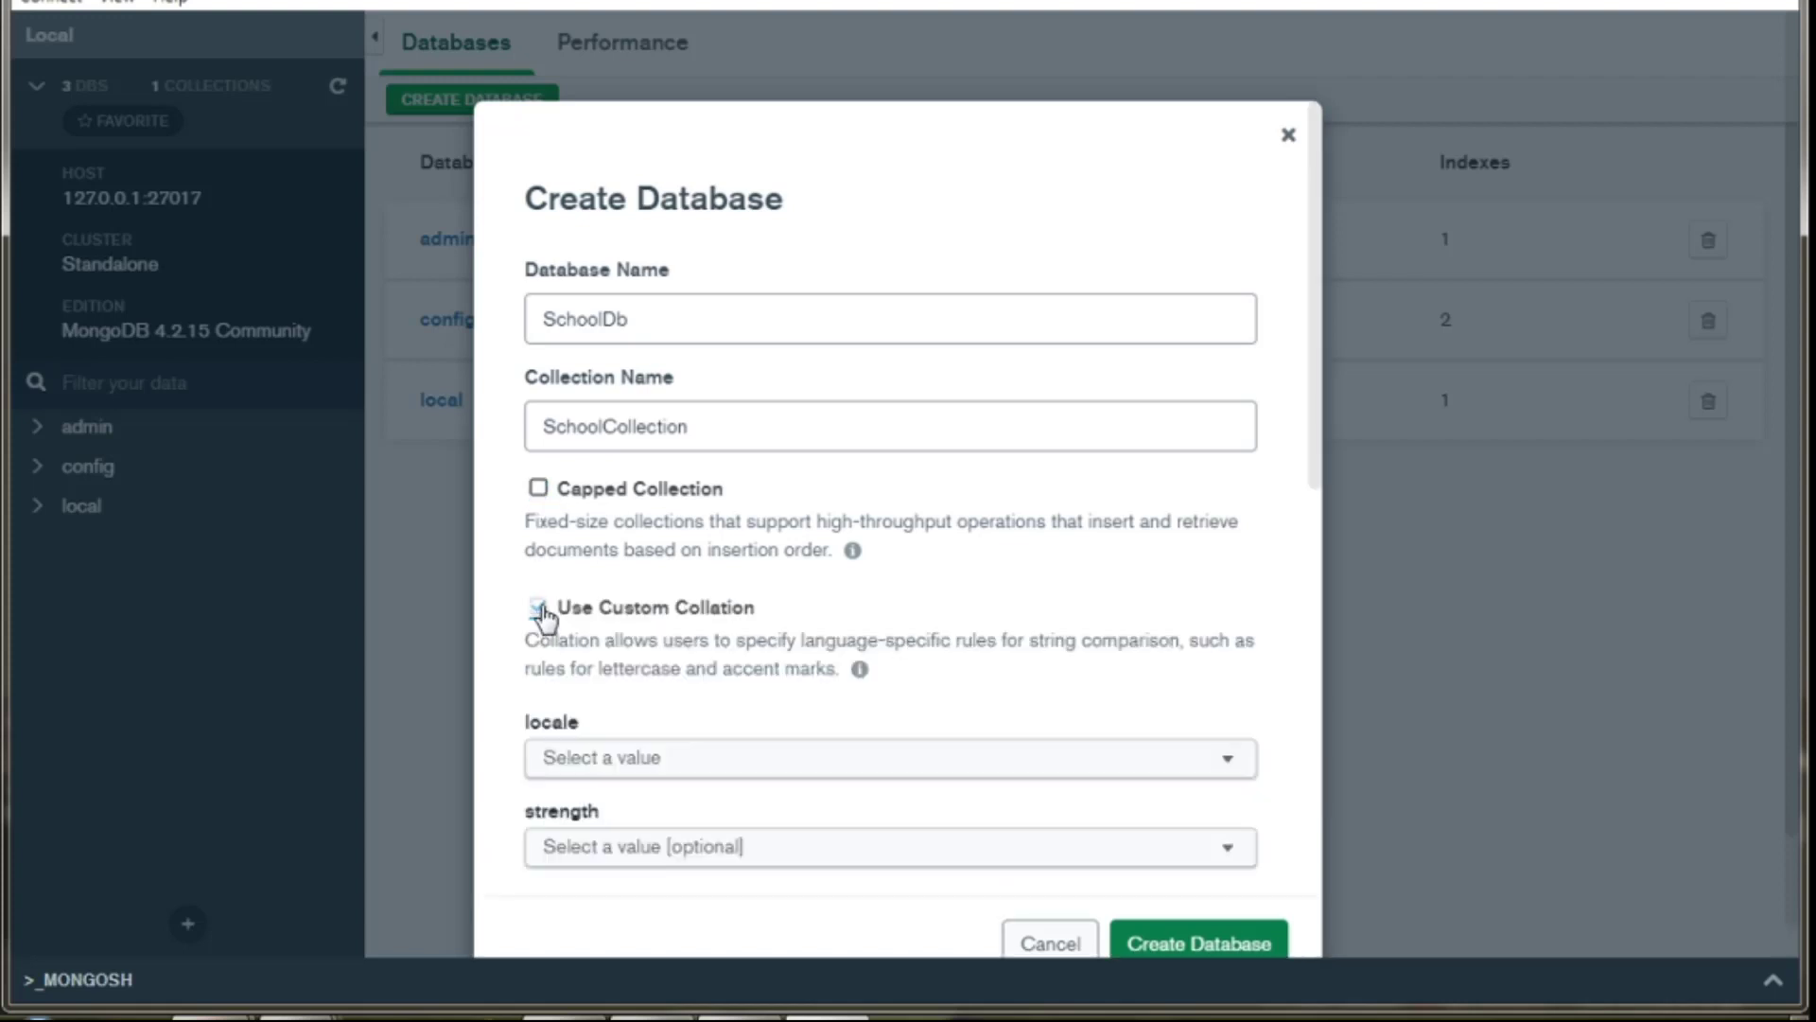
pyautogui.click(542, 610)
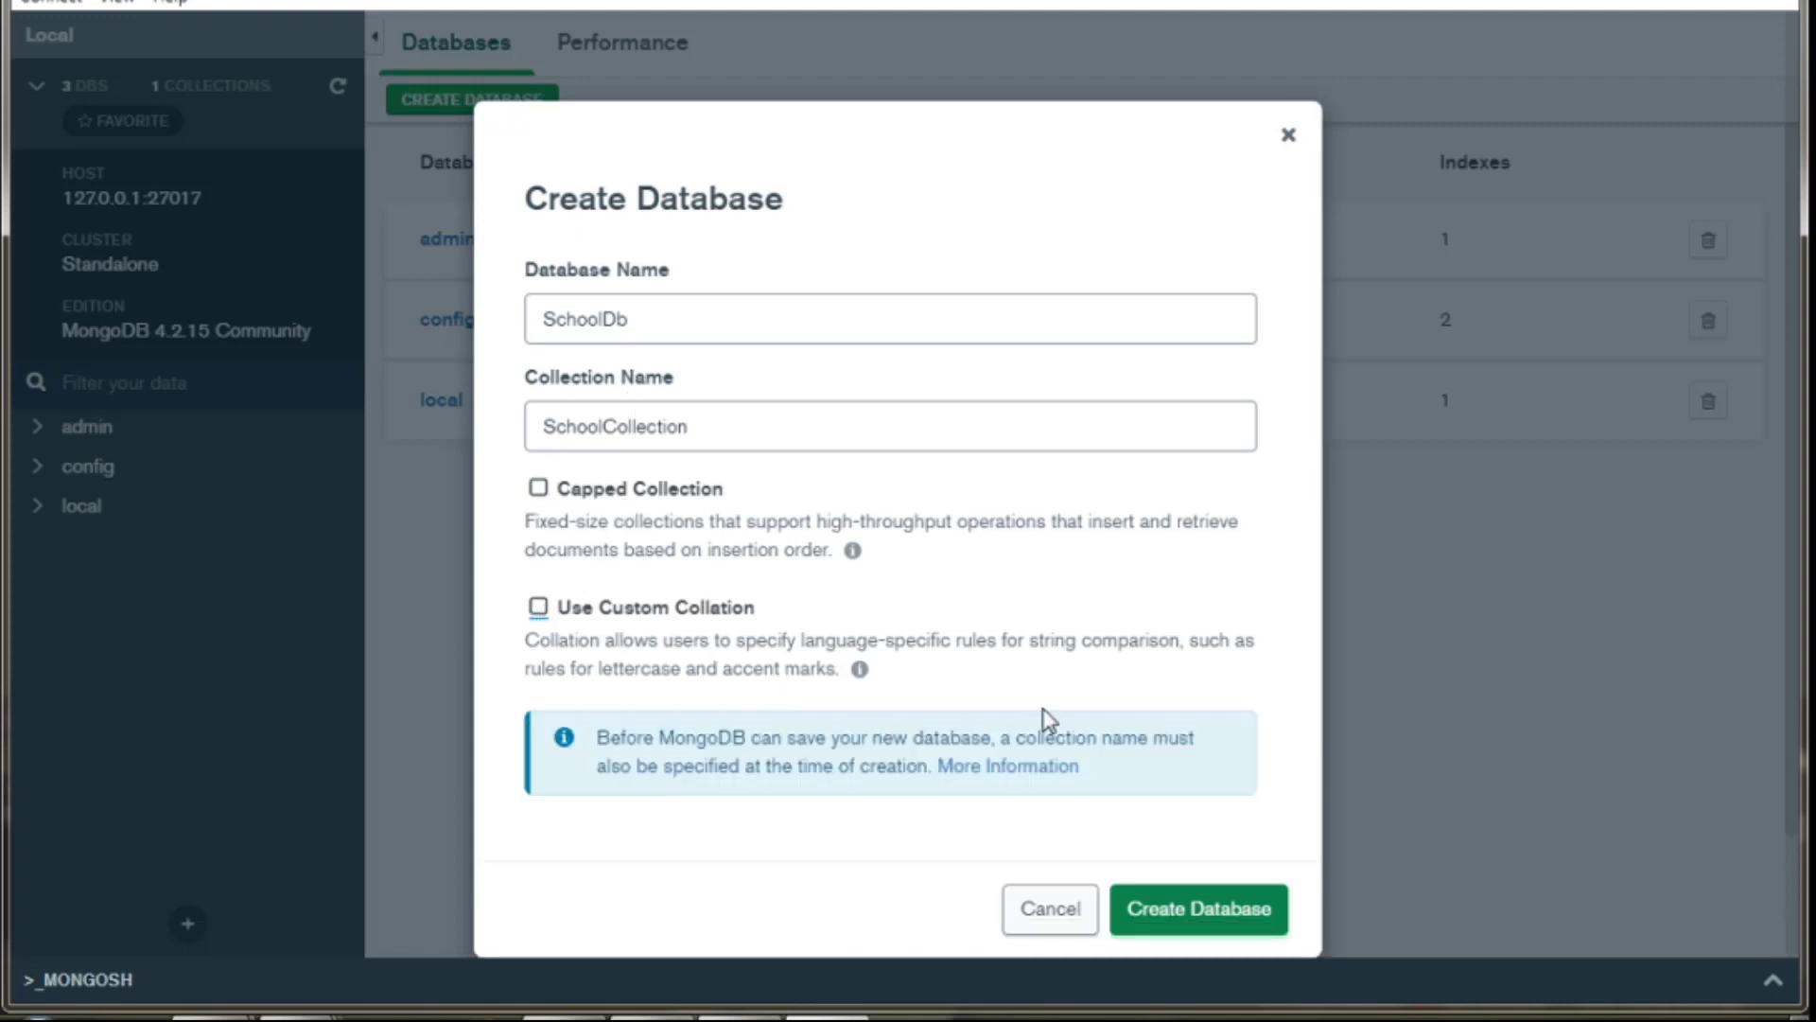
pyautogui.click(1180, 910)
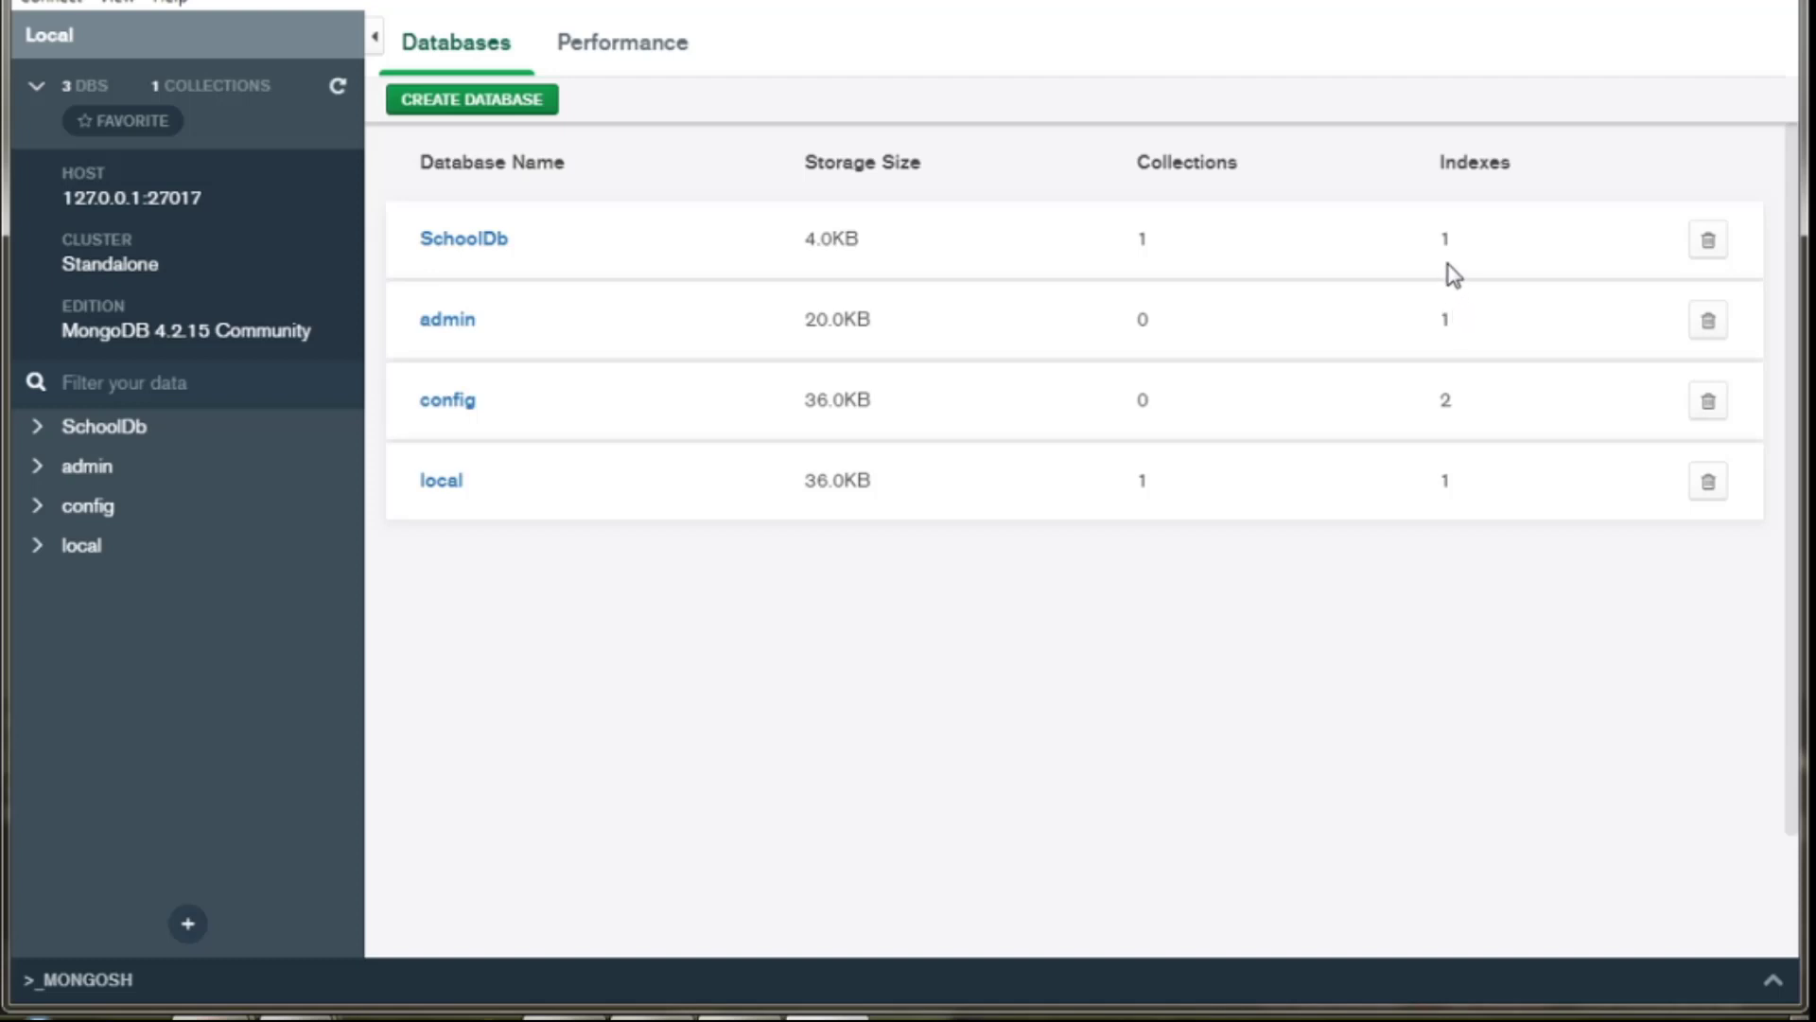
# Open SchoolDb, then its SchoolCollection documents view.
pyautogui.click(463, 239)
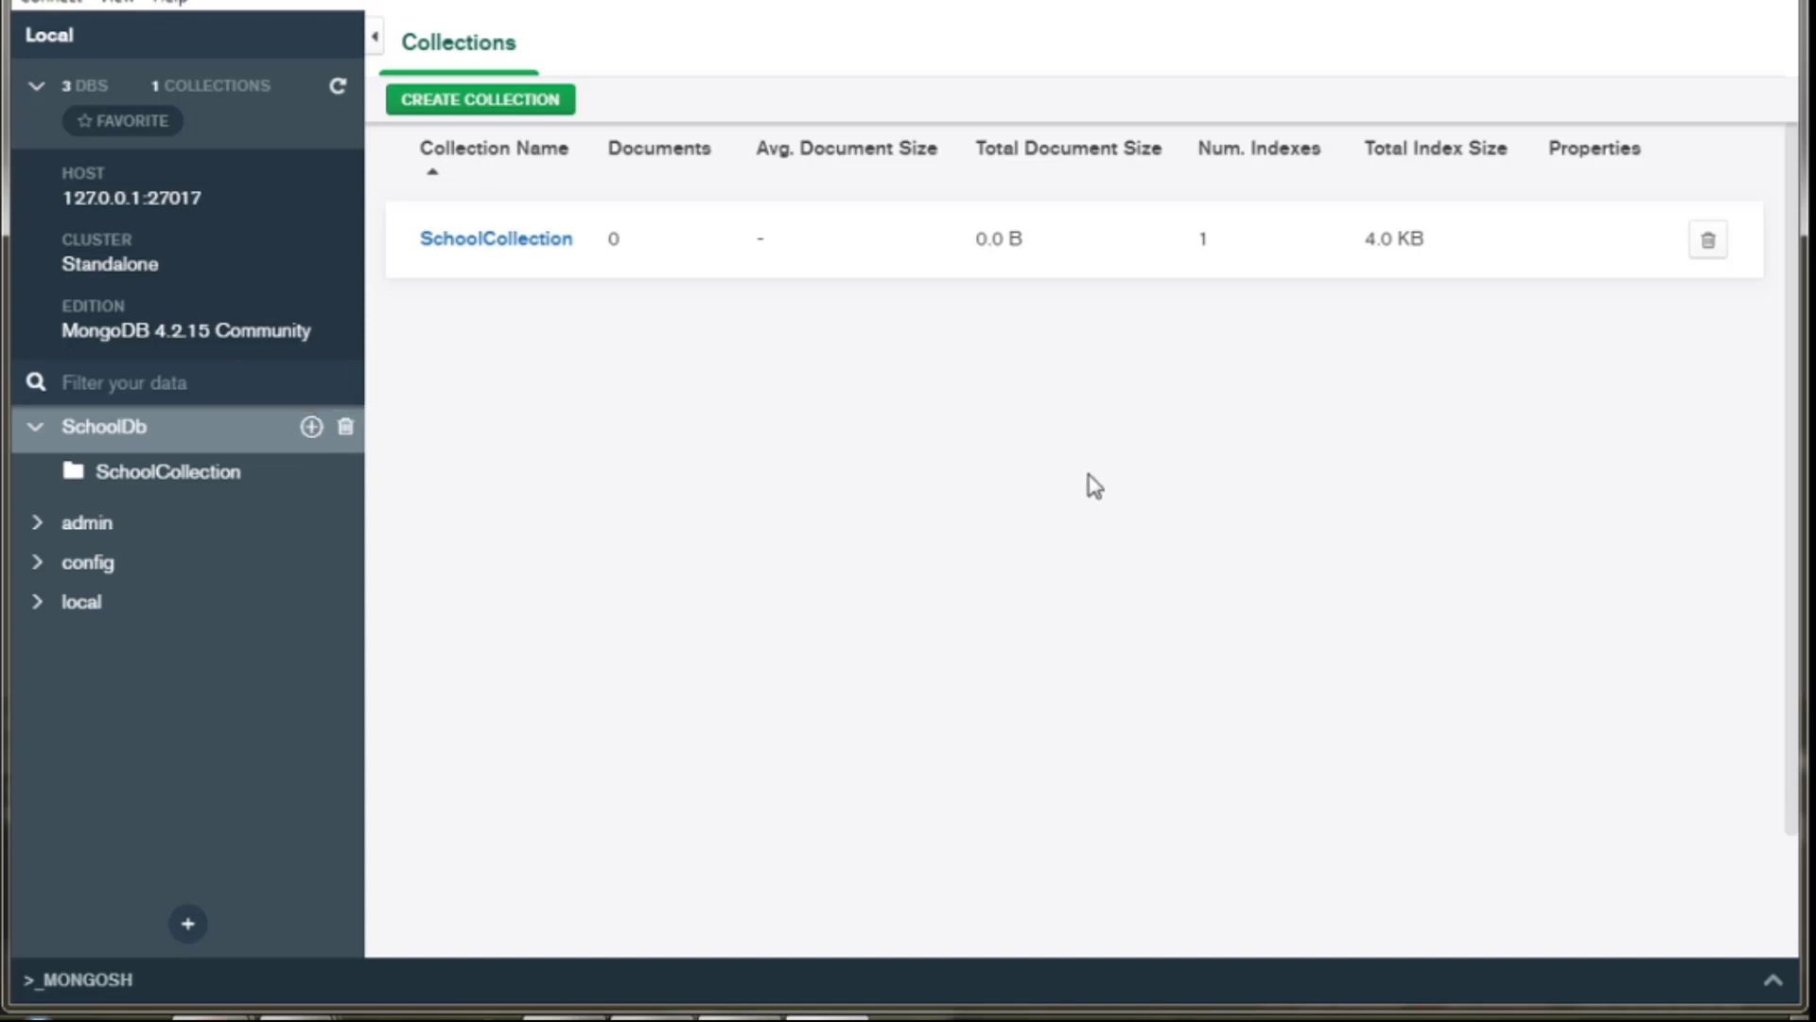
pyautogui.click(555, 242)
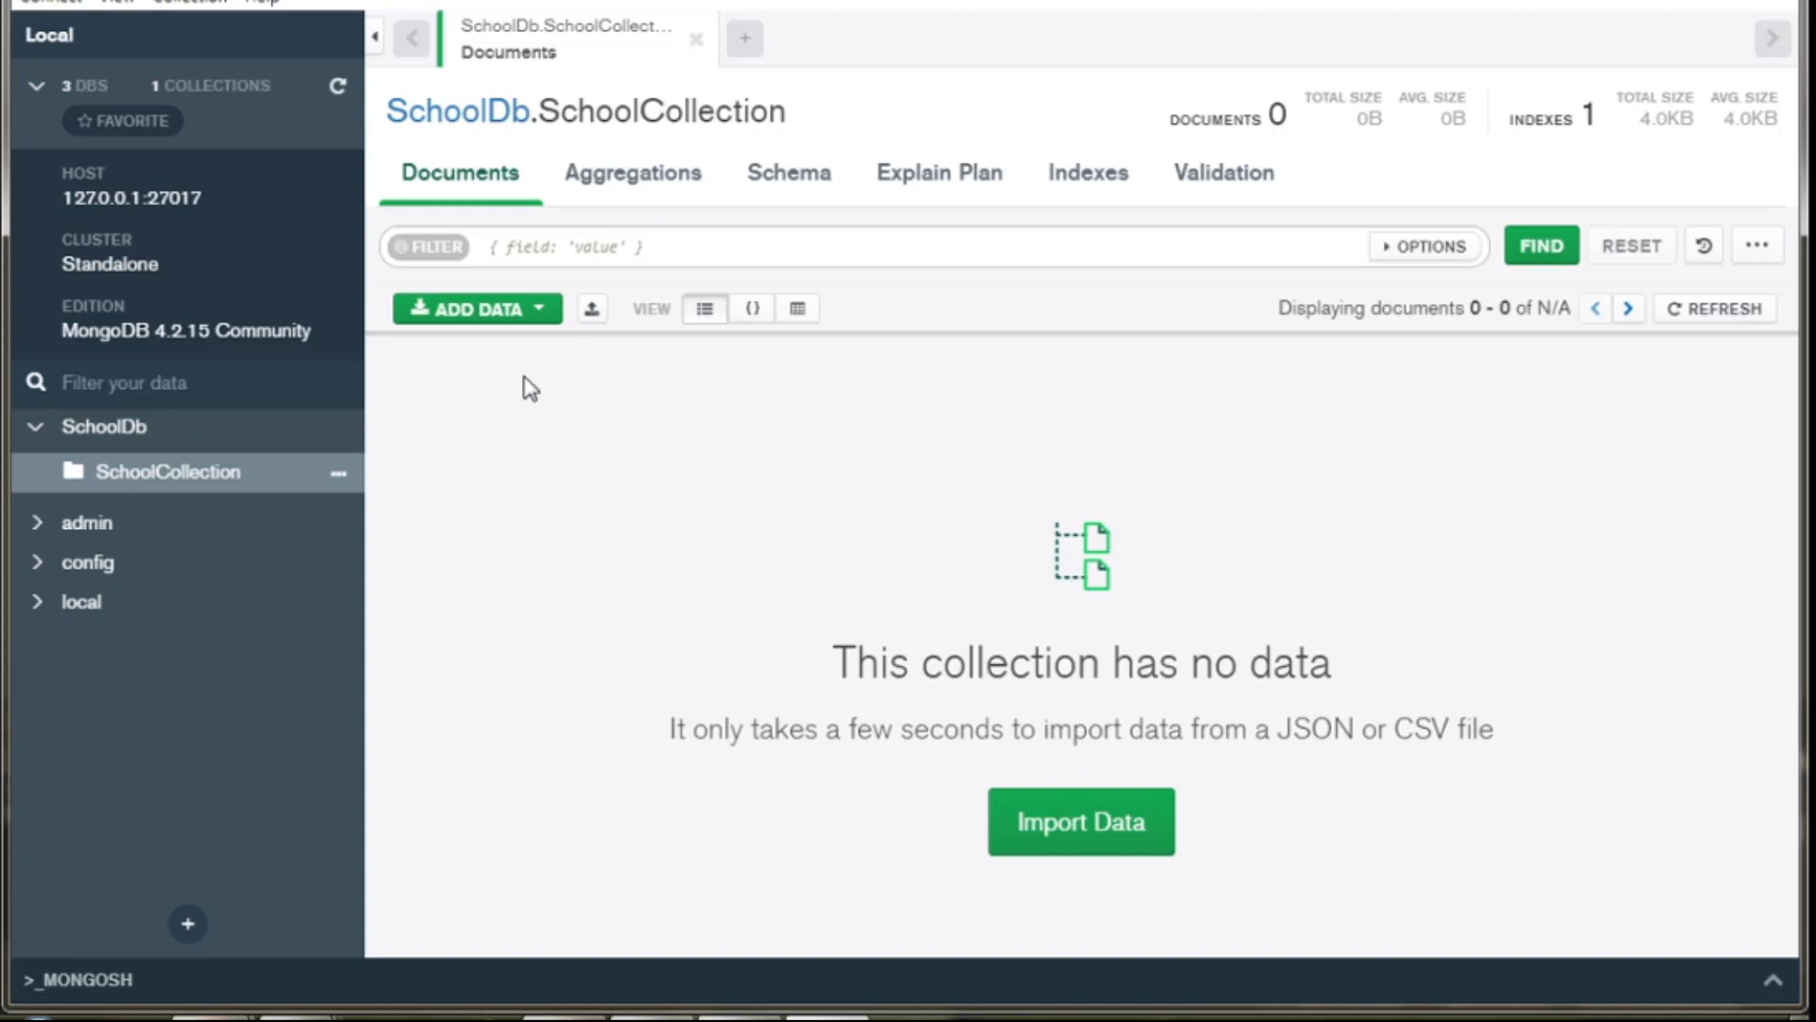
# Insert a first empty document through ADD DATA > Insert Document in list view.
pyautogui.click(543, 316)
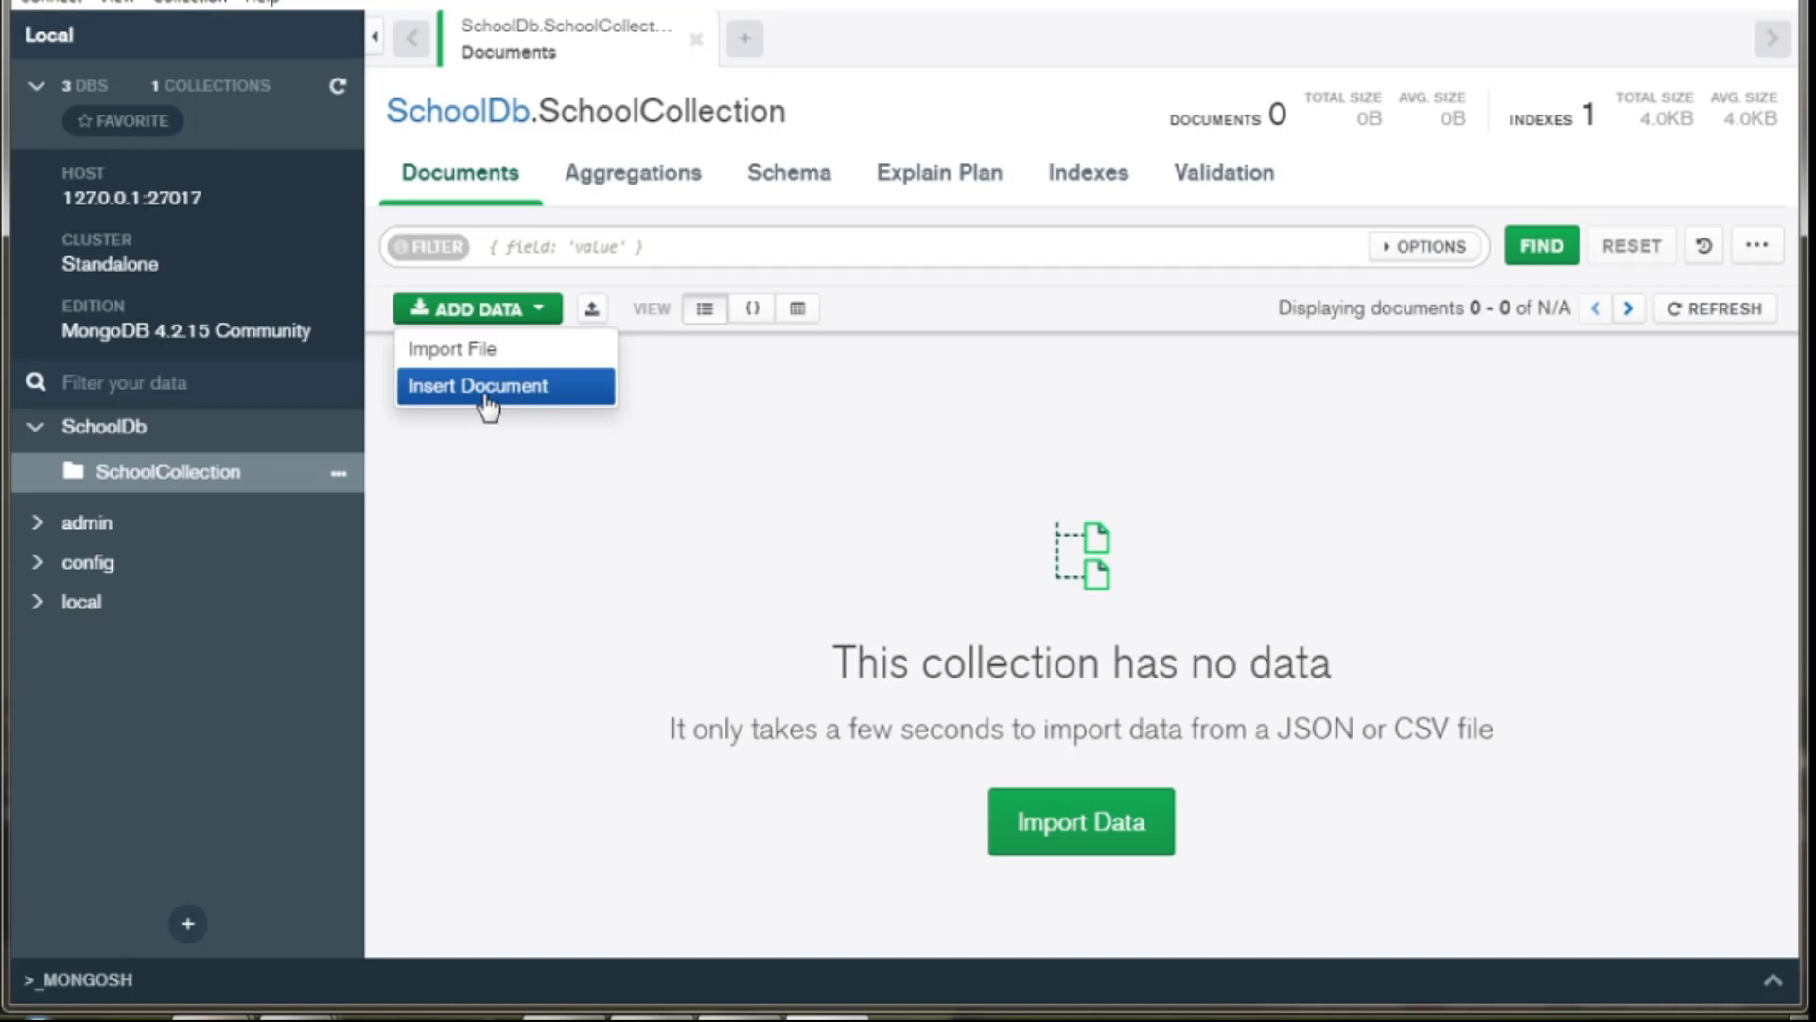
pyautogui.click(485, 401)
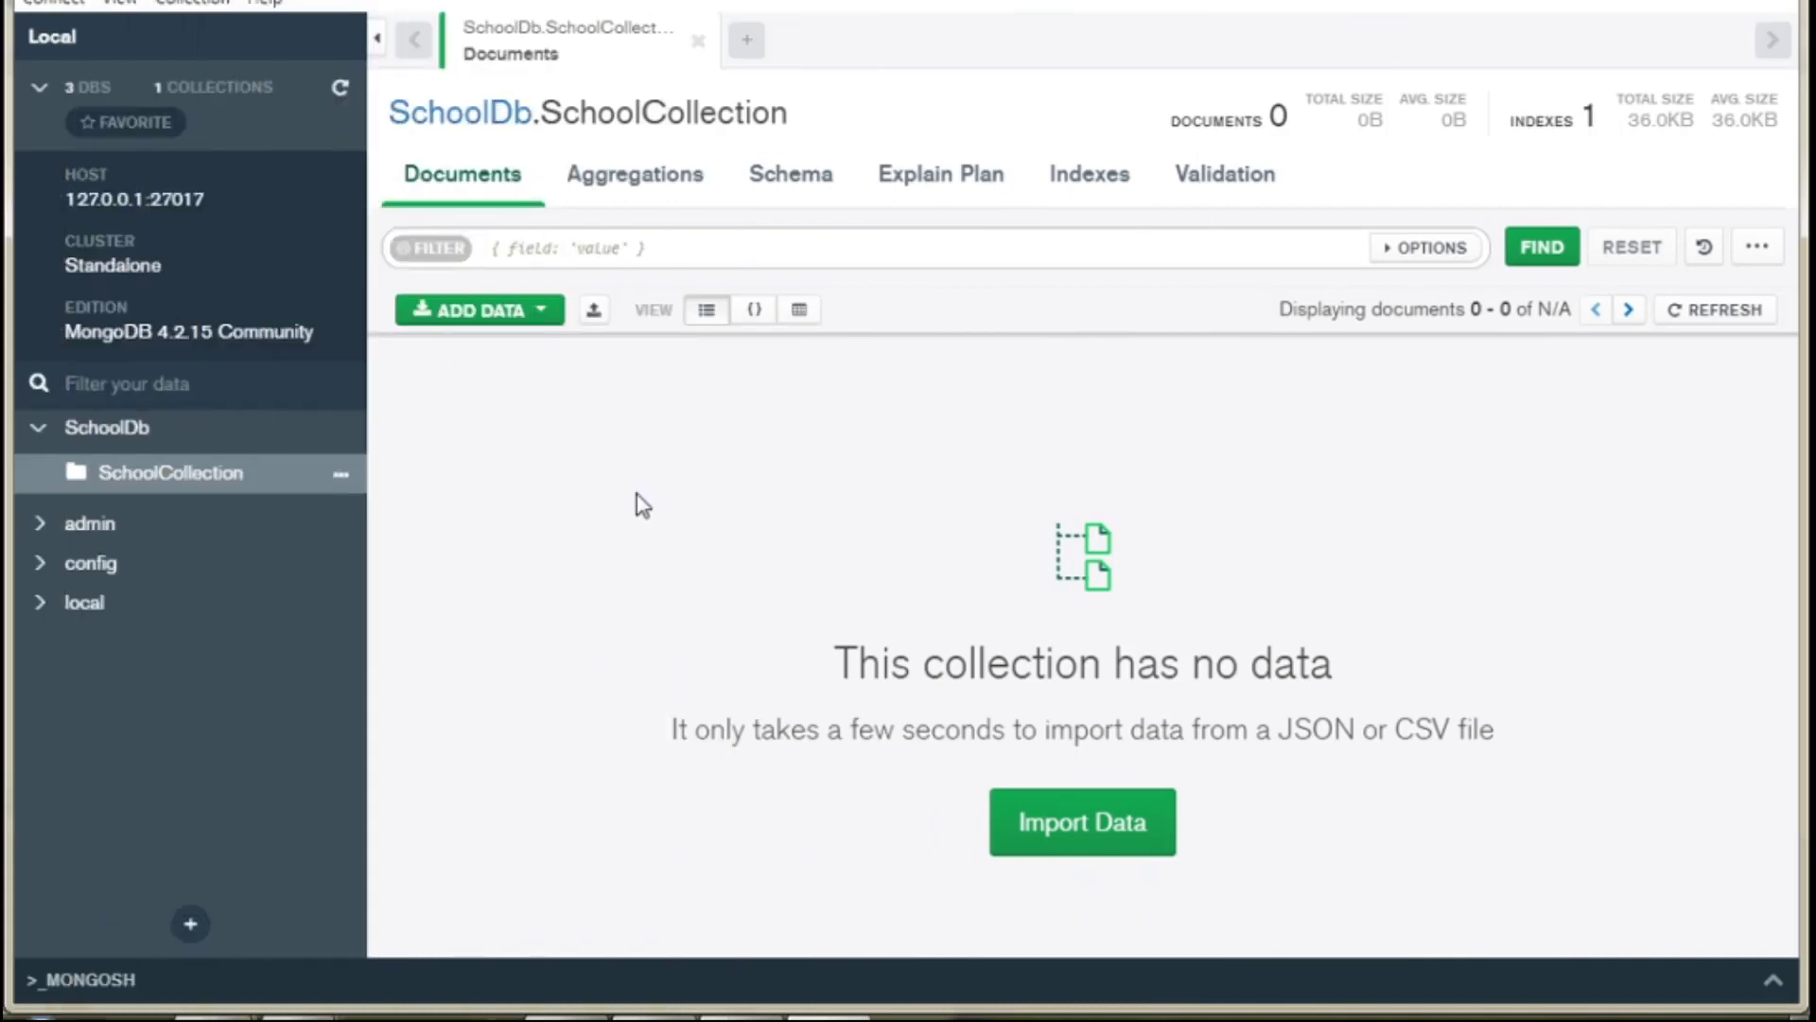
pyautogui.click(544, 309)
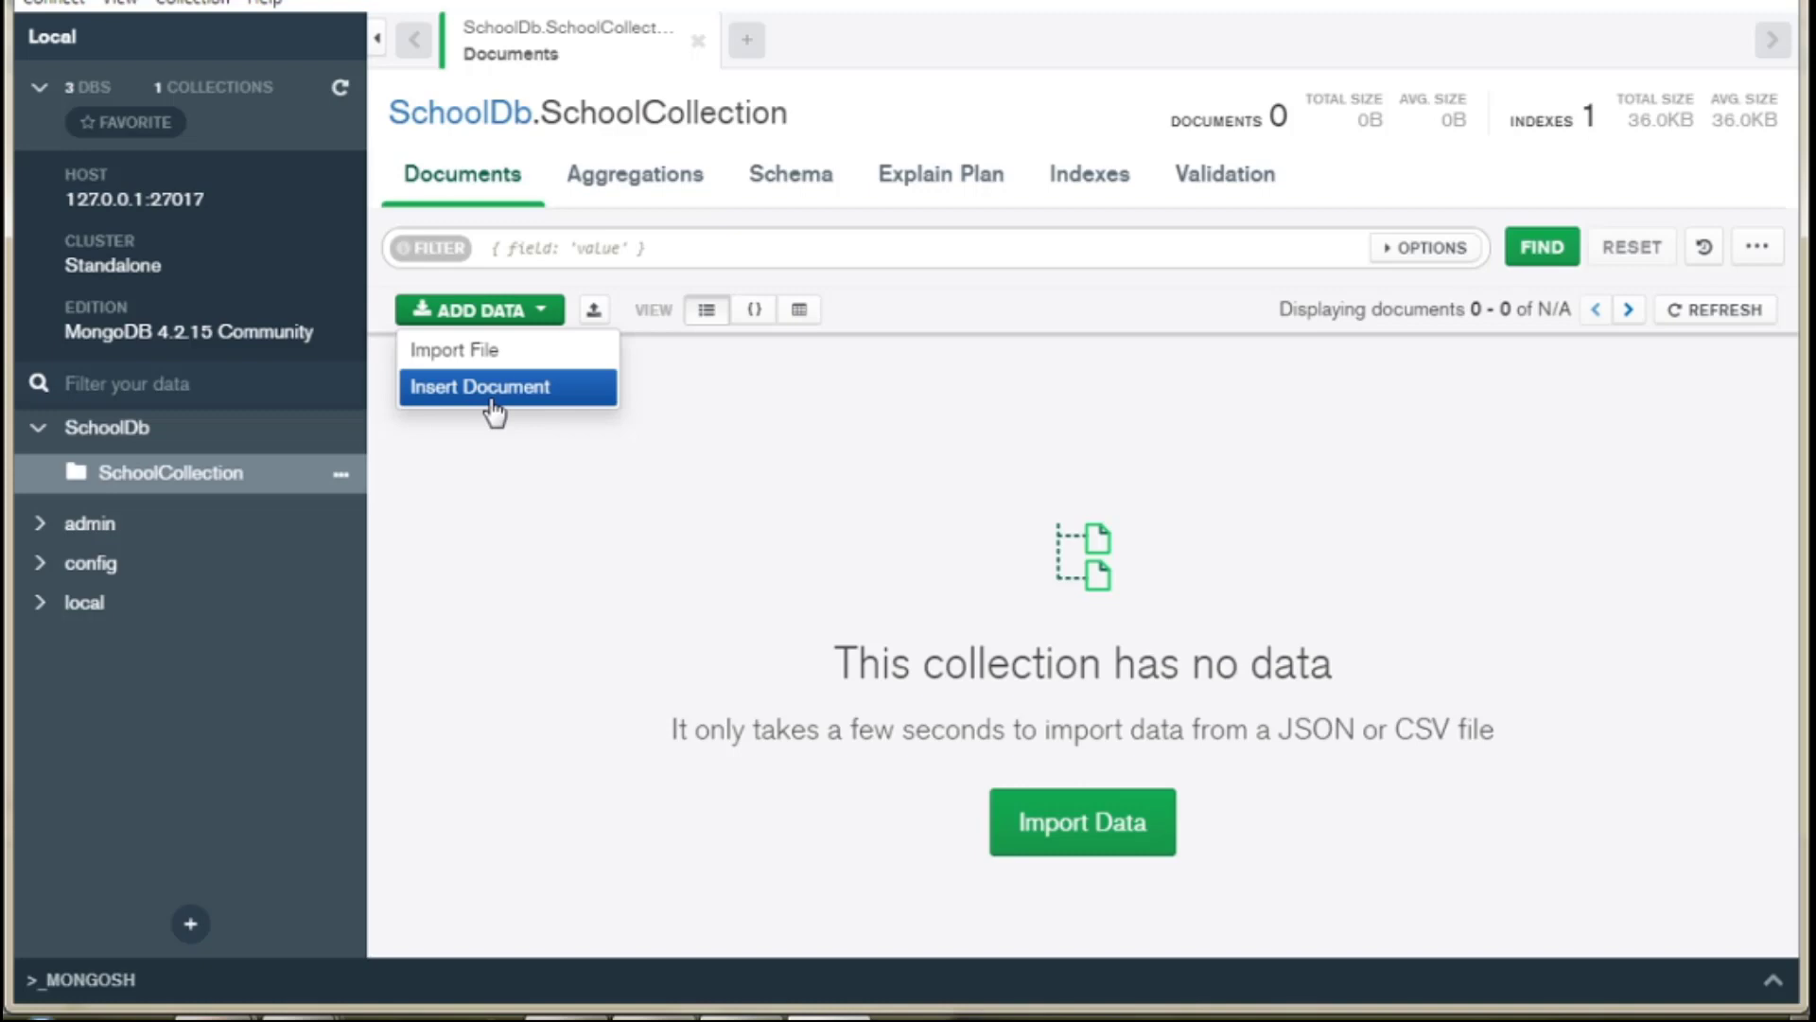
pyautogui.click(493, 409)
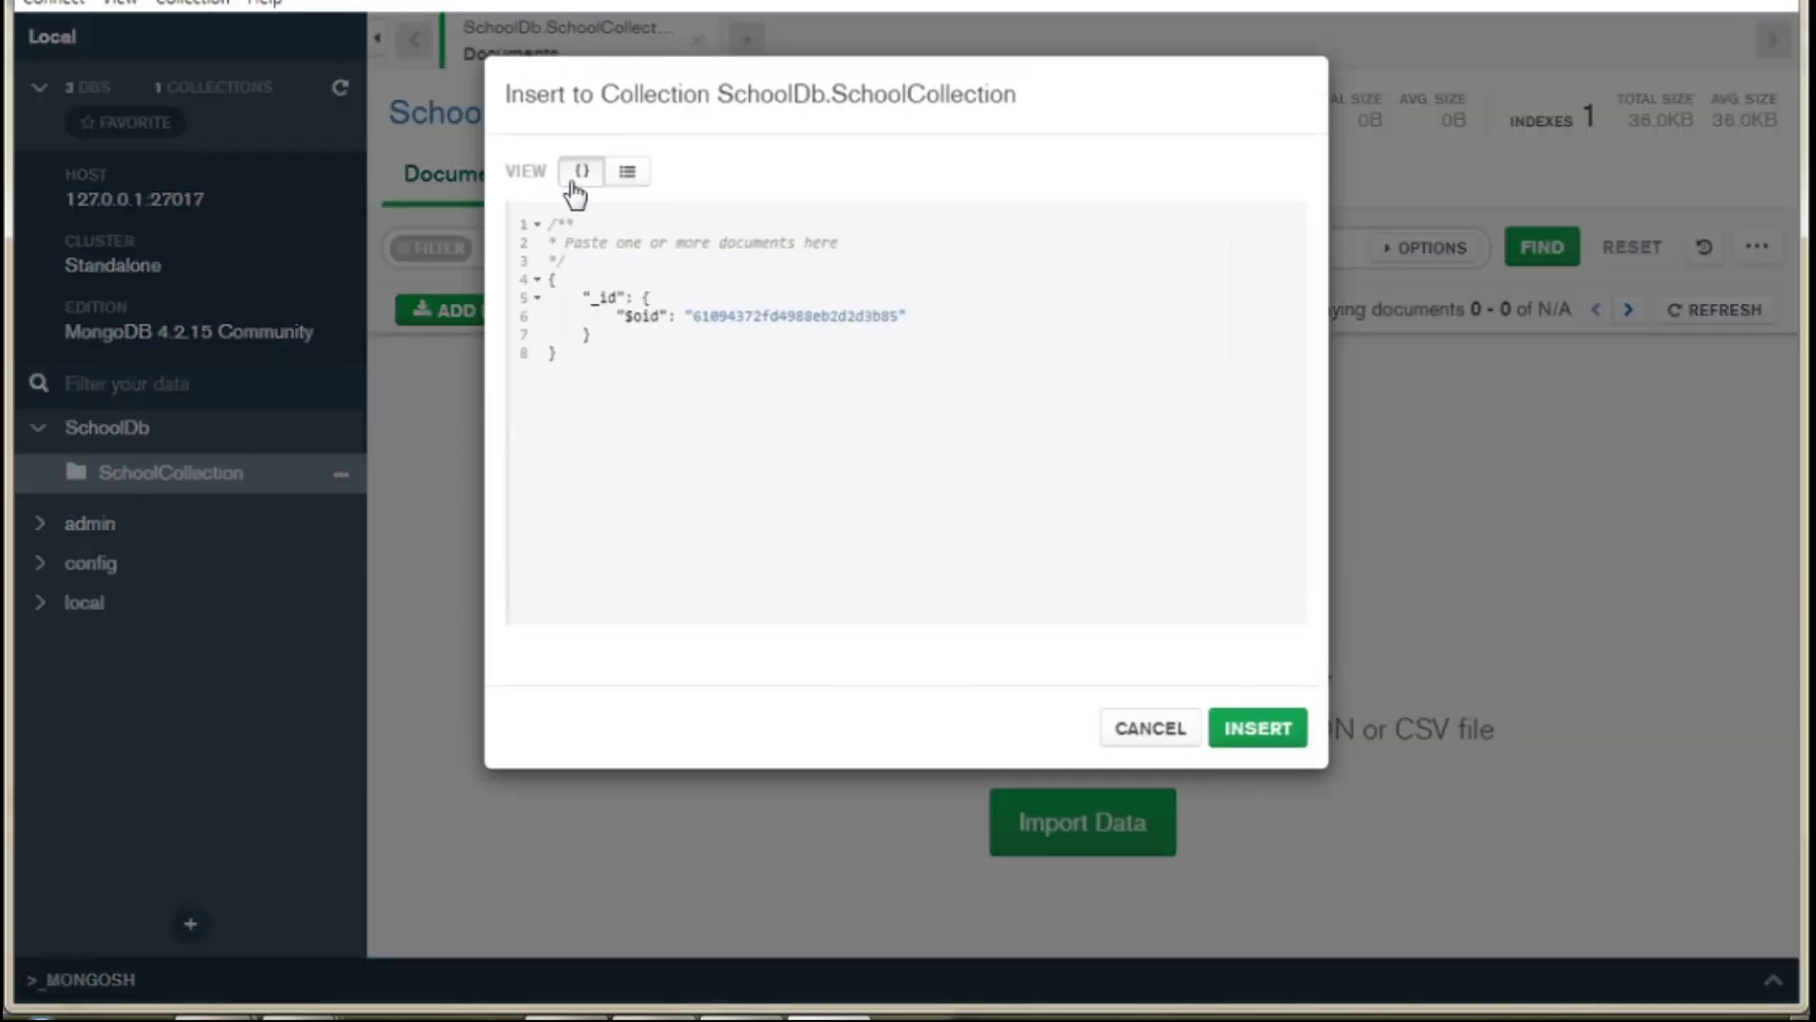
pyautogui.click(630, 184)
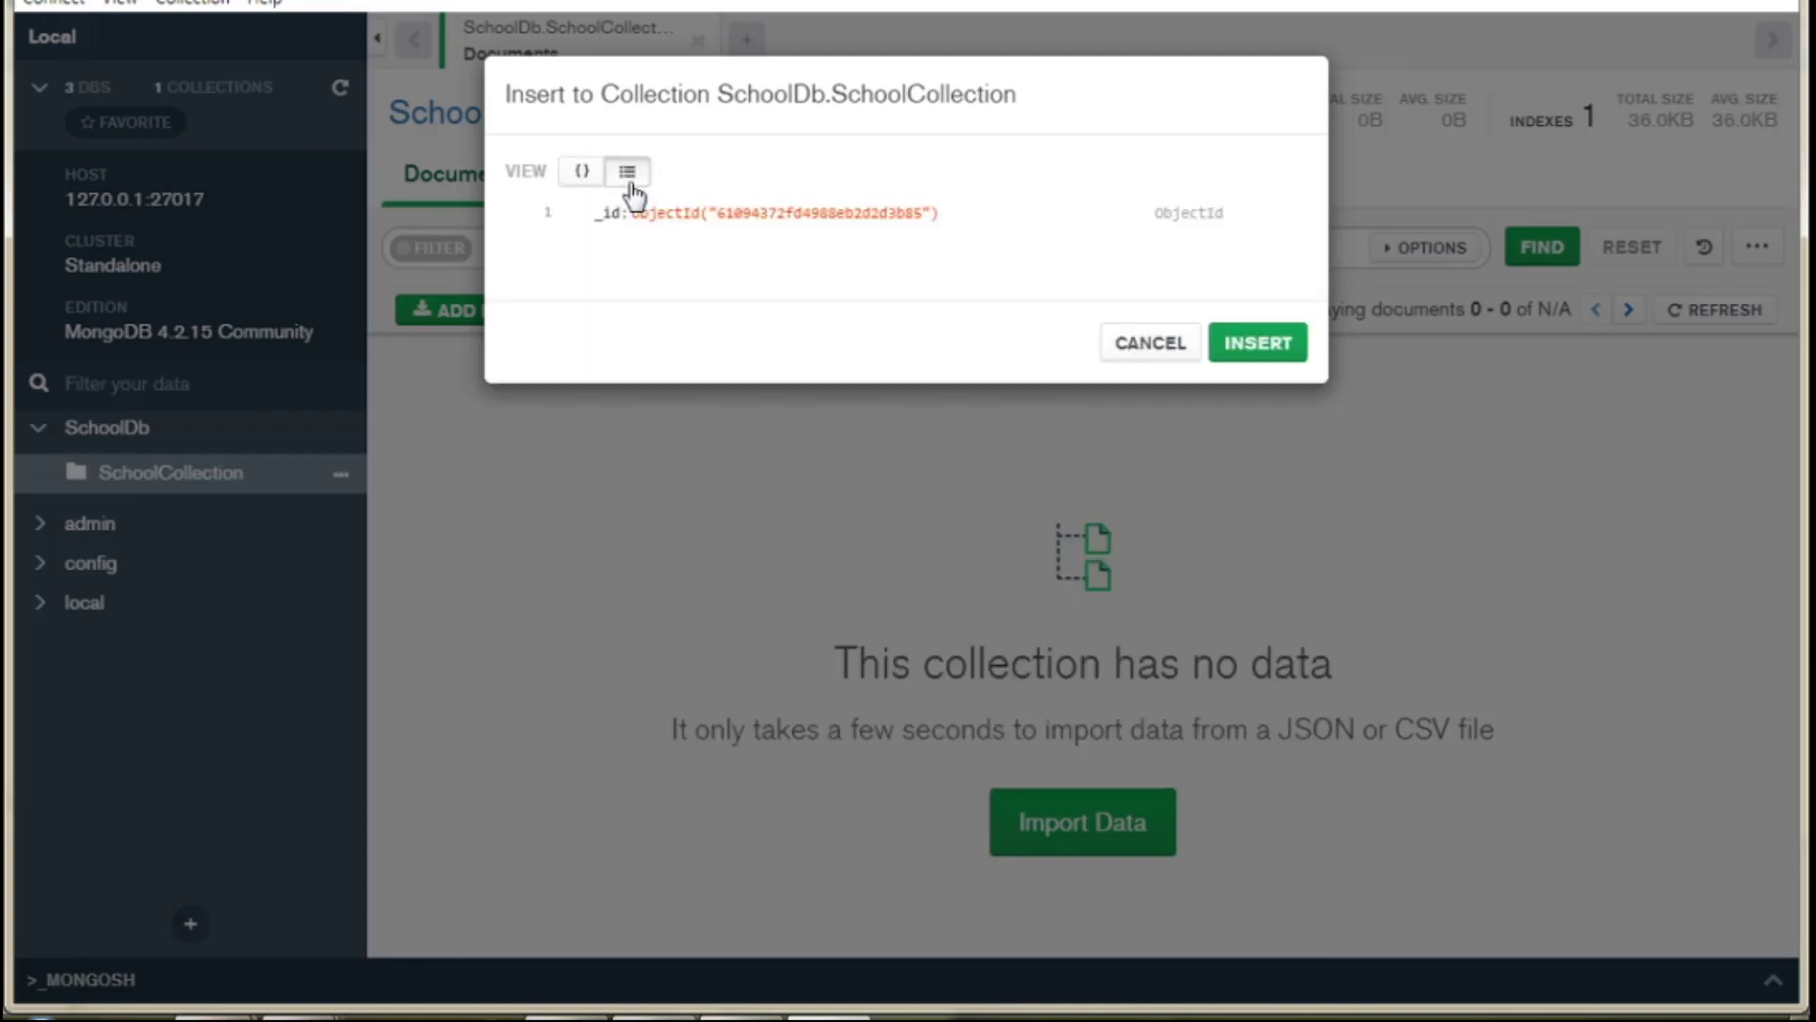
pyautogui.click(1245, 354)
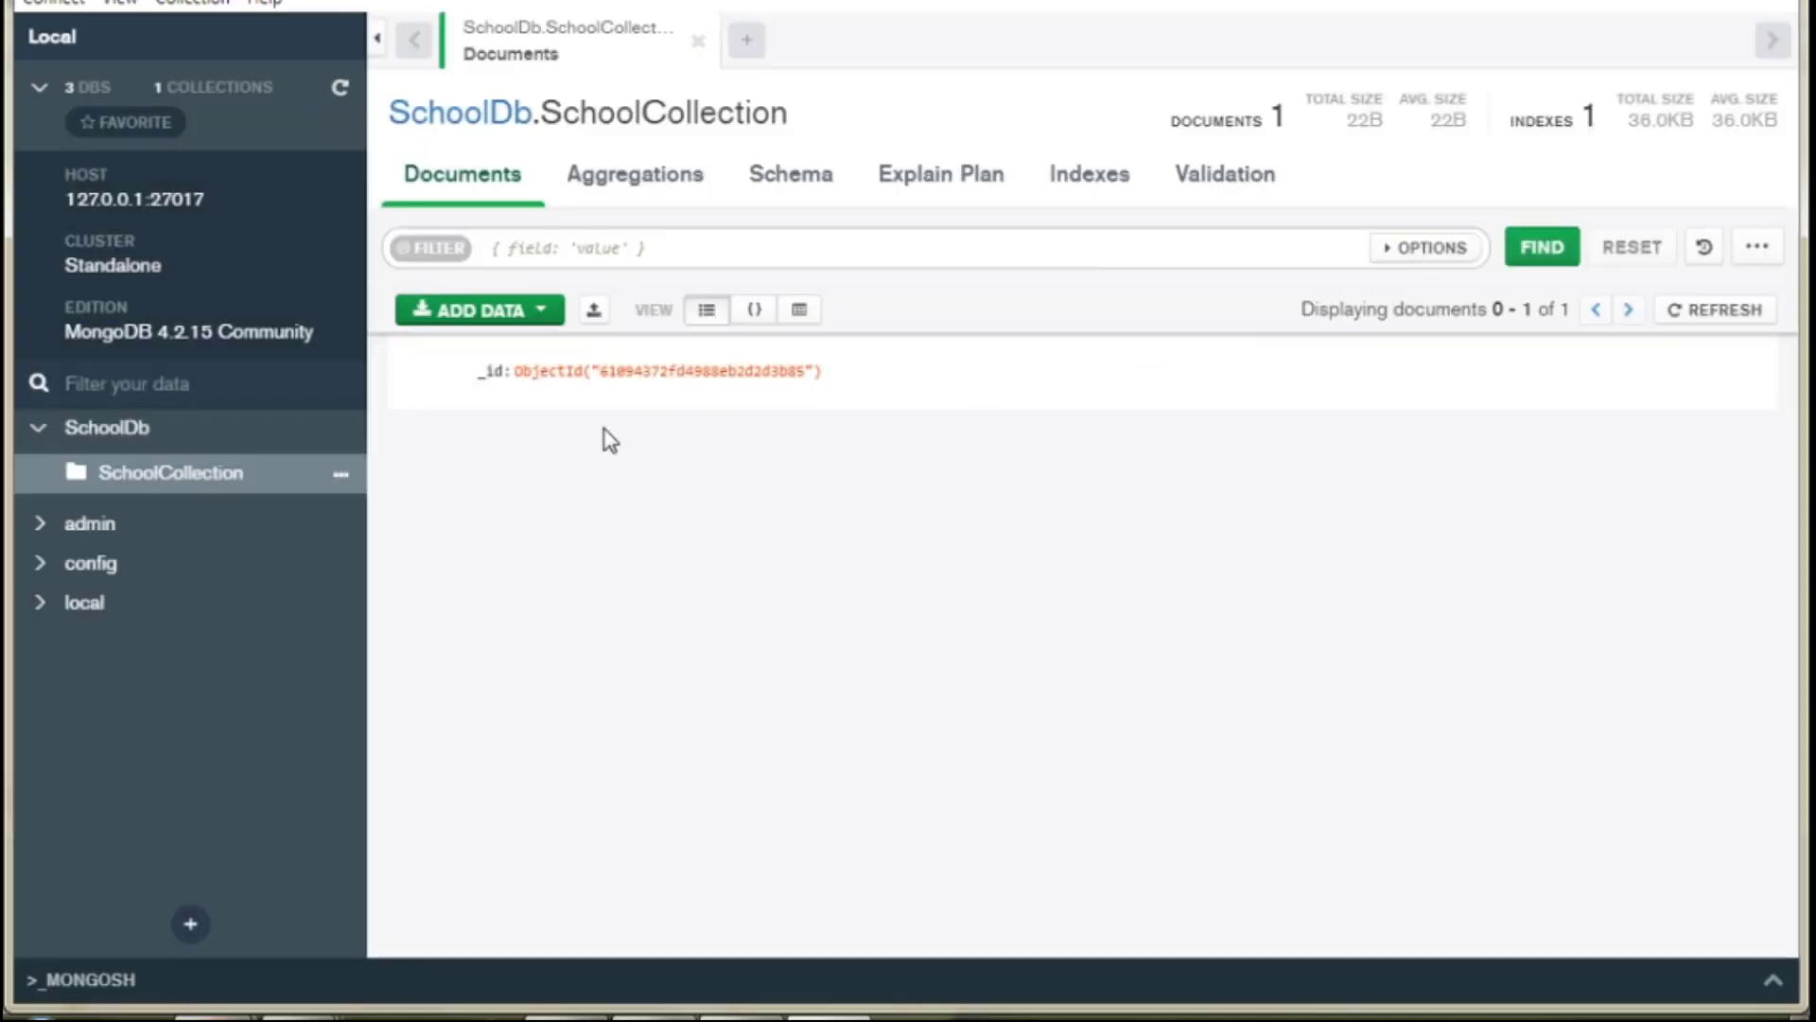
pyautogui.click(549, 321)
# Insert a second and a third empty document the same way.
pyautogui.click(530, 396)
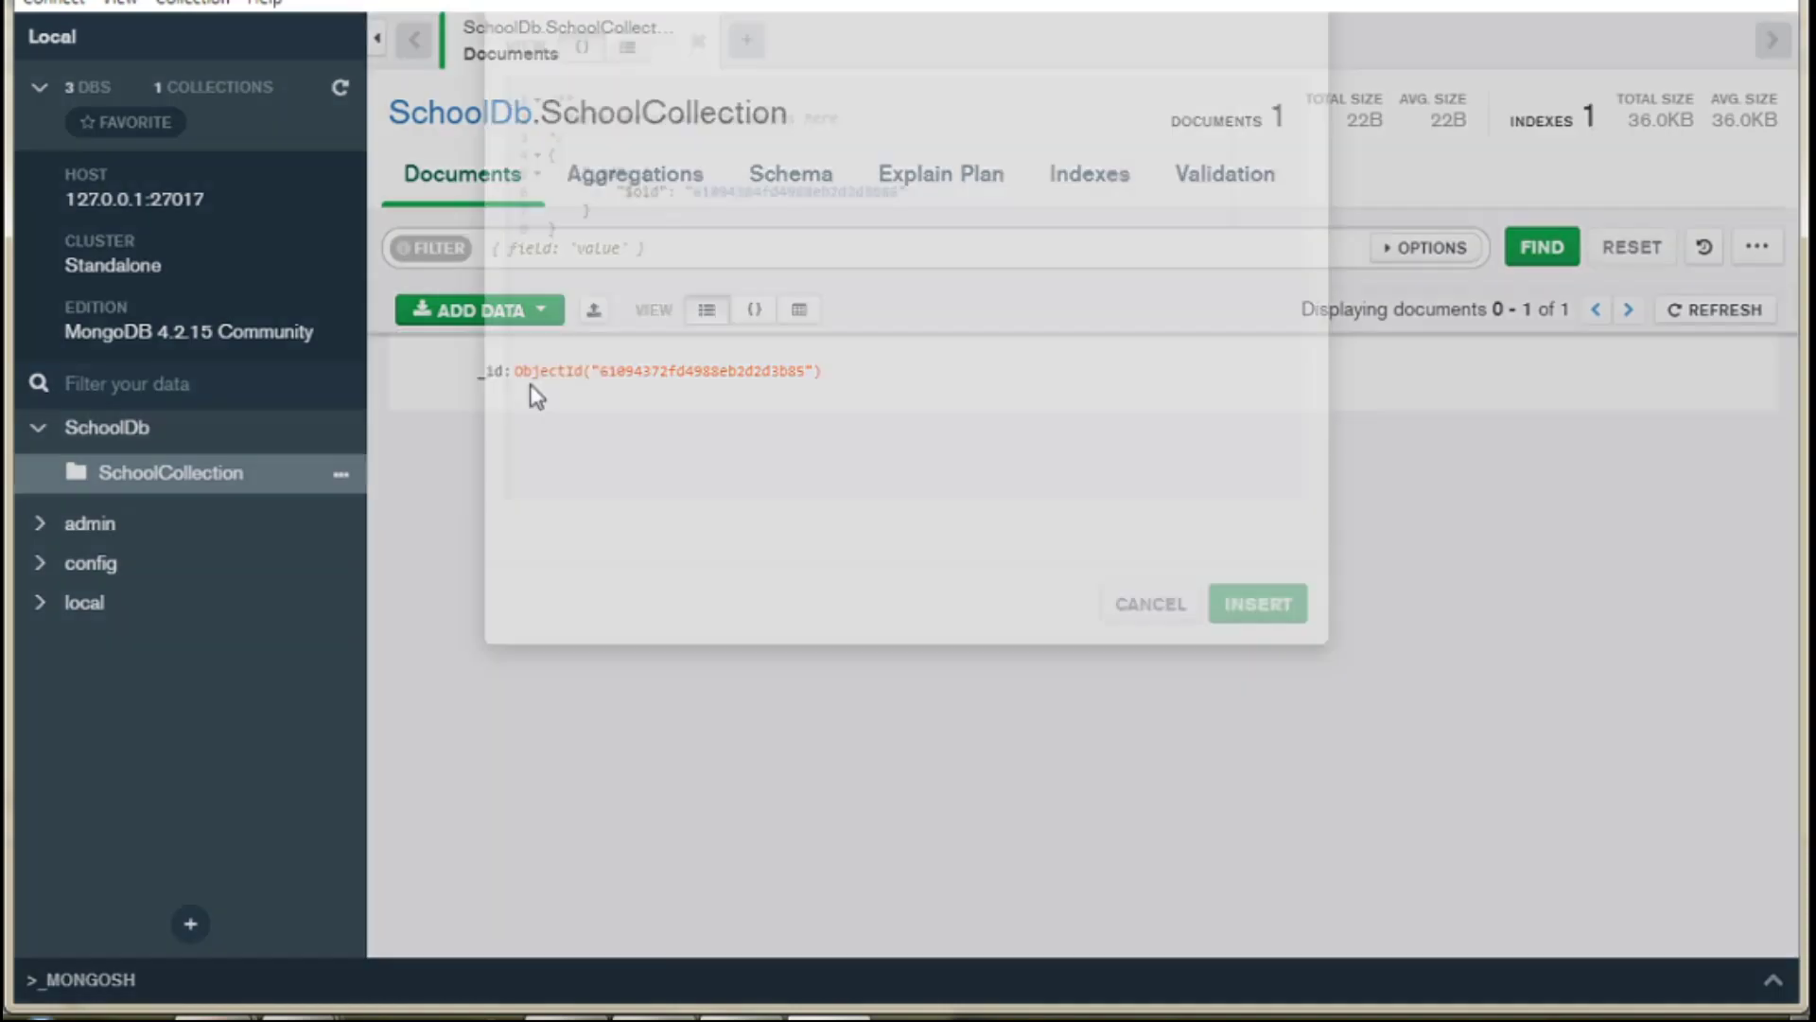
pyautogui.click(627, 171)
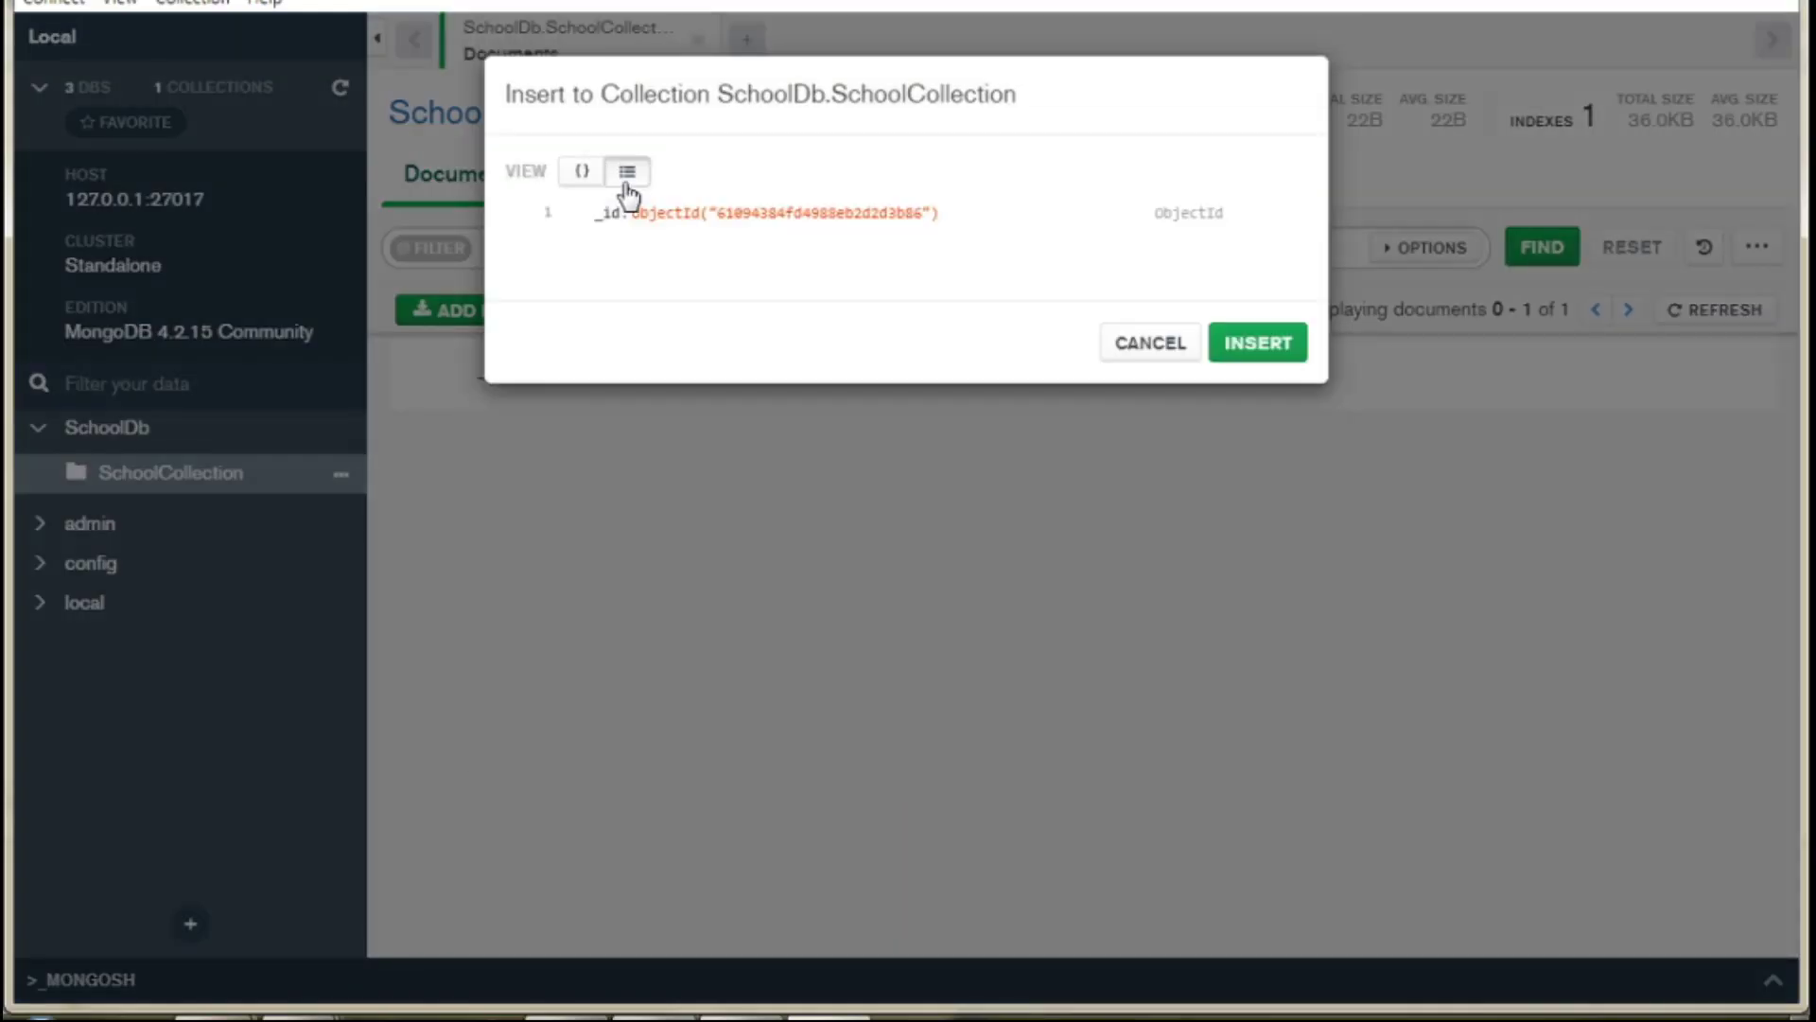
pyautogui.click(1271, 350)
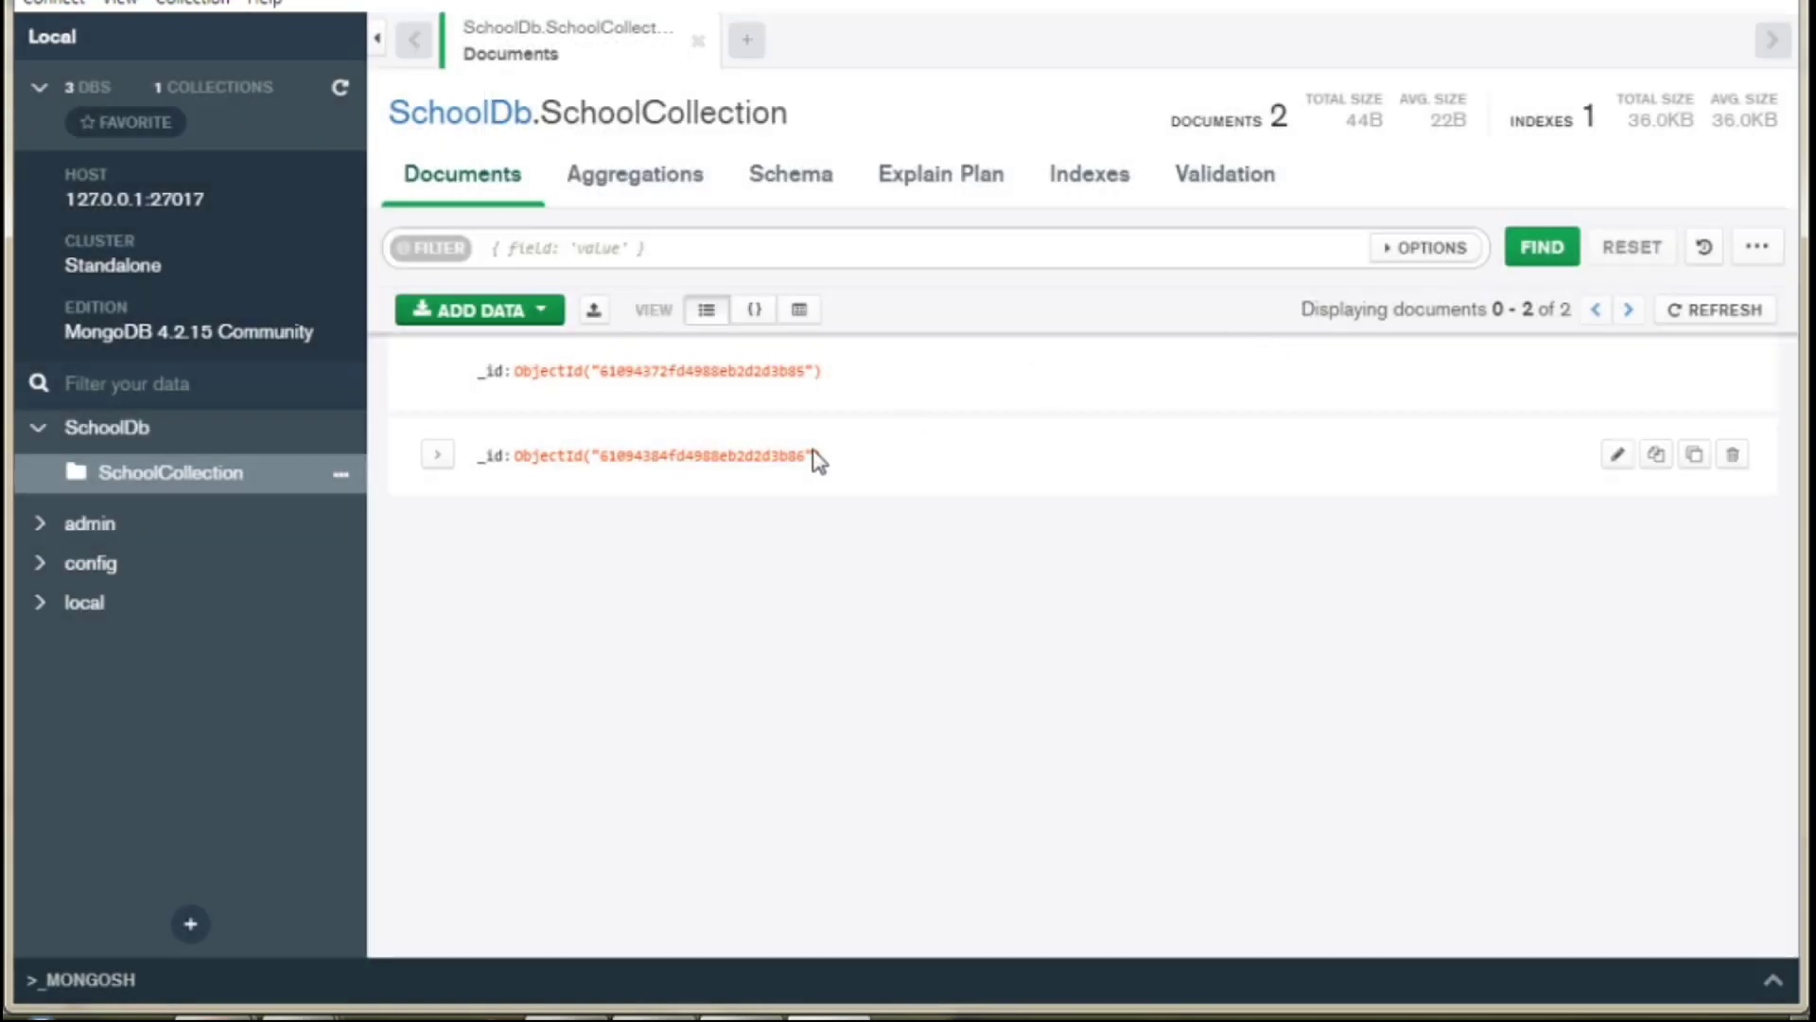
pyautogui.click(548, 326)
pyautogui.click(541, 392)
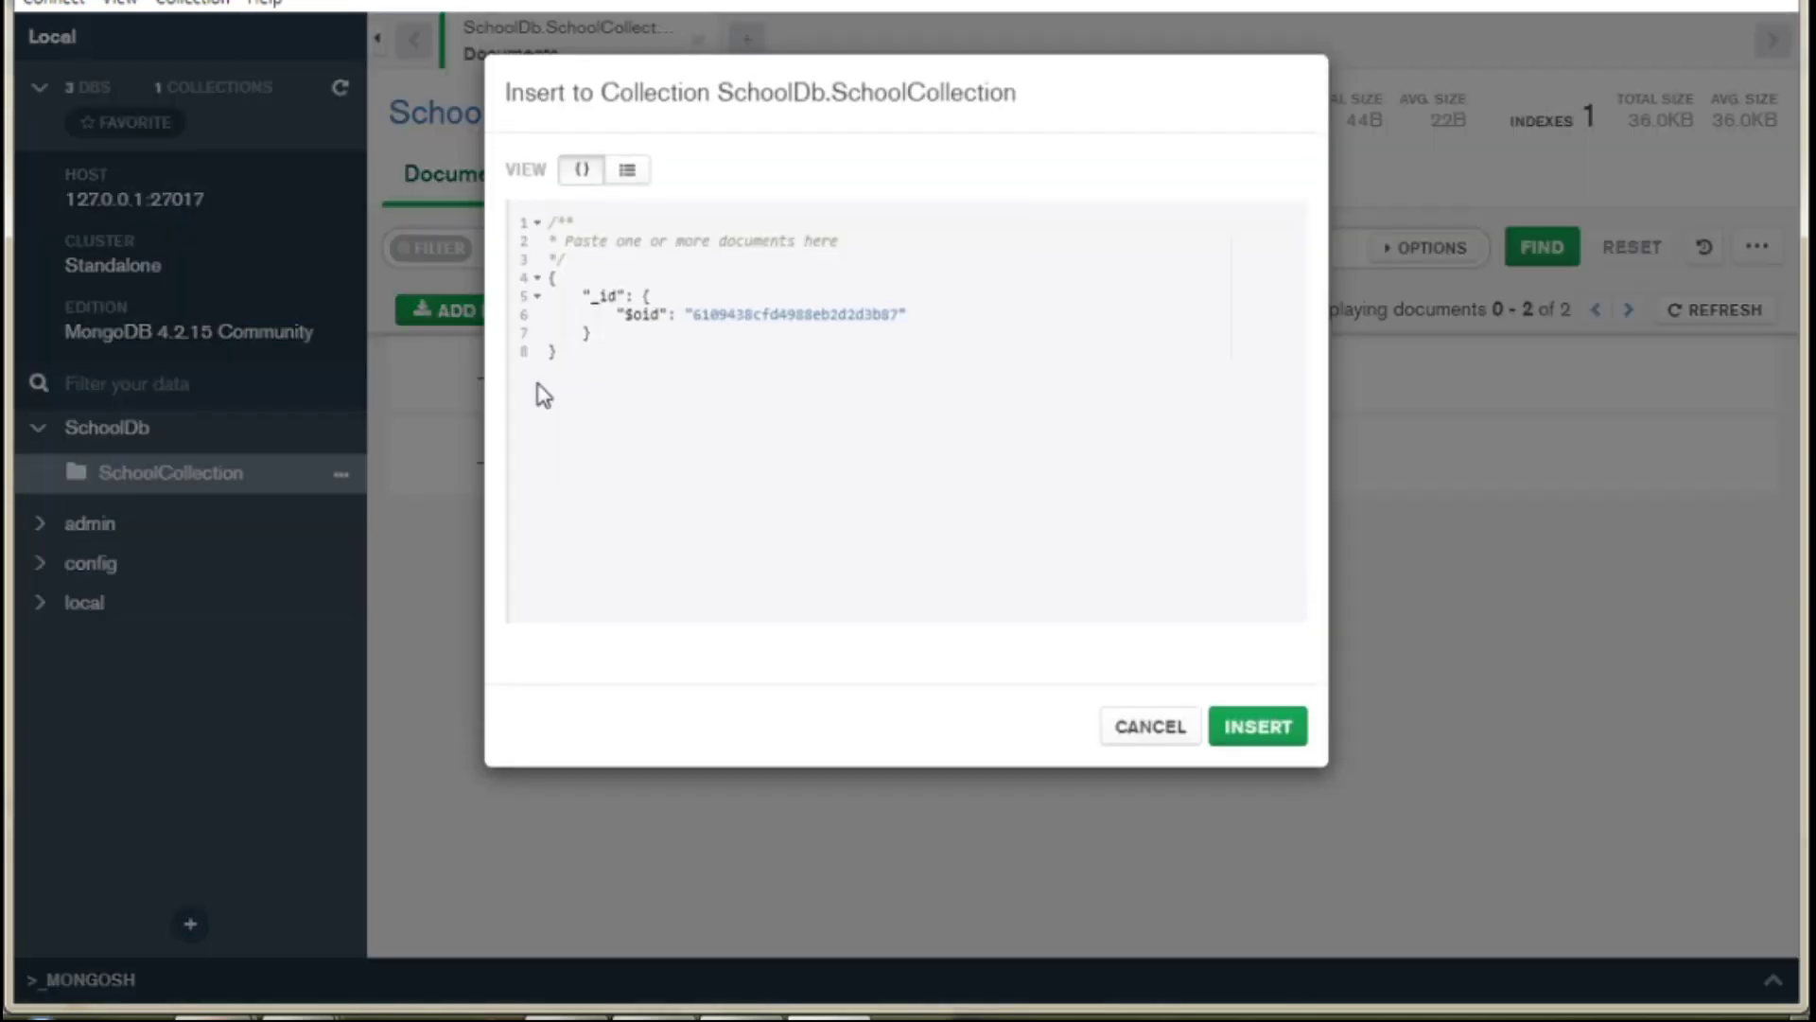
pyautogui.click(627, 171)
pyautogui.click(1231, 367)
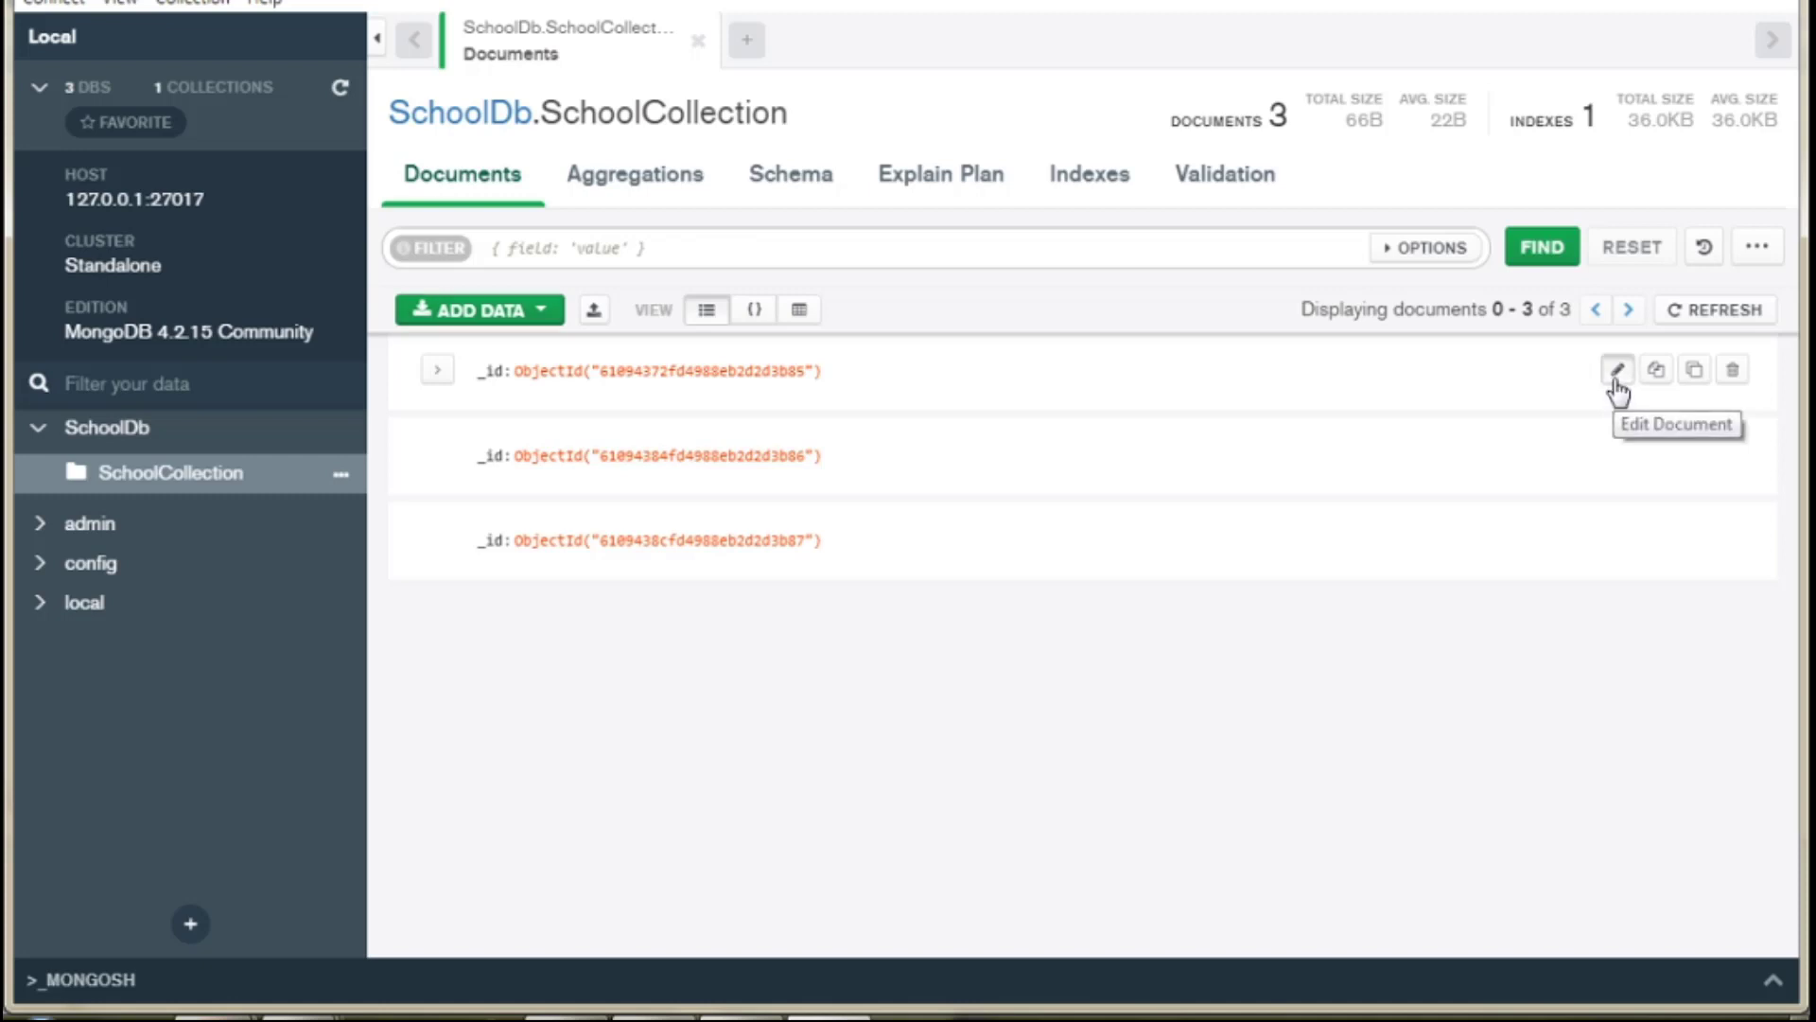
pyautogui.click(1616, 377)
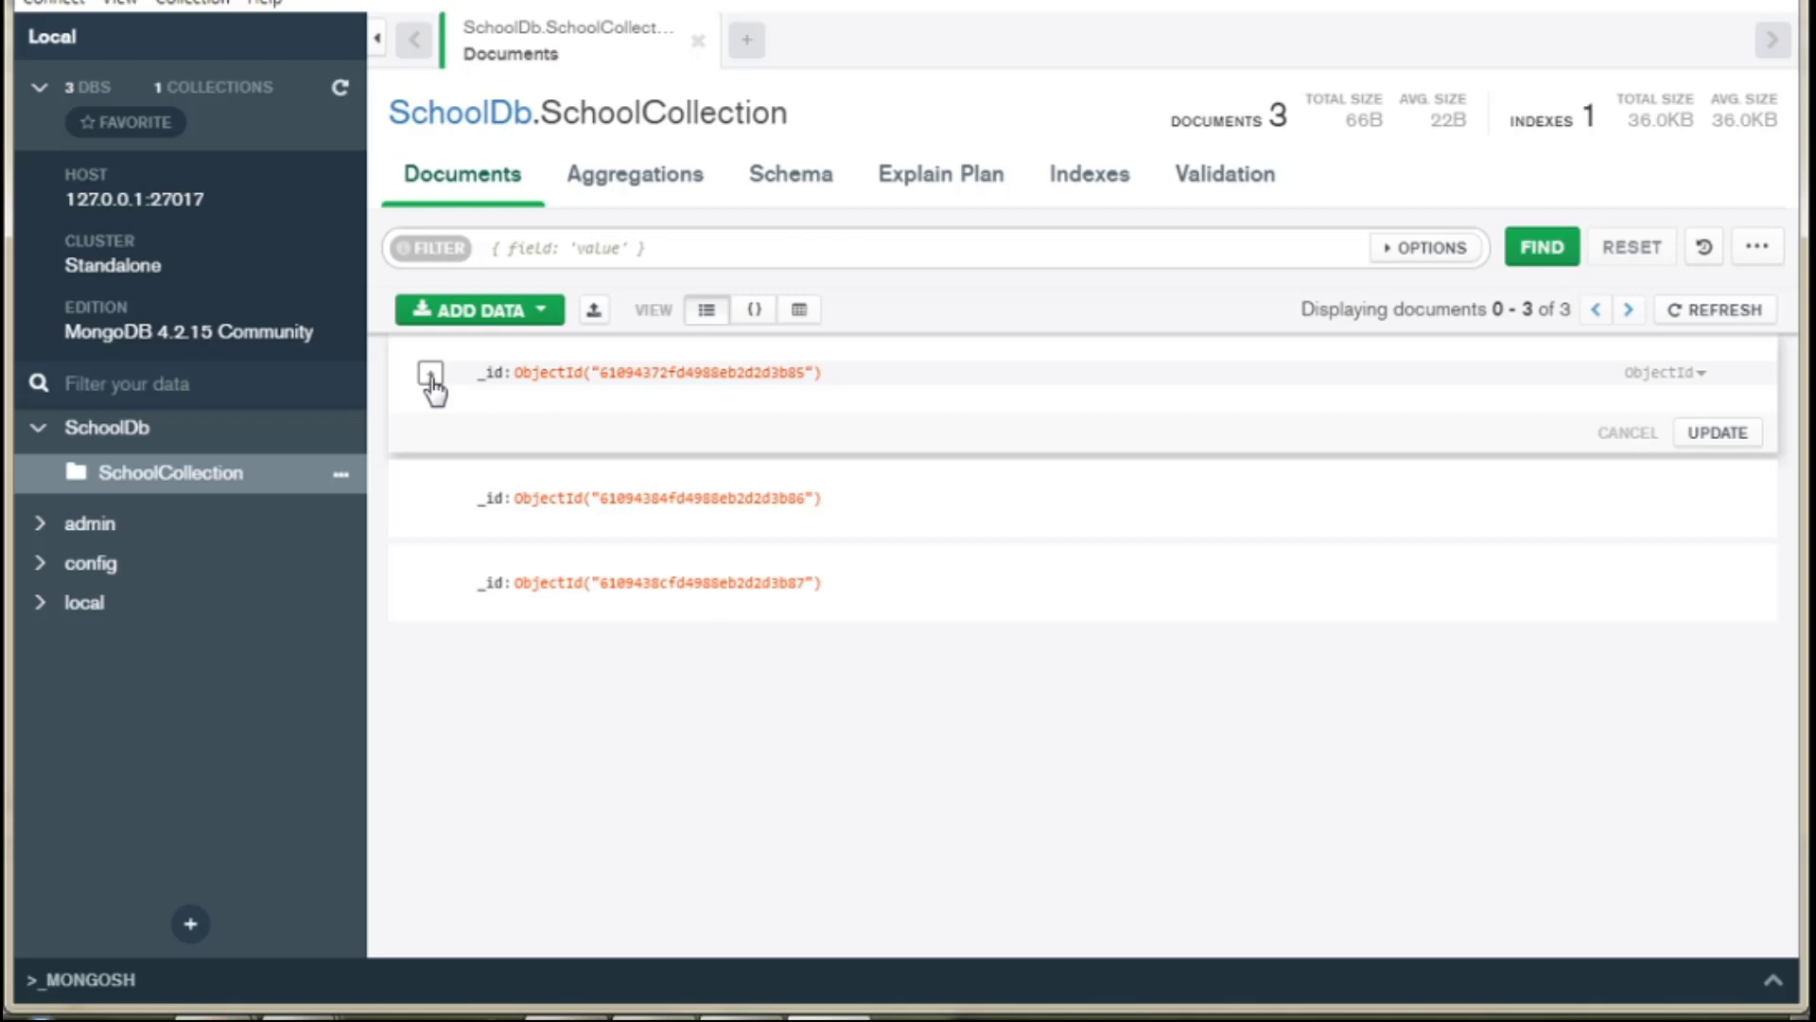
pyautogui.click(432, 379)
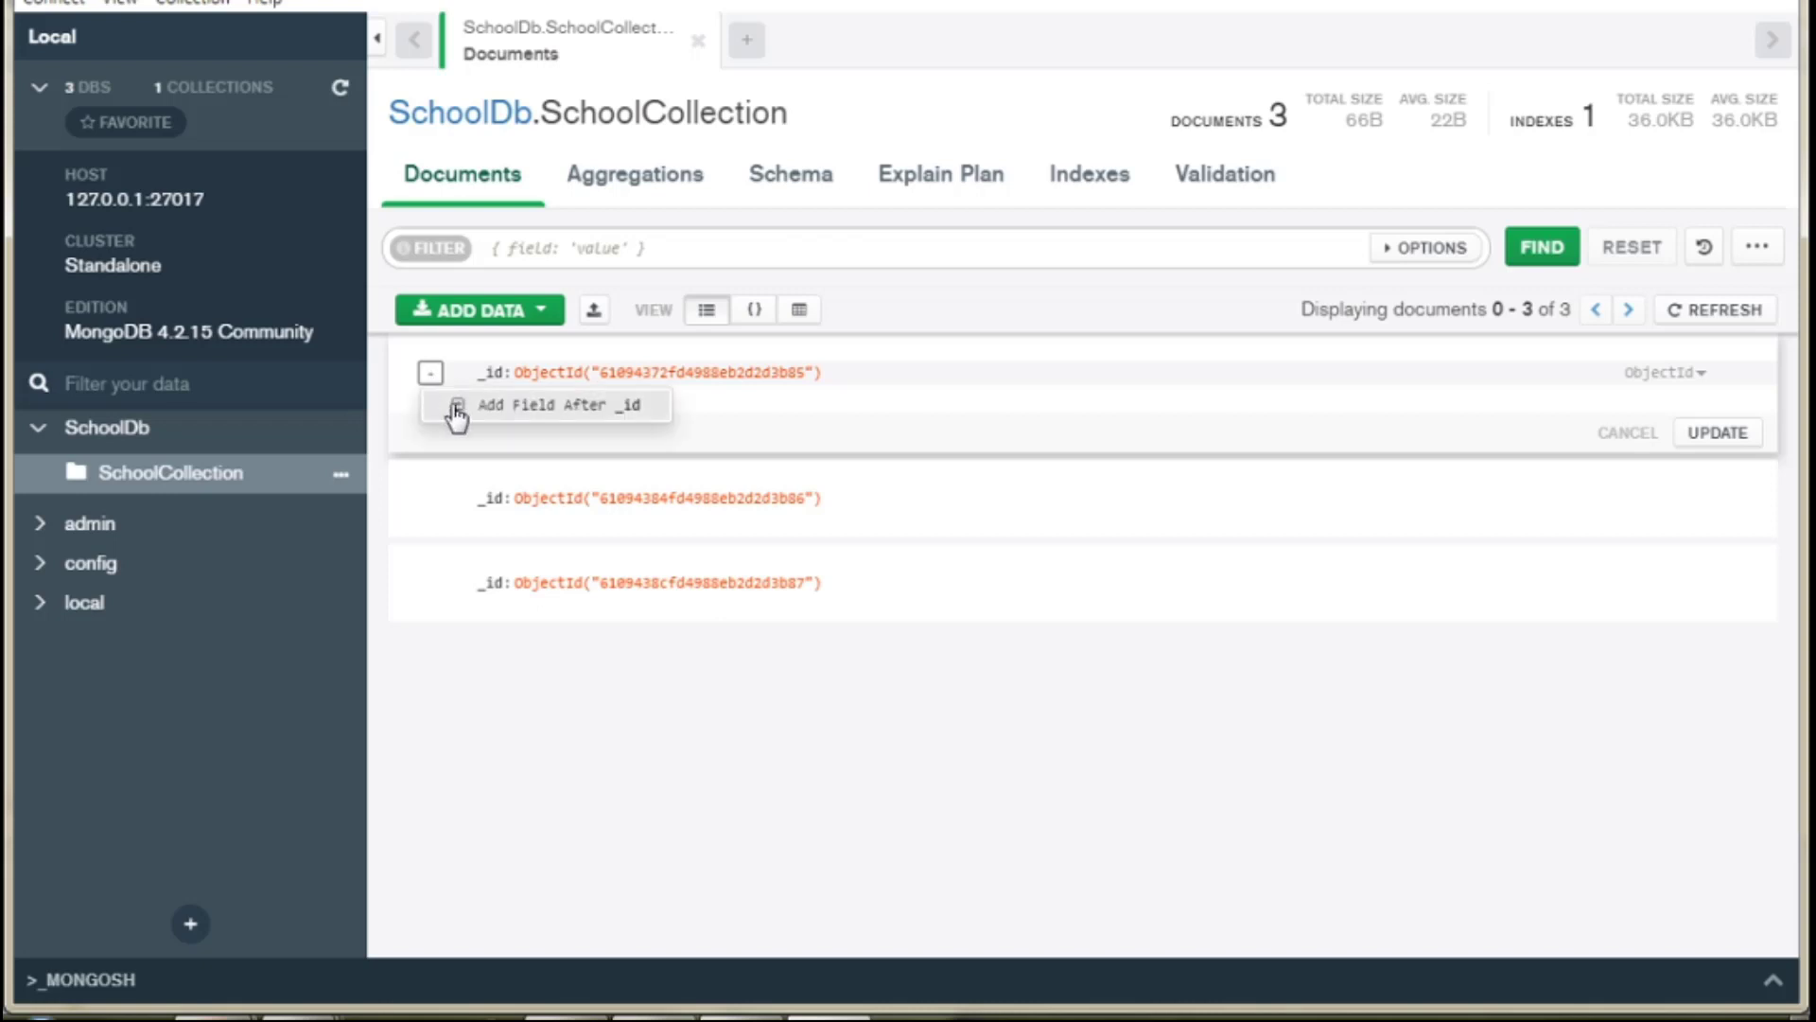
pyautogui.click(461, 413)
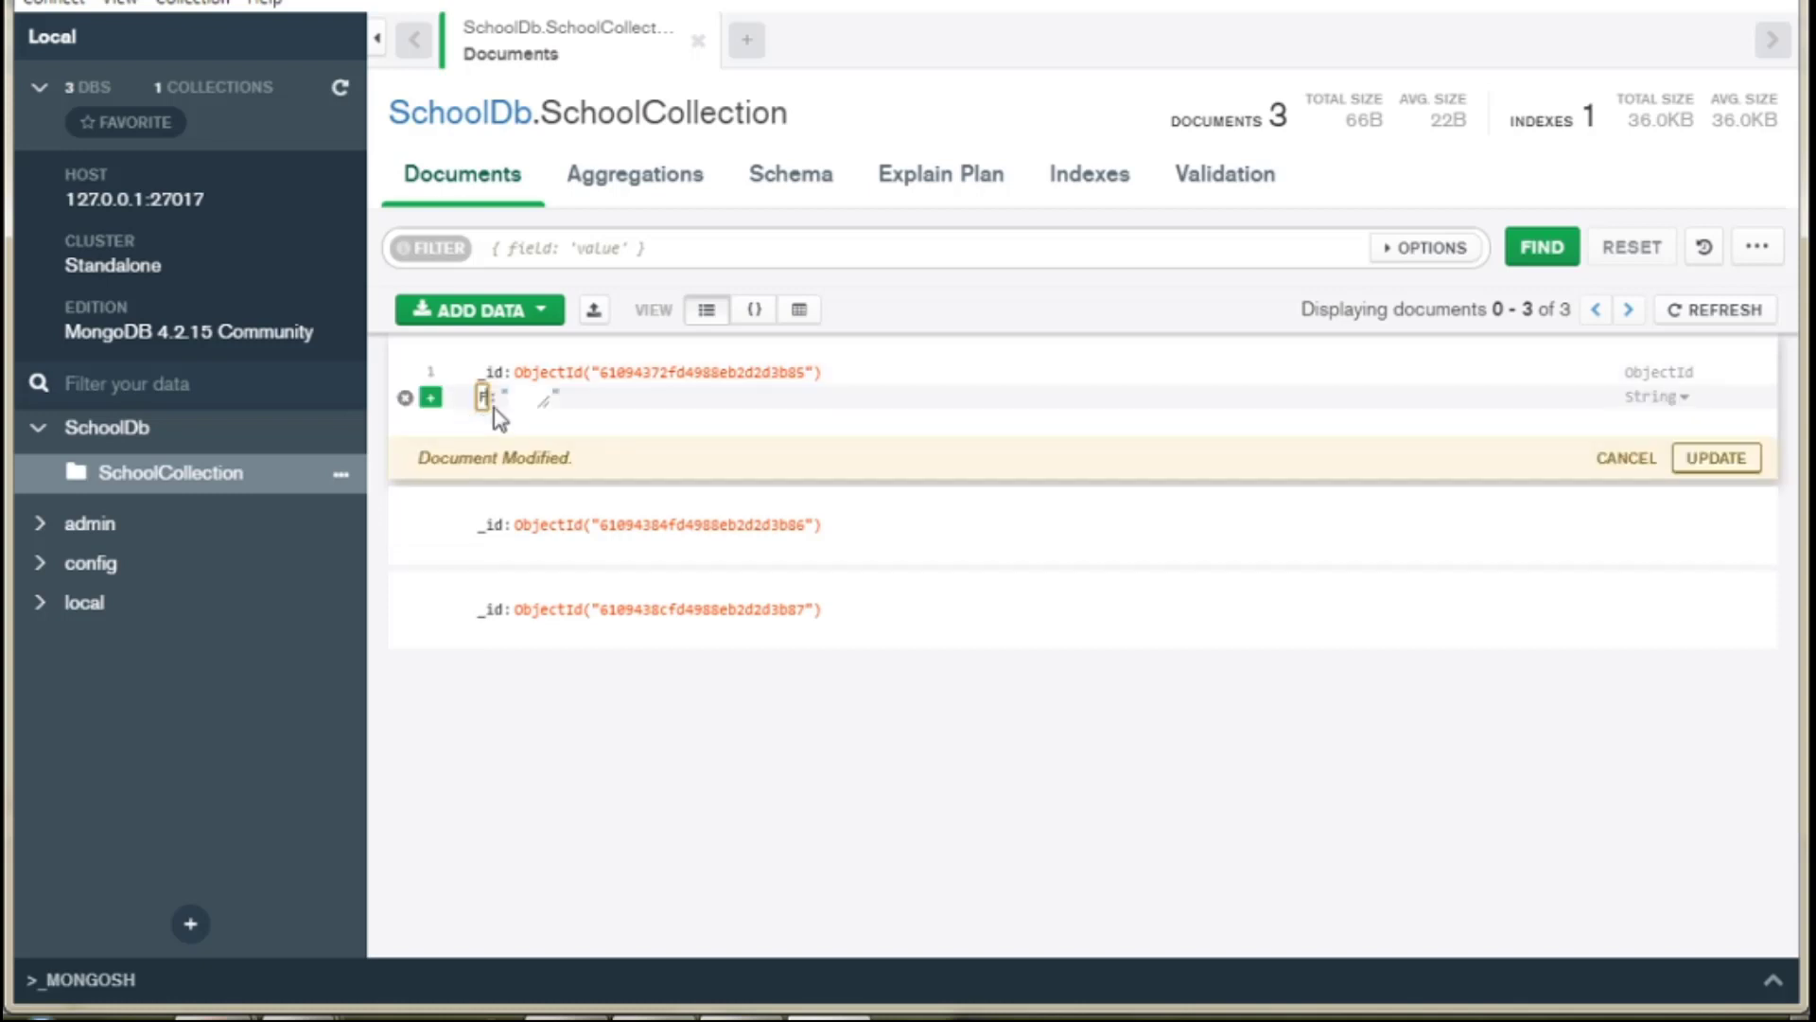
pyautogui.write('Fisrt')
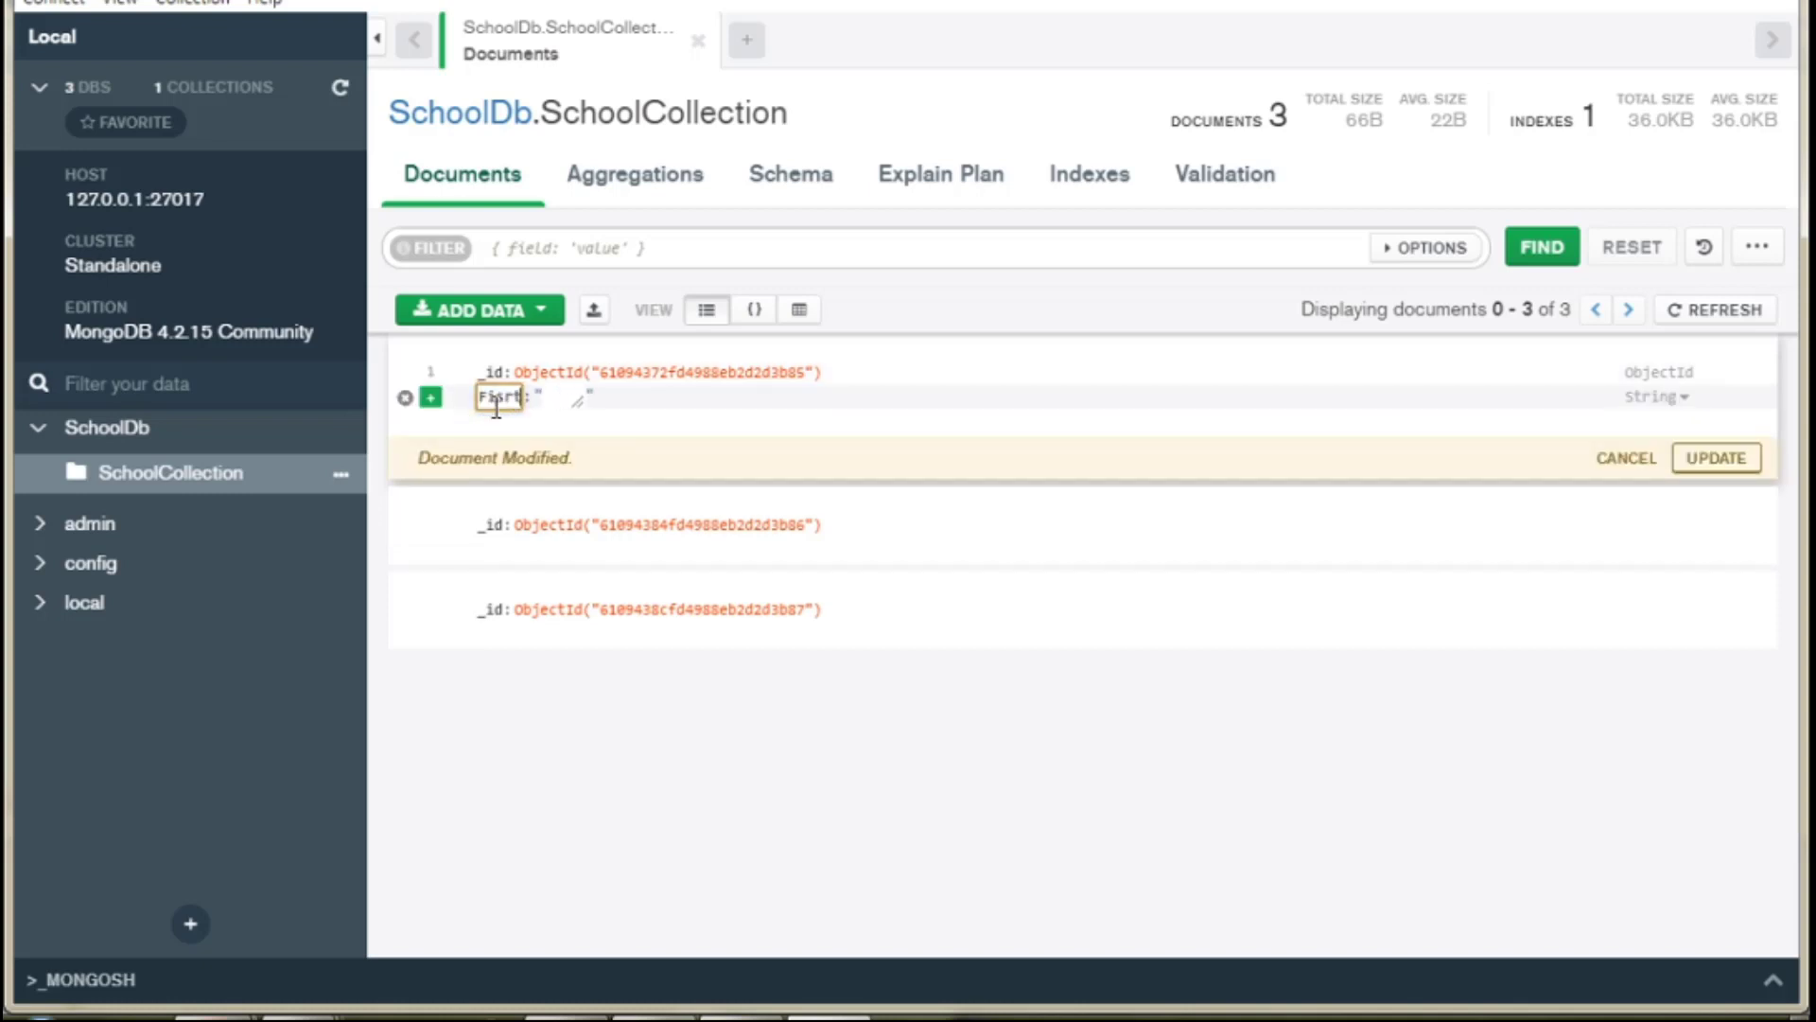
pyautogui.press('BackSpace')
pyautogui.press('BackSpace')
pyautogui.press('BackSpace')
pyautogui.write('rstName')
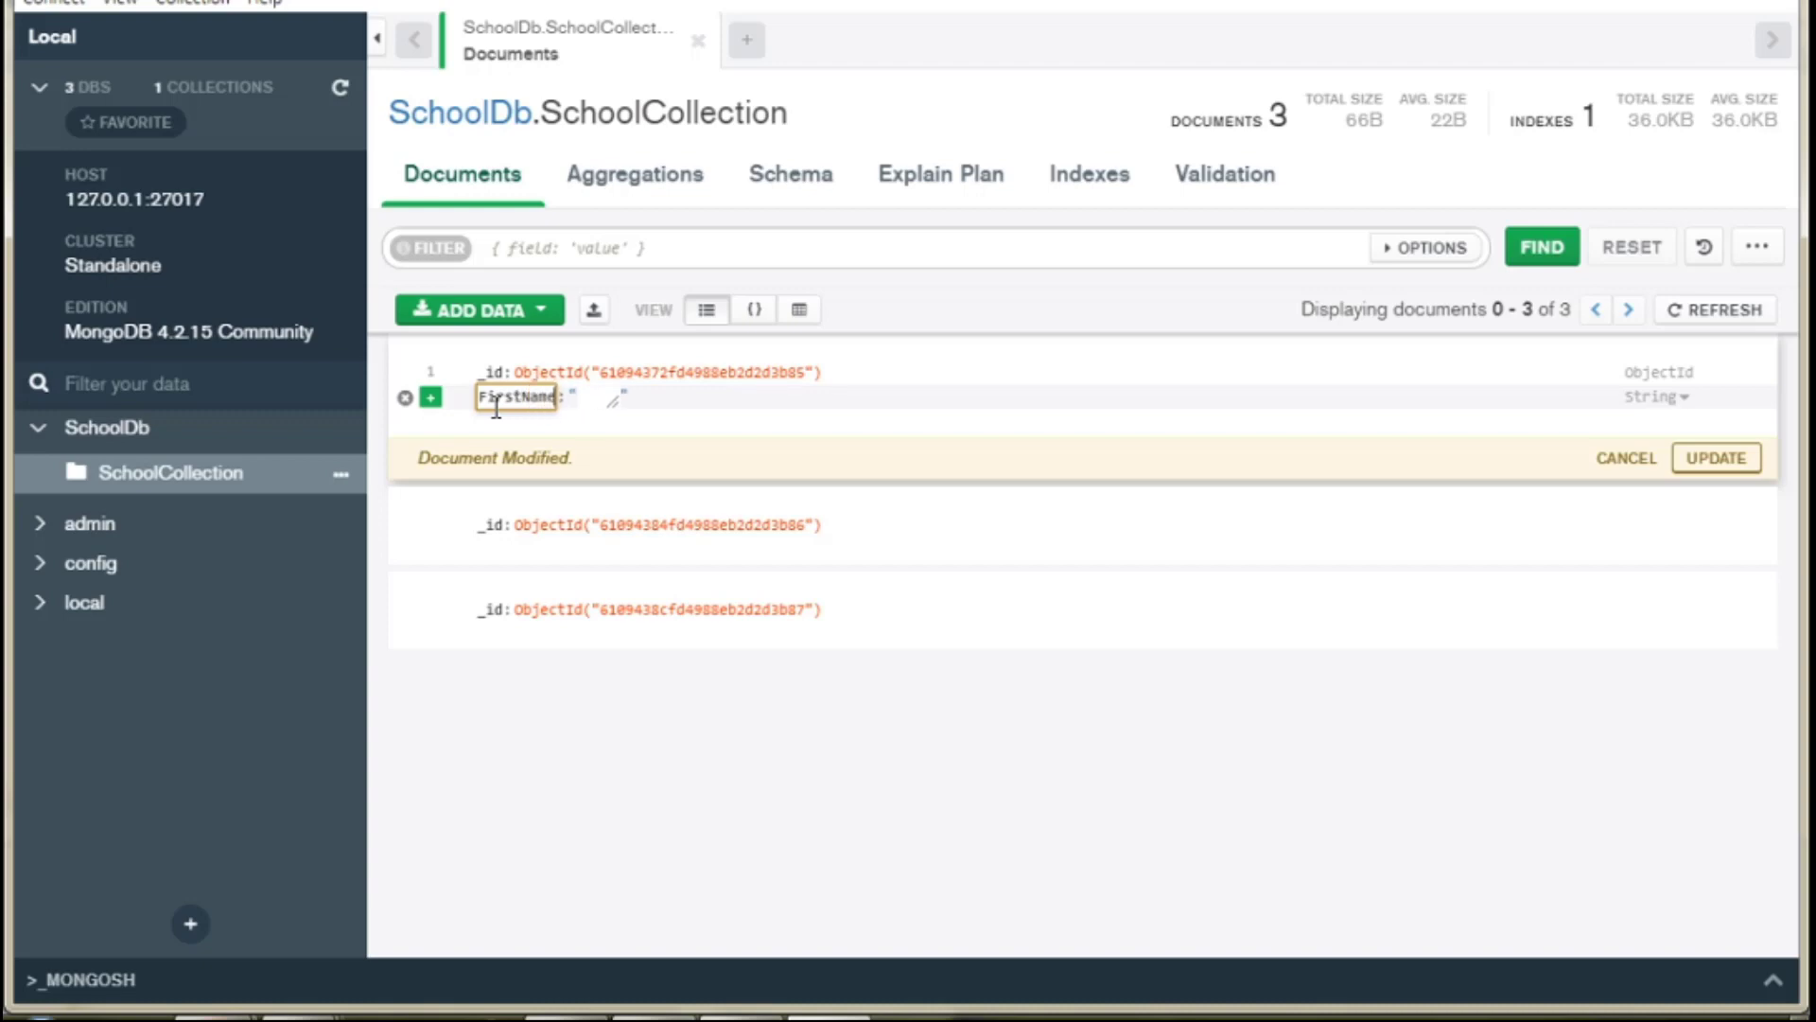
pyautogui.click(593, 402)
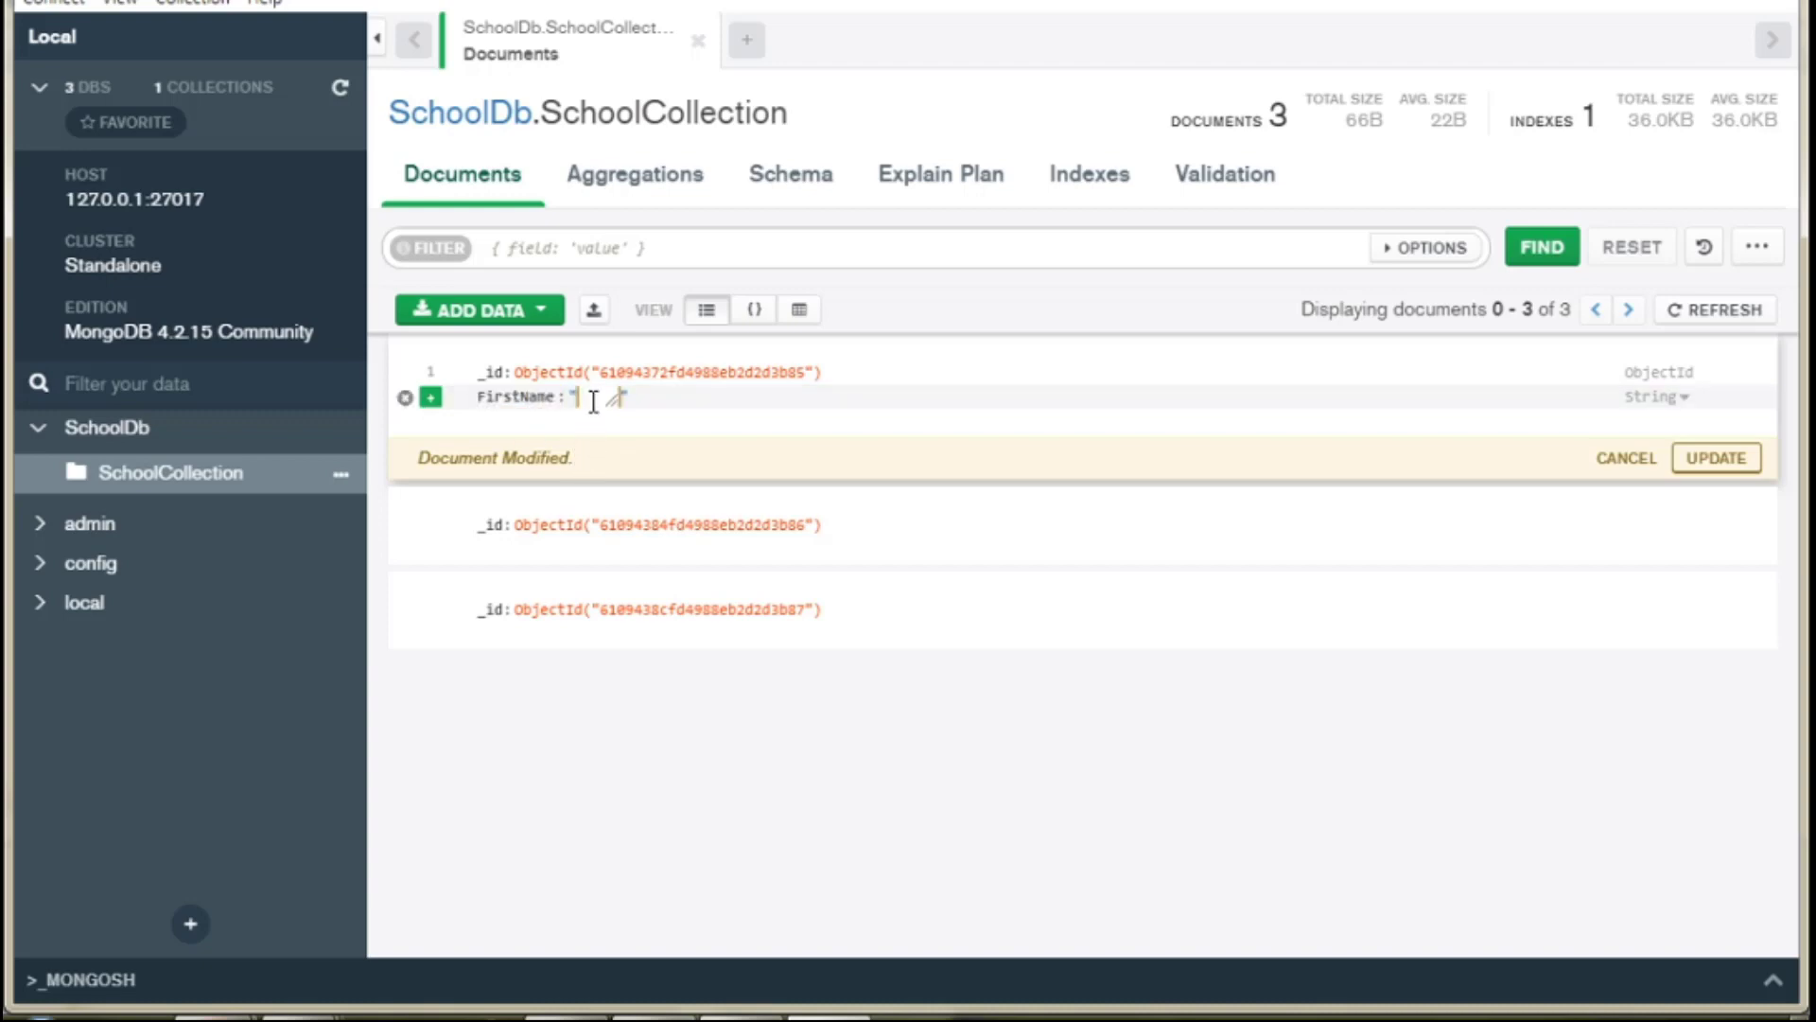
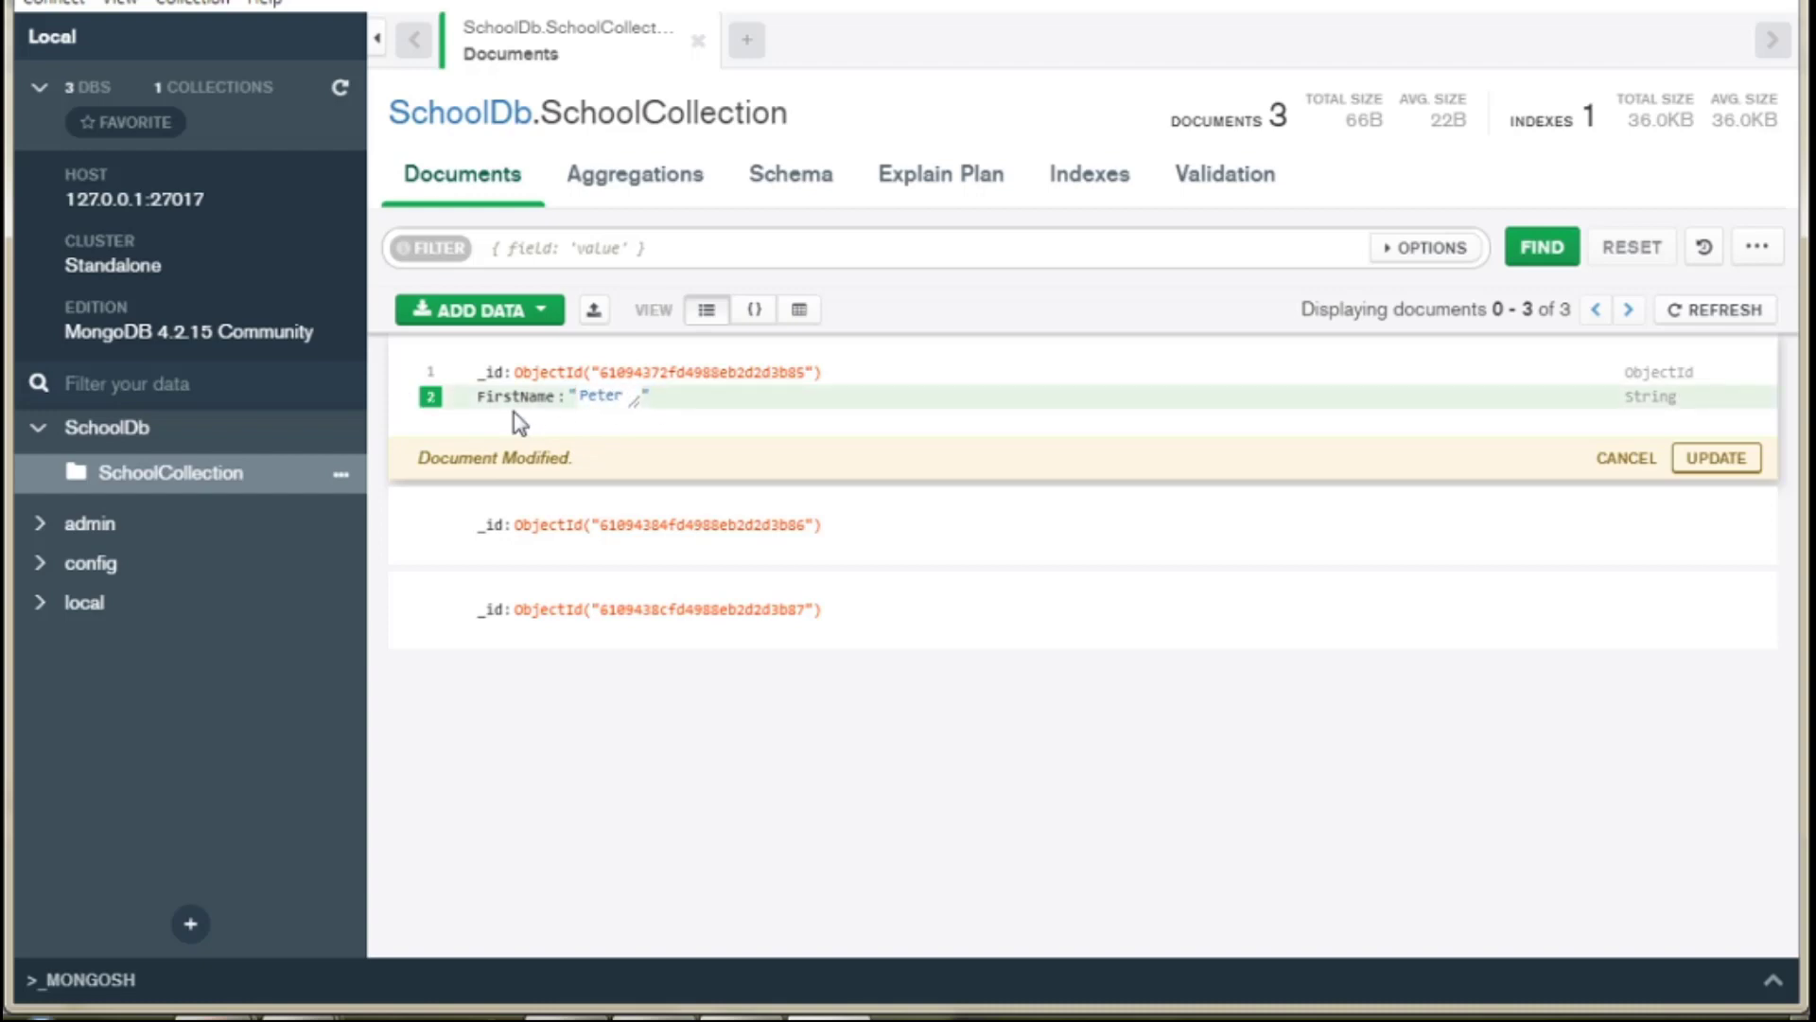
pyautogui.click(430, 381)
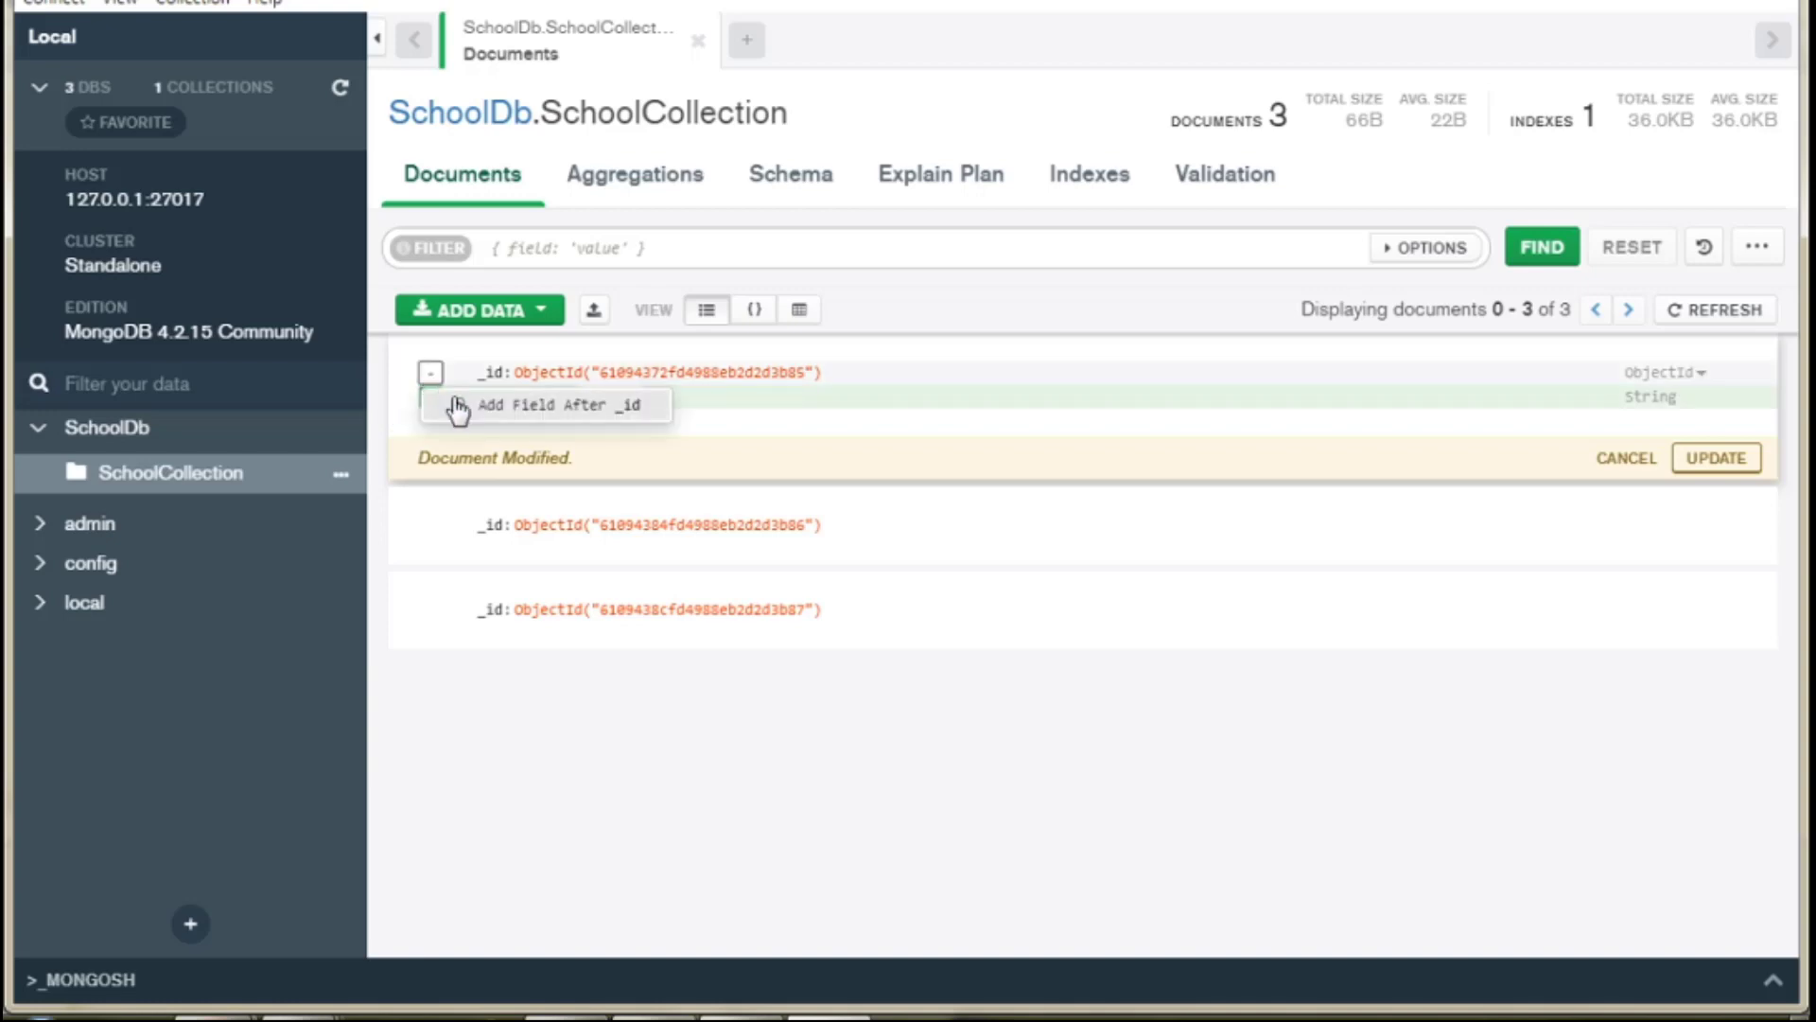
pyautogui.click(464, 405)
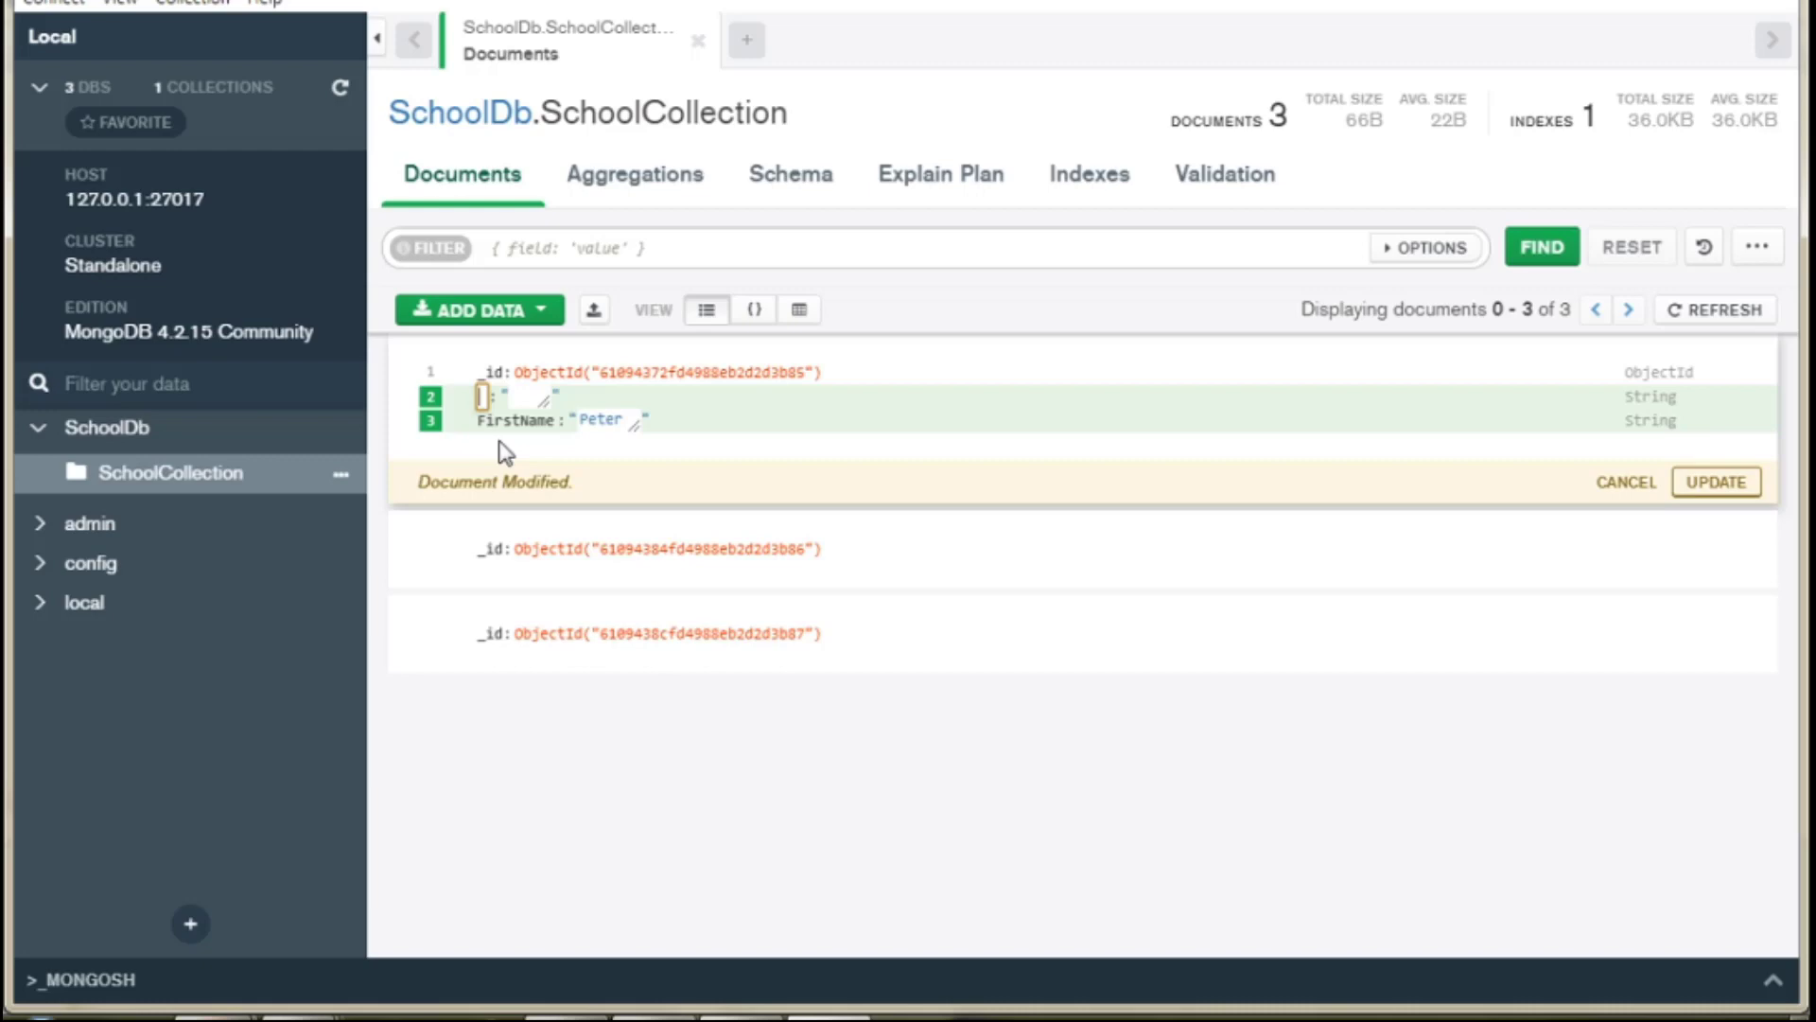
pyautogui.press('Tab')
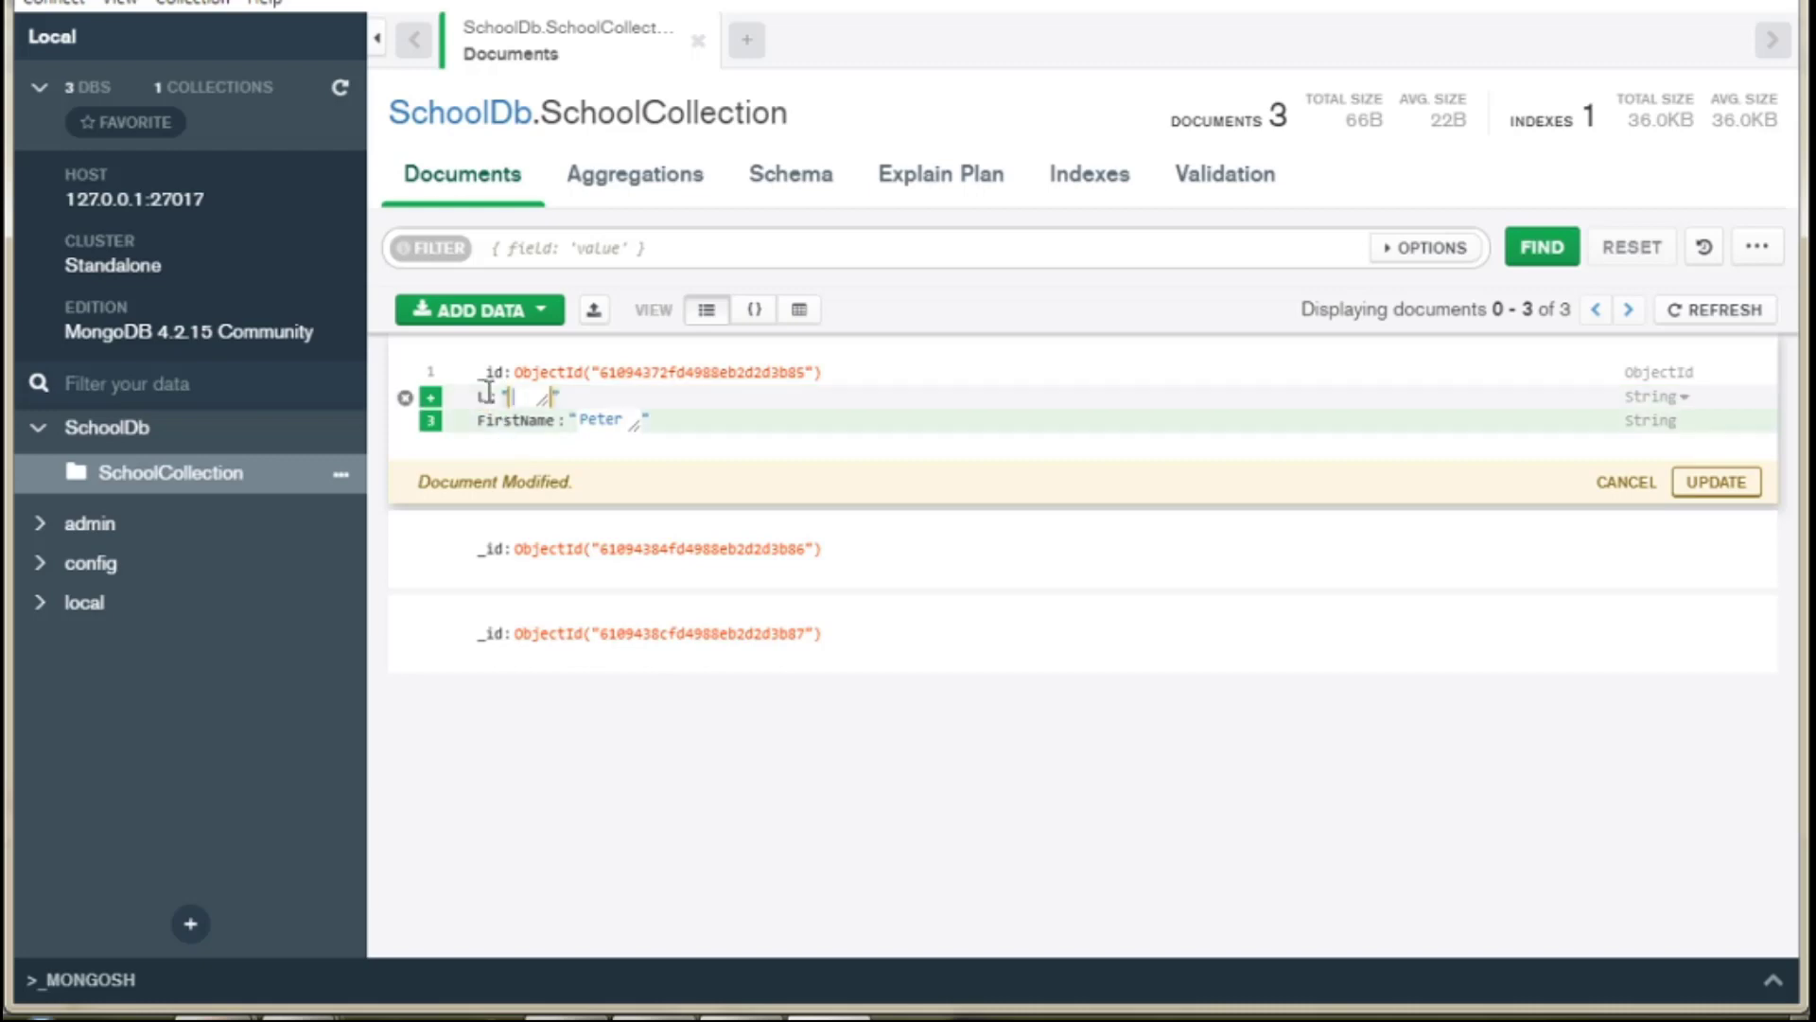
pyautogui.click(483, 397)
pyautogui.write('as')
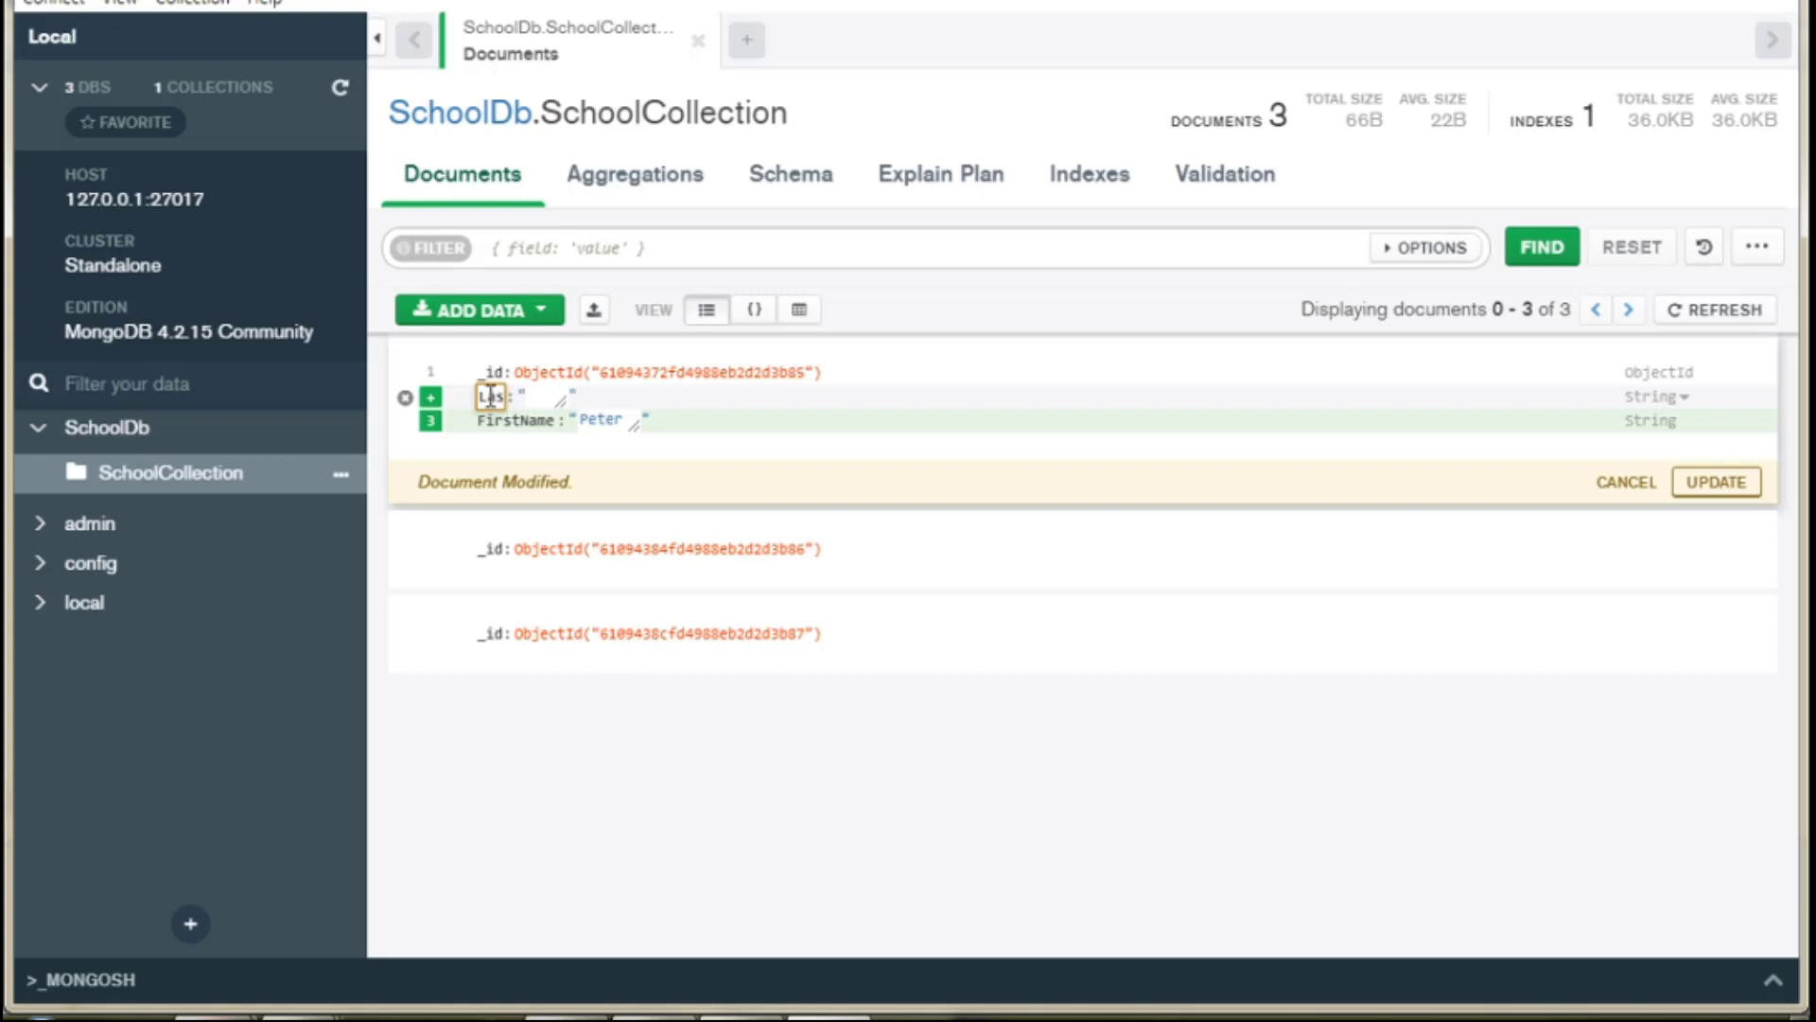
pyautogui.write('tname')
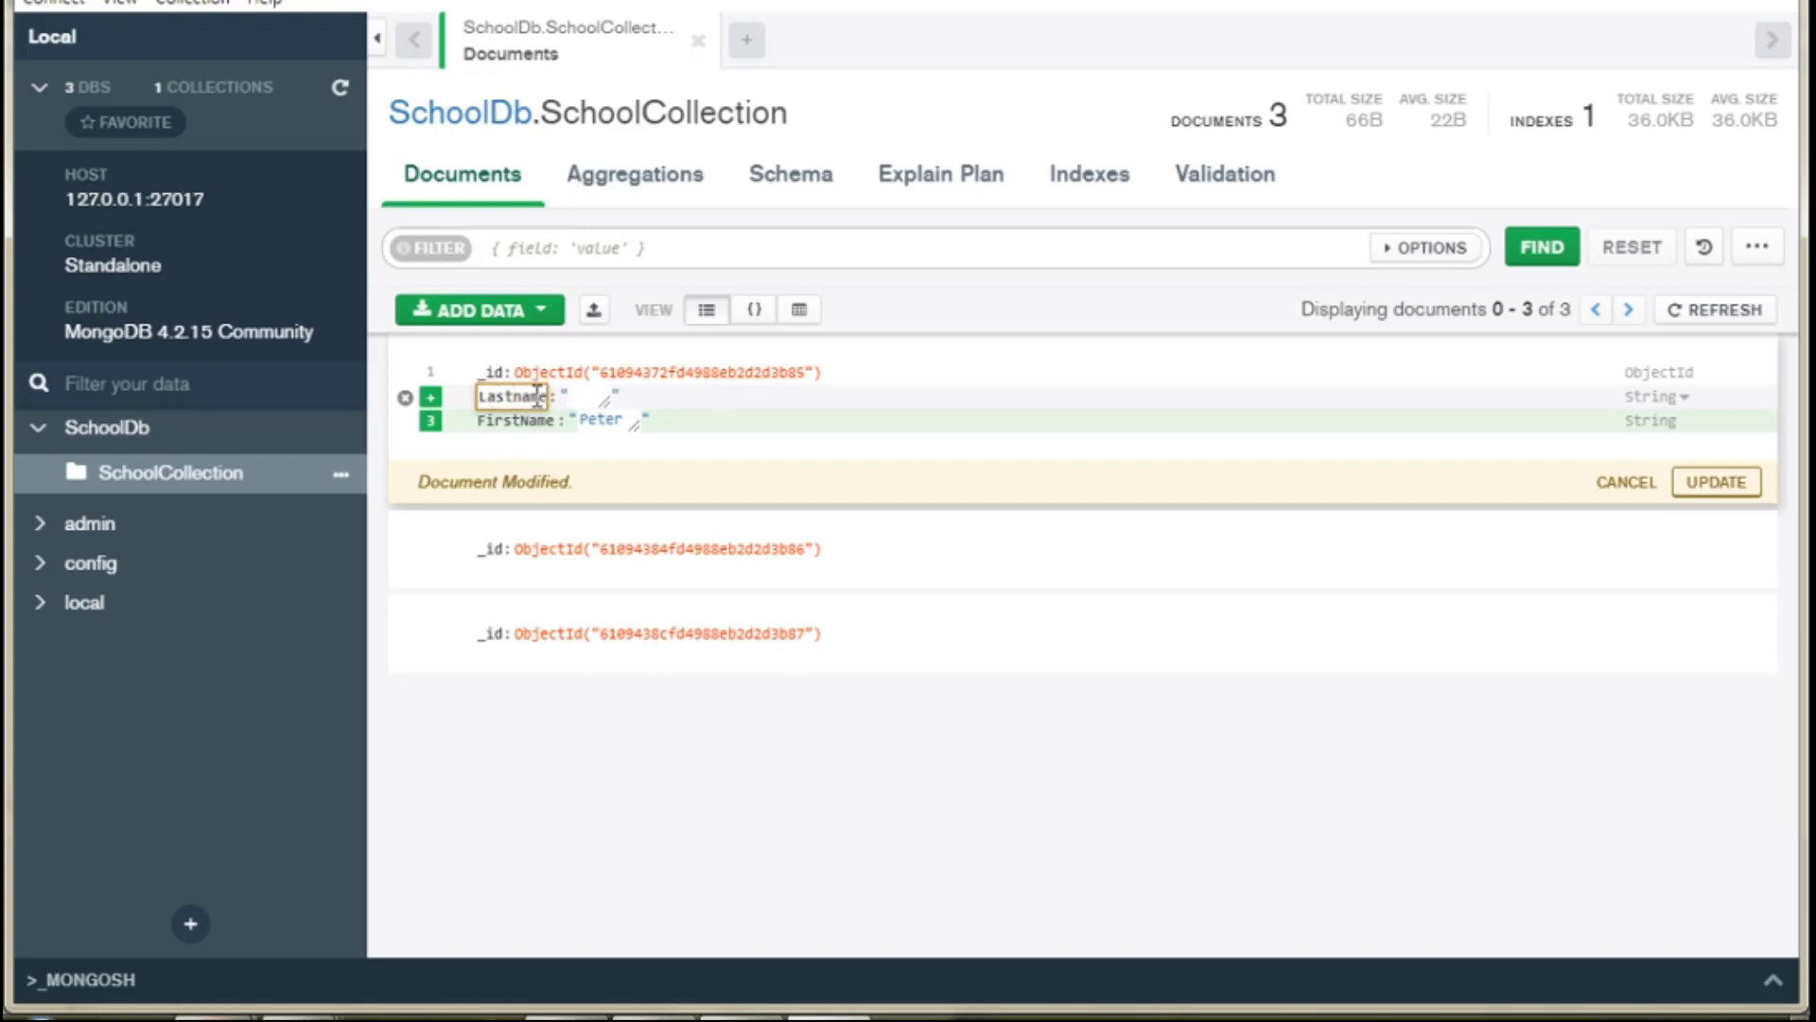
pyautogui.click(579, 394)
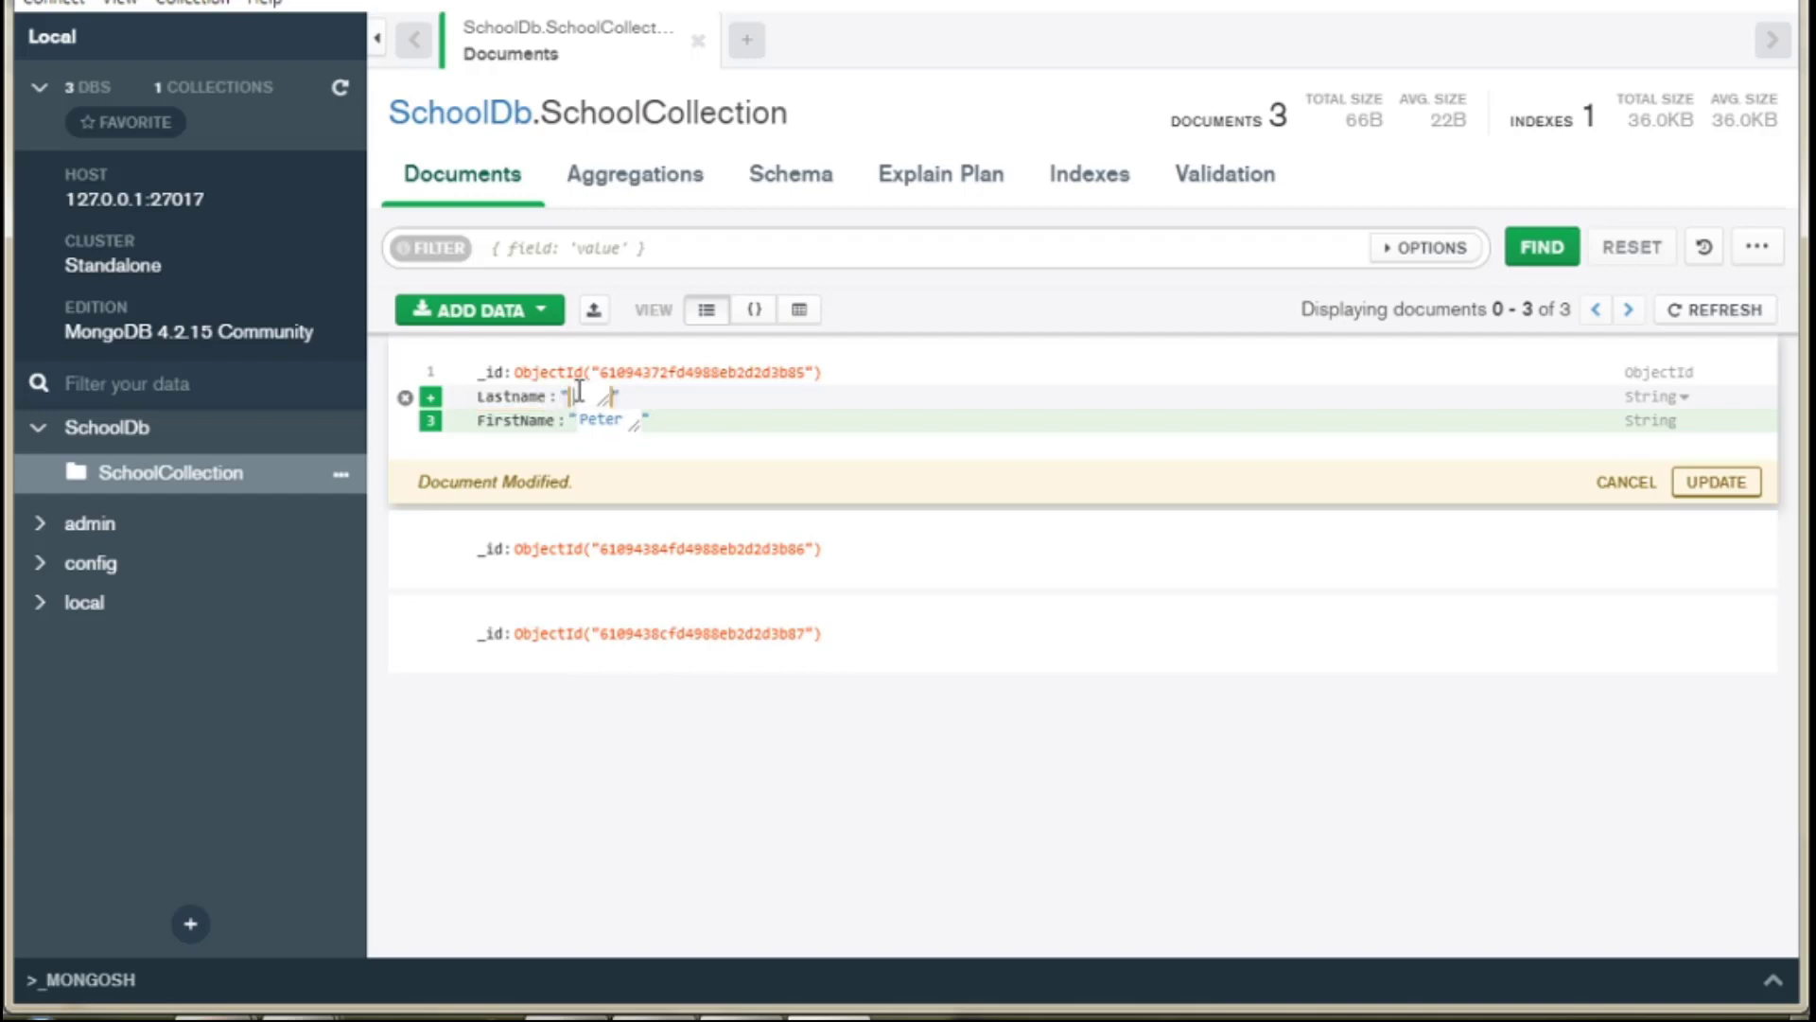
pyautogui.click(1687, 402)
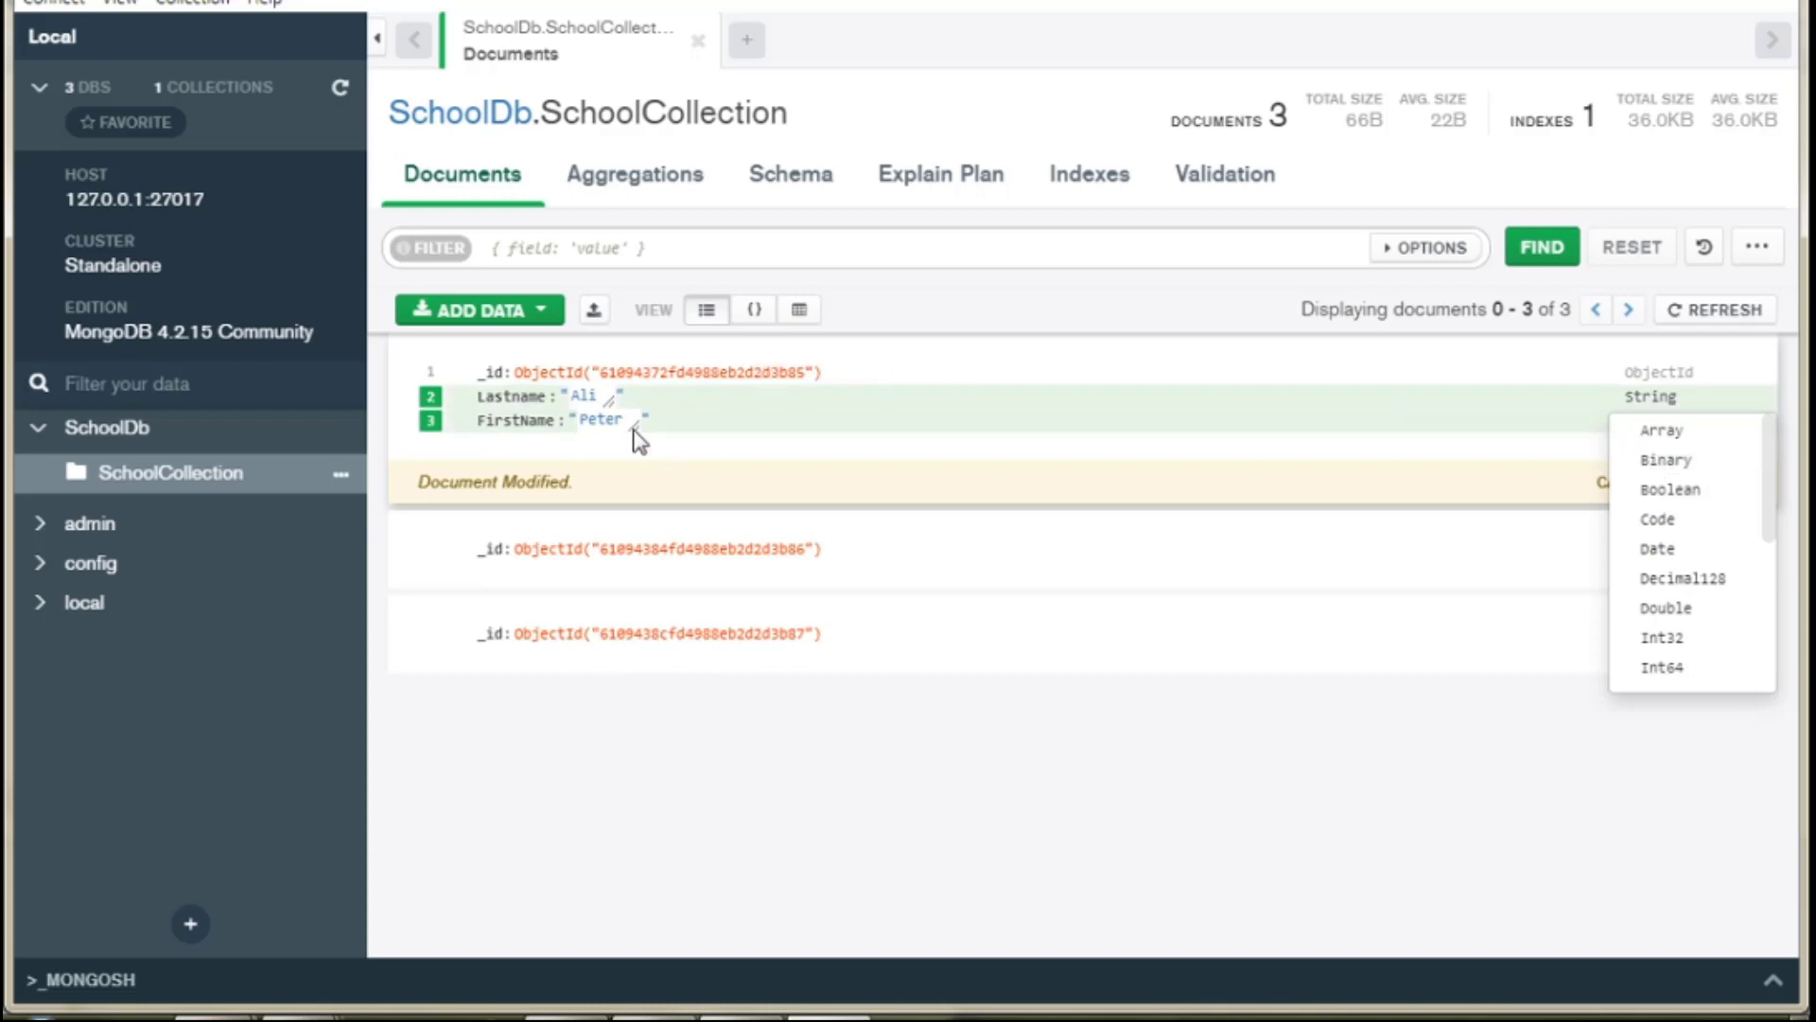
# Add Birth_Date 01/01/1992 as a Date type and save the first document.
pyautogui.click(435, 377)
pyautogui.click(434, 376)
pyautogui.click(454, 405)
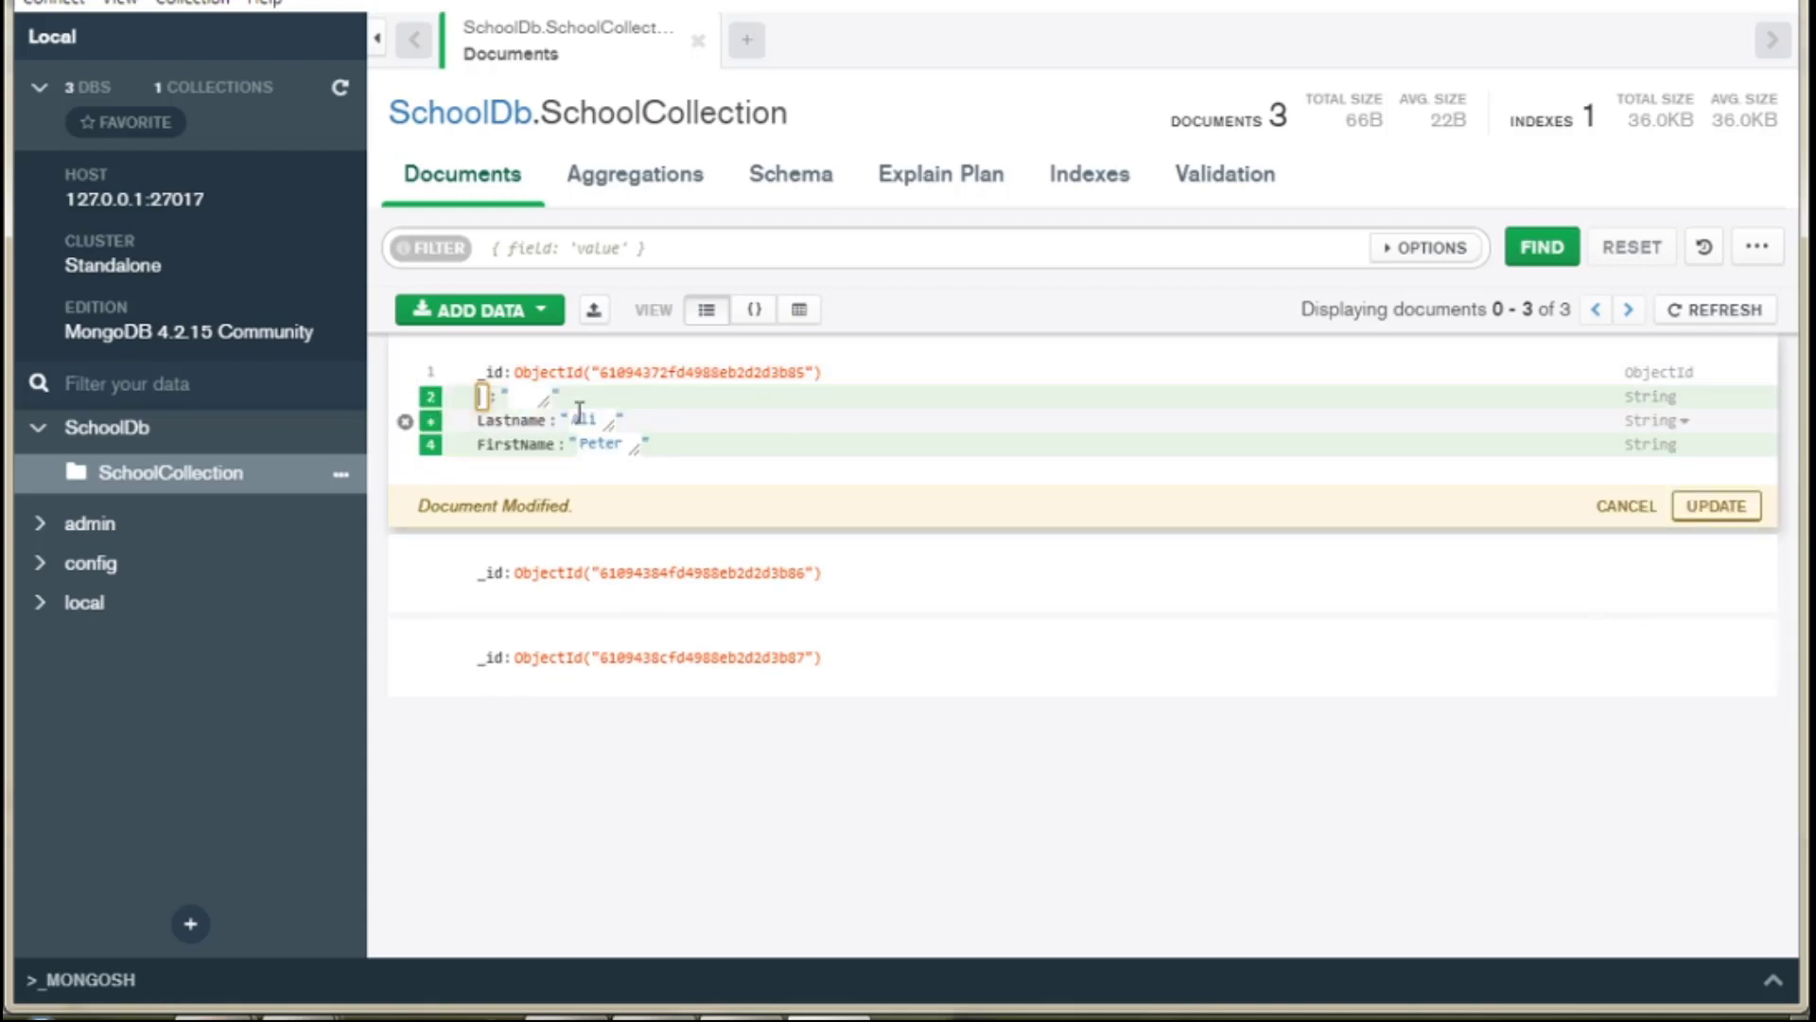
pyautogui.write('Birth')
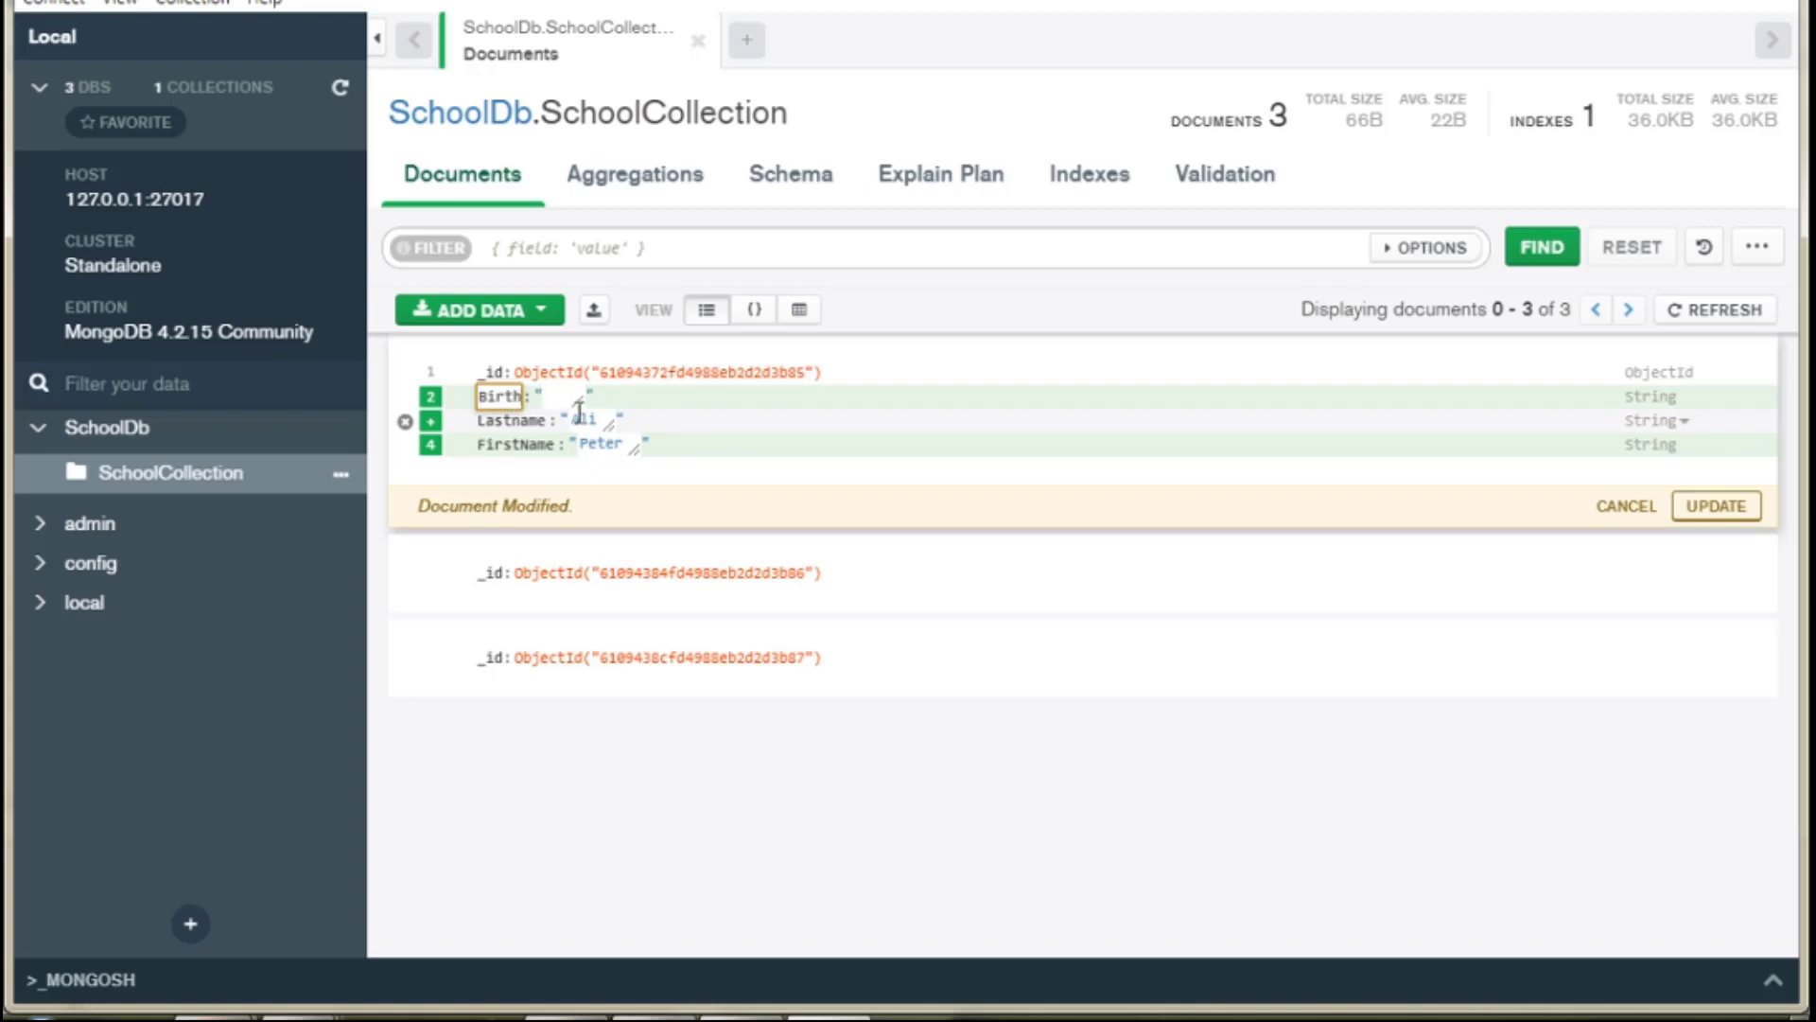
pyautogui.write('_Date')
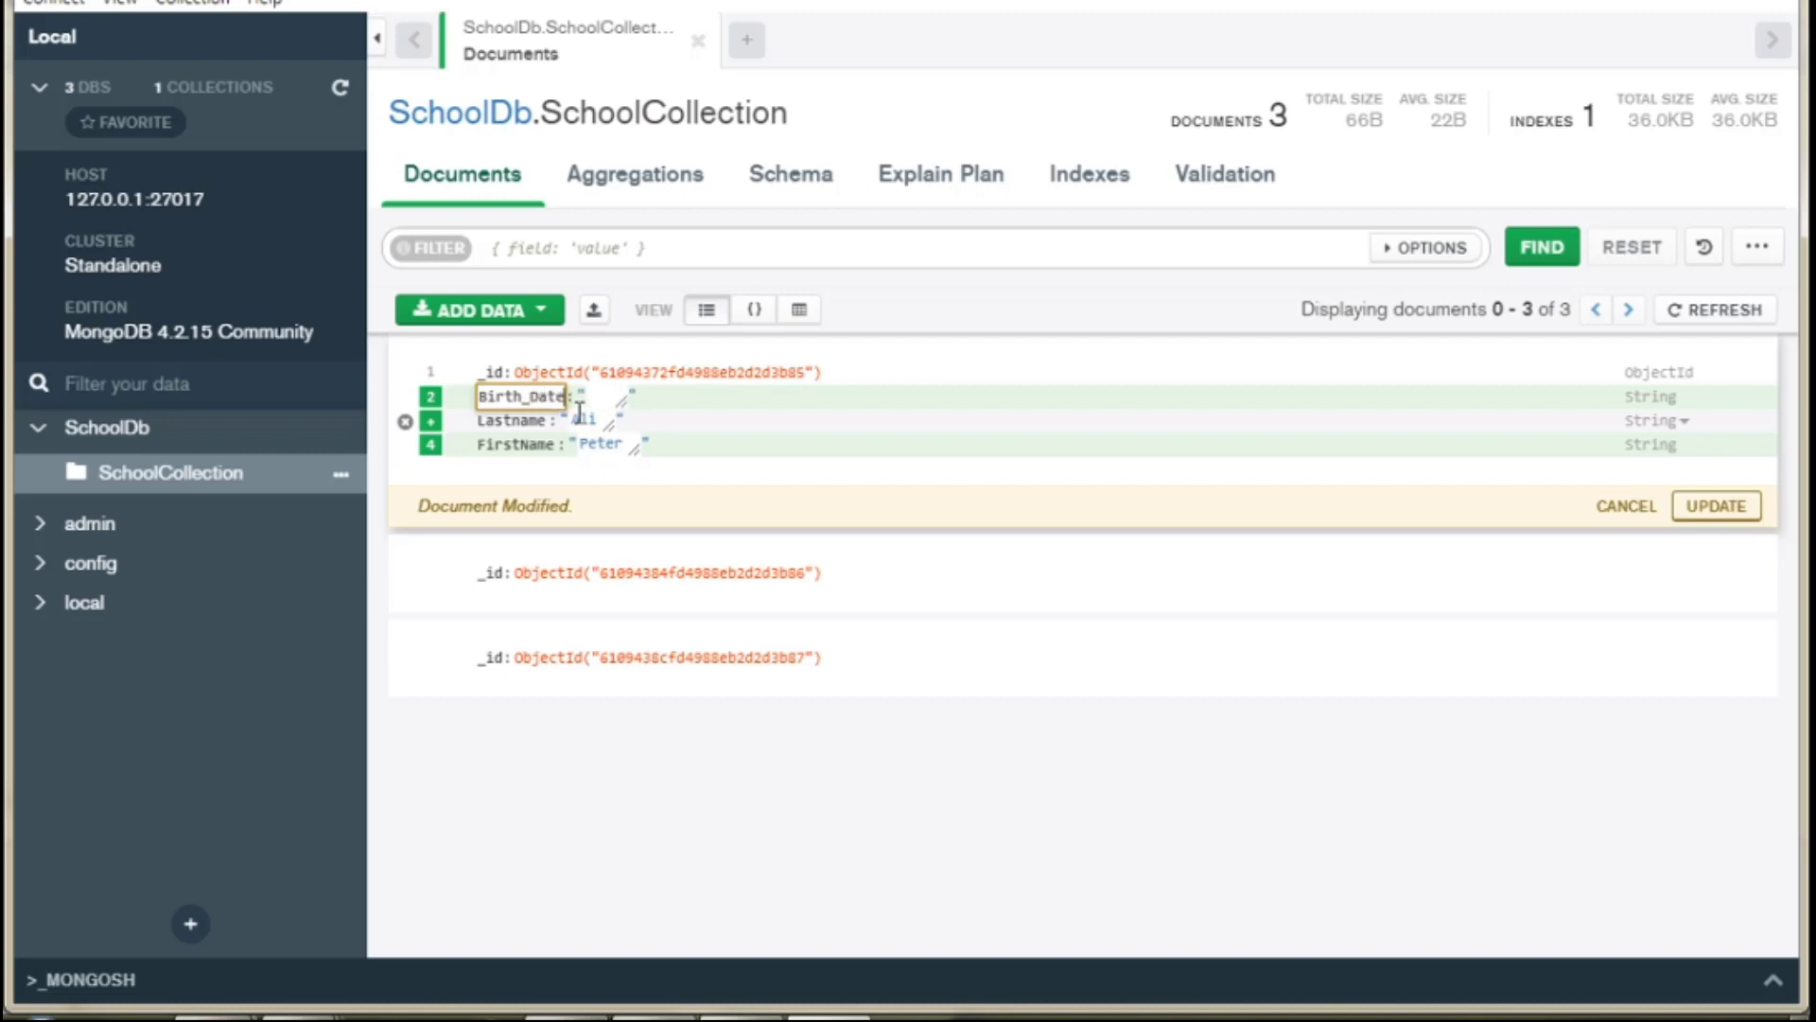
pyautogui.click(605, 396)
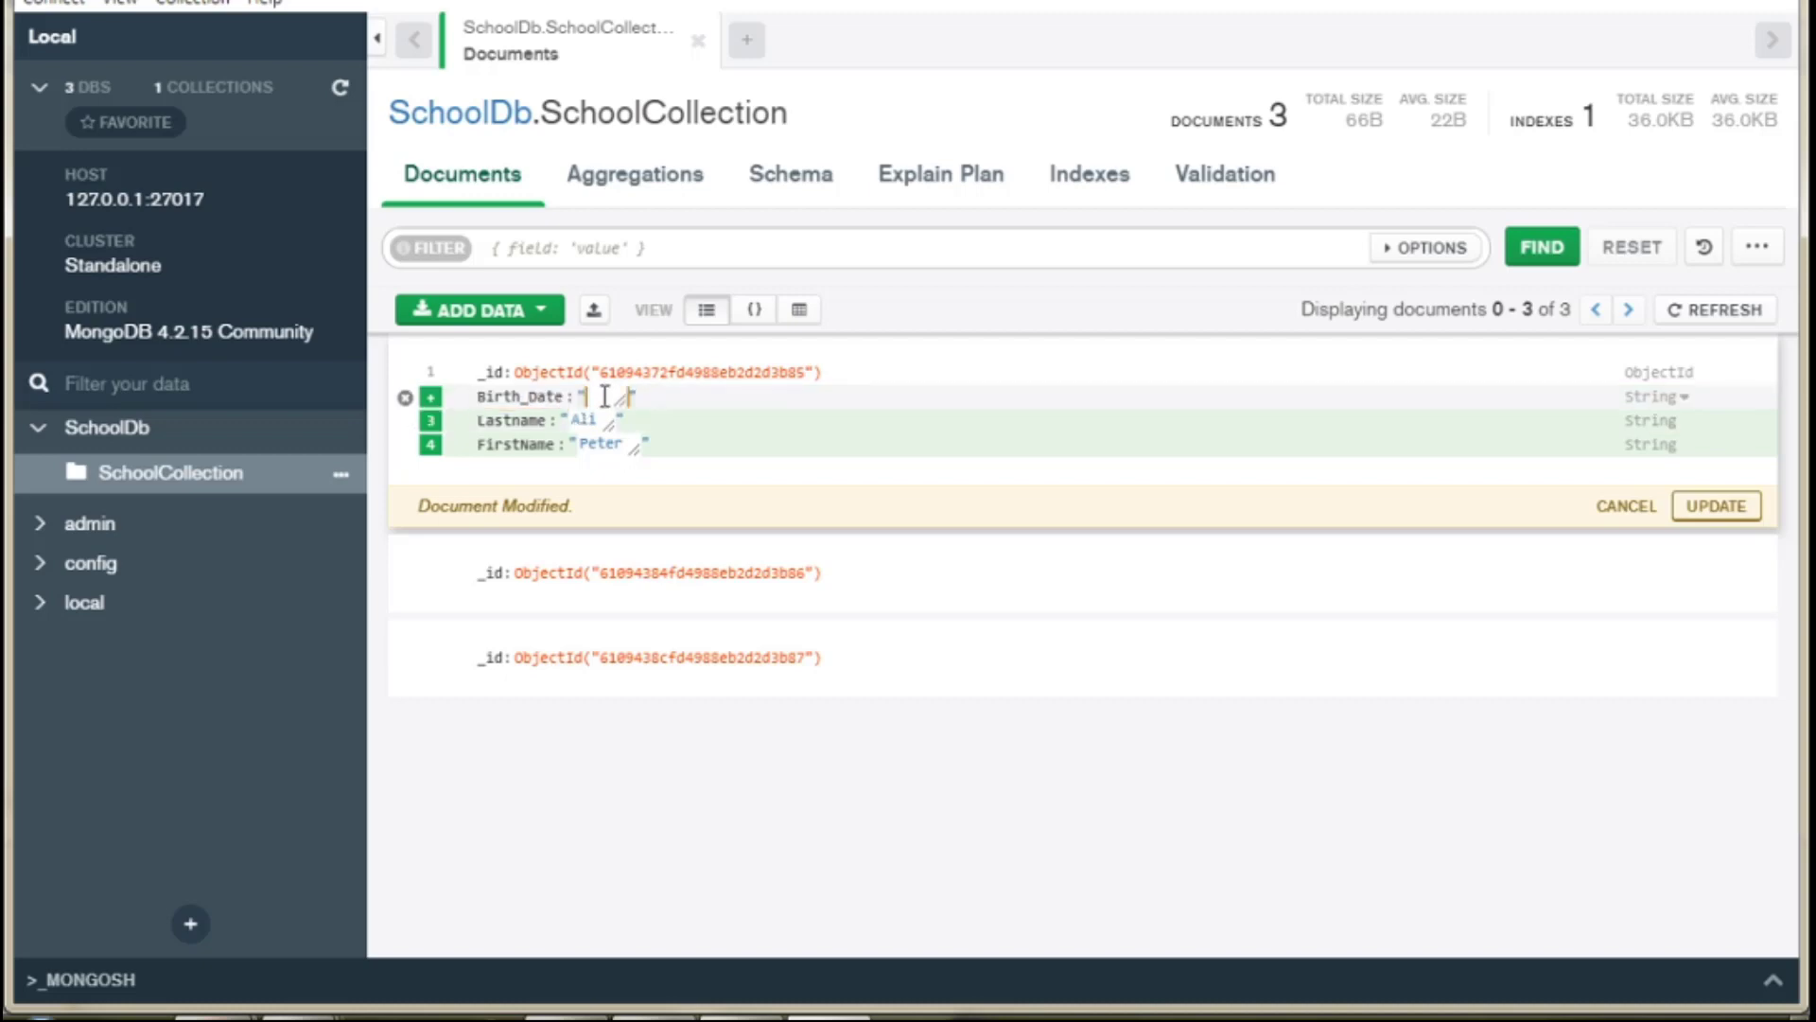
pyautogui.write('01/01/1992')
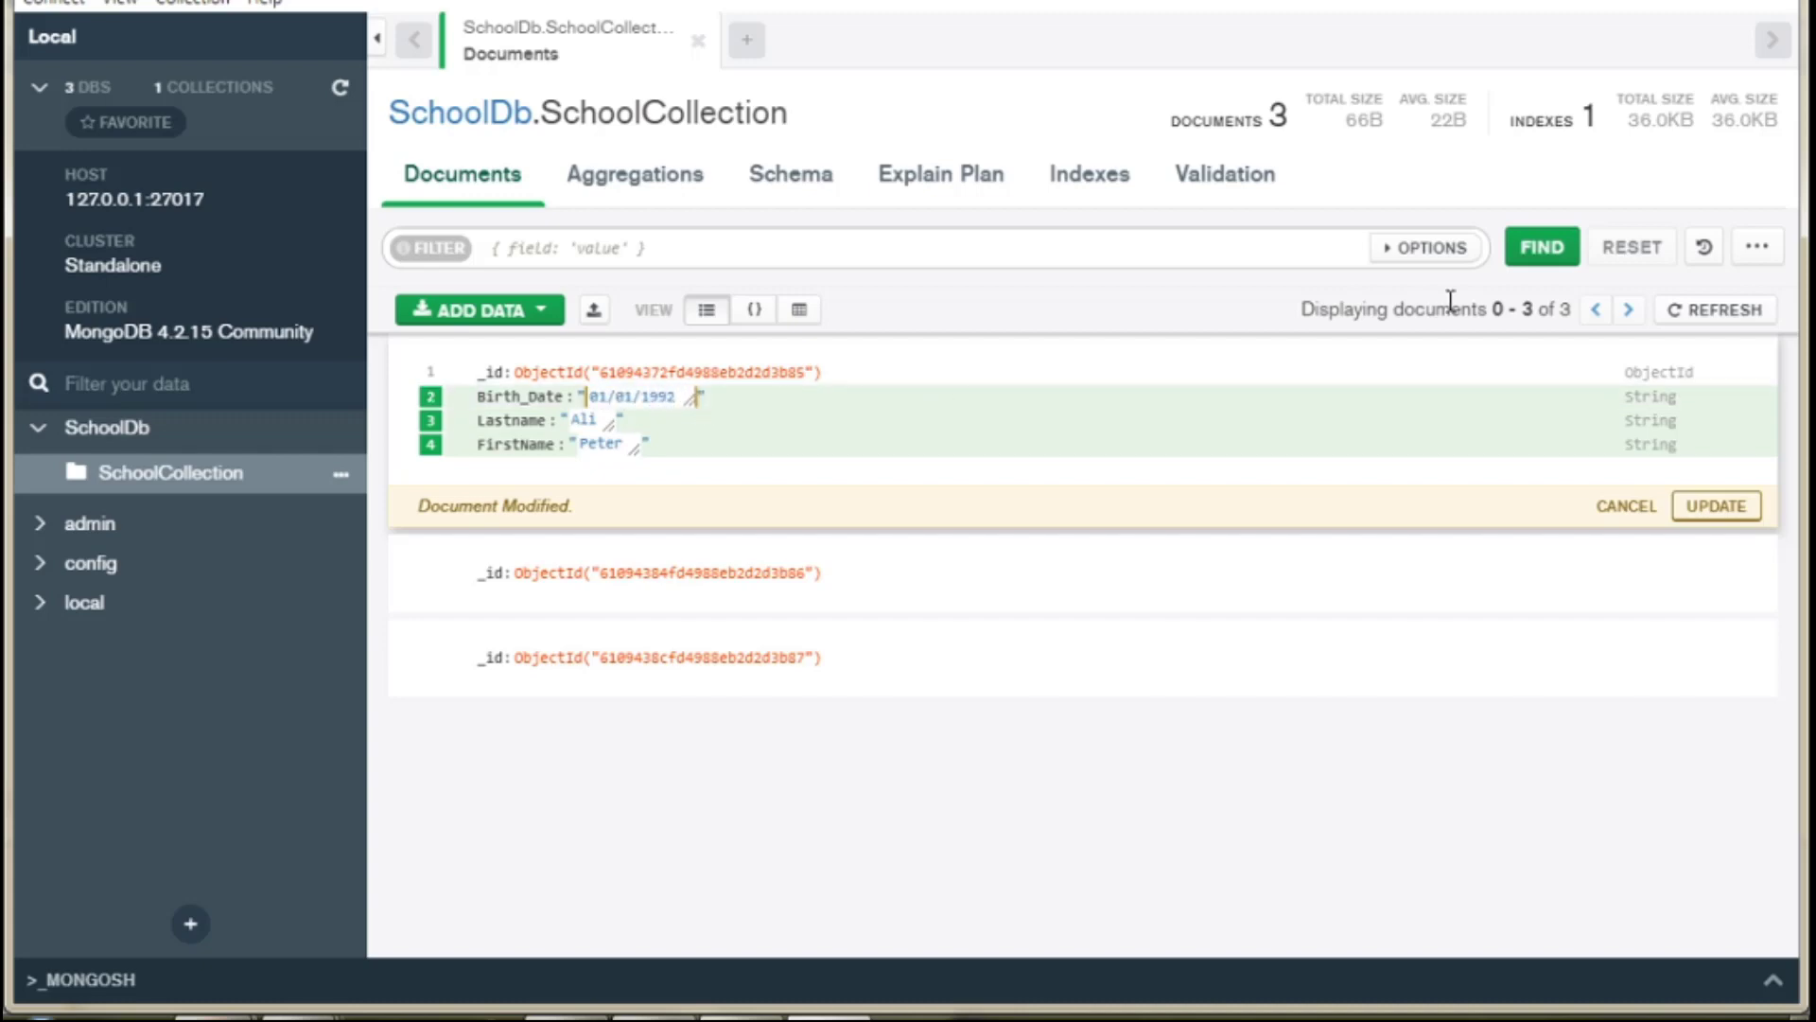
pyautogui.click(1687, 399)
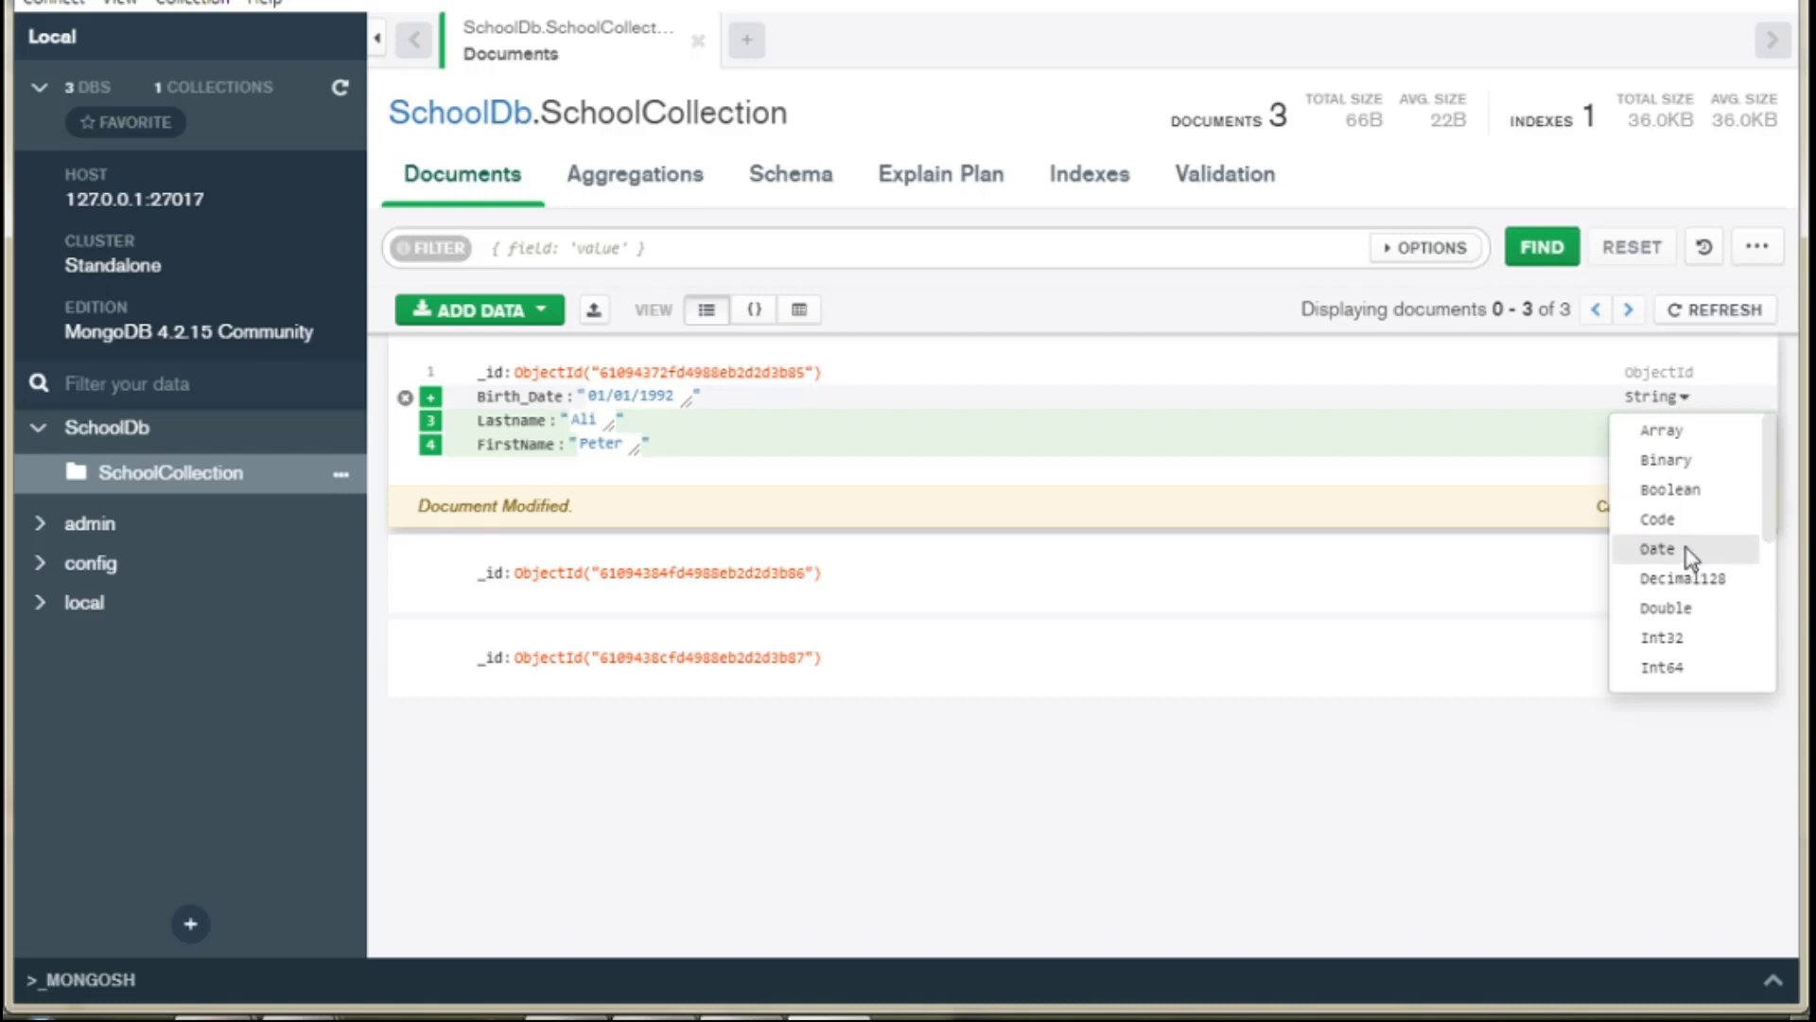
pyautogui.click(1657, 549)
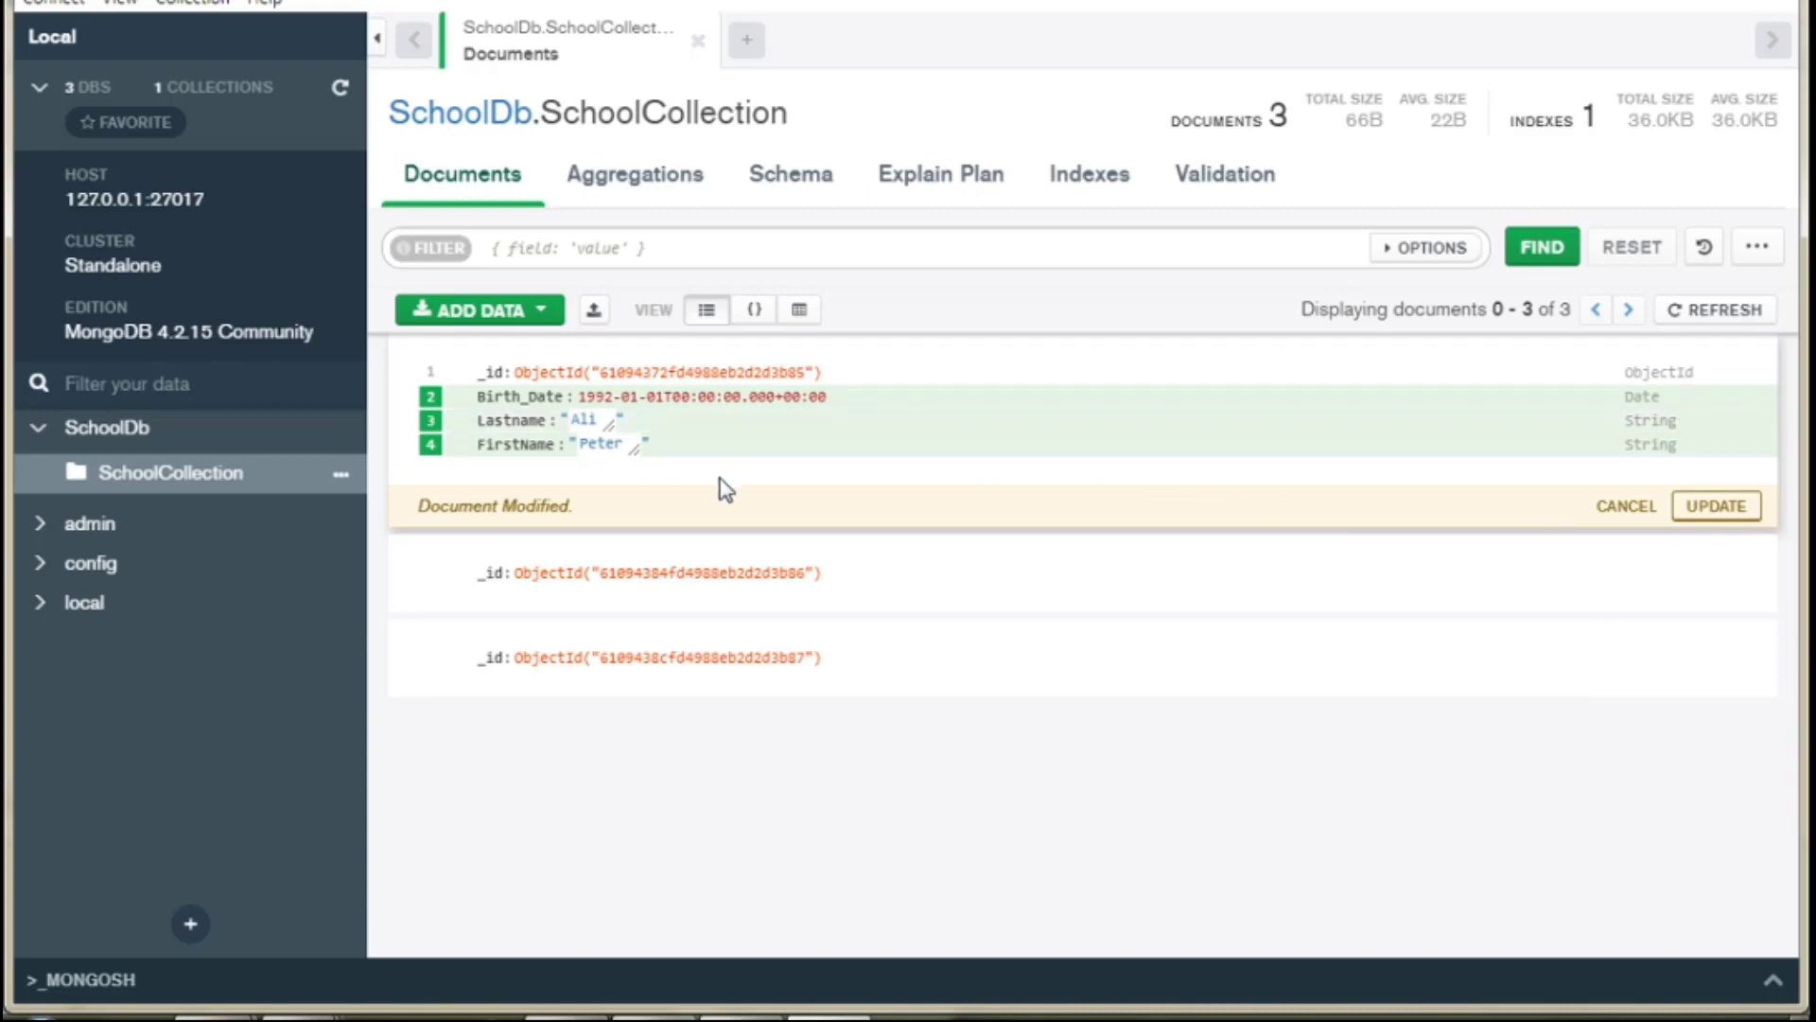
pyautogui.click(1724, 512)
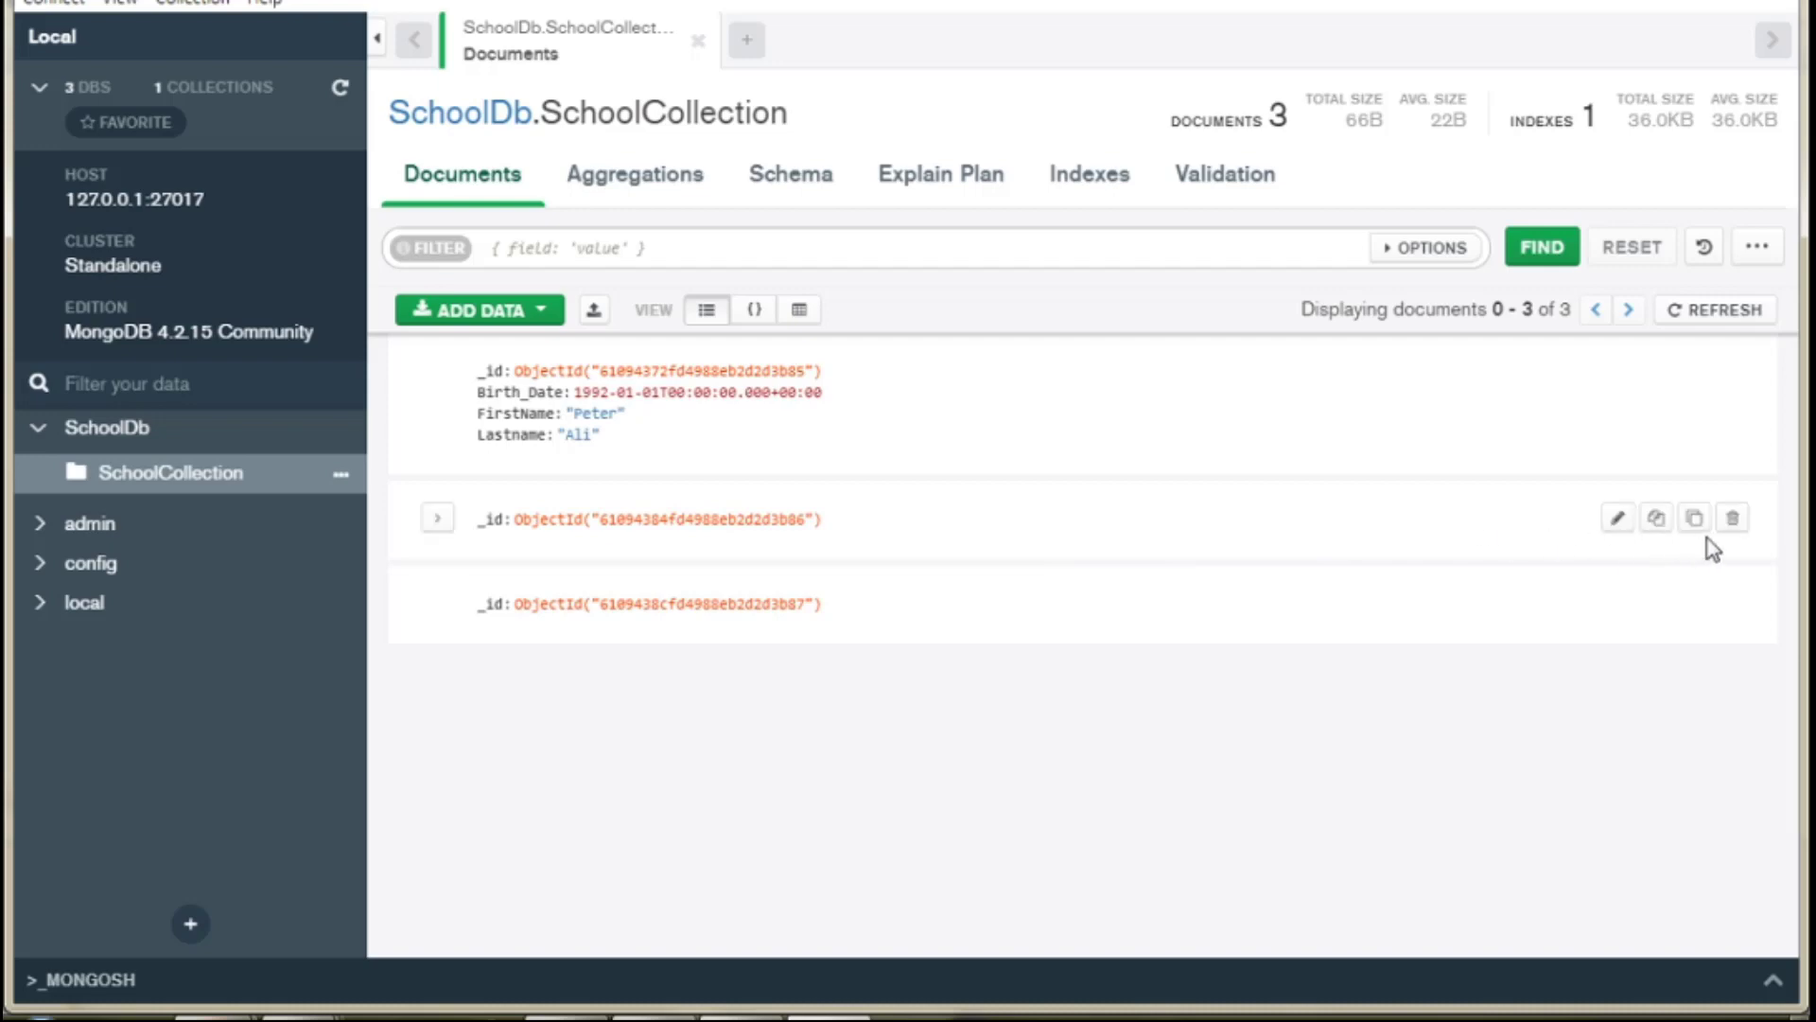
# Add a City field with value 'Casabalnca' after _id in the second document.
pyautogui.click(1618, 520)
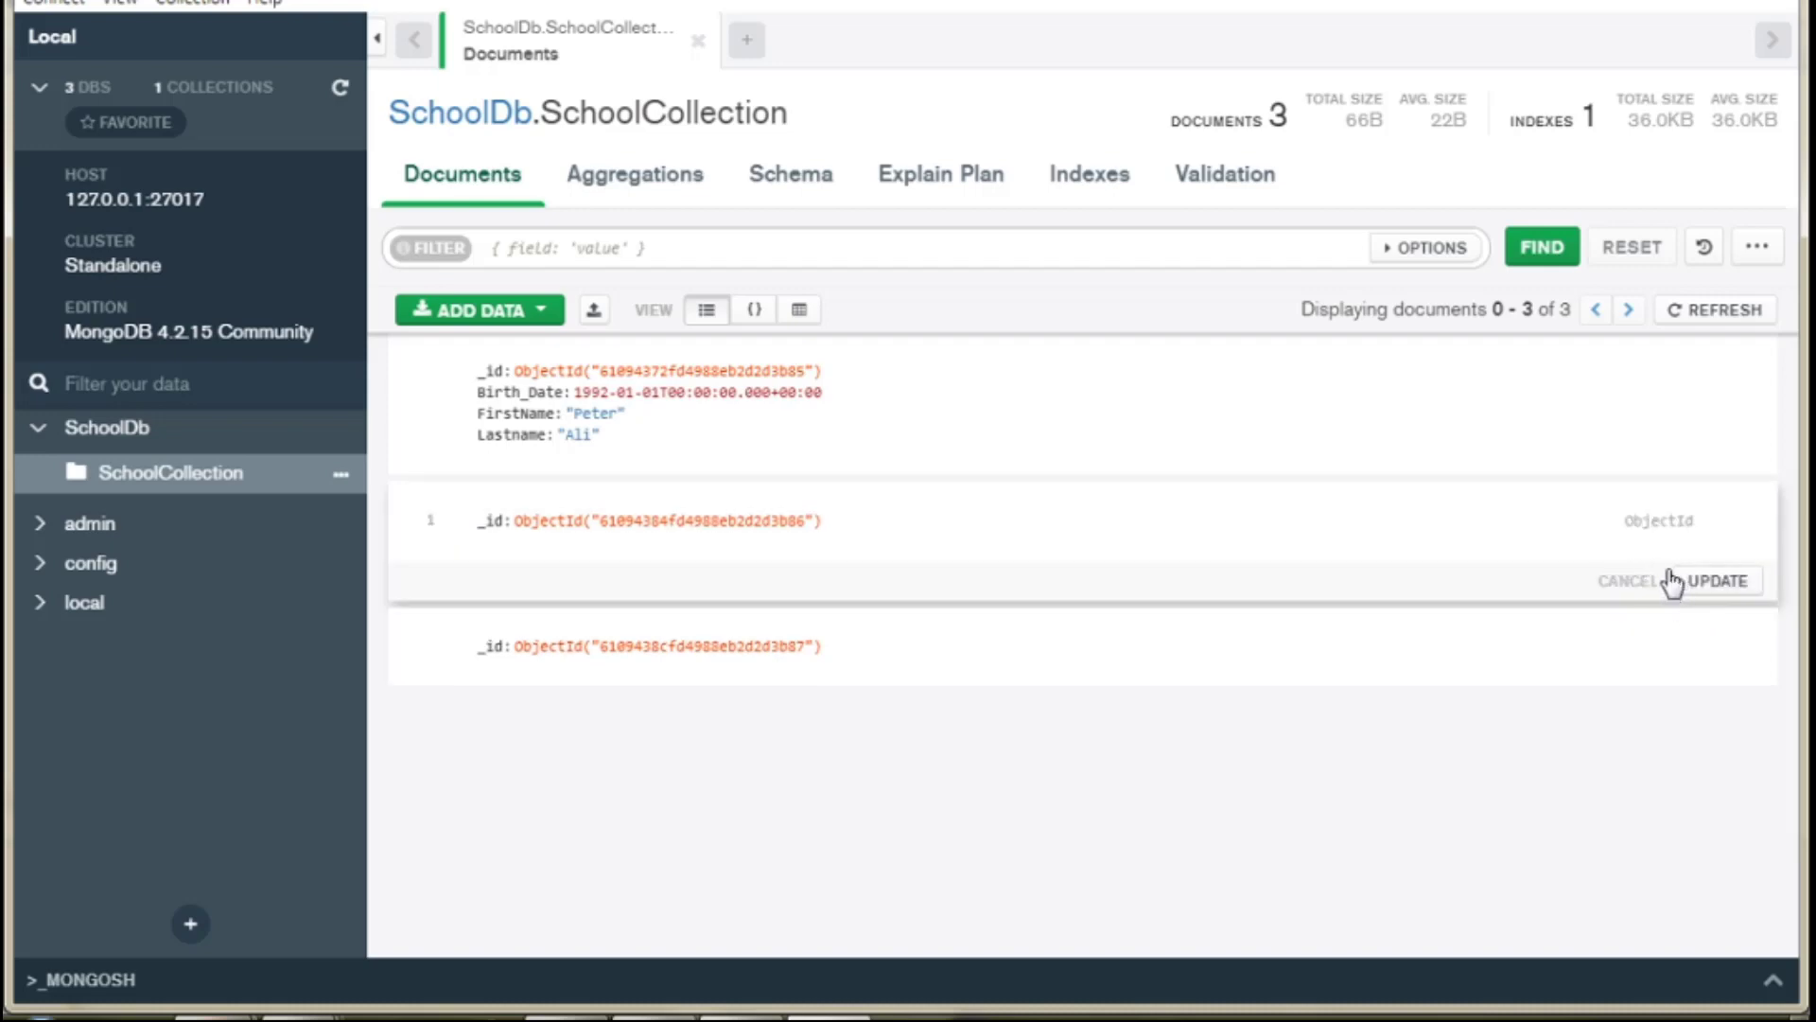
pyautogui.click(431, 526)
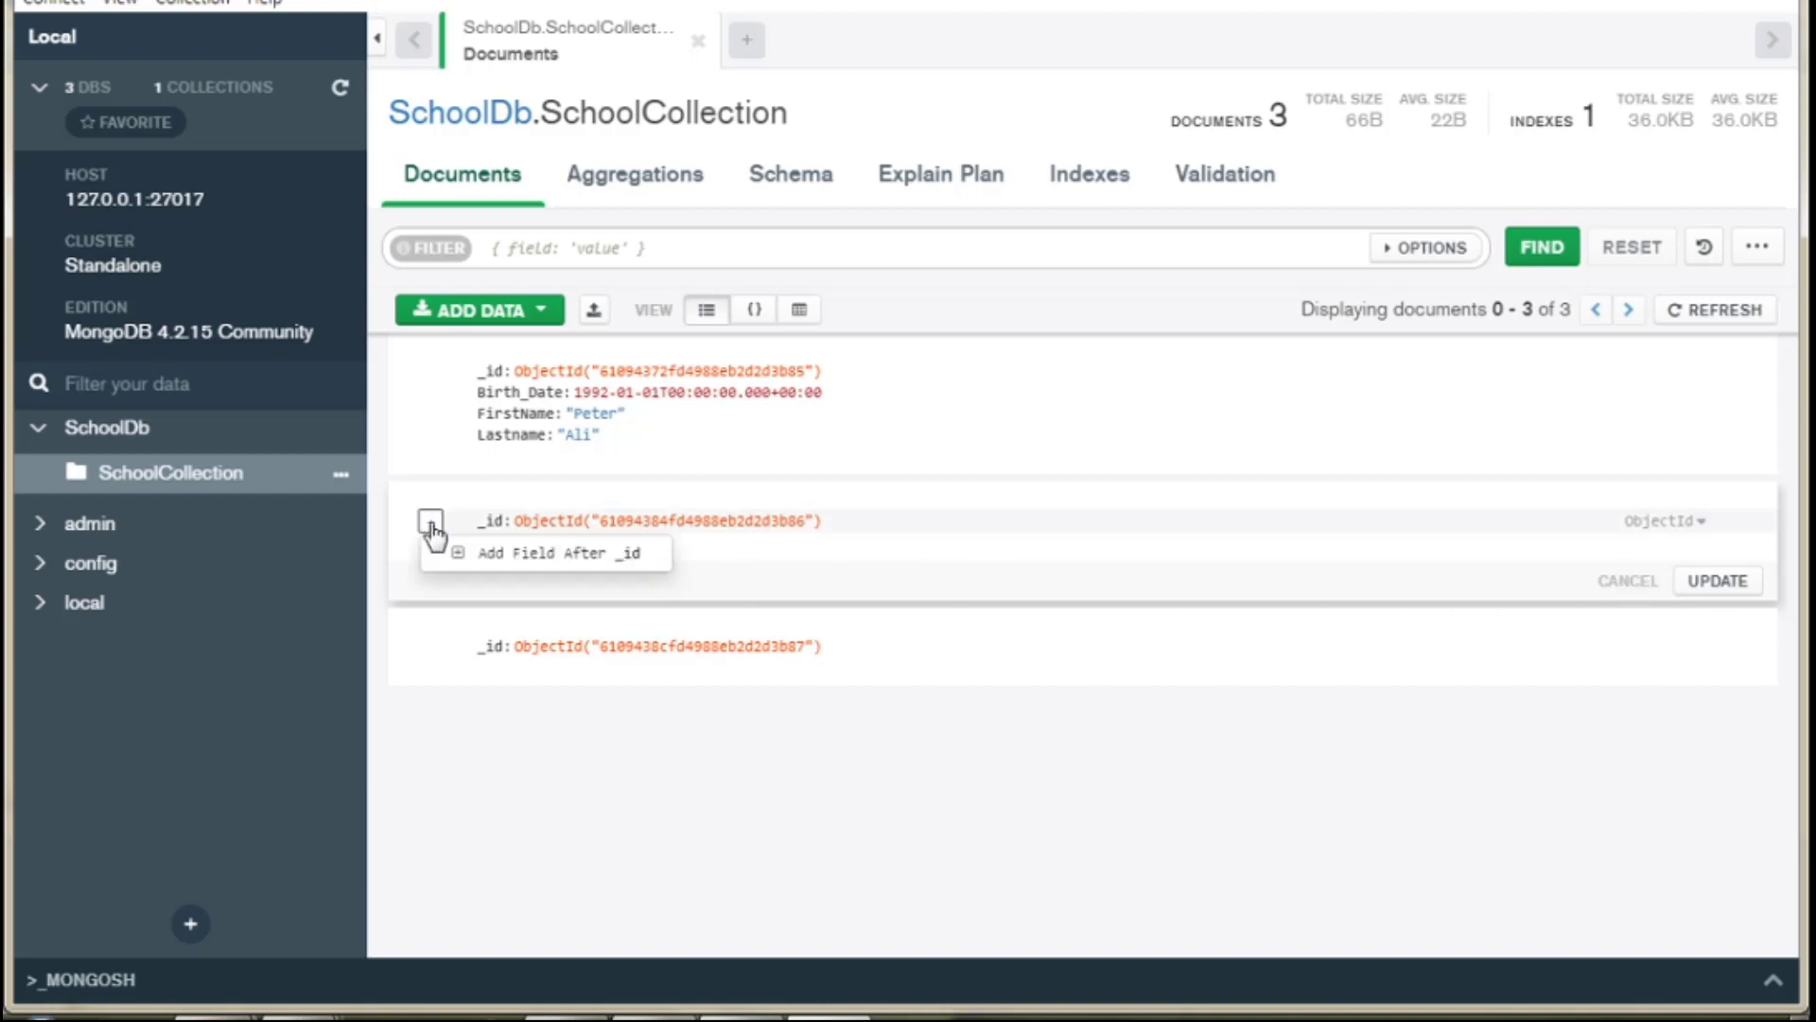
pyautogui.click(484, 560)
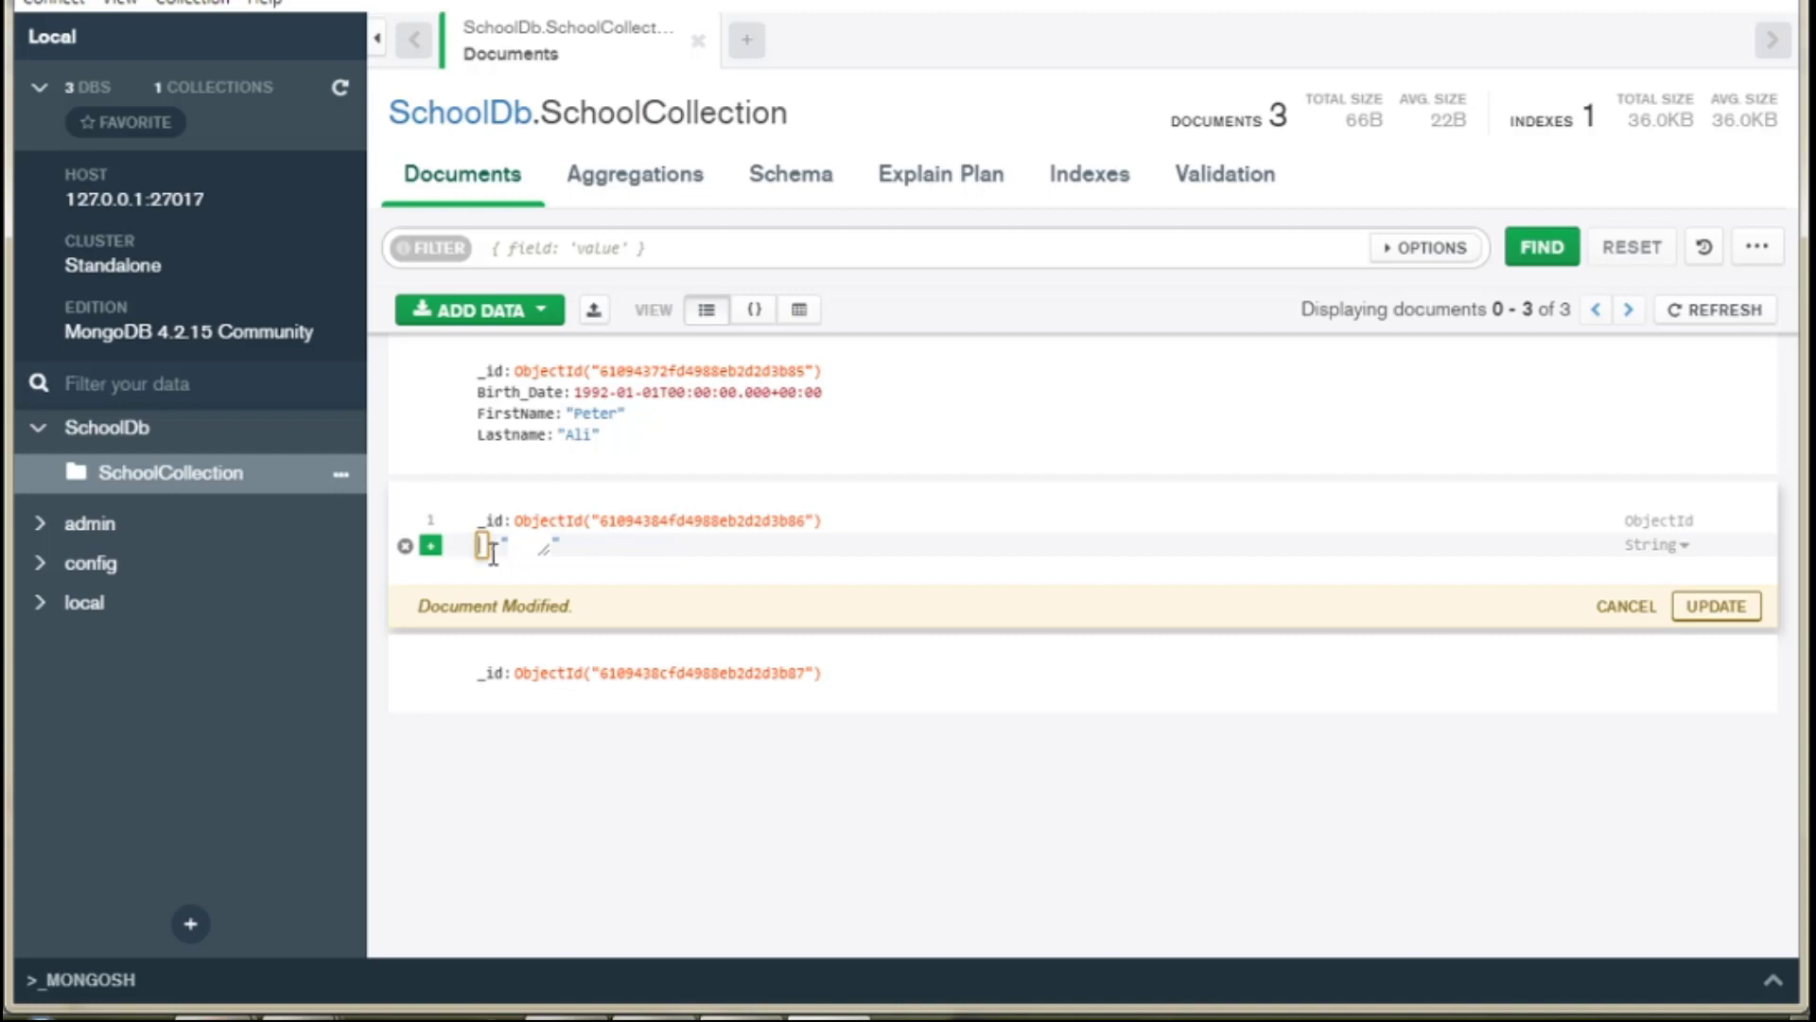
pyautogui.write('t')
pyautogui.write('de')
pyautogui.press('BackSpace')
pyautogui.press('BackSpace')
pyautogui.press('BackSpace')
pyautogui.write('City')
pyautogui.click(541, 546)
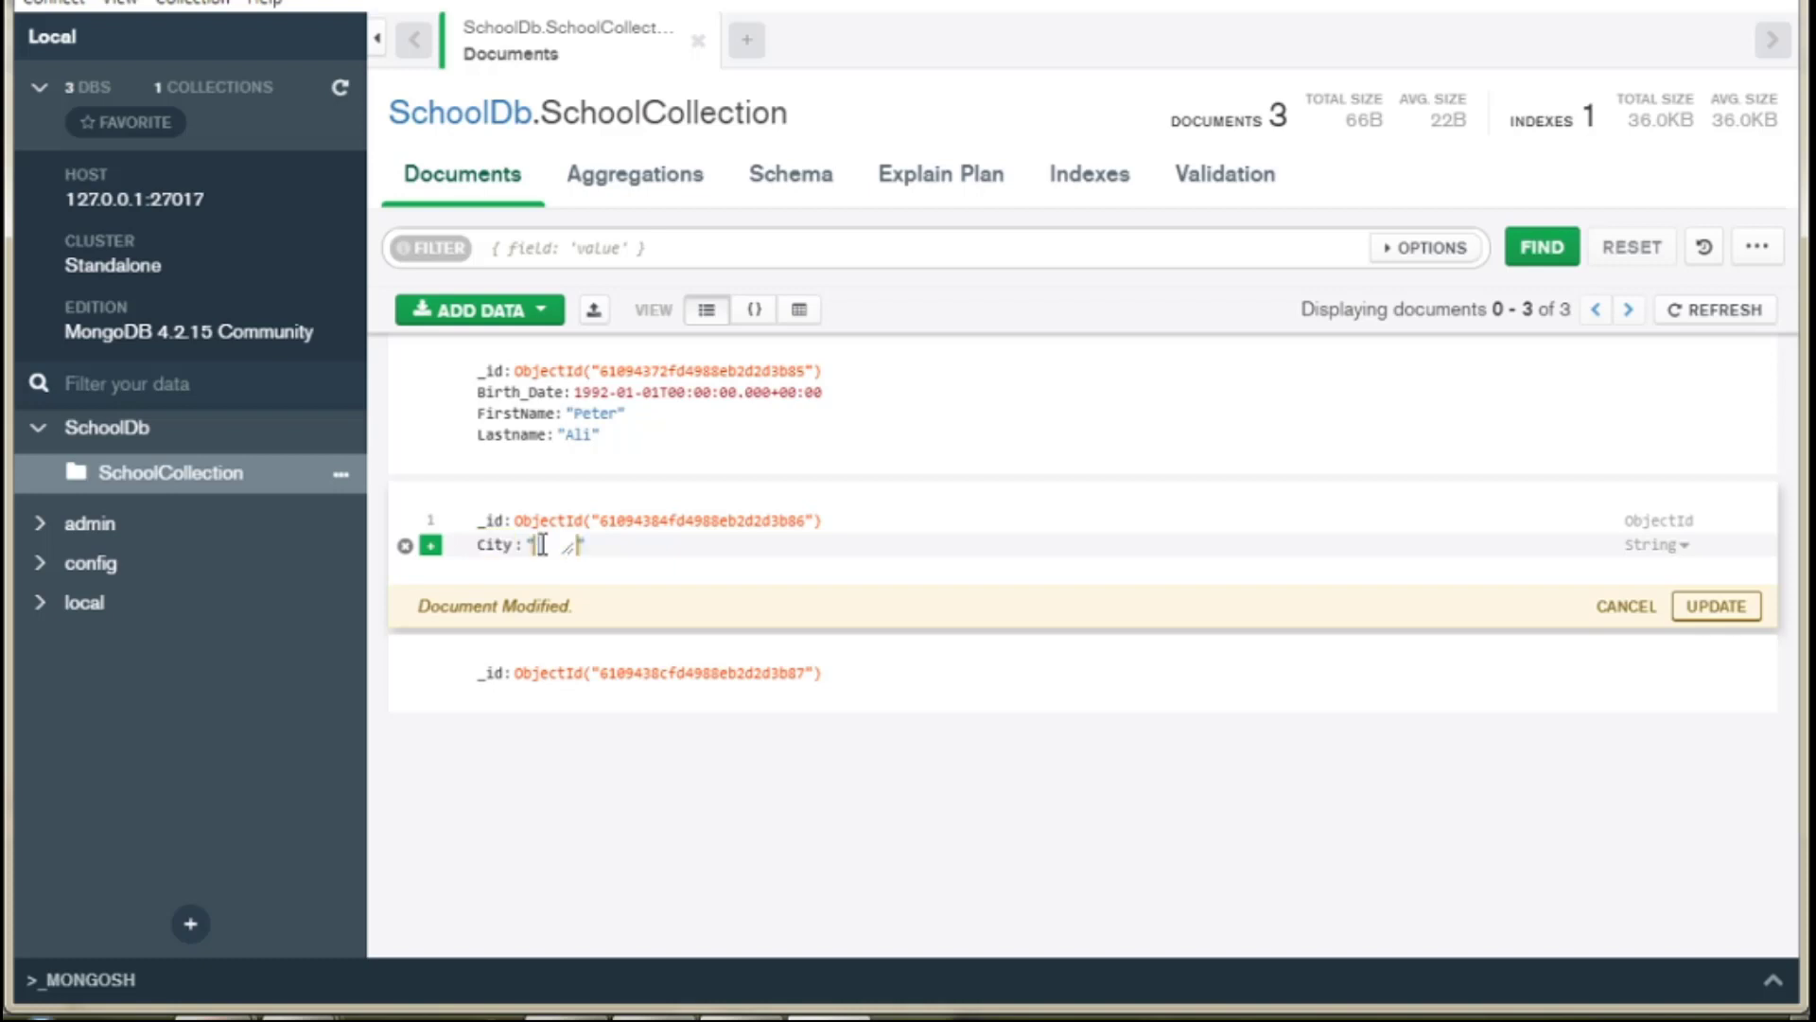
pyautogui.write('Casabalnca')
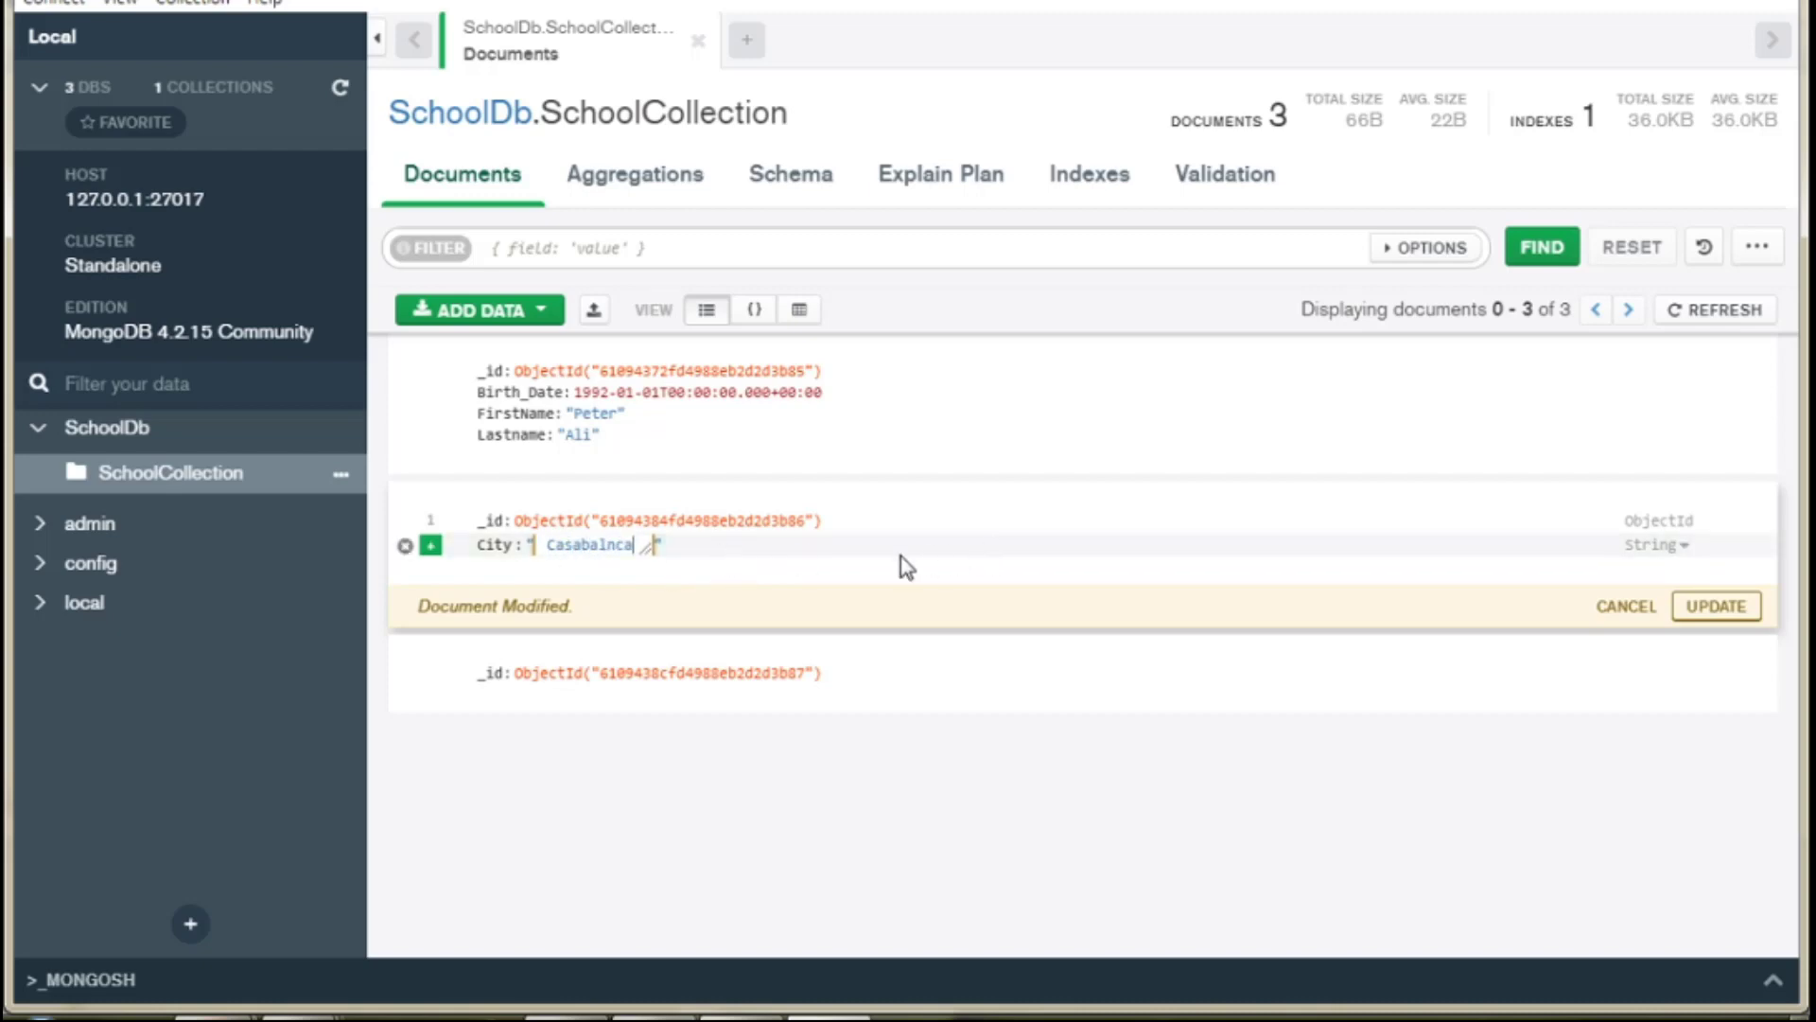
pyautogui.click(700, 561)
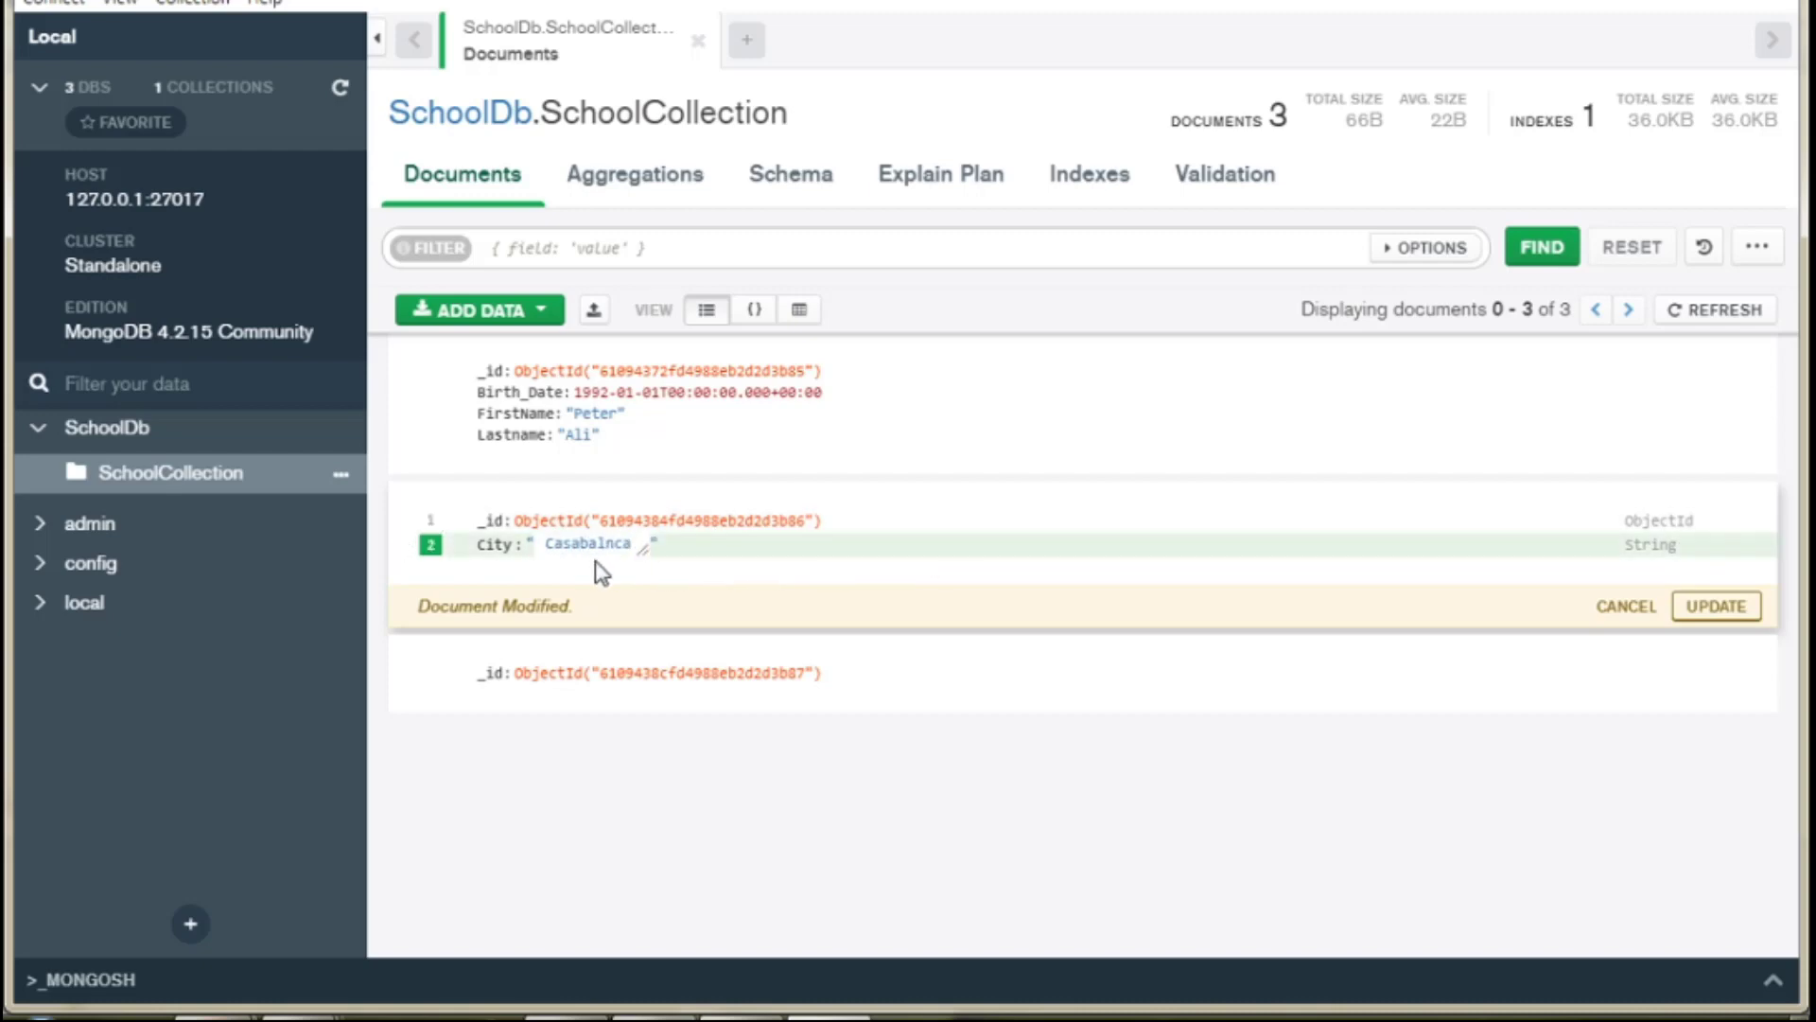
# Add an age field with value 20 above City, typed as Double.
pyautogui.click(430, 521)
pyautogui.click(545, 558)
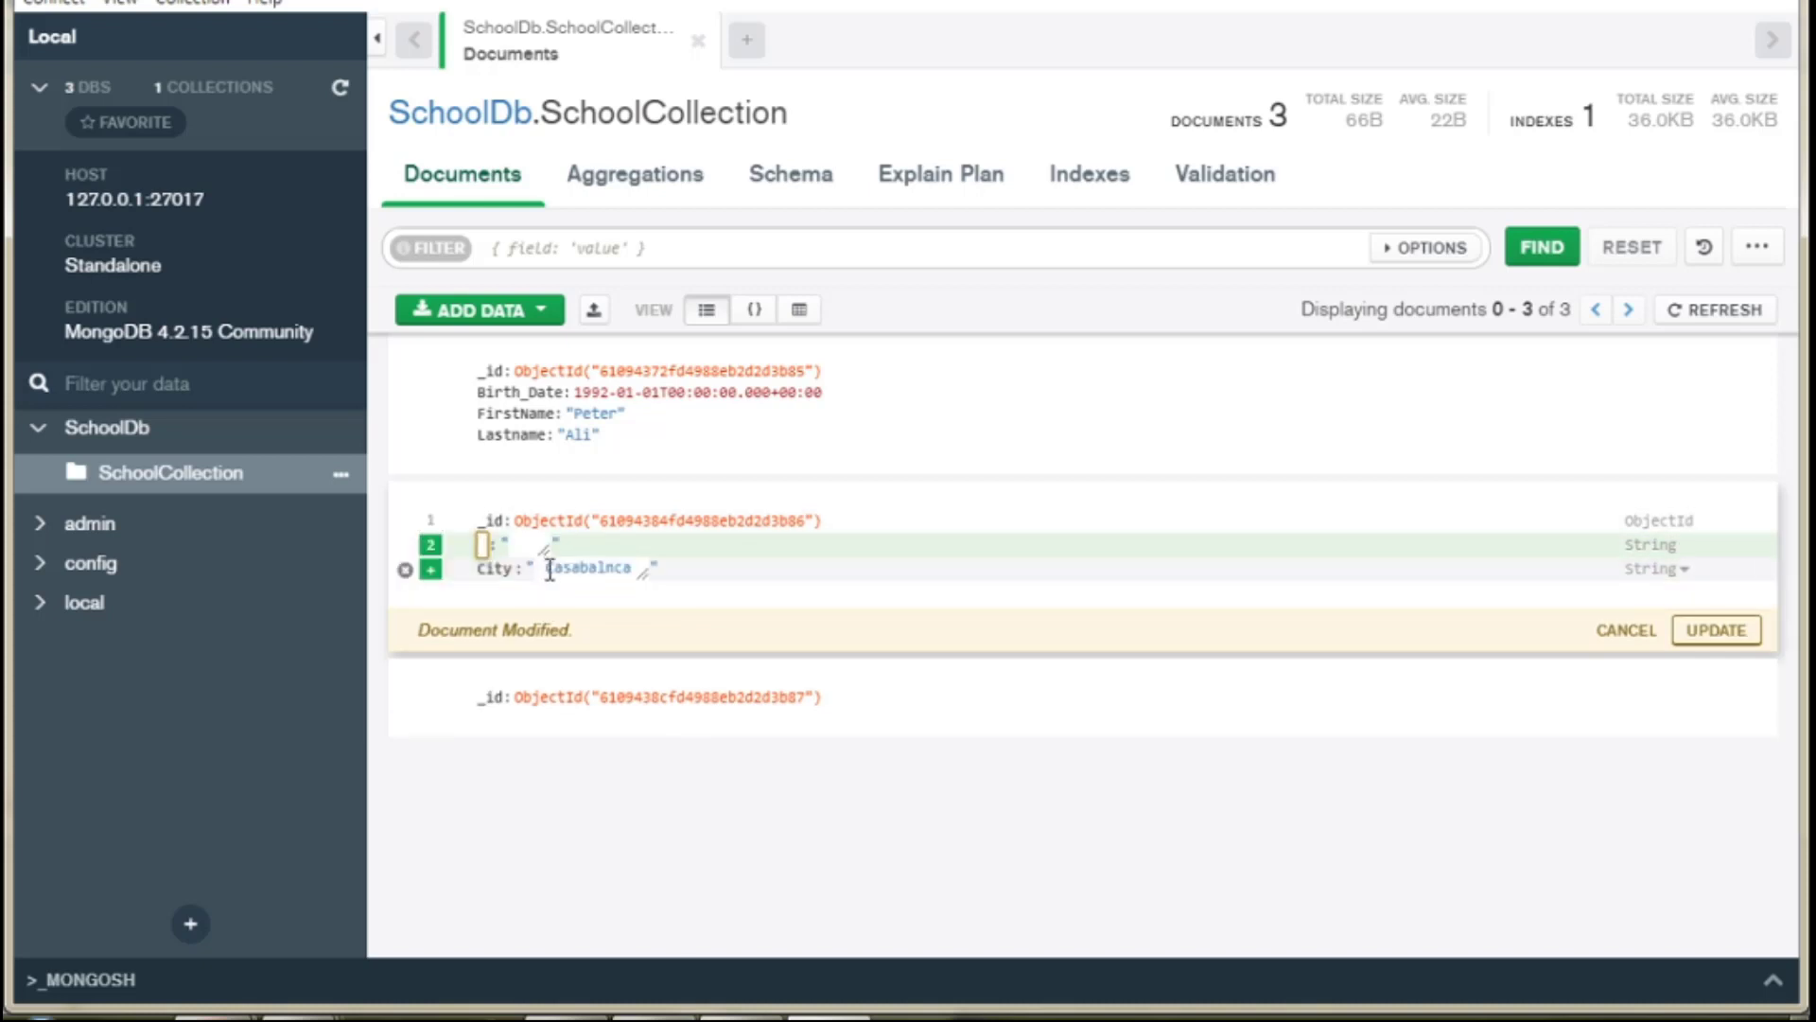
pyautogui.write('age')
pyautogui.press('Tab')
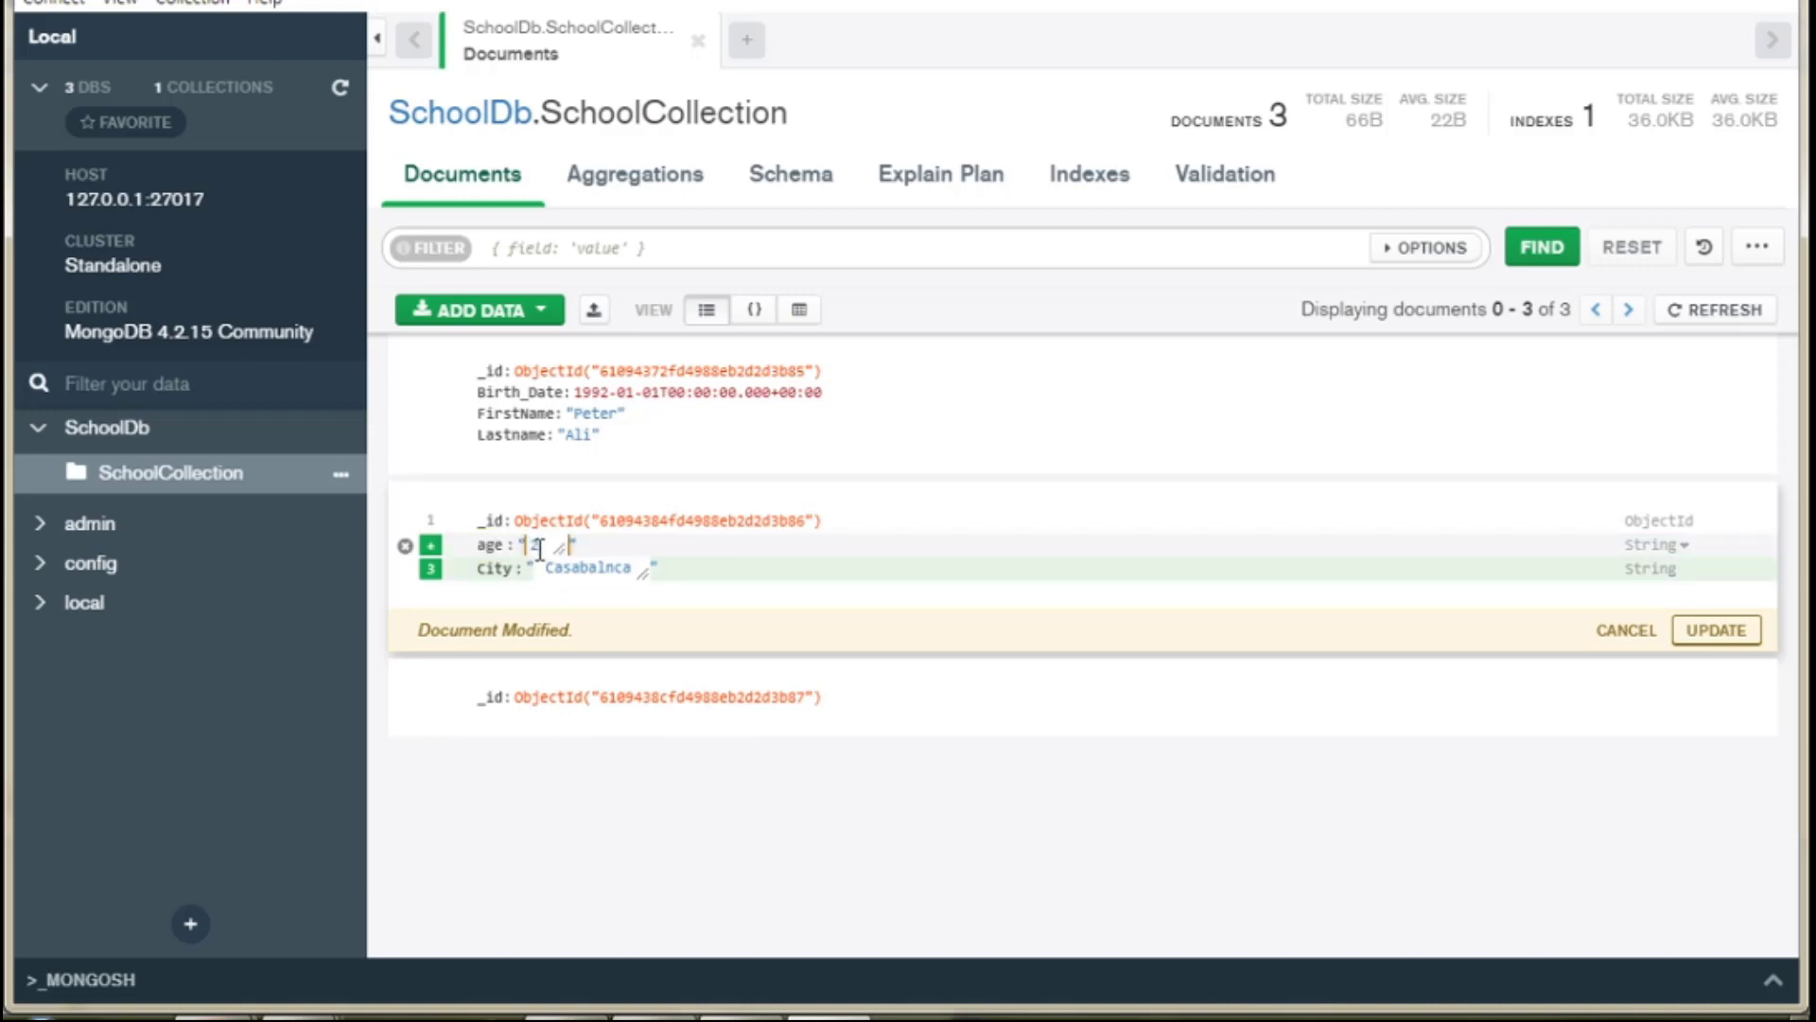
pyautogui.click(1684, 548)
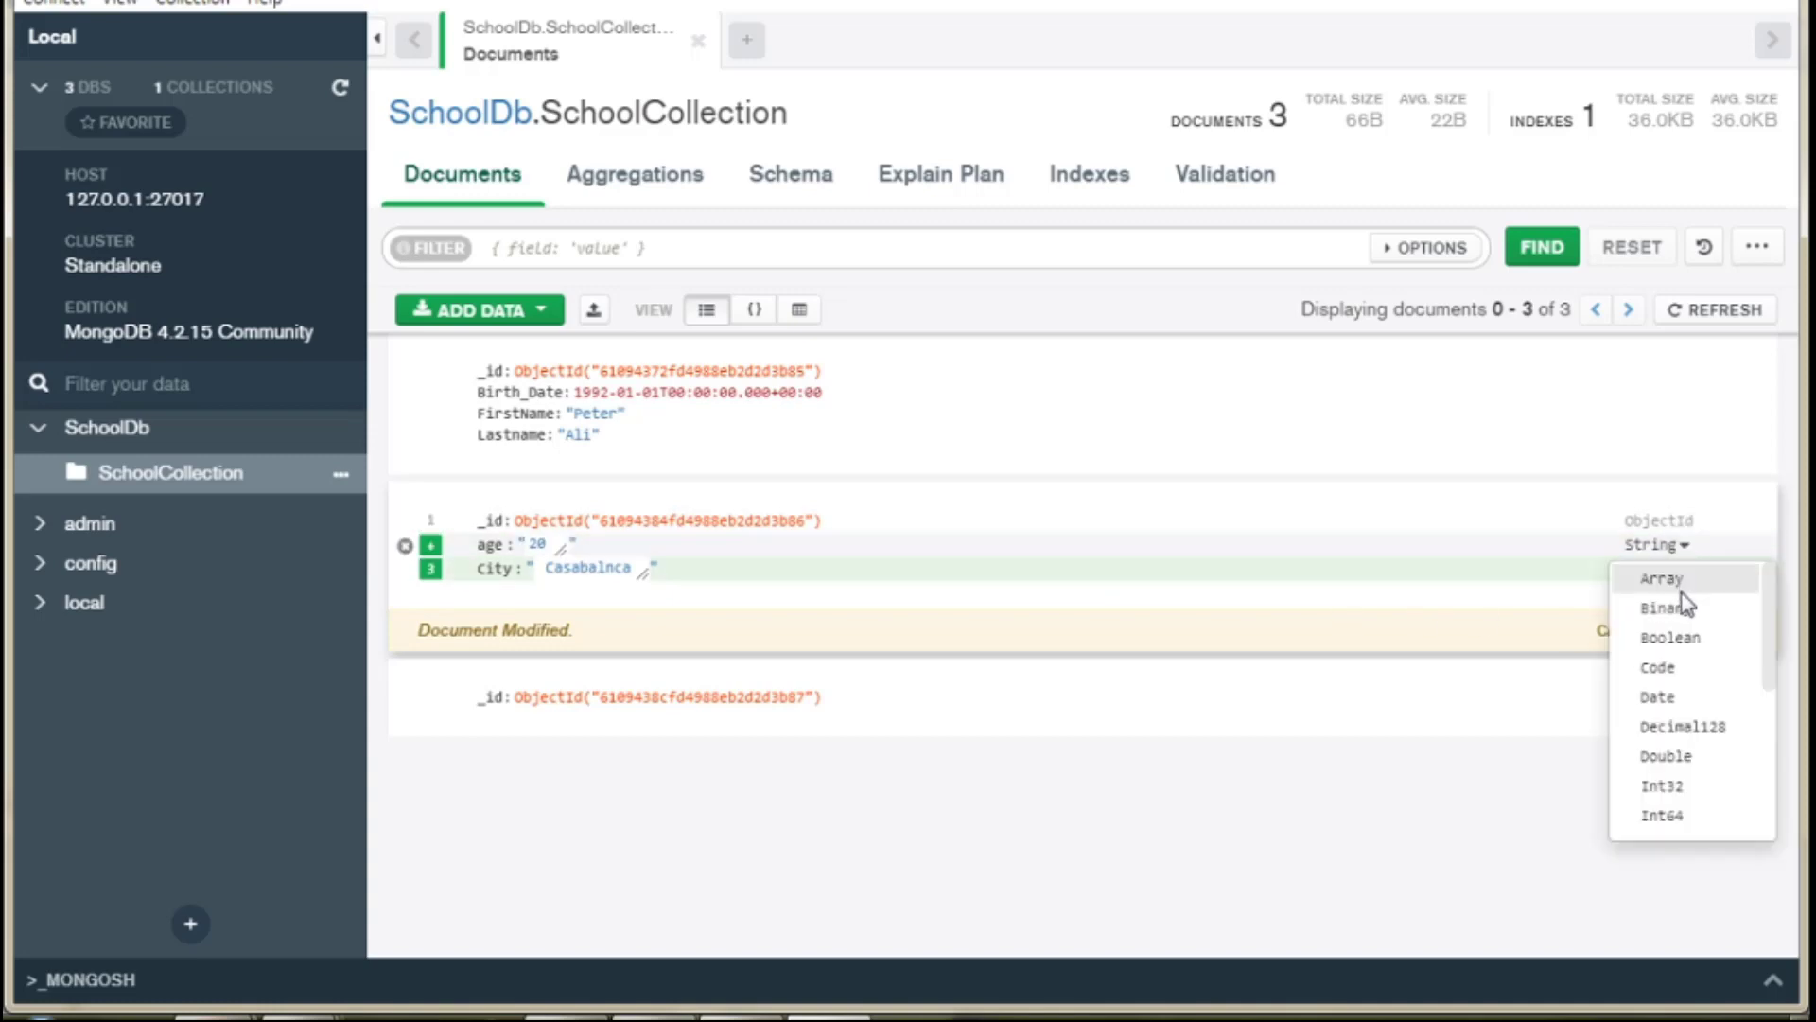
pyautogui.click(1693, 756)
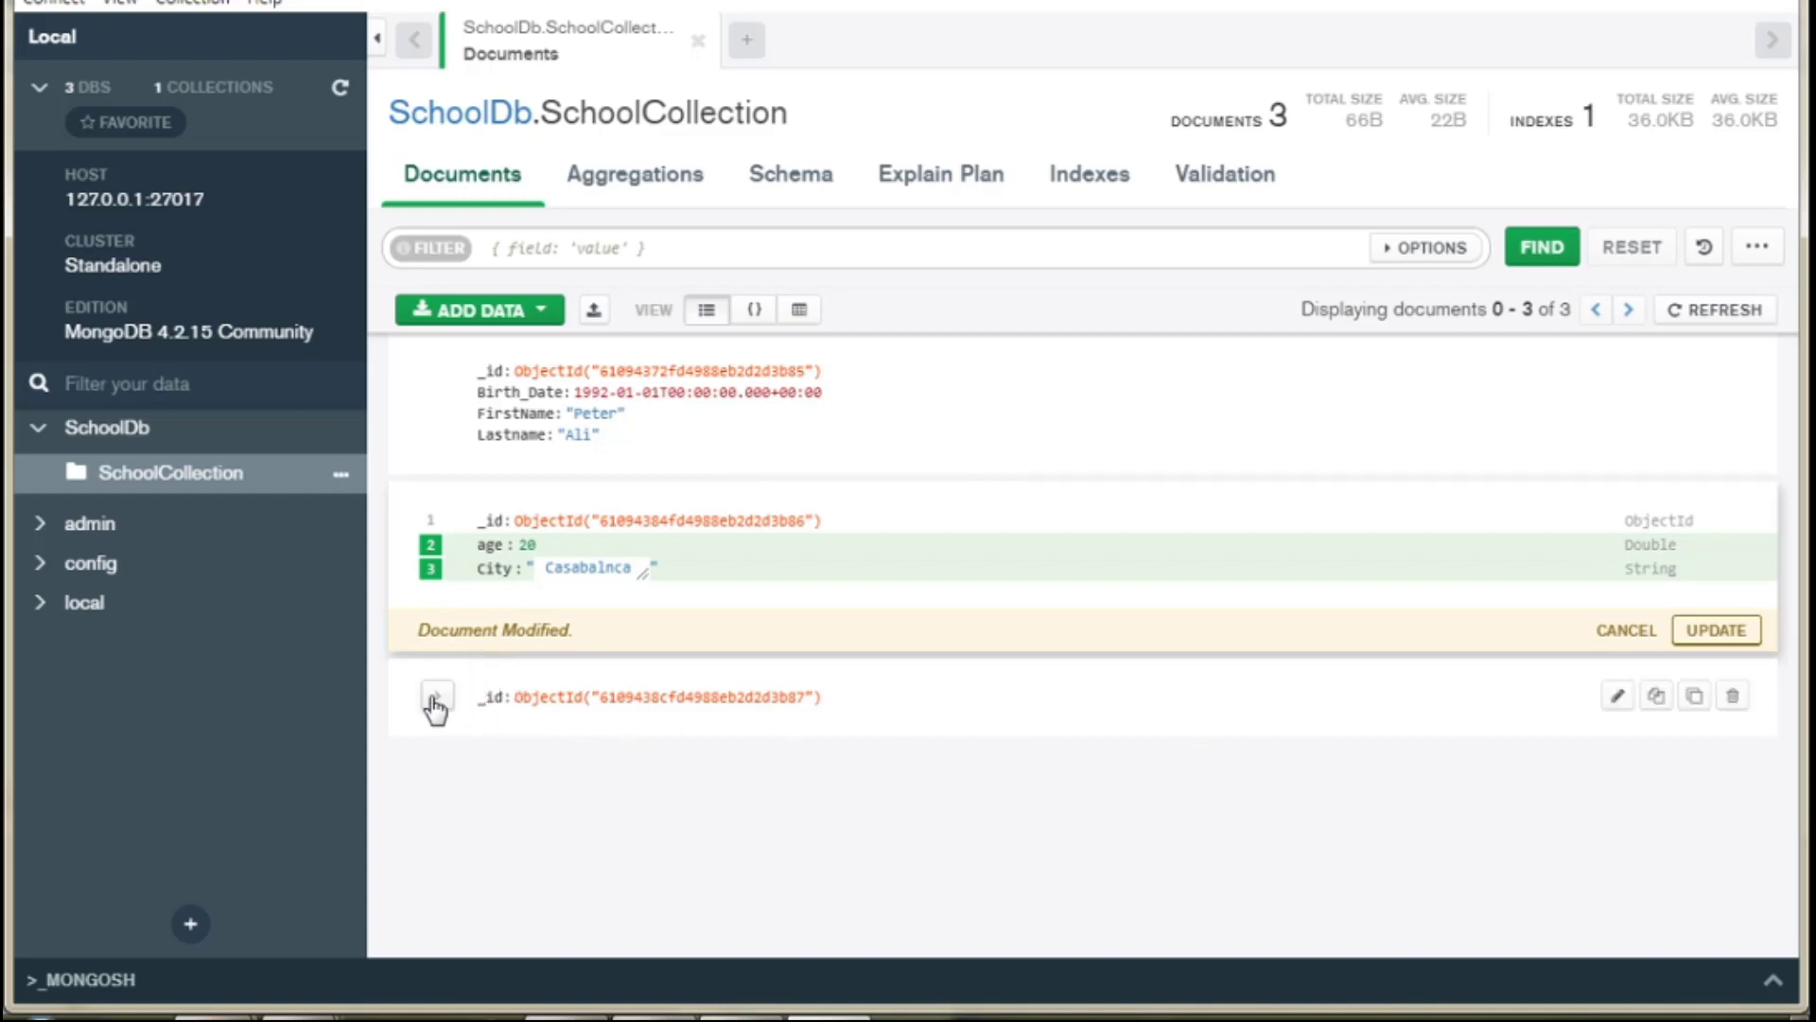
# Add country 'morocco' to the third document, then save the second and third documents.
pyautogui.click(1615, 699)
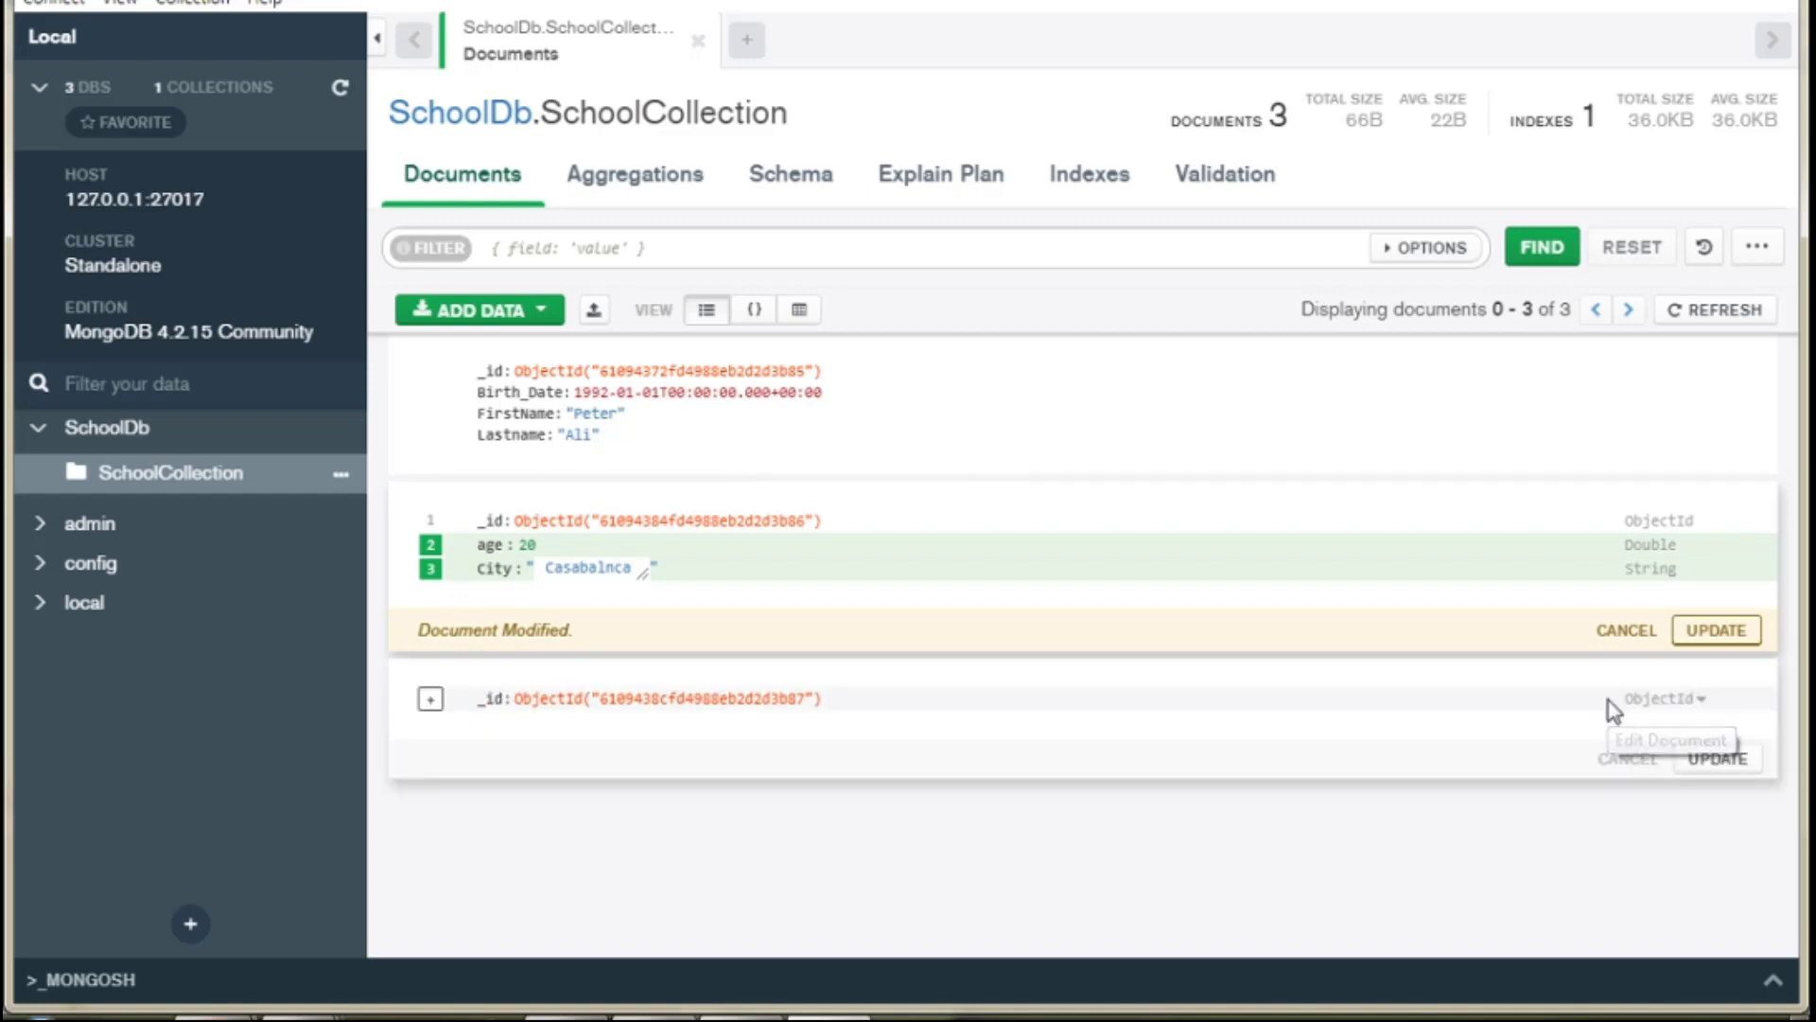
pyautogui.click(432, 700)
pyautogui.click(487, 747)
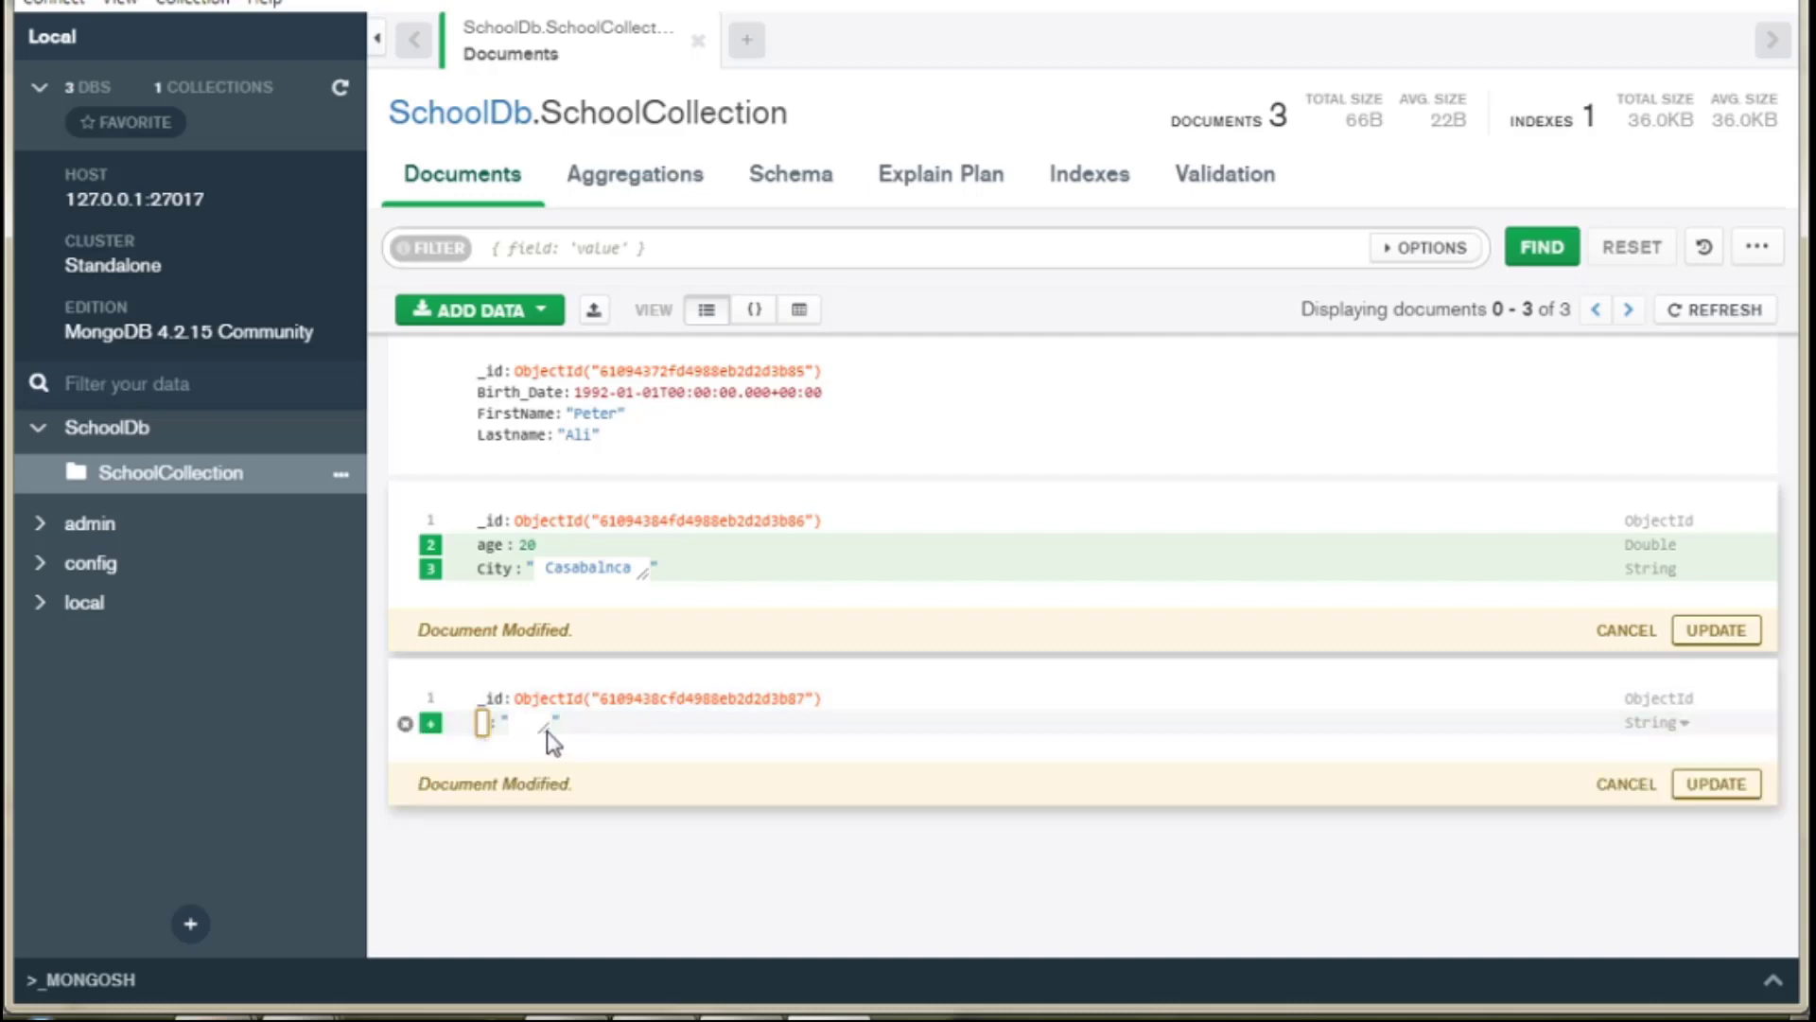
pyautogui.write('coun')
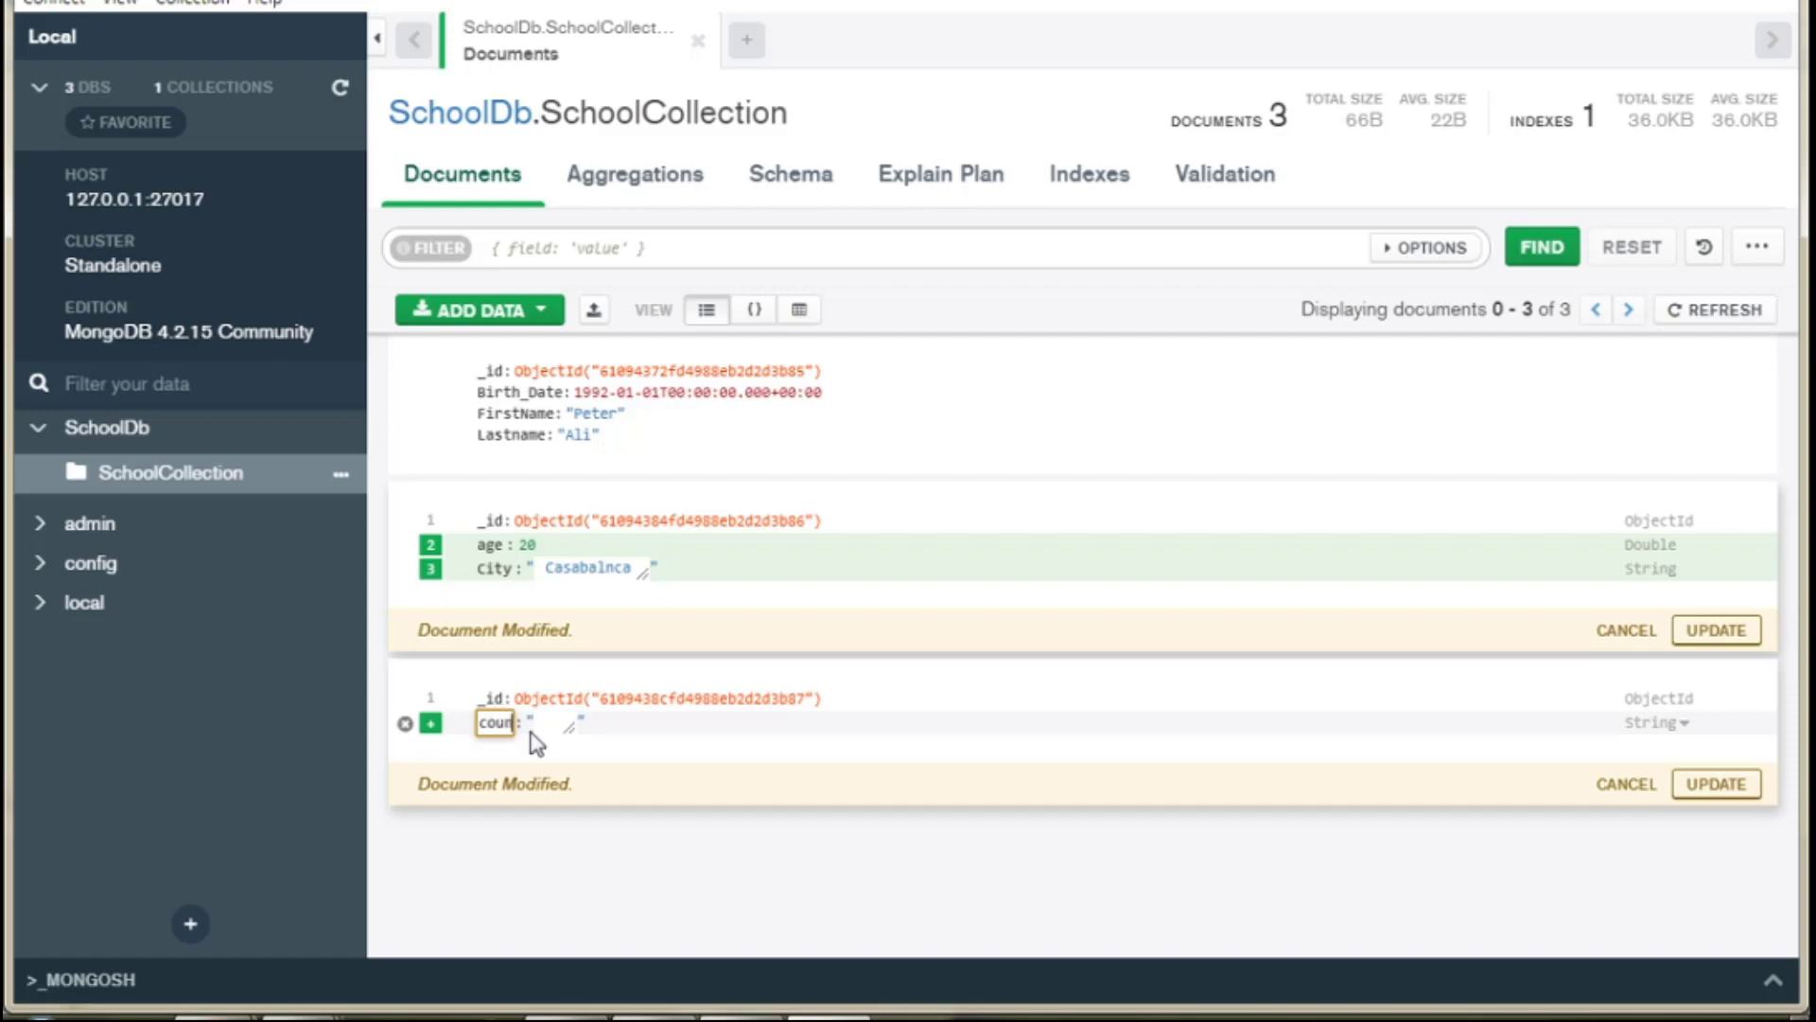
pyautogui.write('try')
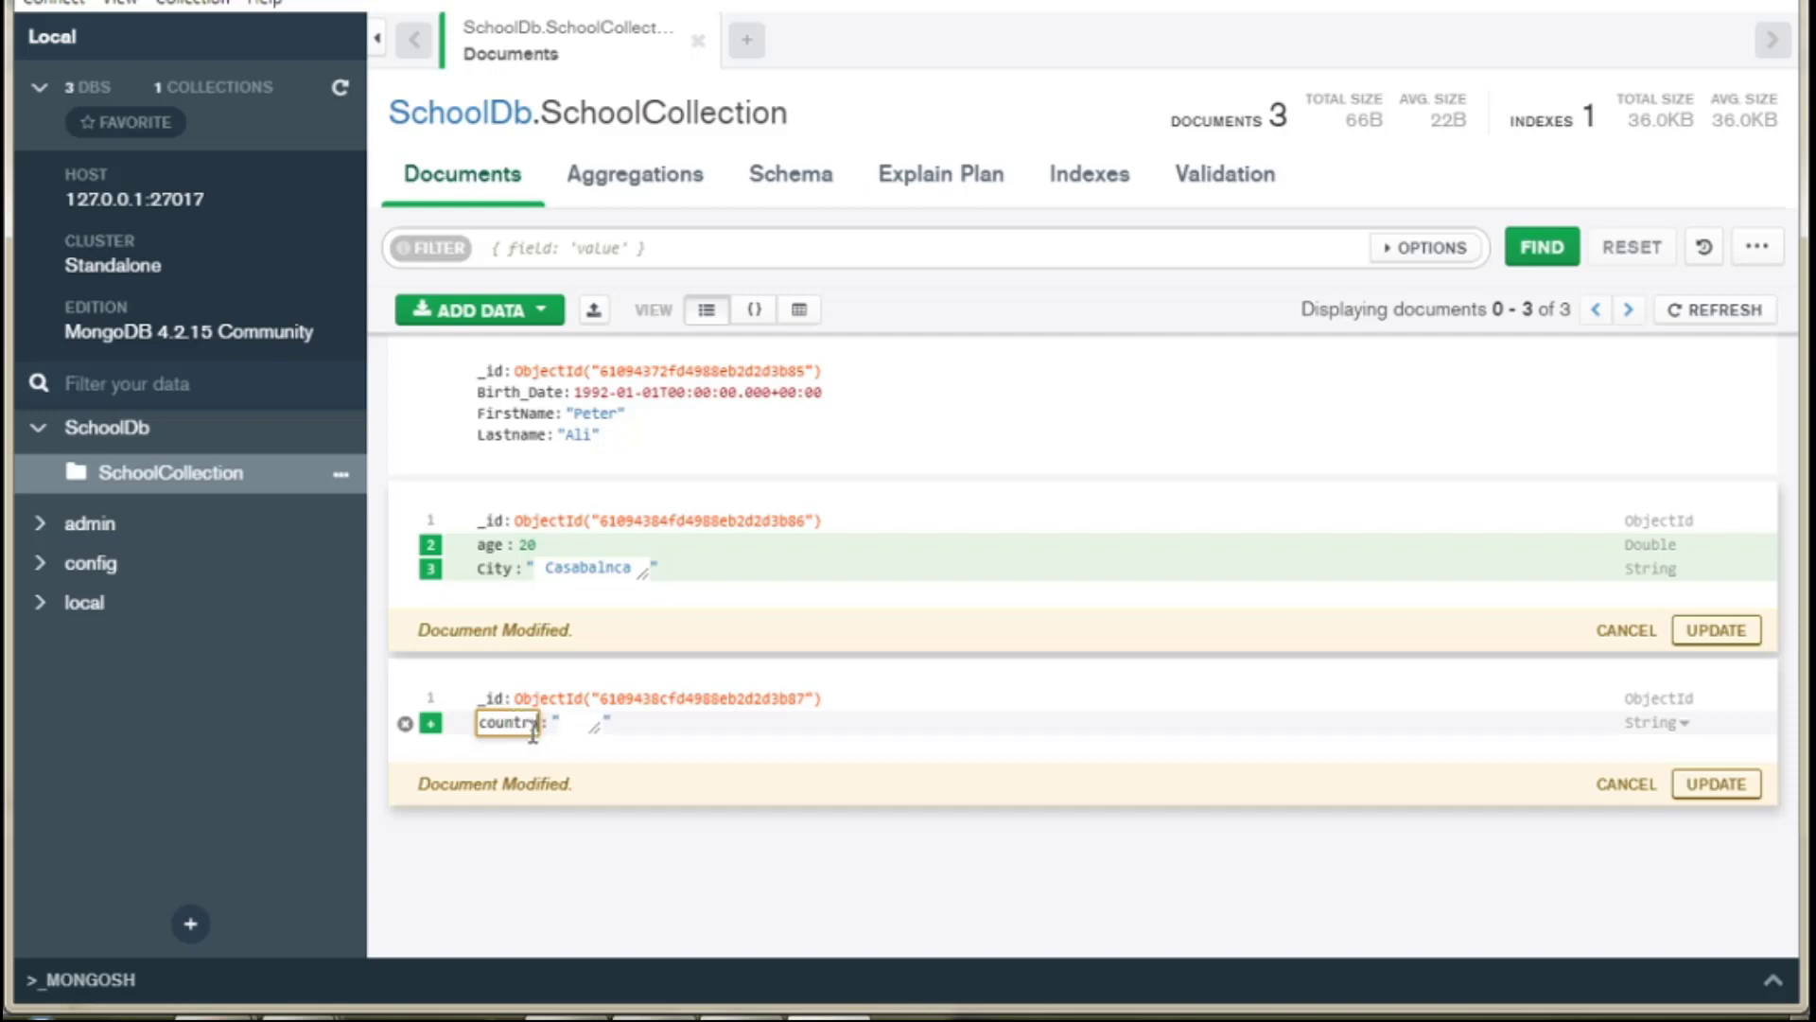
pyautogui.click(579, 727)
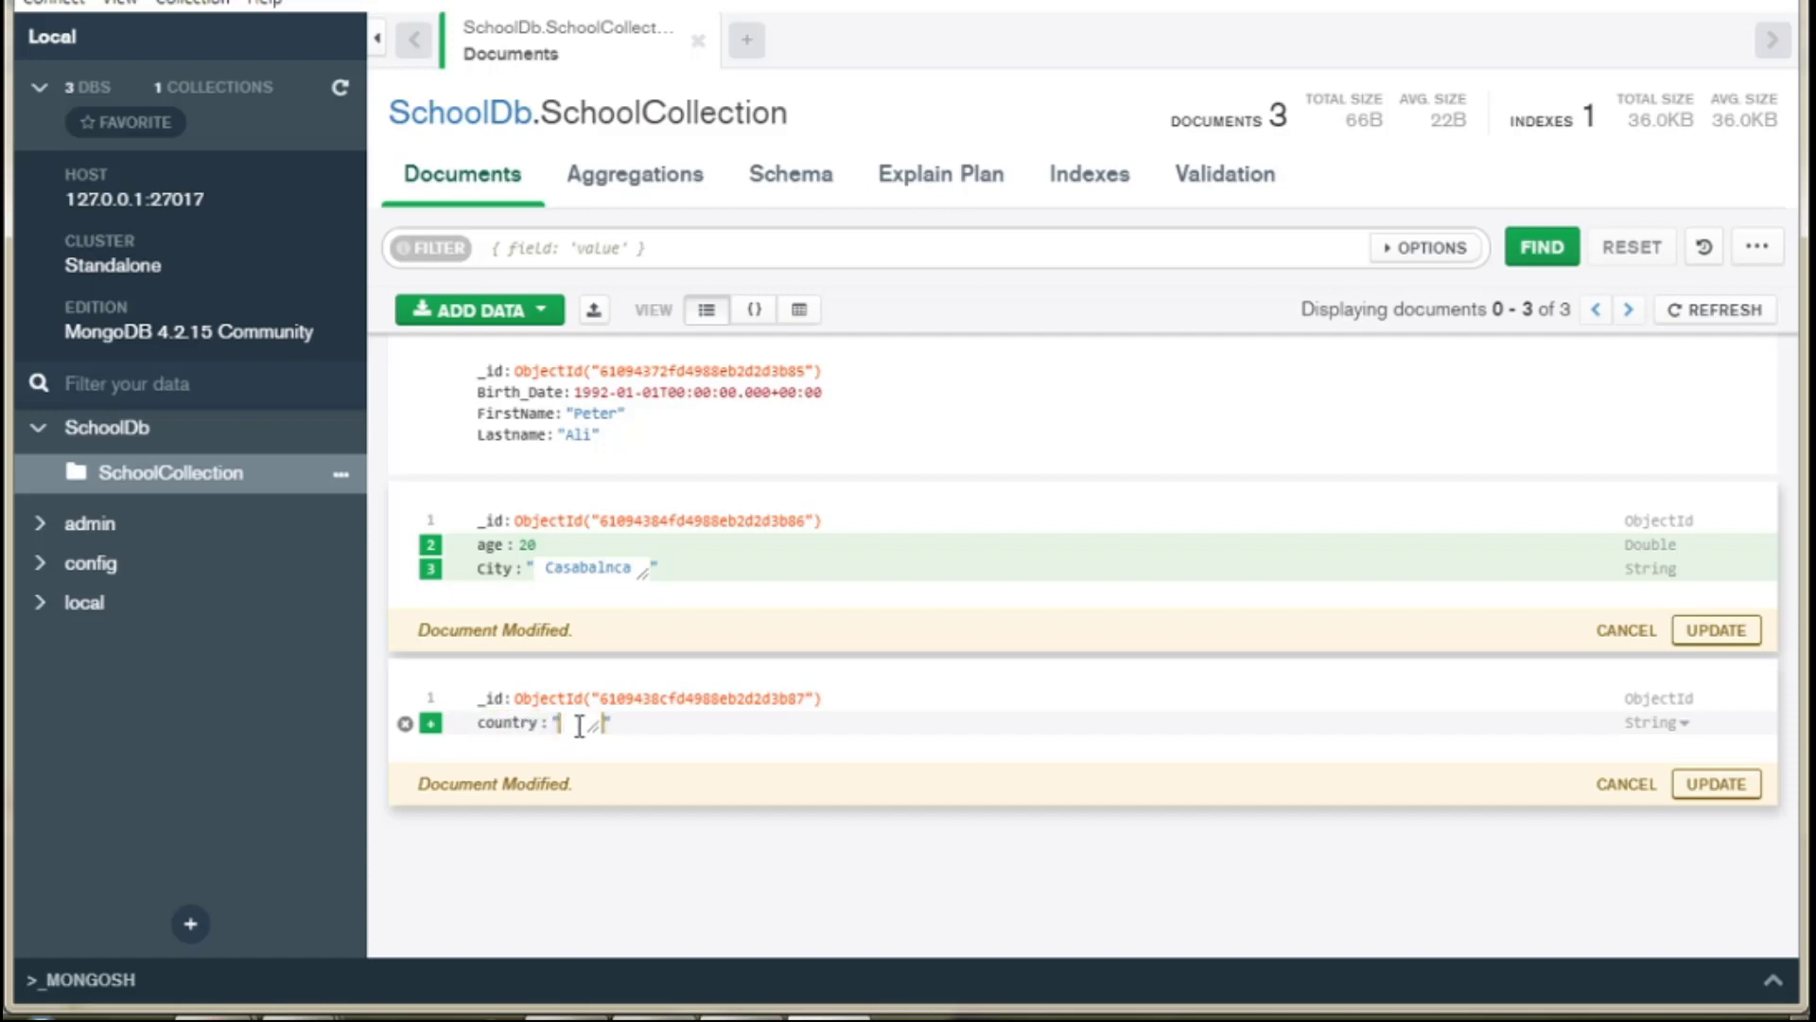
pyautogui.write('morocco')
pyautogui.click(754, 782)
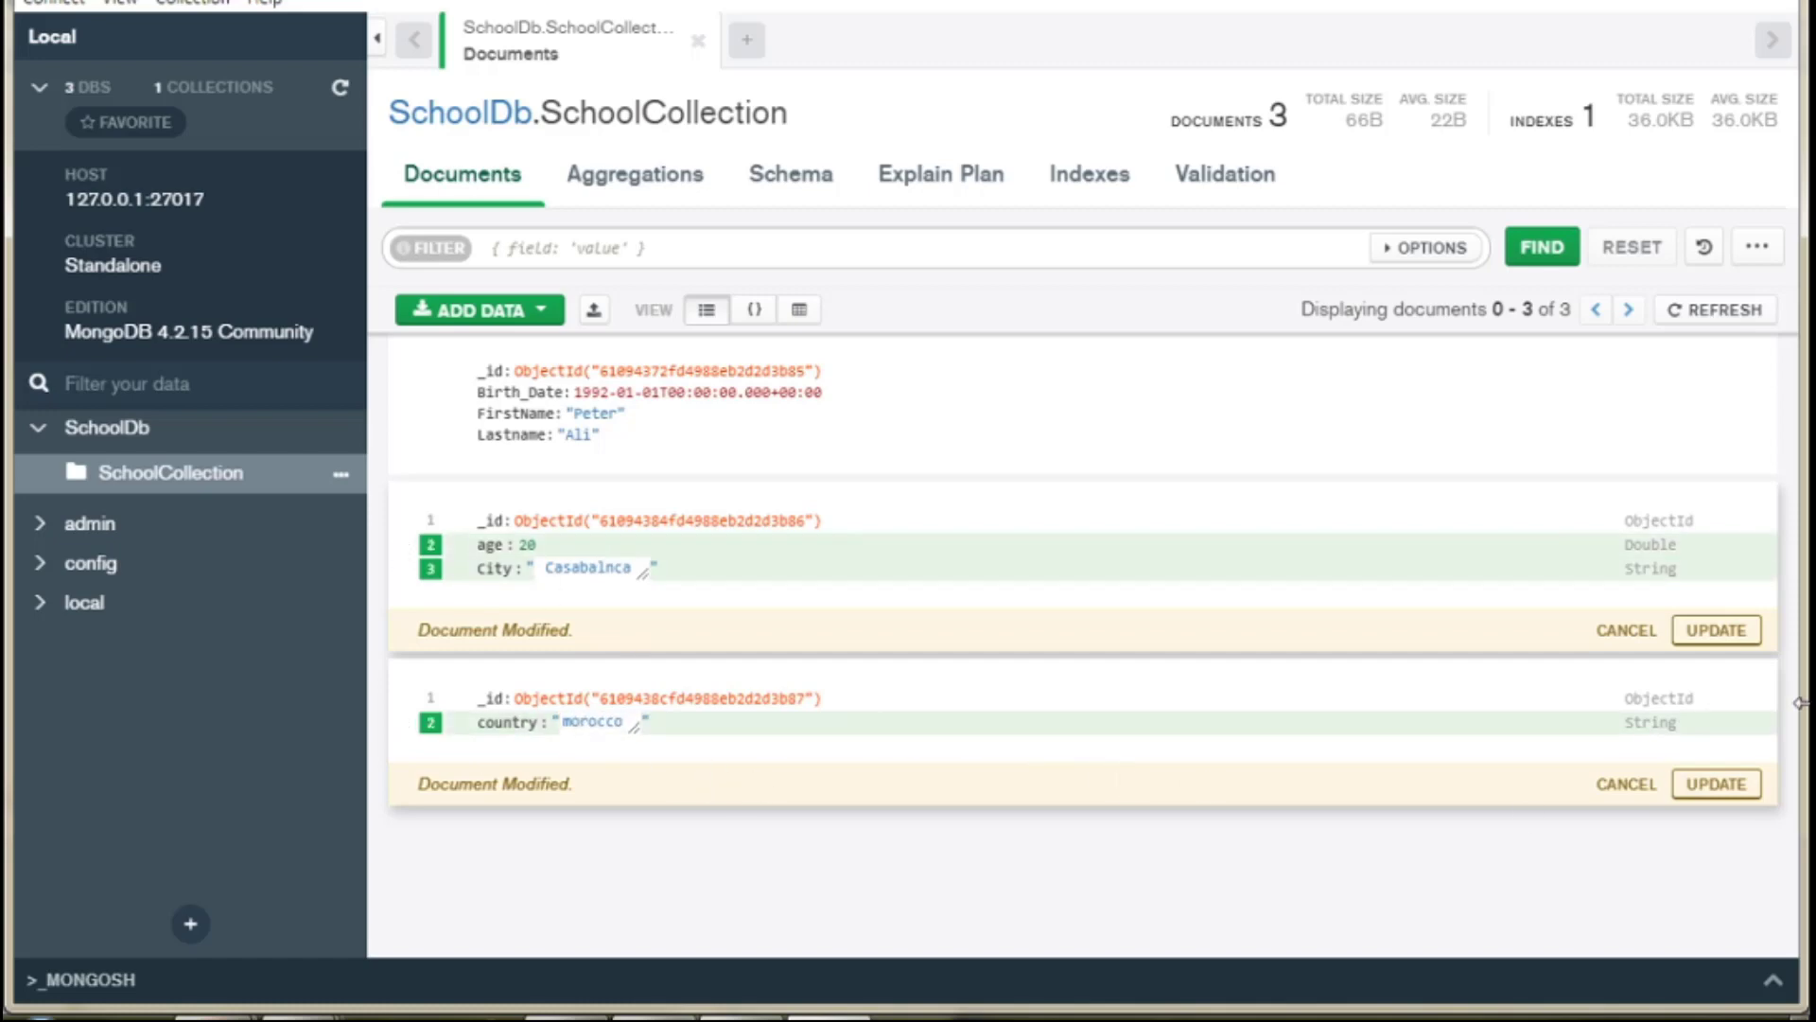
pyautogui.click(1717, 630)
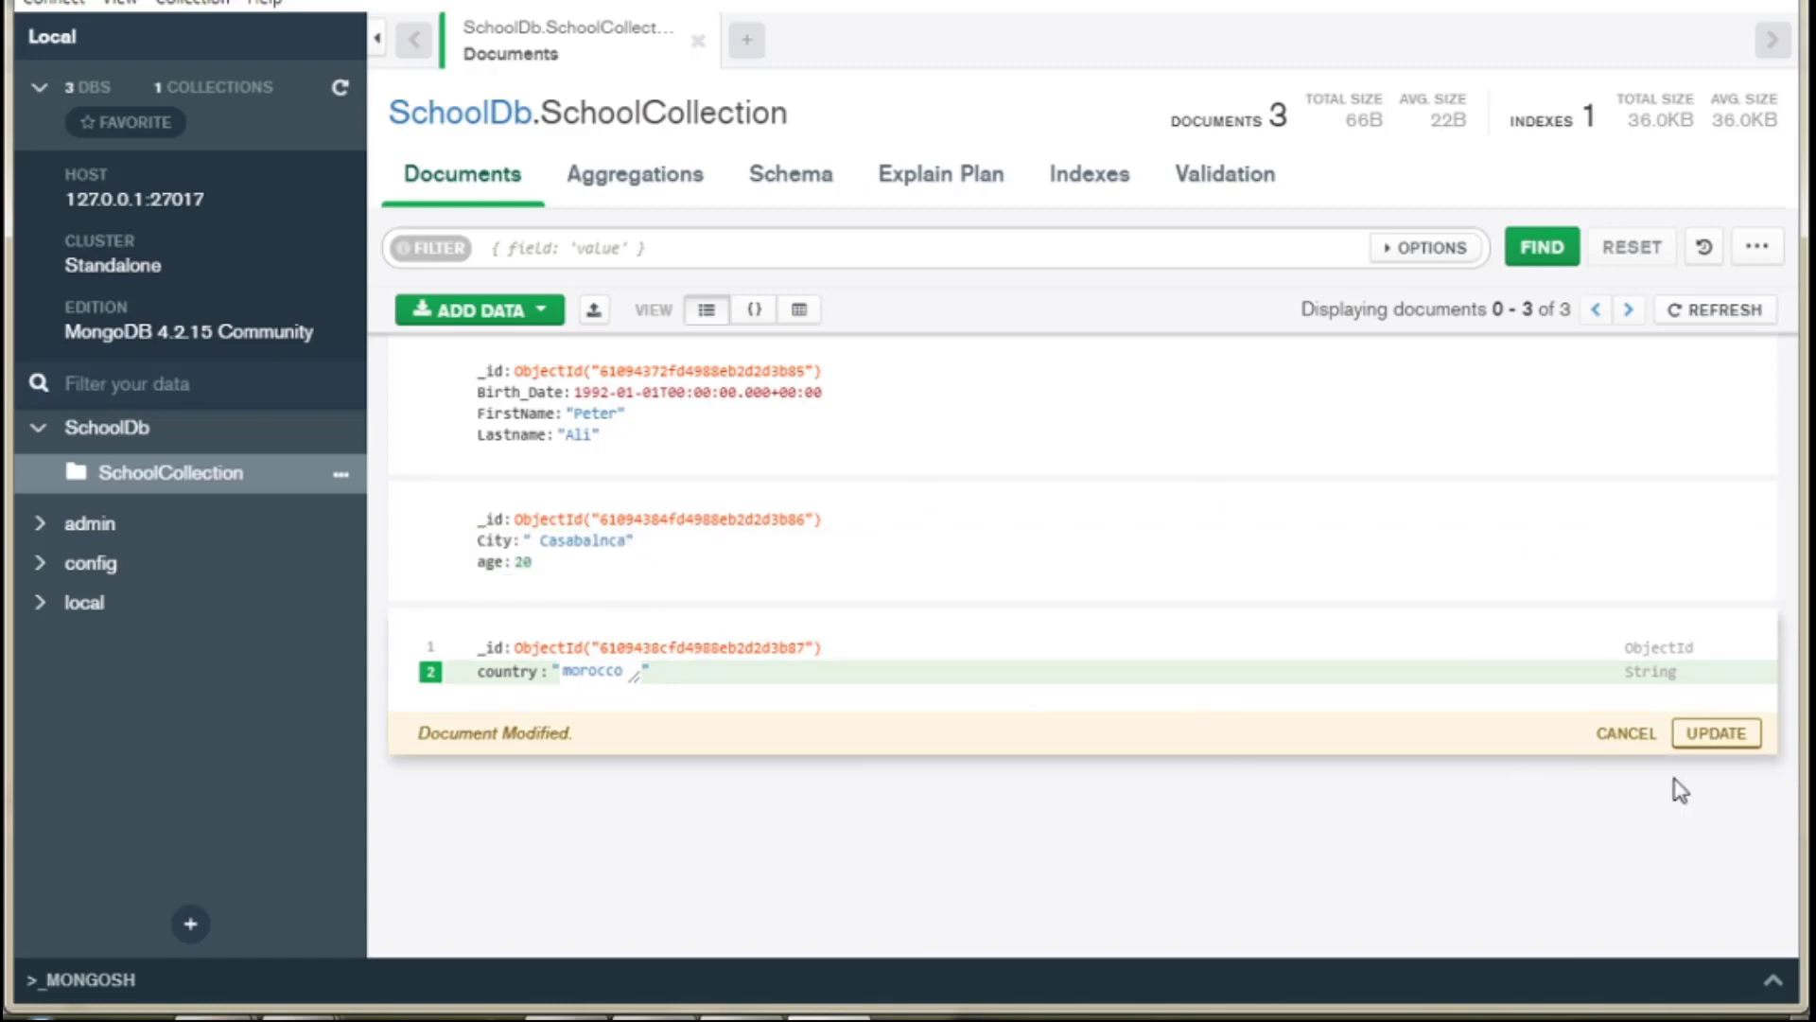
pyautogui.click(1717, 734)
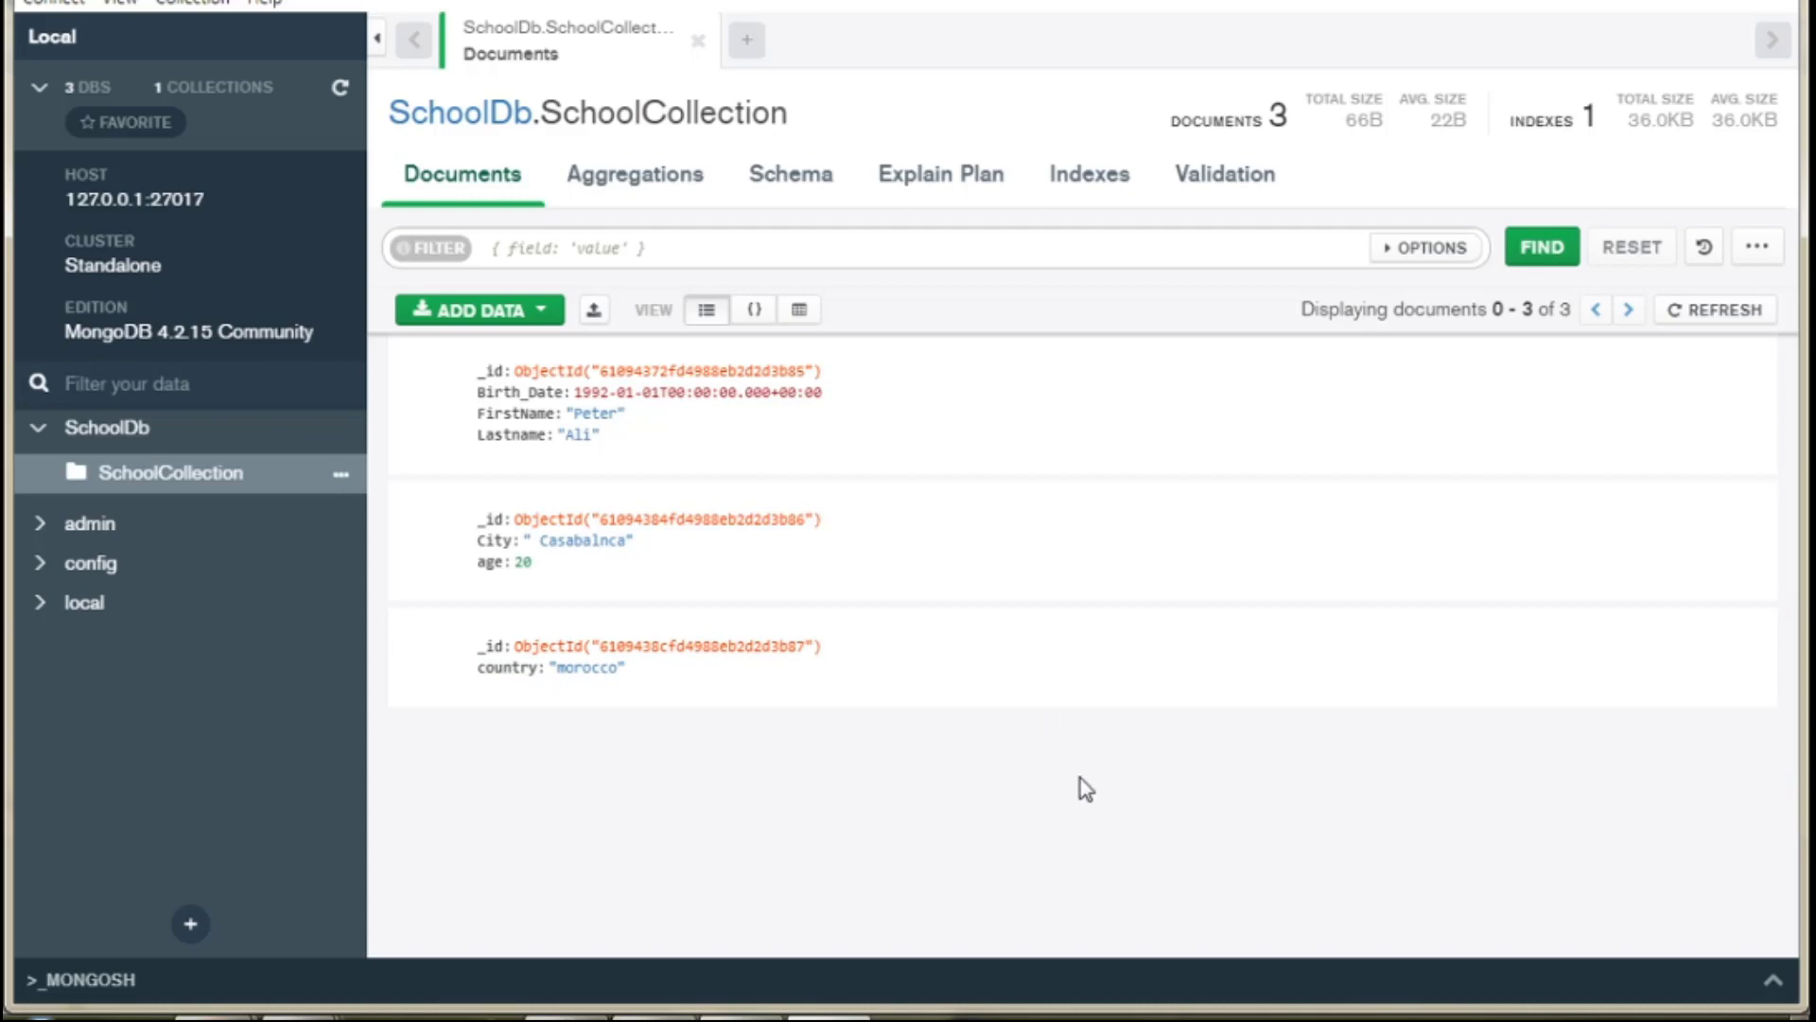